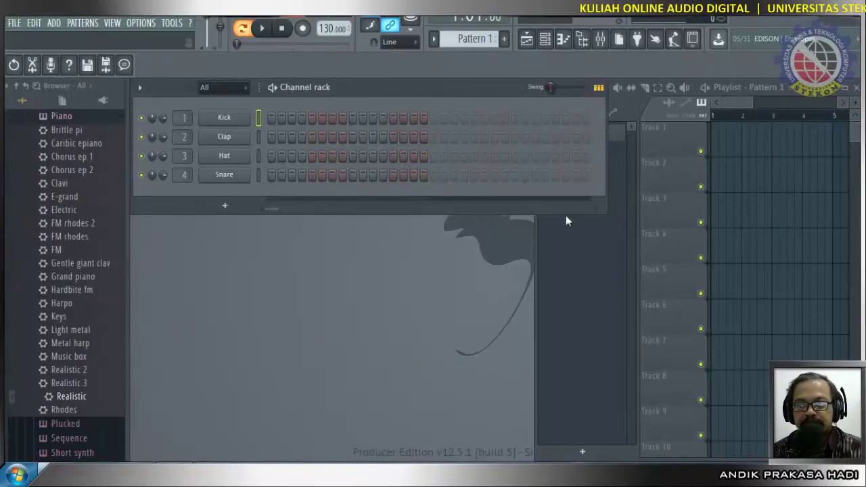
Narrow the Channel rack to its sixteen-step width and widen the Playlist to meet its edge.
{"action": "left_click_drag", "start_coordinate": [607, 182], "coordinate": [448, 195]}
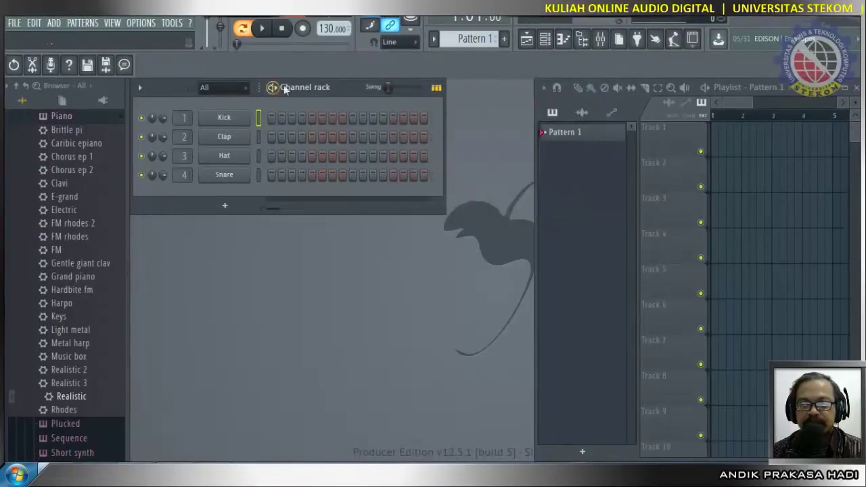
{"action": "left_click_drag", "start_coordinate": [535, 193], "coordinate": [447, 203]}
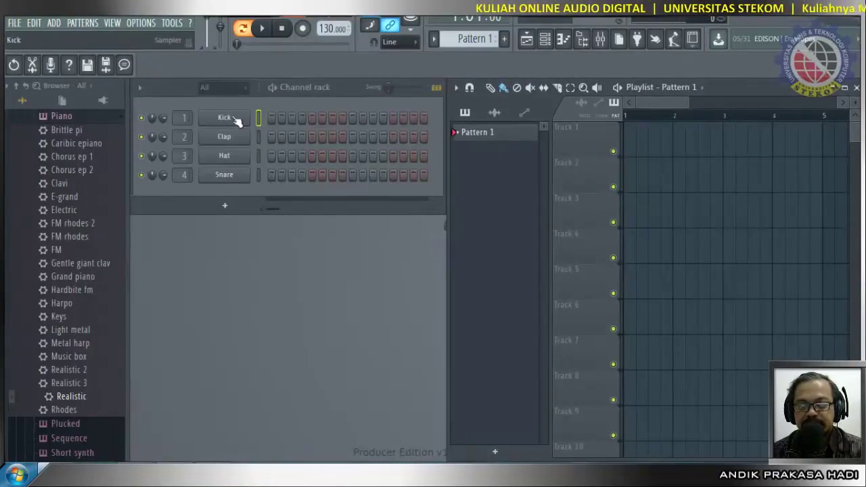
Delete the default Snare, Hat, Clap and Kick channels from the Channel rack.
{"action": "right_click", "coordinate": [229, 174]}
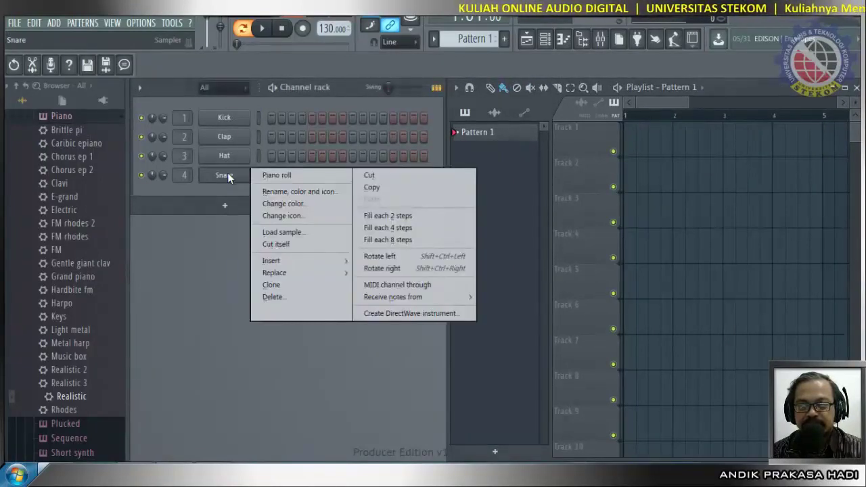
{"action": "left_click", "coordinate": [289, 299]}
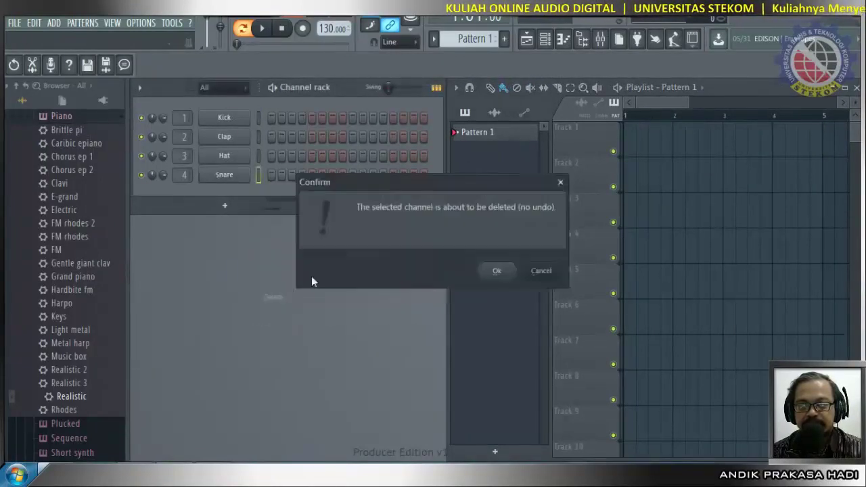
{"action": "left_click", "coordinate": [494, 272]}
{"action": "right_click", "coordinate": [244, 160]}
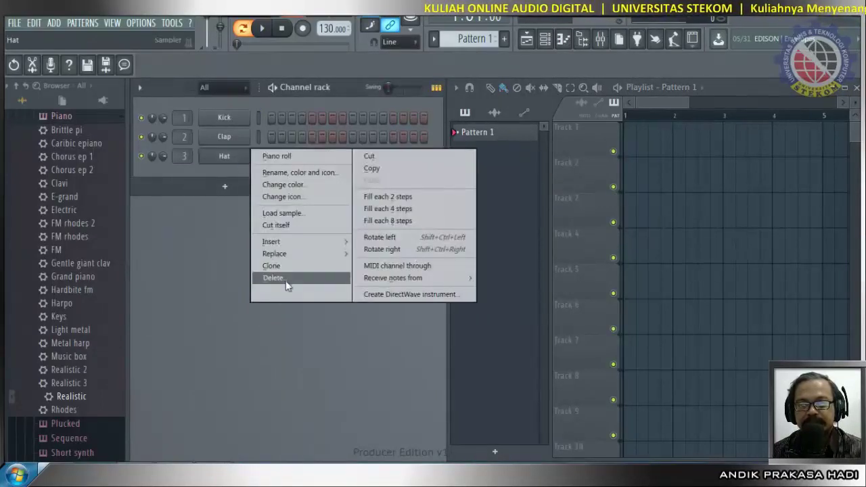
{"action": "left_click", "coordinate": [274, 278]}
{"action": "left_click", "coordinate": [495, 273]}
{"action": "right_click", "coordinate": [228, 139]}
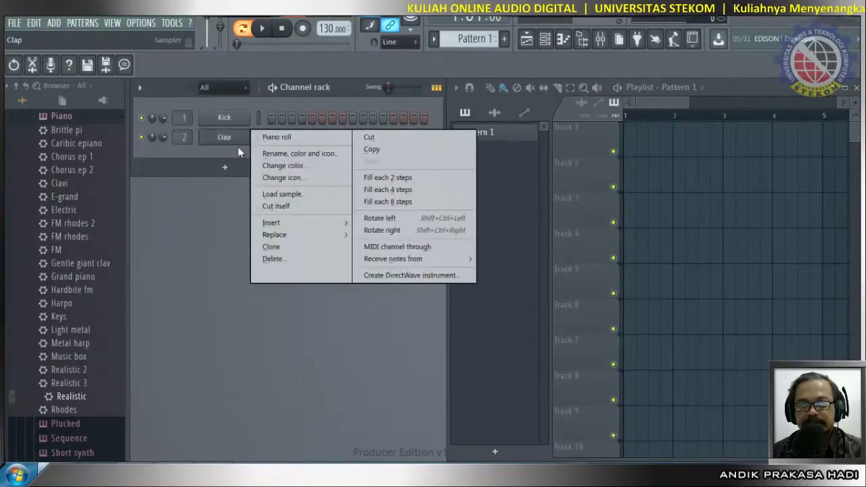
{"action": "left_click", "coordinate": [303, 259]}
{"action": "left_click", "coordinate": [498, 273]}
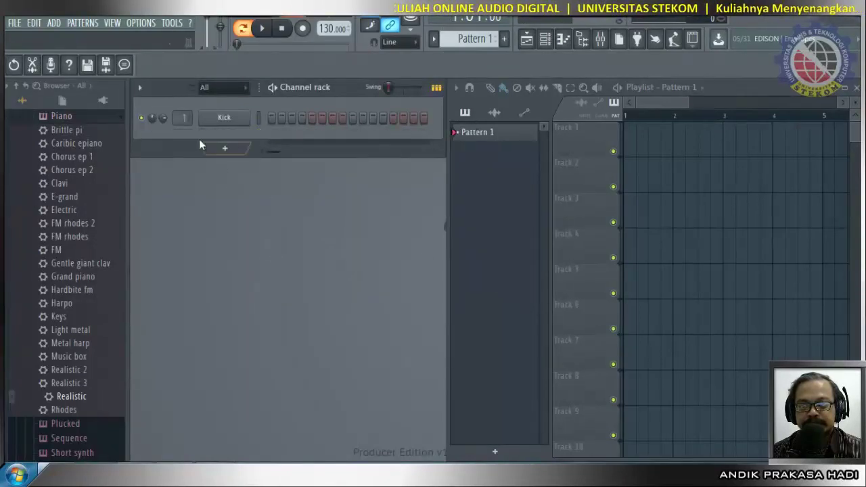
{"action": "right_click", "coordinate": [224, 117]}
{"action": "left_click", "coordinate": [302, 238]}
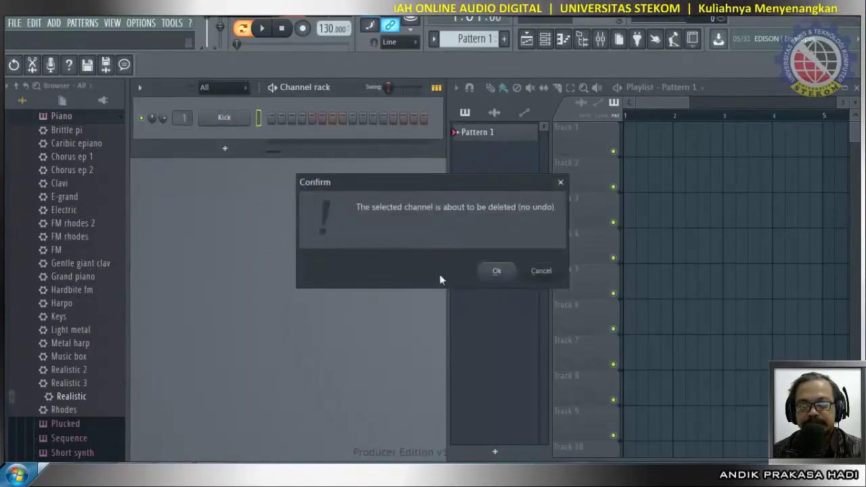
{"action": "left_click", "coordinate": [496, 271]}
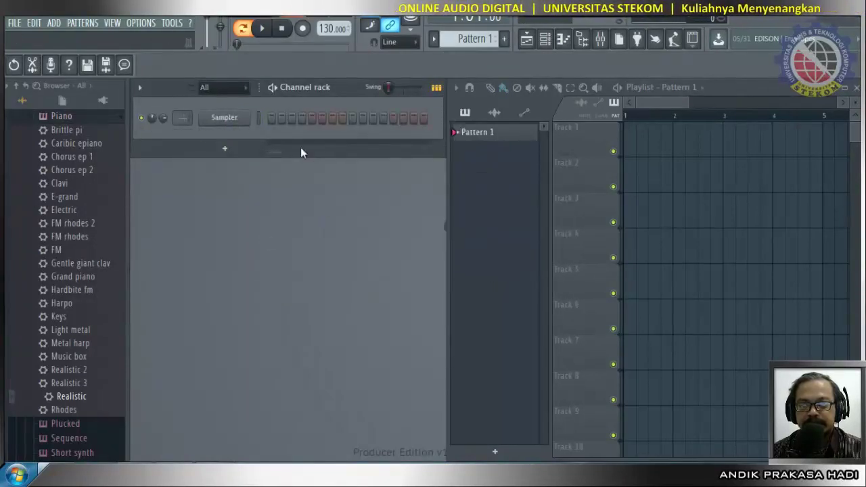
Rename Pattern 1 as Melodi.
{"action": "right_click", "coordinate": [494, 134]}
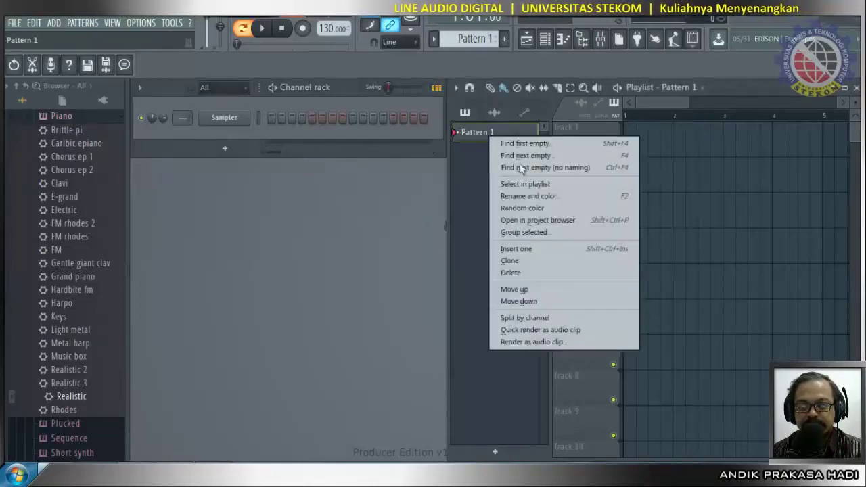
{"action": "left_click", "coordinate": [552, 196]}
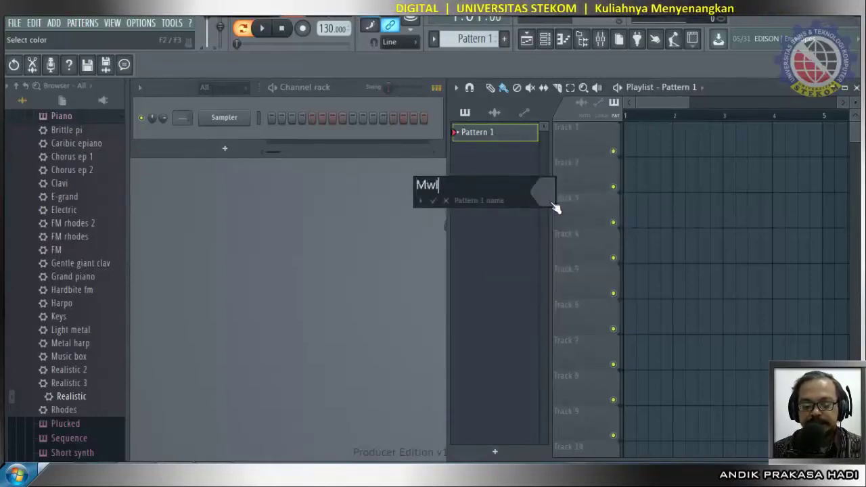
{"action": "type", "text": "Mwlodi"}
{"action": "key", "text": "Return"}
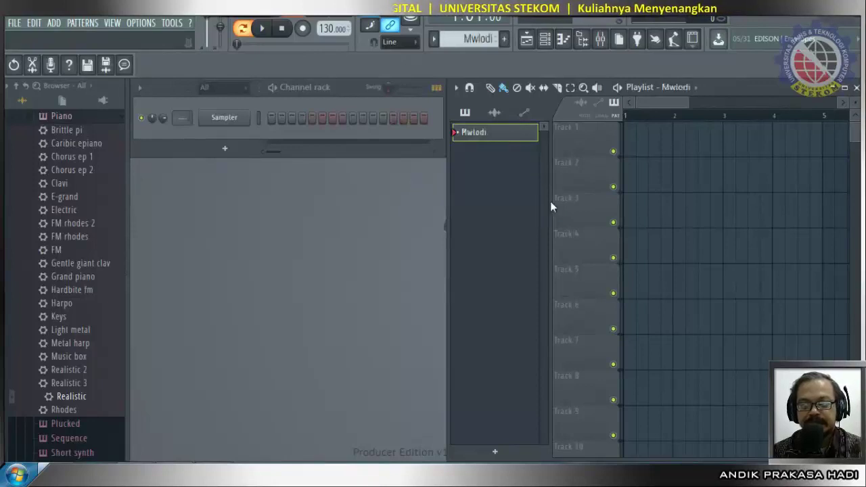
{"action": "right_click", "coordinate": [502, 132]}
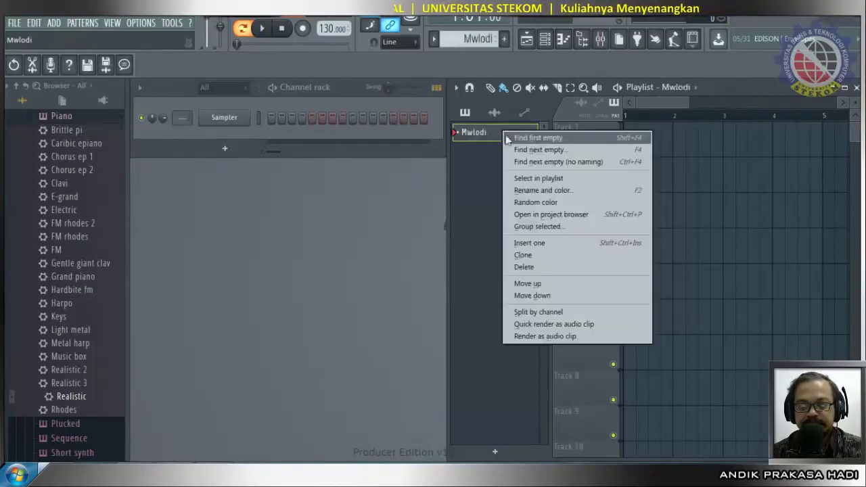
{"action": "left_click", "coordinate": [553, 191]}
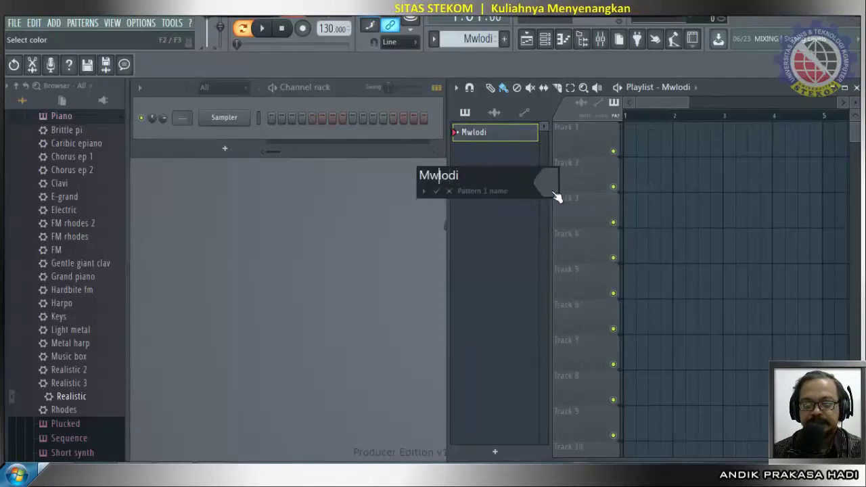
{"action": "key", "text": "BackSpace"}
{"action": "type", "text": "e"}
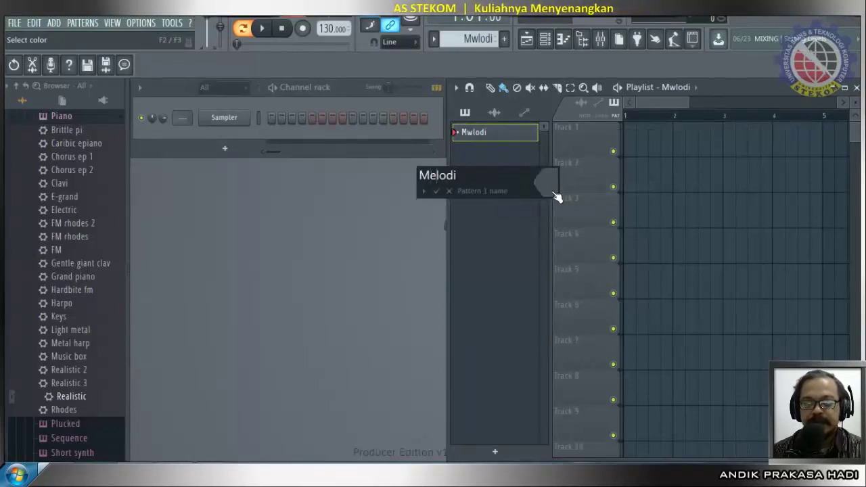
{"action": "key", "text": "Return"}
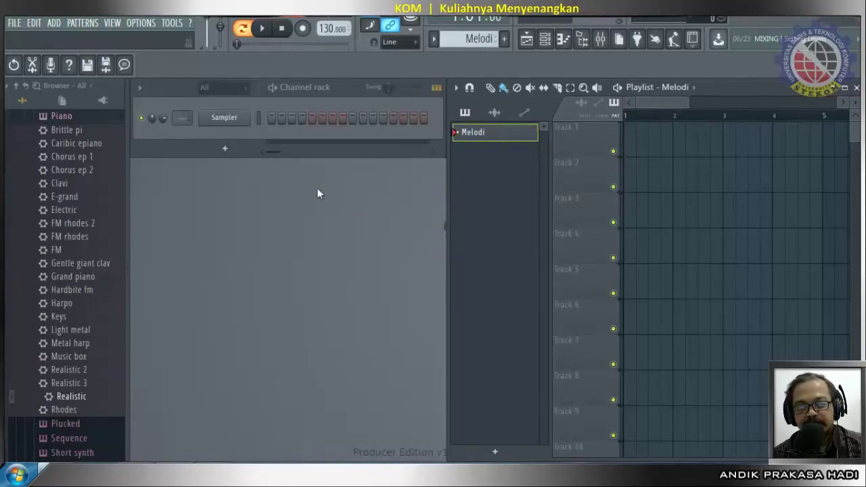
Open the most recent BassSample.flp project without saving the changes to the untitled project.
{"action": "left_click", "coordinate": [14, 23]}
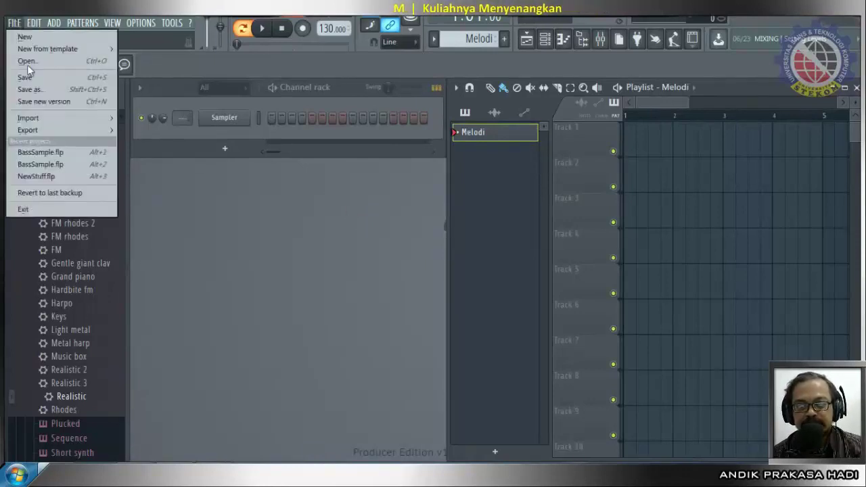
{"action": "left_click", "coordinate": [62, 153]}
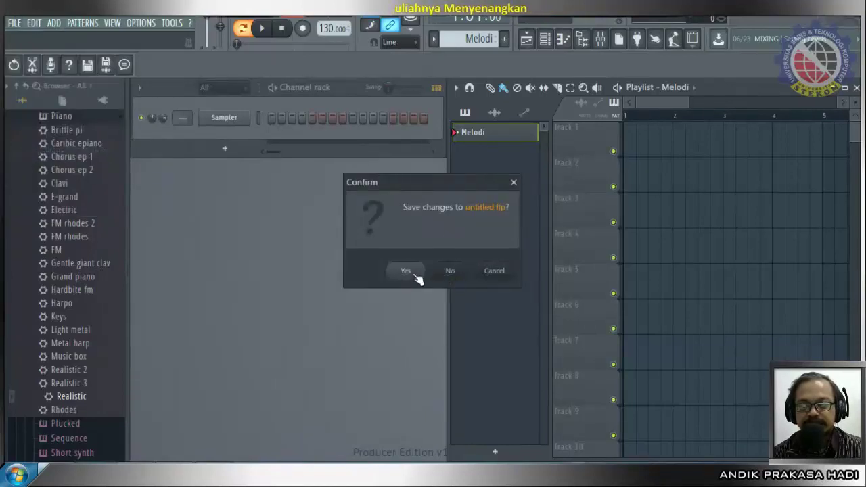
{"action": "left_click", "coordinate": [452, 271]}
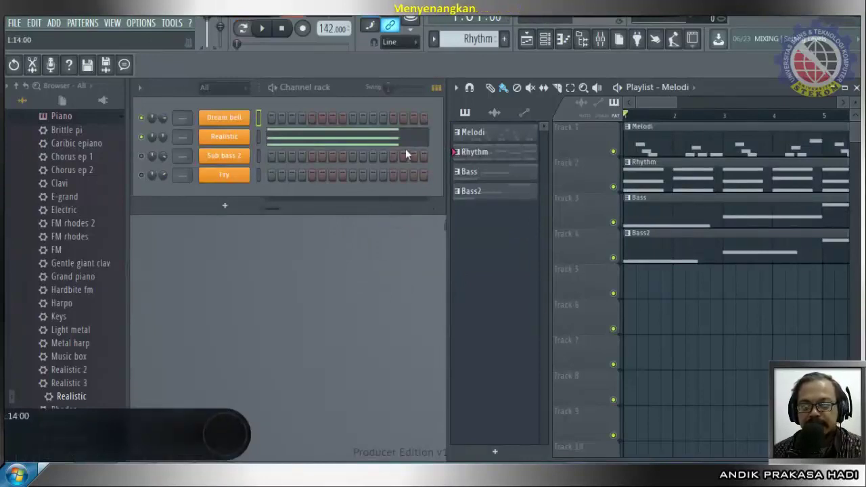
Mute the Realistic channel and play the Melodi pattern in pattern mode, stopping after a short listen.
{"action": "left_click", "coordinate": [490, 134]}
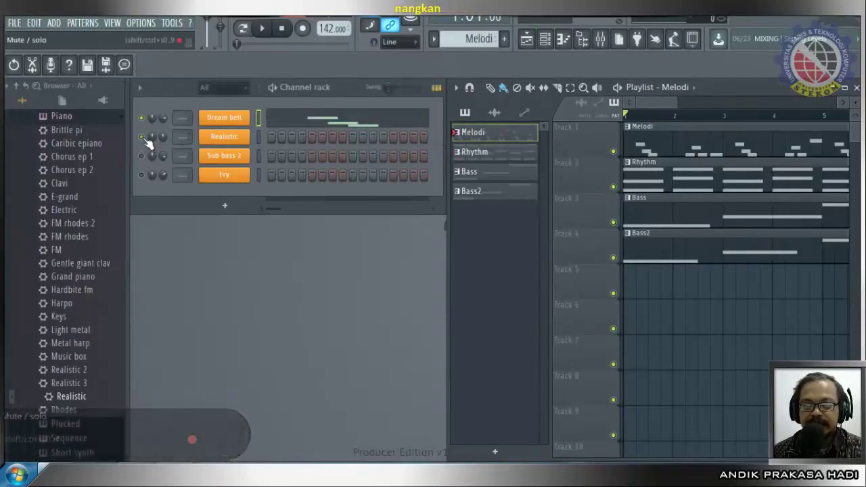
{"action": "left_click", "coordinate": [242, 27]}
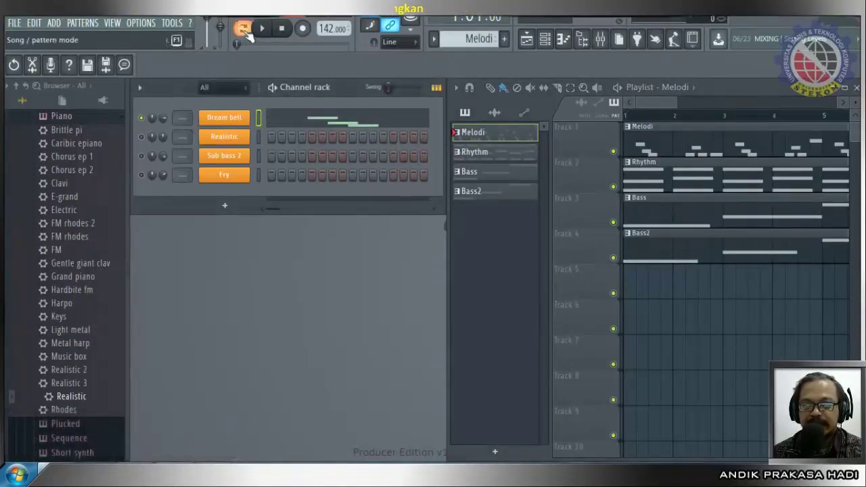
{"action": "left_click", "coordinate": [264, 32]}
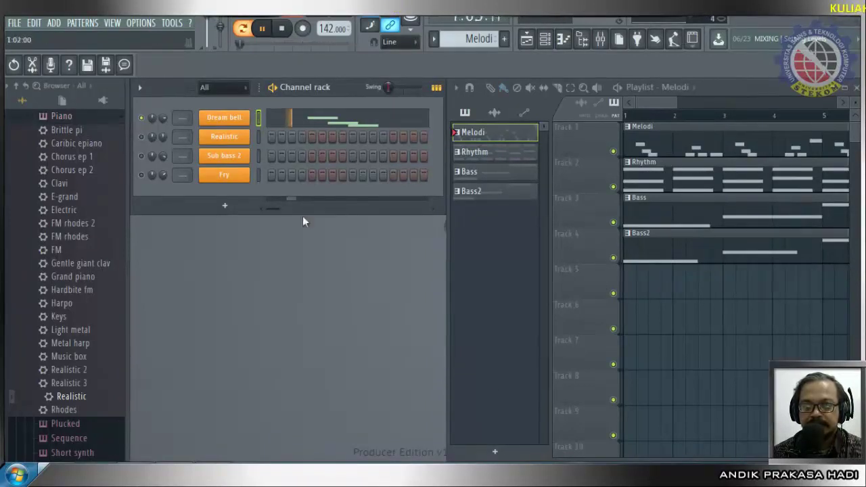
{"action": "left_click_drag", "start_coordinate": [240, 43], "coordinate": [262, 43]}
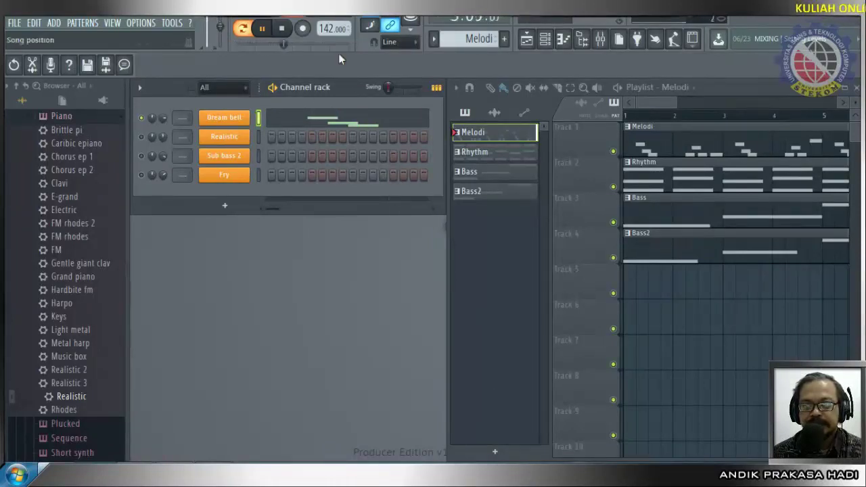
{"action": "left_click", "coordinate": [282, 29]}
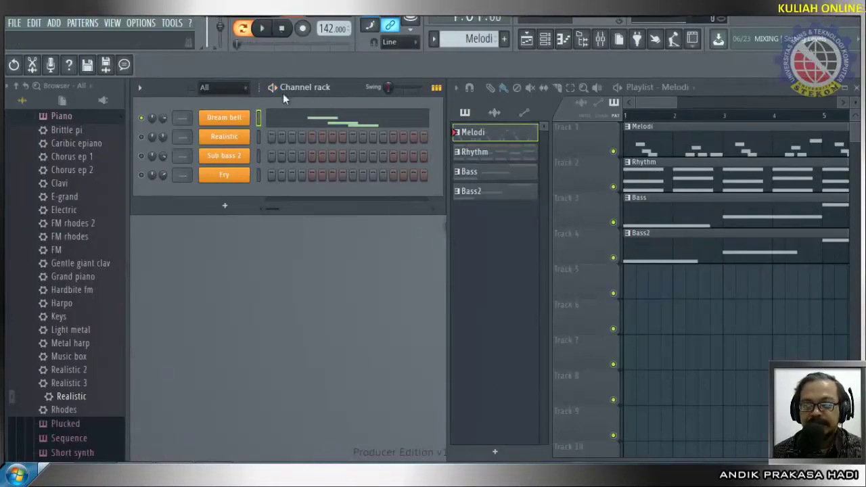
Open the Dream bell channel's Piano roll and audition the keys from C5 up to E5, including C#5 and D#5.
{"action": "right_click", "coordinate": [248, 117]}
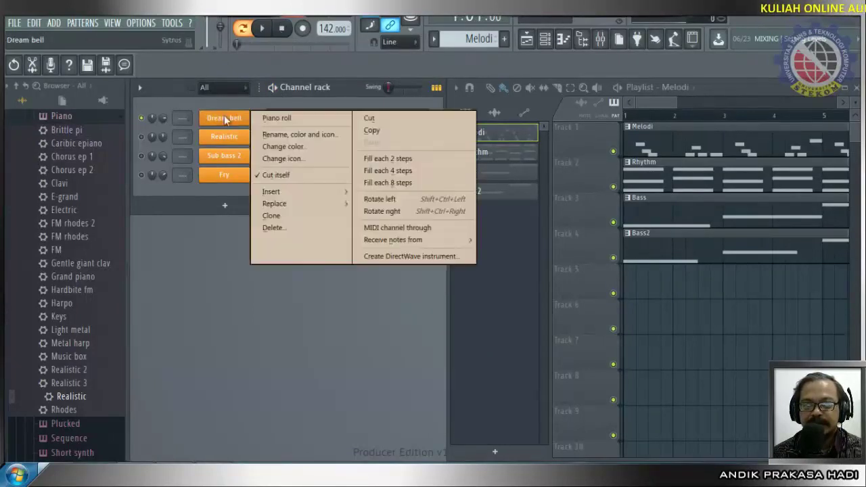
{"action": "left_click", "coordinate": [273, 120]}
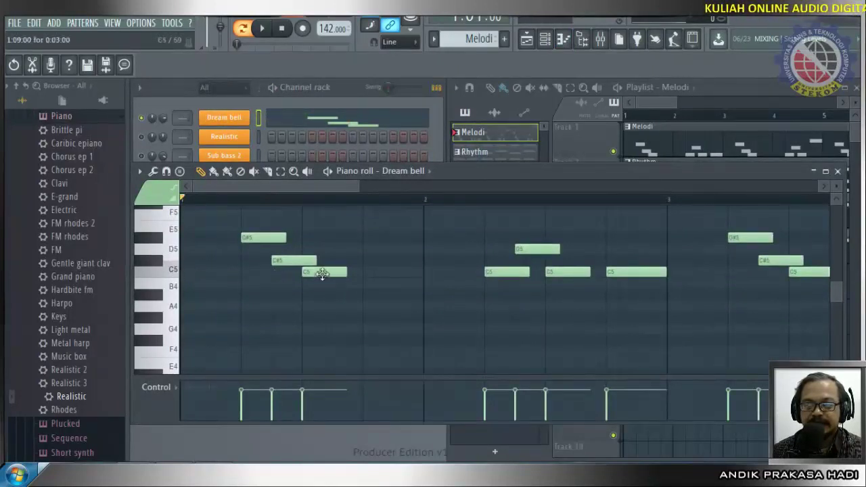
{"action": "left_click", "coordinate": [169, 271]}
{"action": "left_click", "coordinate": [163, 262]}
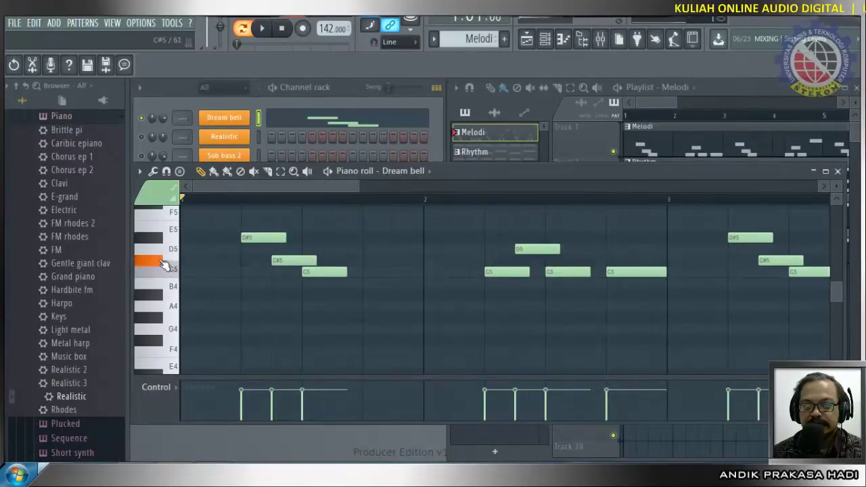
{"action": "left_click", "coordinate": [163, 262]}
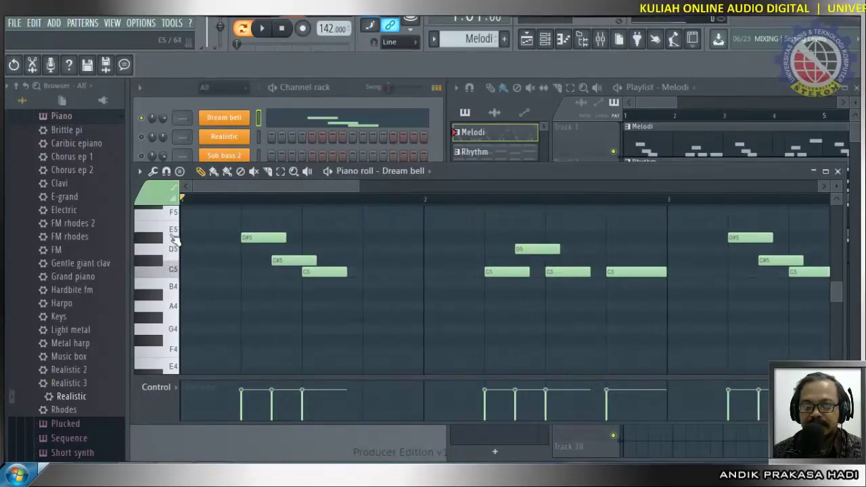
{"action": "left_click", "coordinate": [174, 233]}
{"action": "left_click", "coordinate": [176, 242]}
{"action": "left_click", "coordinate": [173, 235]}
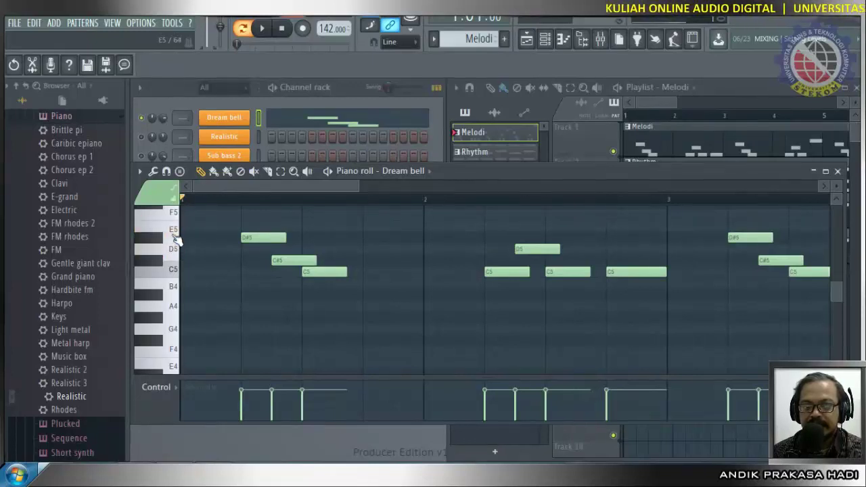
{"action": "left_click", "coordinate": [160, 242]}
{"action": "left_click", "coordinate": [160, 242]}
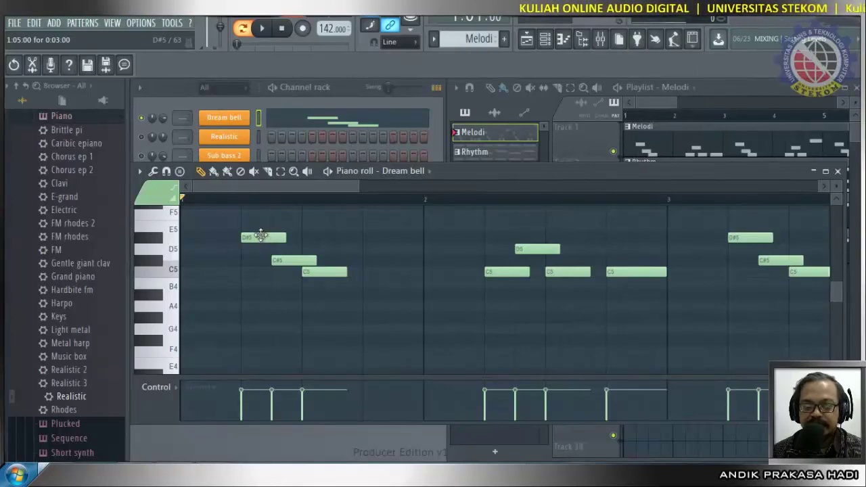
Raise the first two Dream bell notes in bar 1 to E5 and D5, and play the pattern to hear the change.
{"action": "left_click_drag", "start_coordinate": [260, 237], "coordinate": [261, 226]}
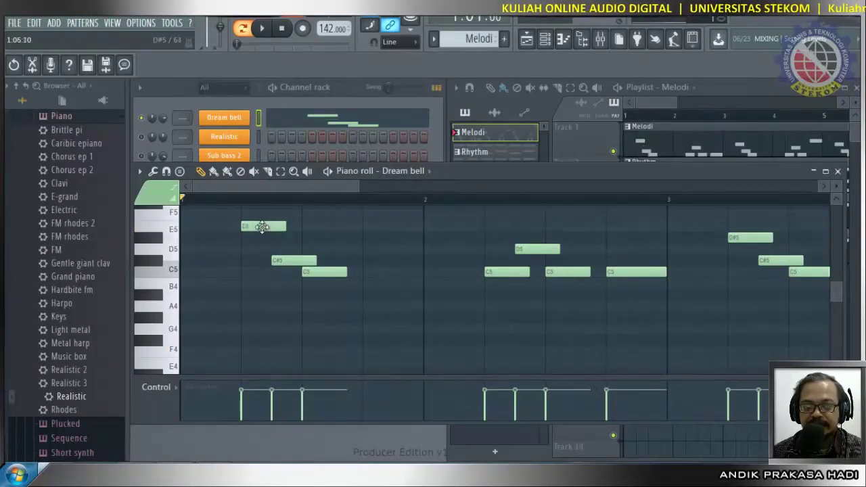
{"action": "left_click_drag", "start_coordinate": [296, 264], "coordinate": [296, 245]}
{"action": "left_click", "coordinate": [263, 28]}
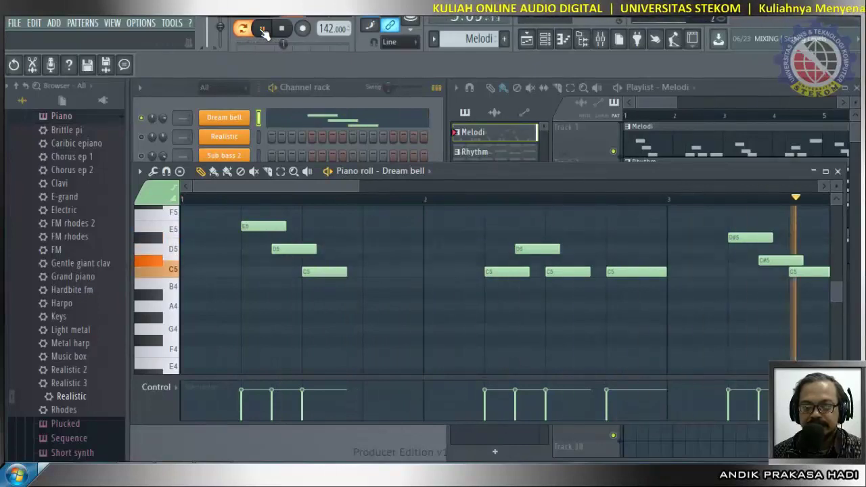
{"action": "left_click", "coordinate": [281, 28]}
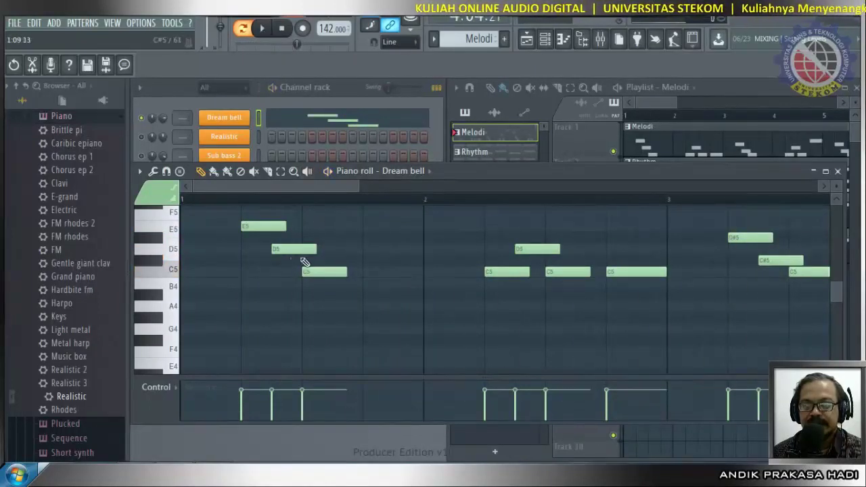
Move the first two Dream bell notes in bar 1 back to D#5 and C#5, and audition the C5 key.
{"action": "left_click_drag", "start_coordinate": [286, 251], "coordinate": [289, 265]}
{"action": "left_click_drag", "start_coordinate": [271, 228], "coordinate": [271, 238]}
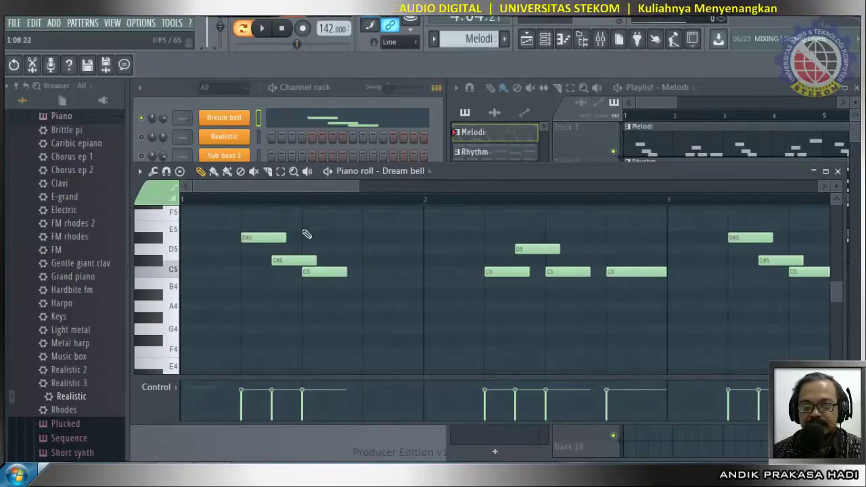
{"action": "left_click", "coordinate": [173, 269]}
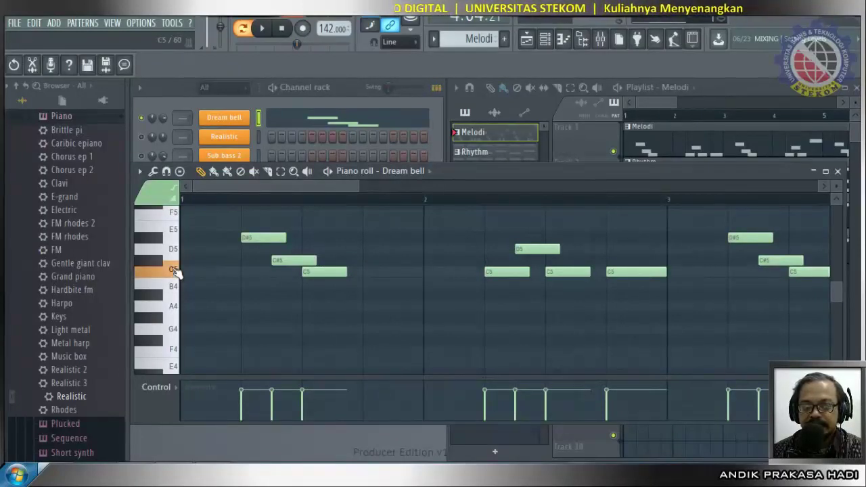
Audition the C#5 and D5 keys in the Dream bell Piano roll, and close the Piano roll.
{"action": "left_click", "coordinate": [169, 262]}
{"action": "left_click", "coordinate": [162, 240]}
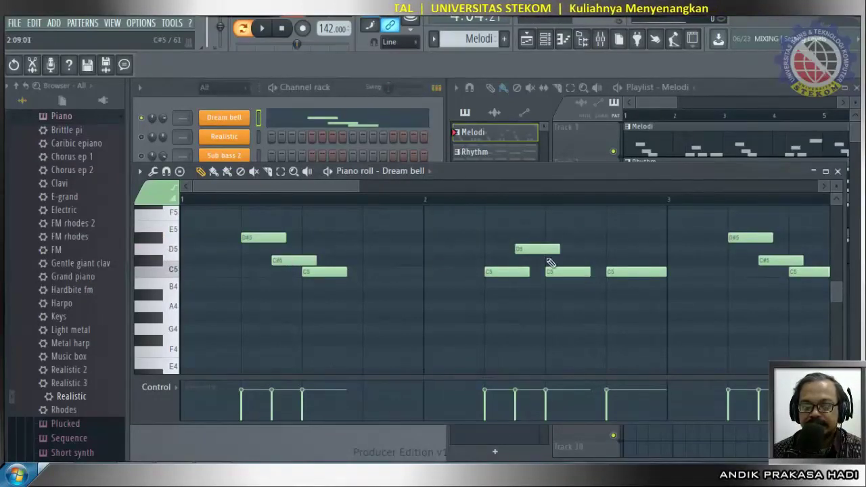
{"action": "left_click", "coordinate": [177, 249]}
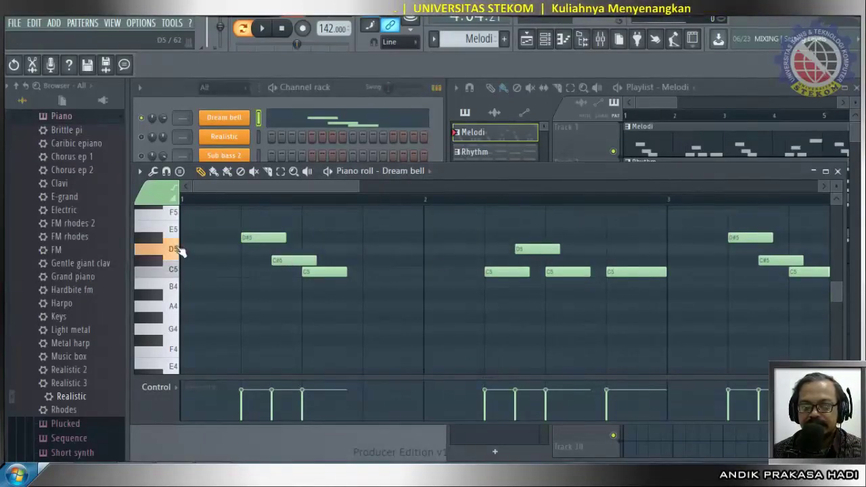
{"action": "left_click", "coordinate": [178, 250]}
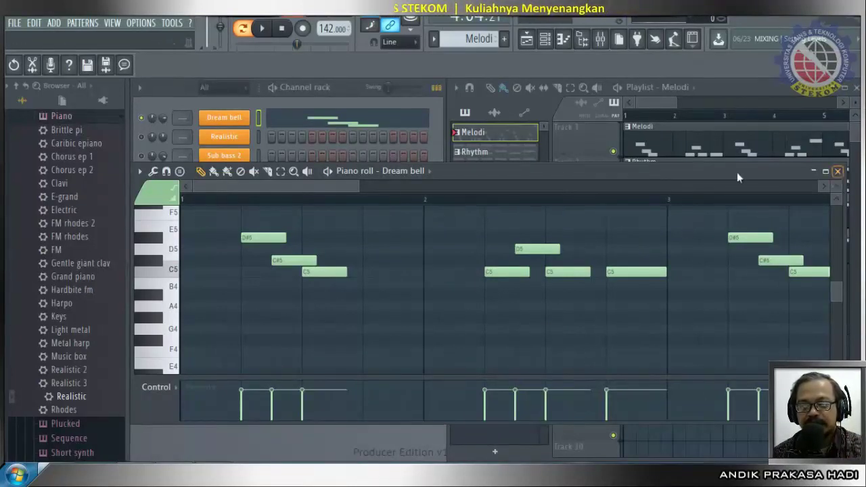
{"action": "left_click", "coordinate": [837, 171]}
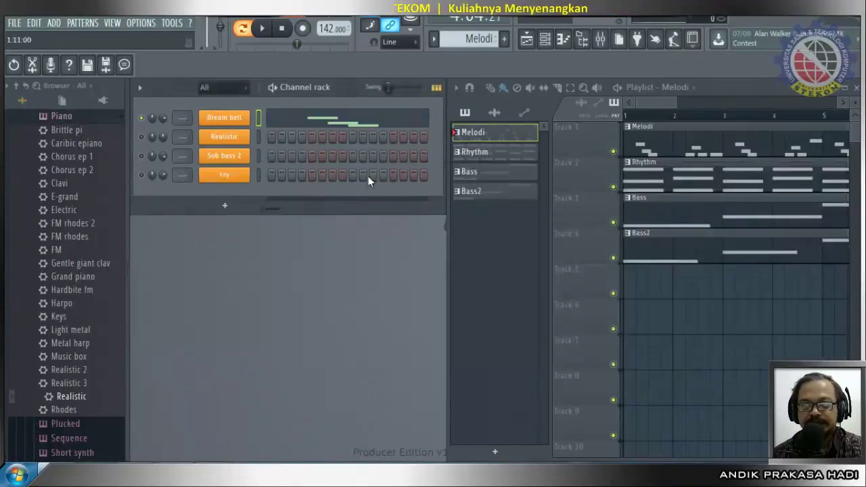
Select the Rhythm pattern and open its Realistic channel in the Piano roll.
{"action": "left_click", "coordinate": [488, 152]}
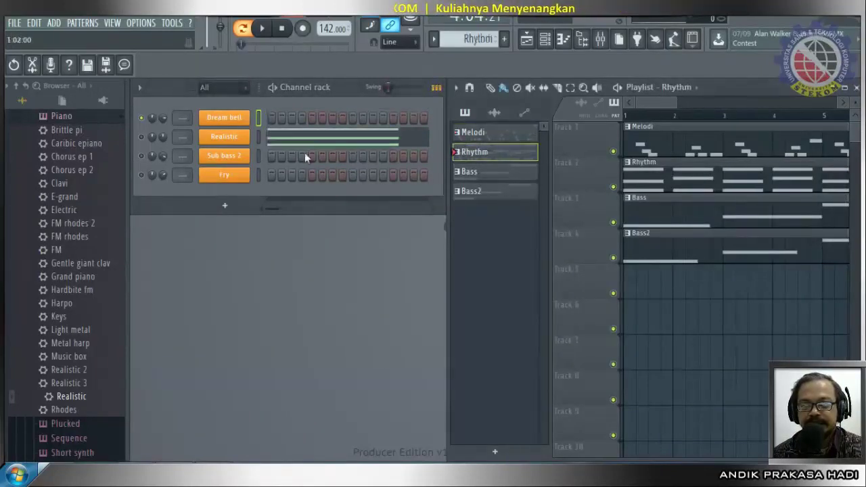
{"action": "right_click", "coordinate": [240, 142]}
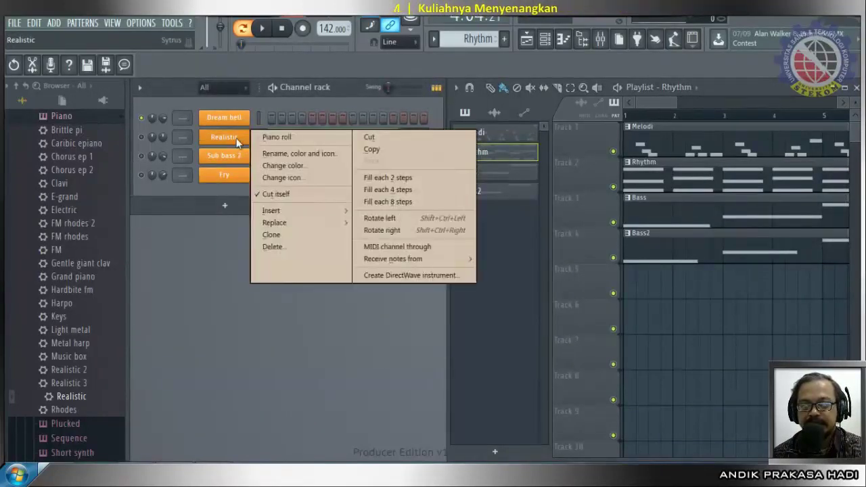
{"action": "left_click", "coordinate": [272, 138]}
{"action": "scroll", "coordinate": [262, 294], "scroll_direction": "up", "scroll_amount": 3}
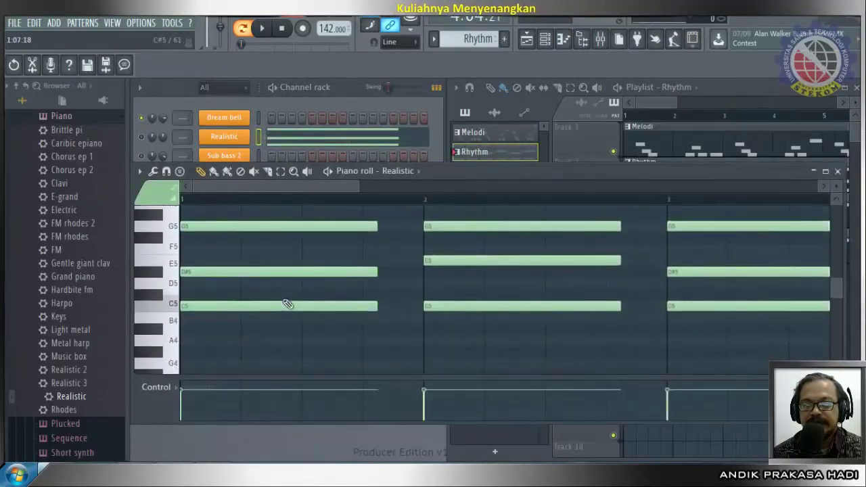
Delete the Realistic chords in bars 1 and 2, and place and remove a trial C5 note at bar 1.
{"action": "right_click", "coordinate": [210, 308]}
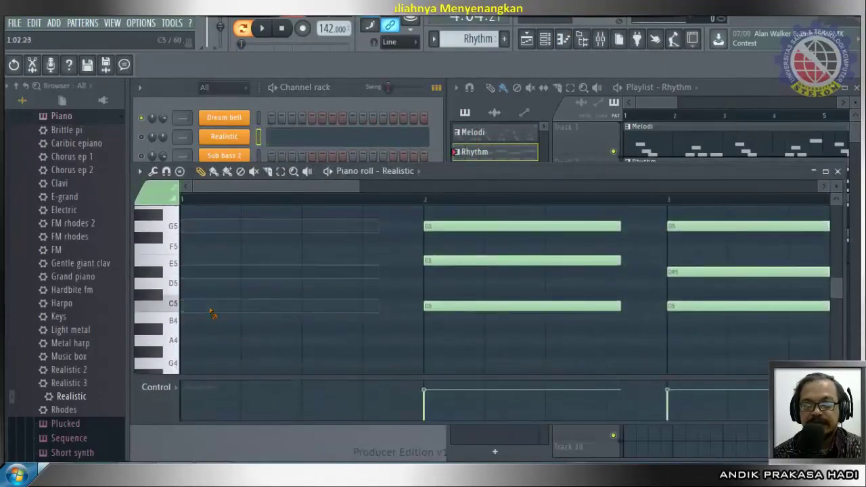
{"action": "right_click", "coordinate": [452, 306]}
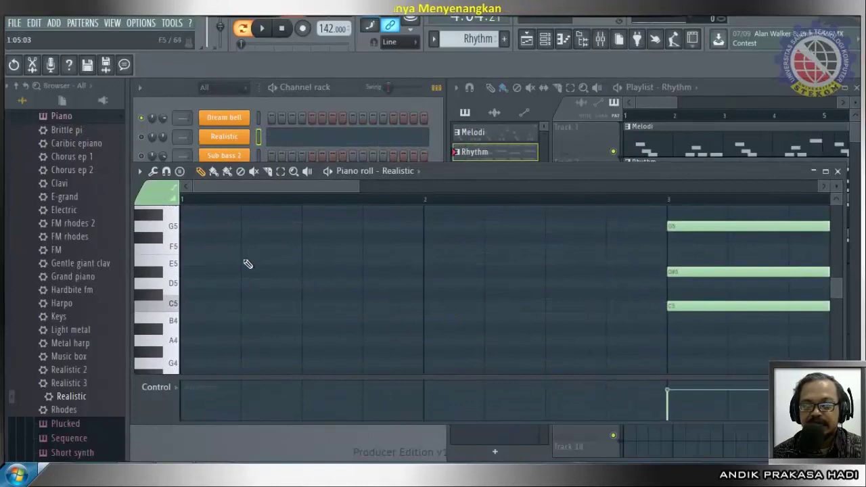
{"action": "left_click", "coordinate": [187, 306]}
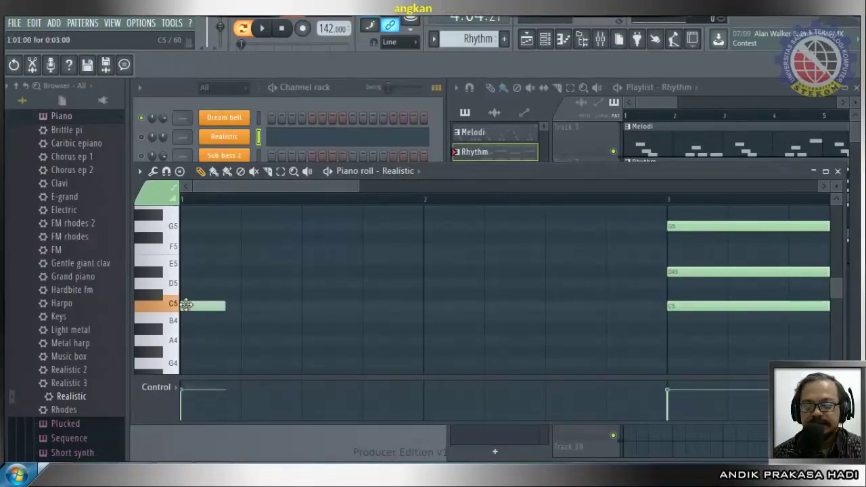
{"action": "right_click", "coordinate": [187, 305]}
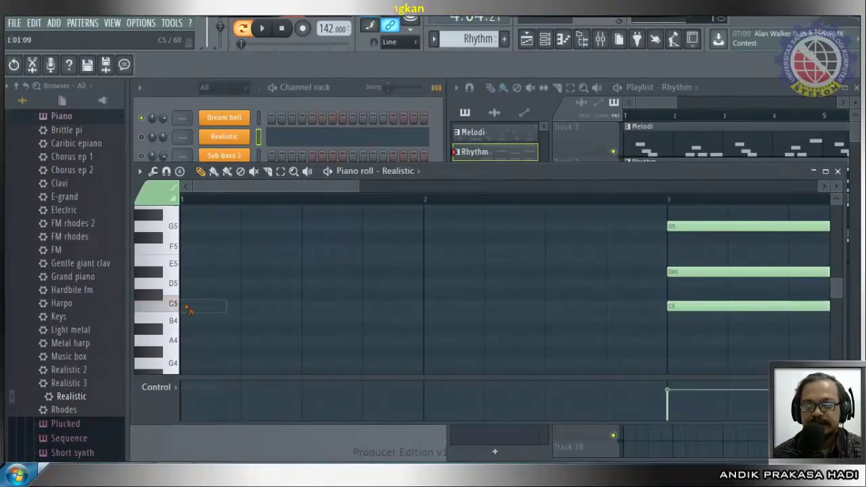
Stamp a Minor chord on C5 at the start of bar 1, and audition its C5, D#5 and G5 keys.
{"action": "left_click", "coordinate": [180, 171]}
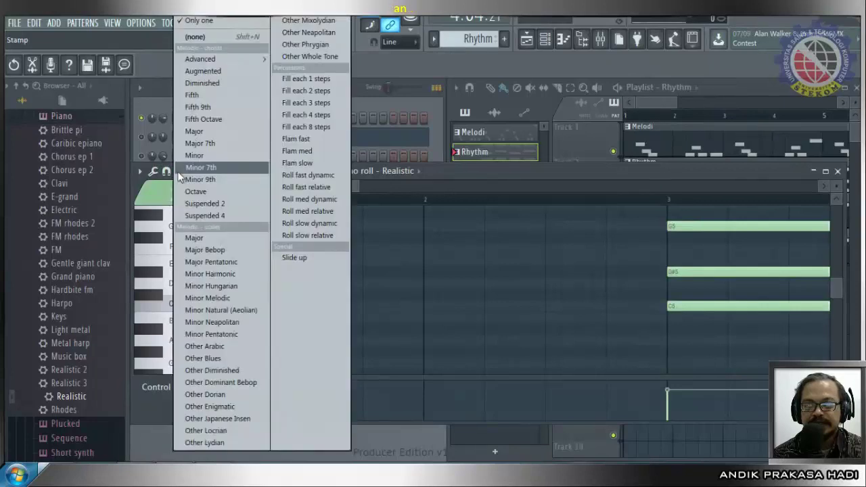
{"action": "left_click", "coordinate": [223, 156]}
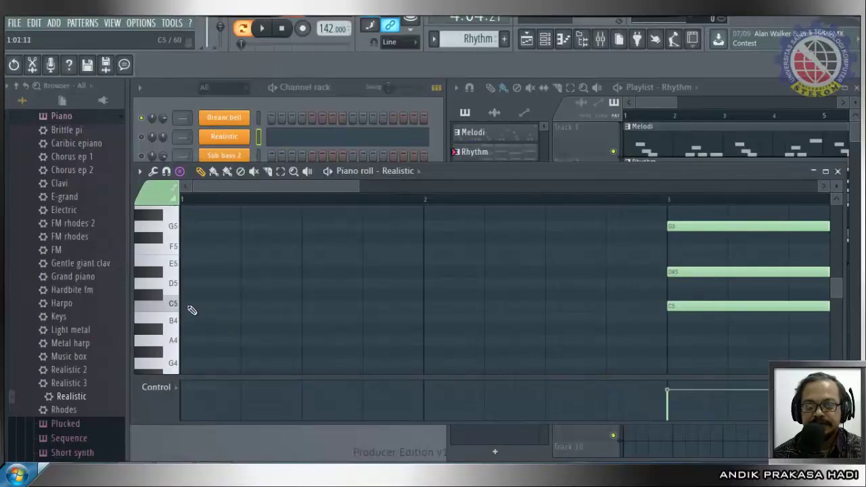
{"action": "left_click", "coordinate": [185, 305]}
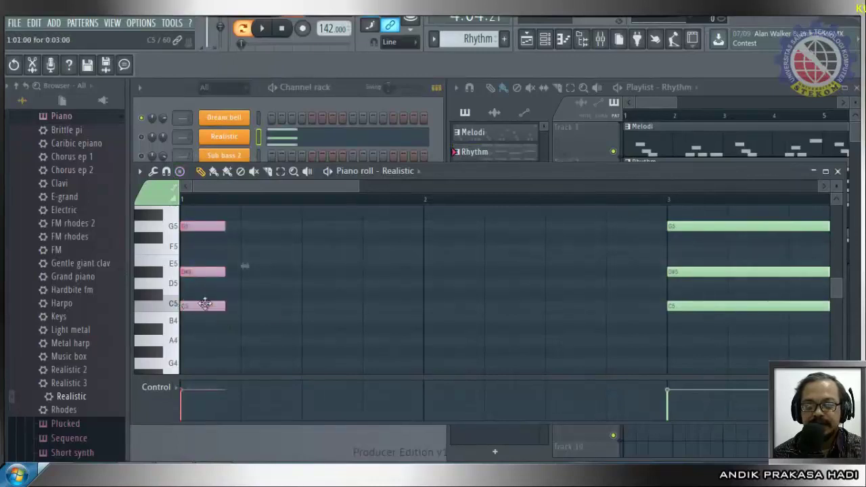
{"action": "left_click", "coordinate": [171, 308]}
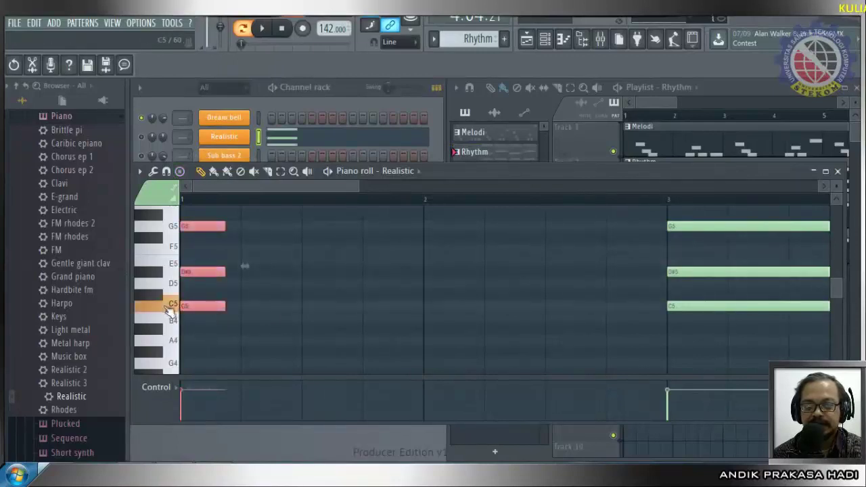
{"action": "left_click", "coordinate": [157, 273]}
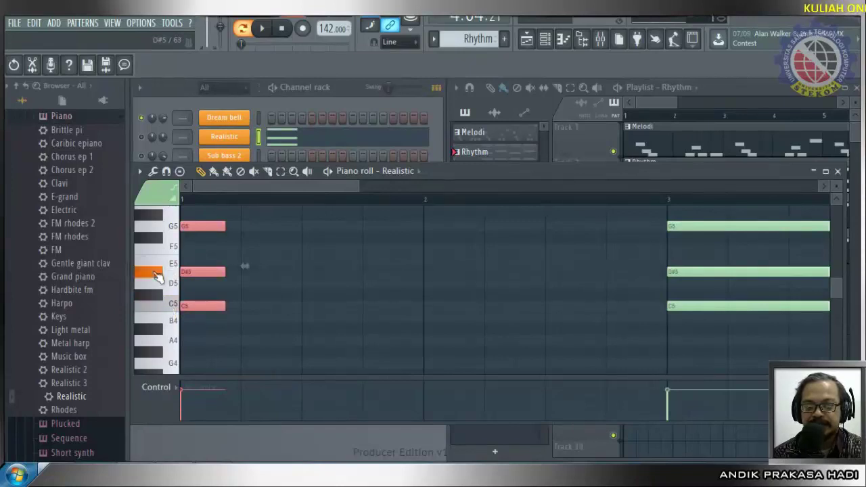
{"action": "left_click", "coordinate": [174, 229]}
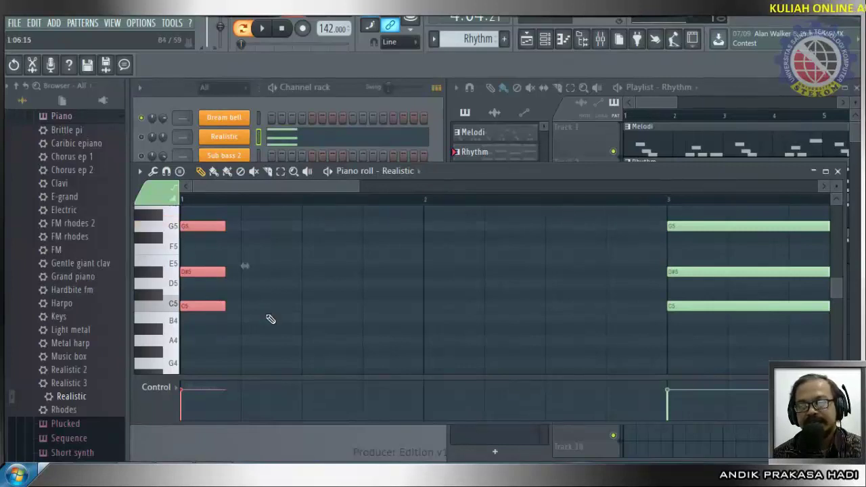
Stretch the minor chord to fill all of bar 1, and play the Rhythm pattern from its start.
{"action": "left_click_drag", "start_coordinate": [228, 273], "coordinate": [420, 276]}
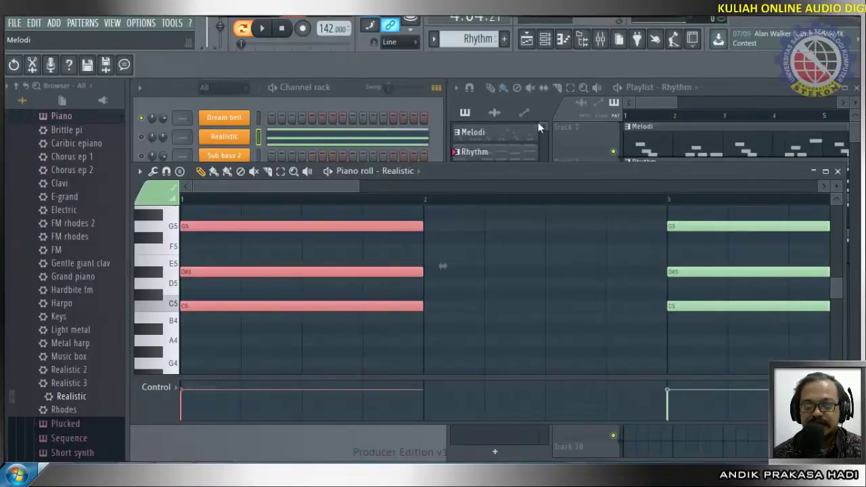
{"action": "left_click", "coordinate": [264, 30]}
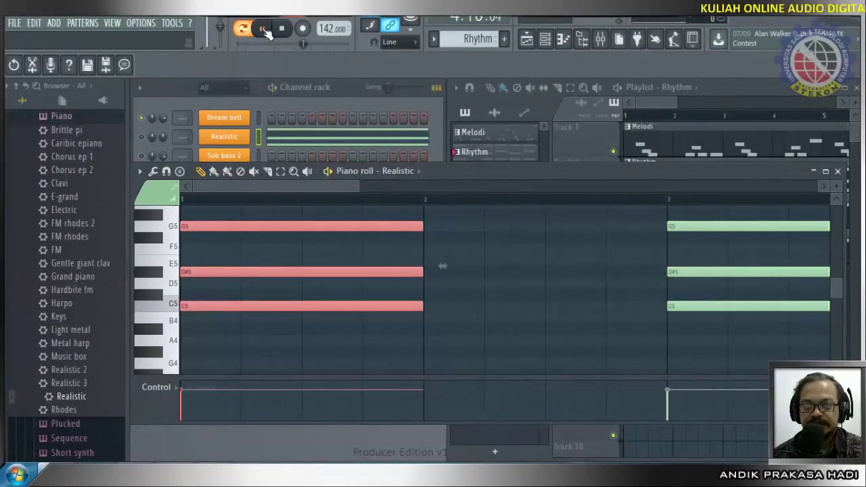
{"action": "left_click", "coordinate": [264, 29]}
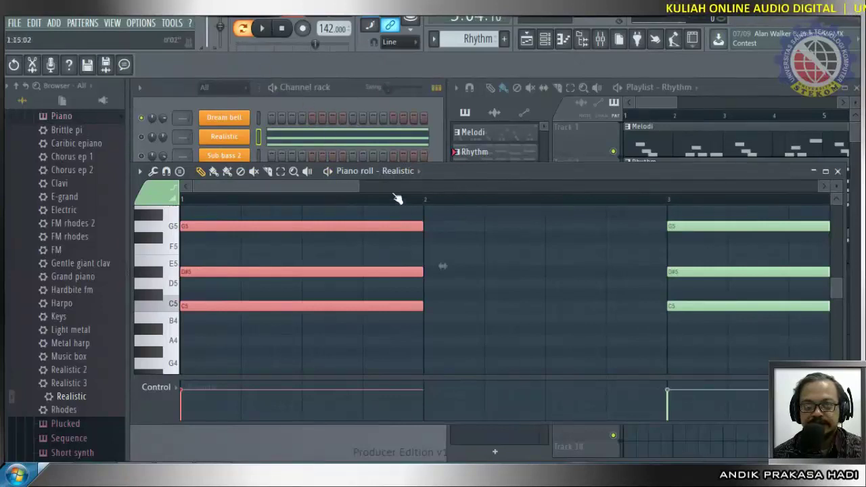
{"action": "left_click", "coordinate": [210, 202]}
{"action": "left_click_drag", "start_coordinate": [214, 205], "coordinate": [158, 205]}
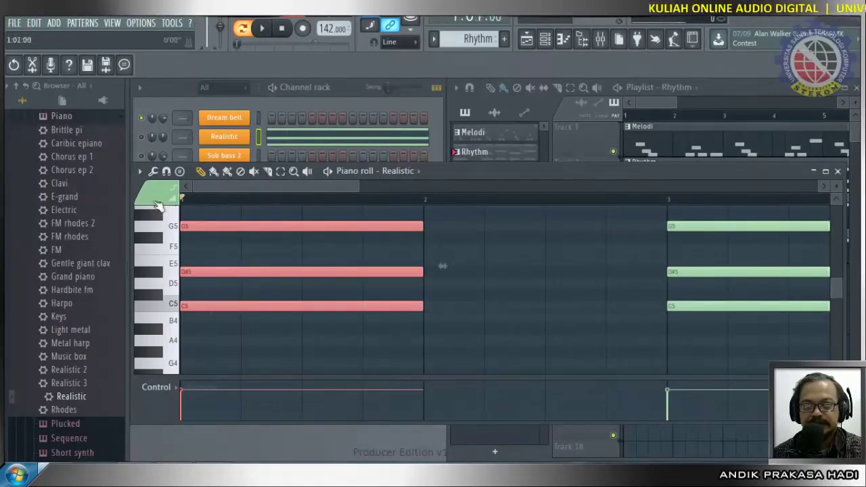
{"action": "left_click", "coordinate": [264, 30]}
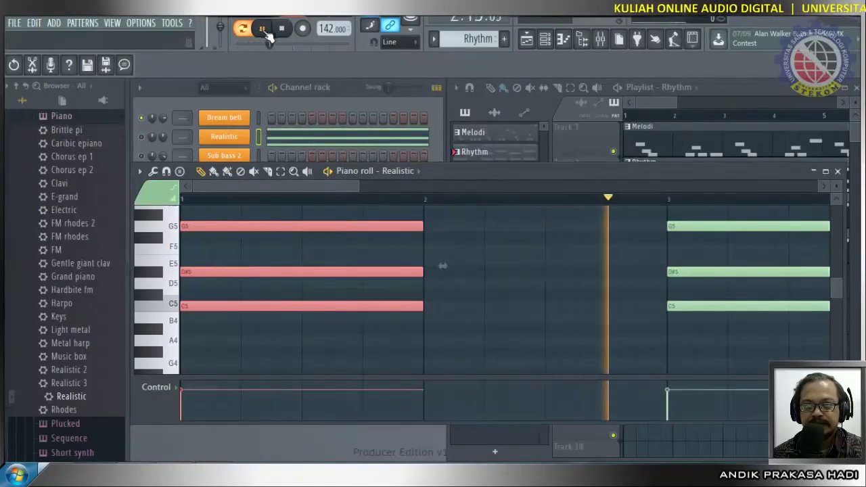
{"action": "left_click", "coordinate": [264, 29]}
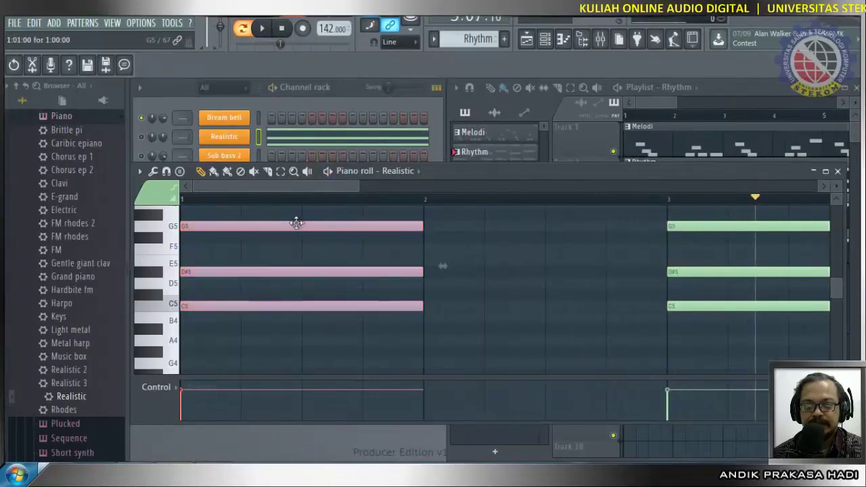
Unmute the Realistic channel and play the Rhythm pattern again to hear the bar 1 chord.
{"action": "left_click", "coordinate": [144, 142]}
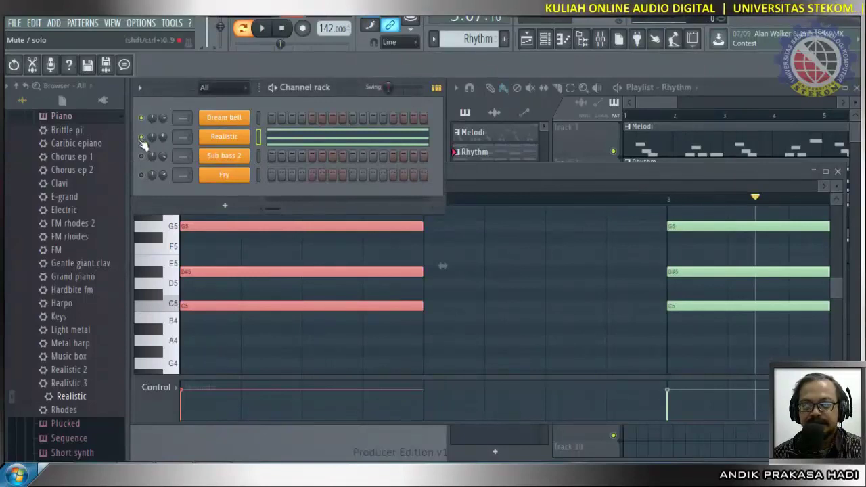
{"action": "left_click", "coordinate": [263, 29]}
{"action": "left_click", "coordinate": [263, 30]}
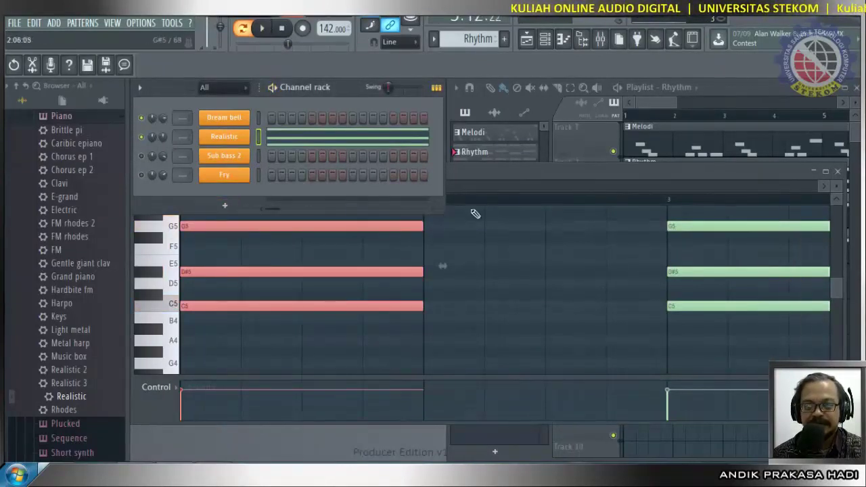
{"action": "left_click", "coordinate": [661, 187]}
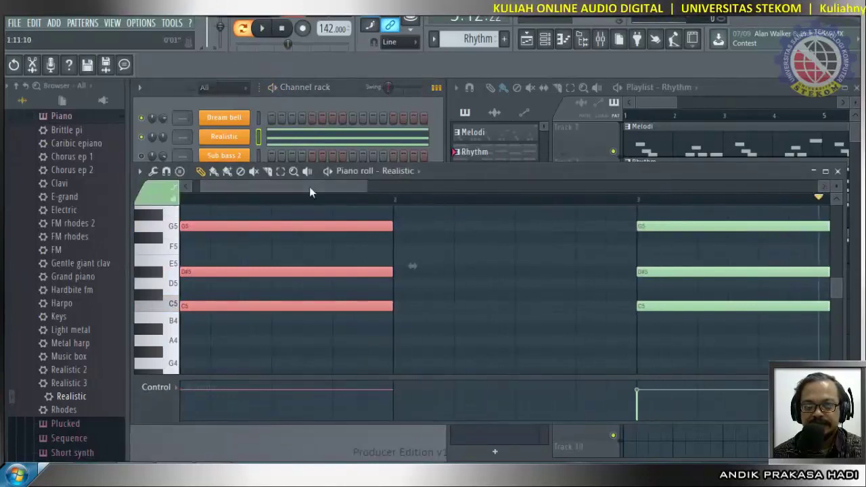
{"action": "scroll", "coordinate": [310, 189], "scroll_direction": "left", "scroll_amount": 1}
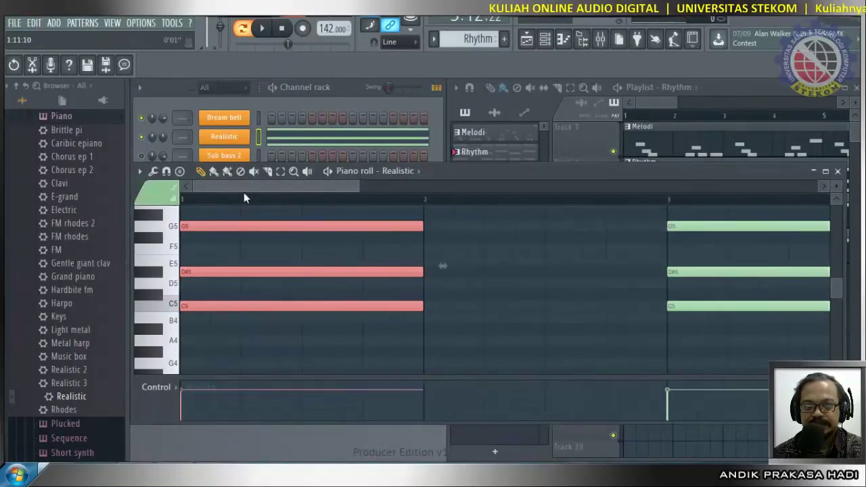
{"action": "left_click", "coordinate": [262, 30]}
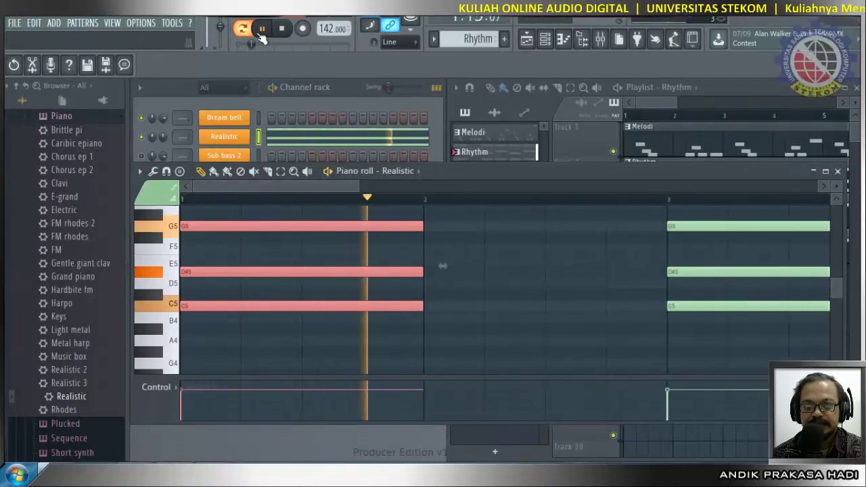
{"action": "left_click", "coordinate": [263, 30]}
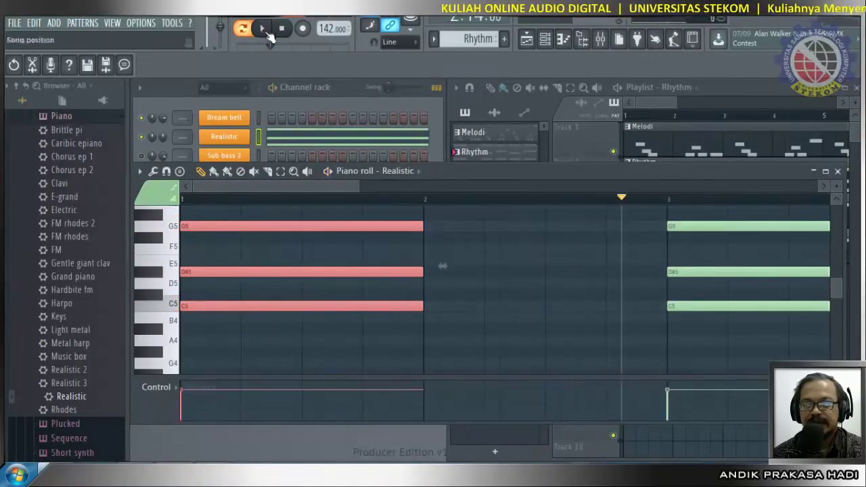
Stamp a Major chord on C5 at the start of bar 2, filling the whole bar.
{"action": "scroll", "coordinate": [374, 190], "scroll_direction": "right", "scroll_amount": 4}
{"action": "left_click_drag", "start_coordinate": [373, 190], "coordinate": [343, 190]}
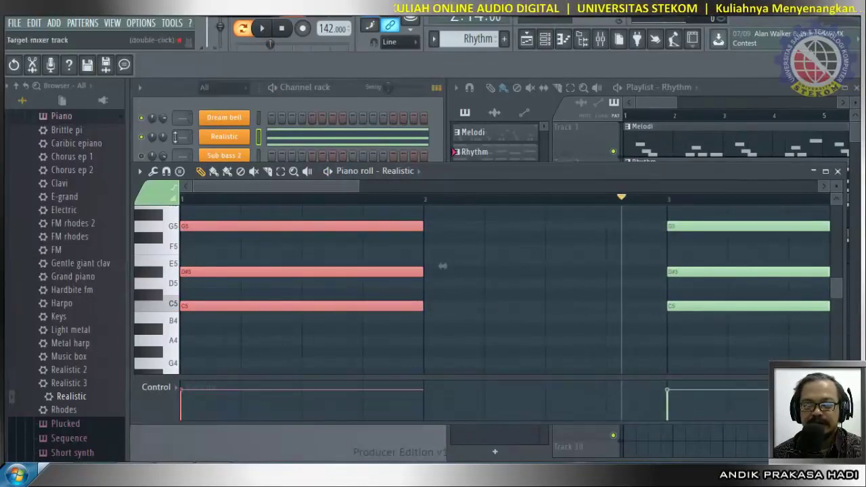
{"action": "left_click", "coordinate": [180, 171]}
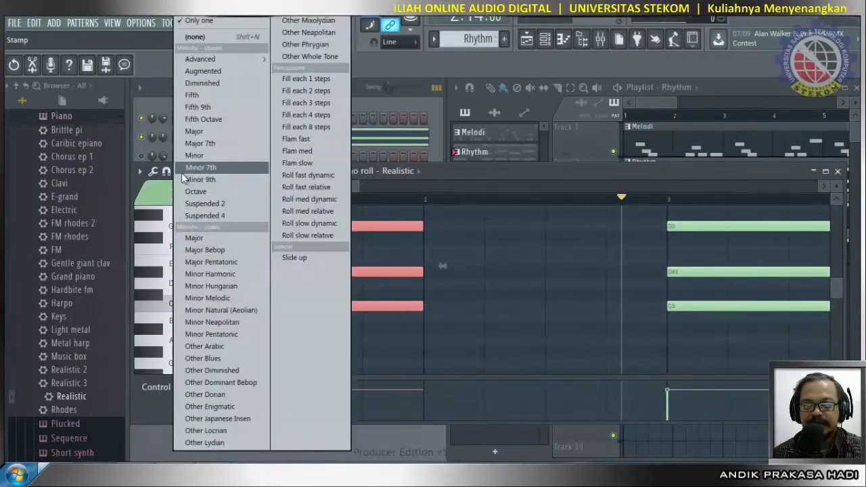
{"action": "left_click", "coordinate": [218, 134]}
{"action": "left_click", "coordinate": [428, 308]}
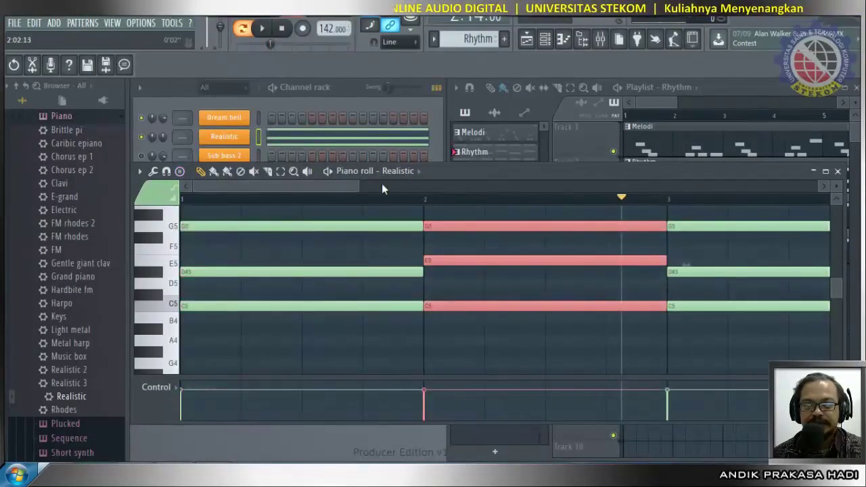
Shorten the bar 2 major chord so it ends about half a beat before bar 3.
{"action": "left_click_drag", "start_coordinate": [345, 186], "coordinate": [434, 198]}
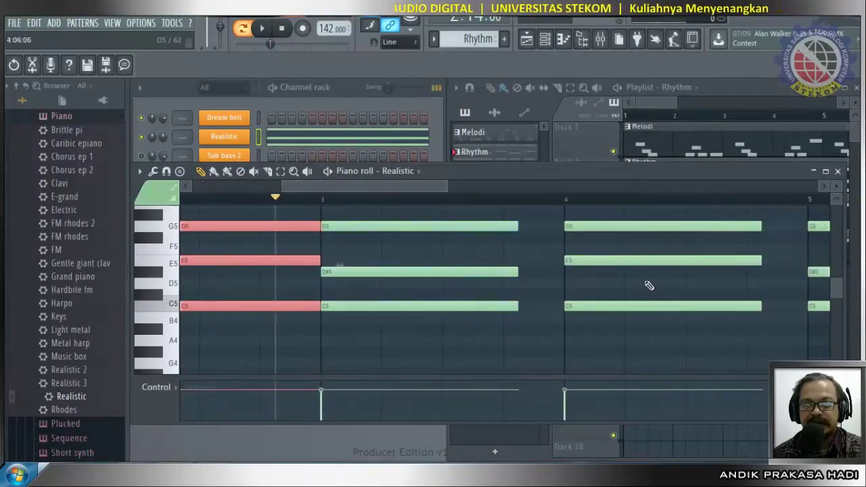
{"action": "left_click_drag", "start_coordinate": [455, 200], "coordinate": [233, 205]}
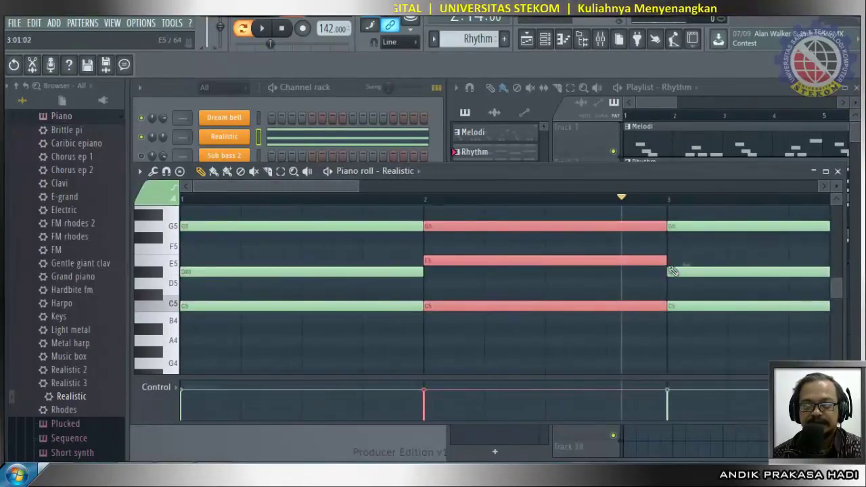
{"action": "left_click_drag", "start_coordinate": [665, 264], "coordinate": [630, 271]}
{"action": "left_click", "coordinate": [363, 188]}
{"action": "left_click_drag", "start_coordinate": [356, 188], "coordinate": [397, 189]}
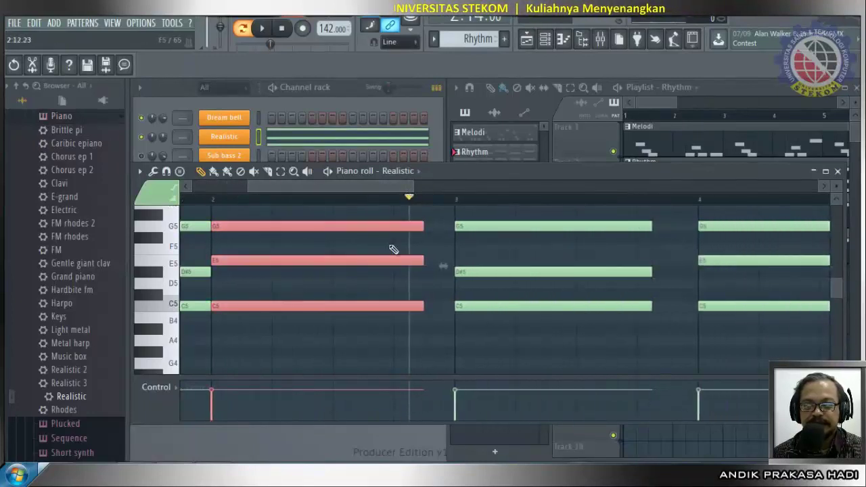
Shorten the chords in bars 2 and 1 so each ends about three-quarters of a beat before the next bar.
{"action": "left_click_drag", "start_coordinate": [422, 227], "coordinate": [401, 241]}
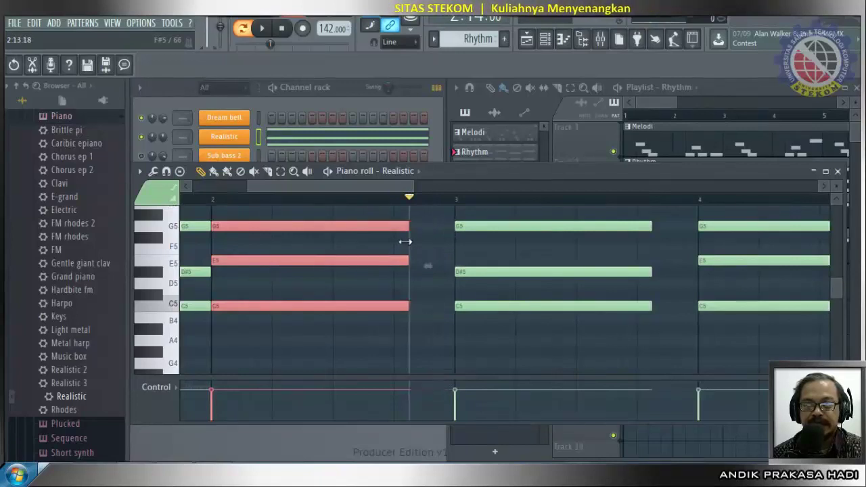
{"action": "scroll", "coordinate": [331, 205], "scroll_direction": "left", "scroll_amount": 5}
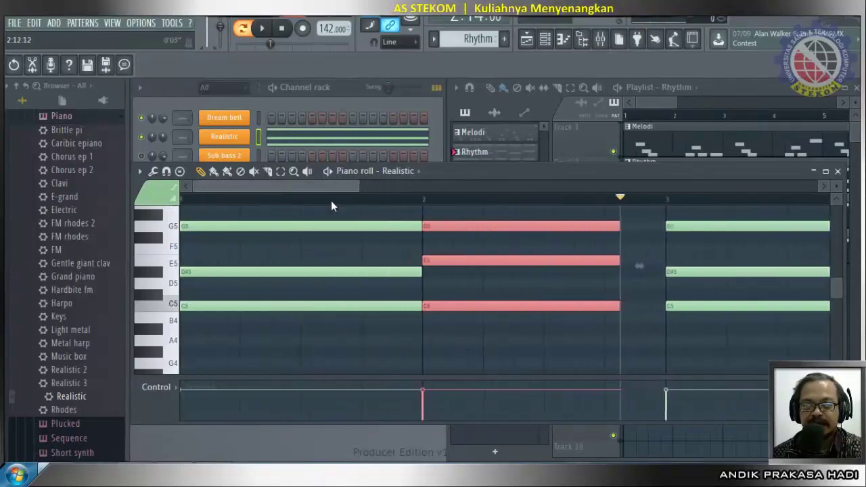
{"action": "left_click_drag", "start_coordinate": [413, 228], "coordinate": [373, 240]}
Return the playhead to the start of bar 1 and play the Rhythm pattern to hear the shortened chords.
{"action": "left_click_drag", "start_coordinate": [614, 198], "coordinate": [132, 207]}
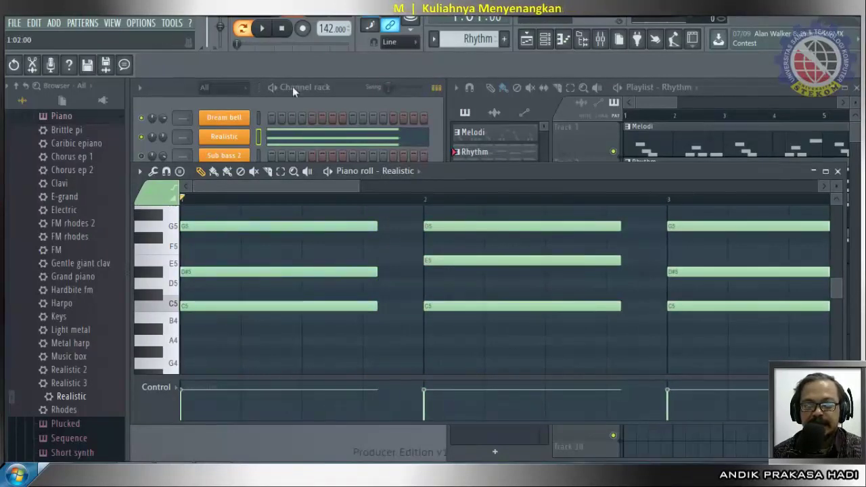
{"action": "left_click", "coordinate": [262, 29]}
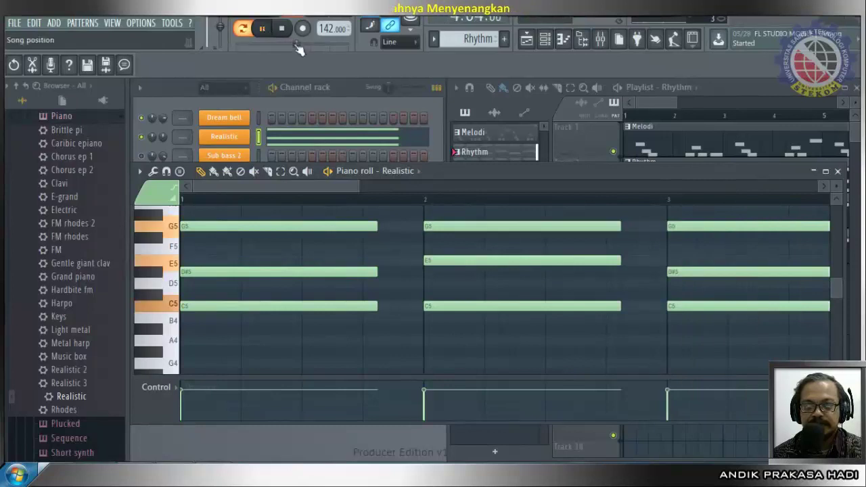
{"action": "left_click", "coordinate": [263, 30]}
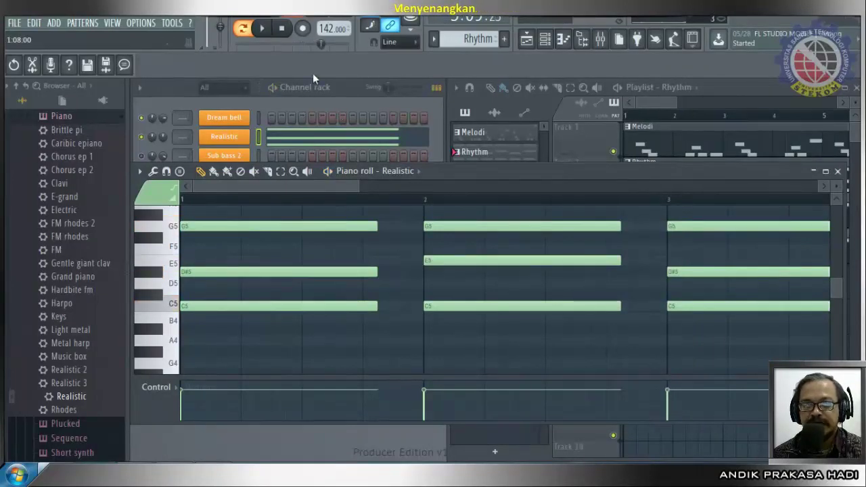
Switch playback to song mode and remove the Bass and Bass2 clips from Tracks 3 and 4 of the Playlist.
{"action": "left_click", "coordinate": [167, 117]}
{"action": "left_click_drag", "start_coordinate": [167, 136], "coordinate": [166, 143]}
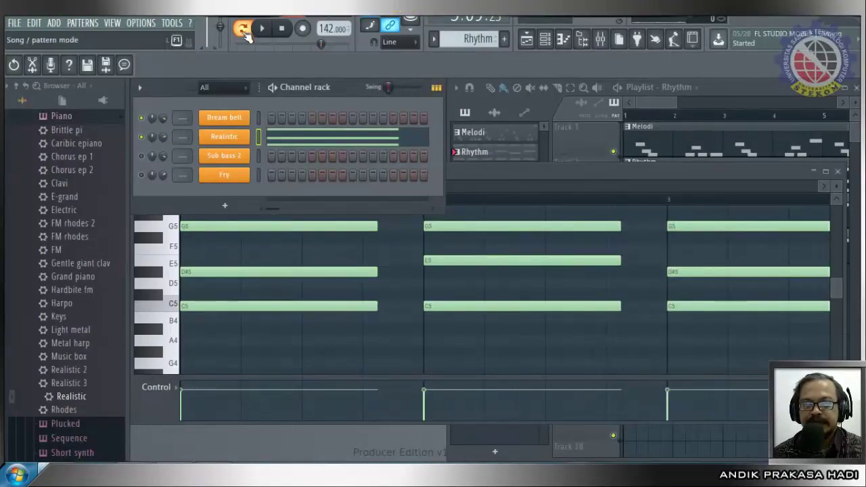
{"action": "left_click", "coordinate": [242, 29]}
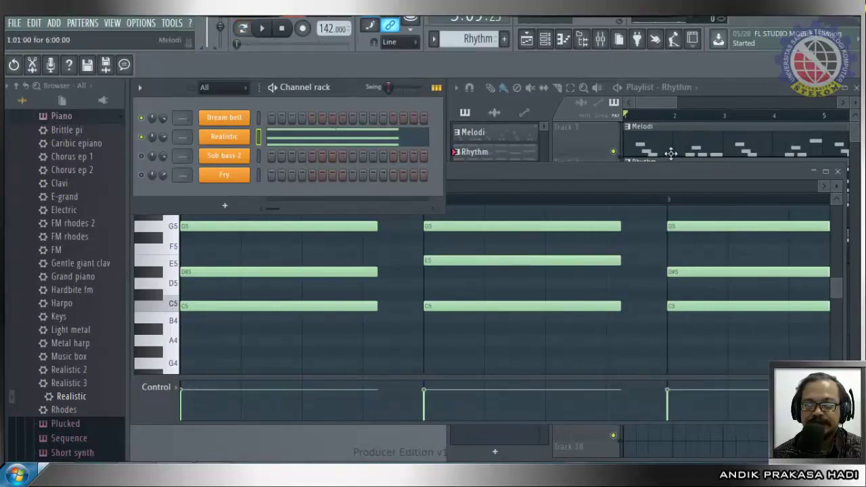
{"action": "left_click", "coordinate": [756, 95]}
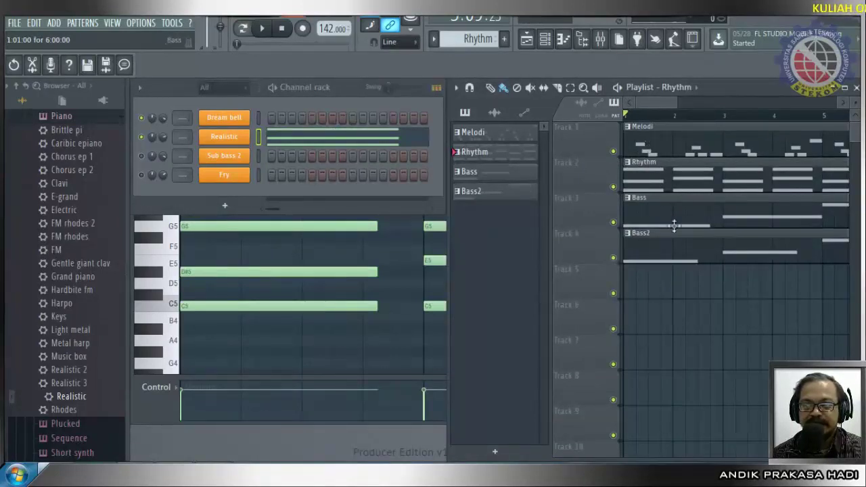
{"action": "right_click", "coordinate": [699, 200]}
{"action": "right_click", "coordinate": [684, 233]}
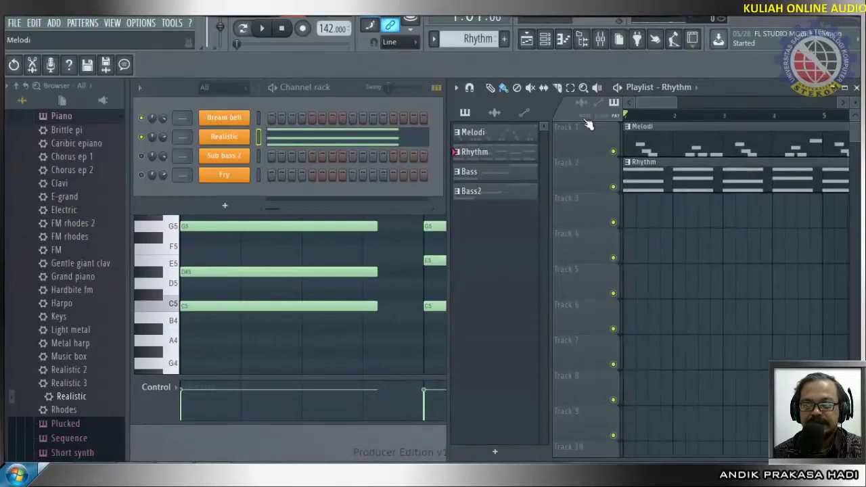
Play the song from the start to hear the Melodi and Rhythm clips together, and stop playback.
{"action": "left_click", "coordinate": [263, 29]}
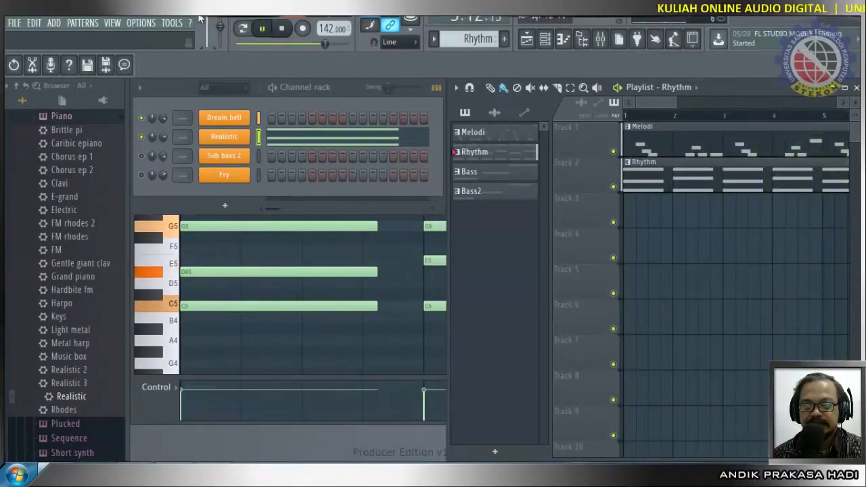
{"action": "left_click_drag", "start_coordinate": [653, 103], "coordinate": [679, 104]}
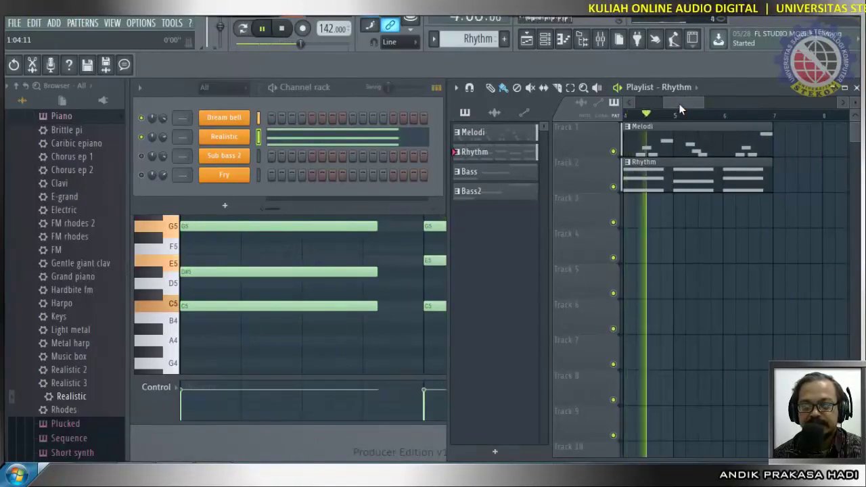
{"action": "left_click_drag", "start_coordinate": [679, 103], "coordinate": [652, 107]}
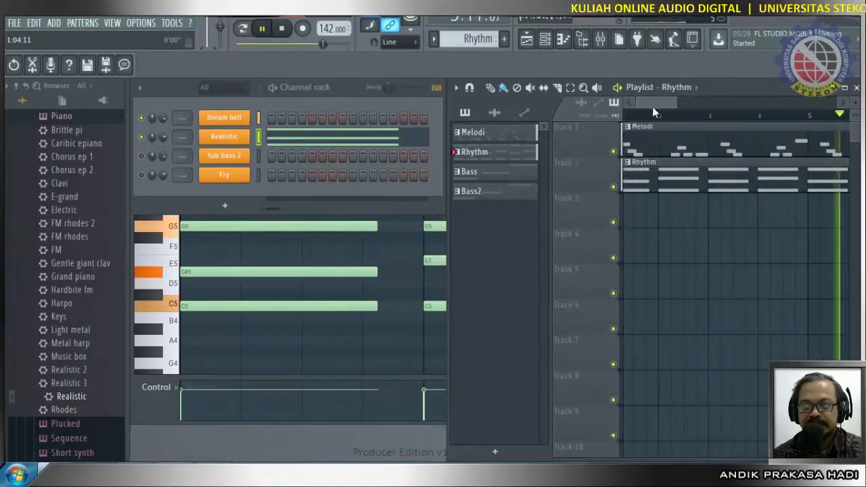
{"action": "left_click", "coordinate": [283, 31]}
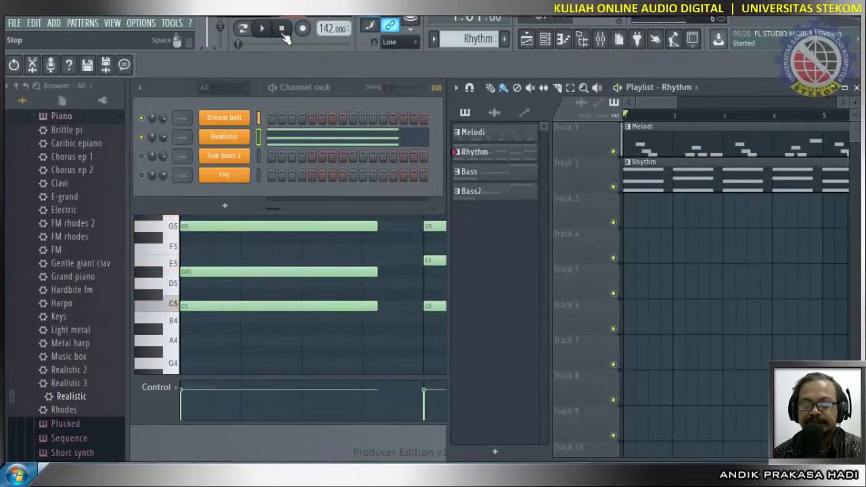
Select the Melodi pattern and locate its Dream bell instrument among the Sytrus Bell presets.
{"action": "left_click", "coordinate": [472, 132]}
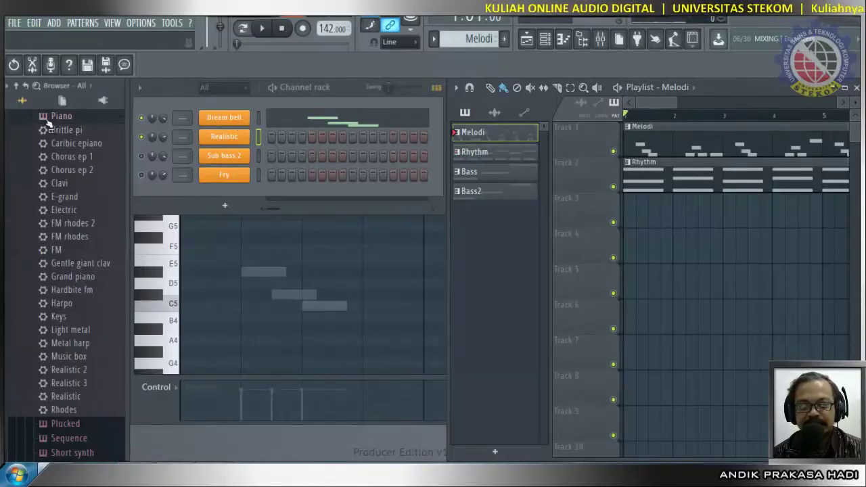
{"action": "left_click", "coordinate": [50, 118]}
{"action": "scroll", "coordinate": [99, 212], "scroll_direction": "up", "scroll_amount": 5}
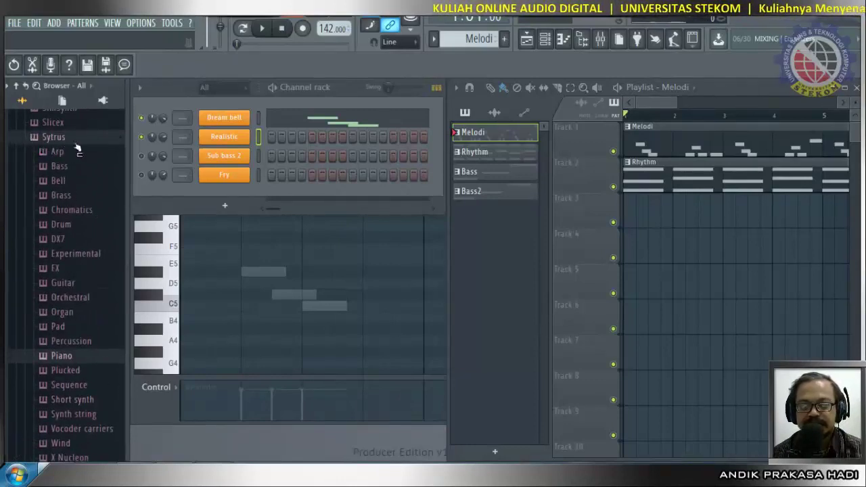
{"action": "left_click", "coordinate": [73, 182]}
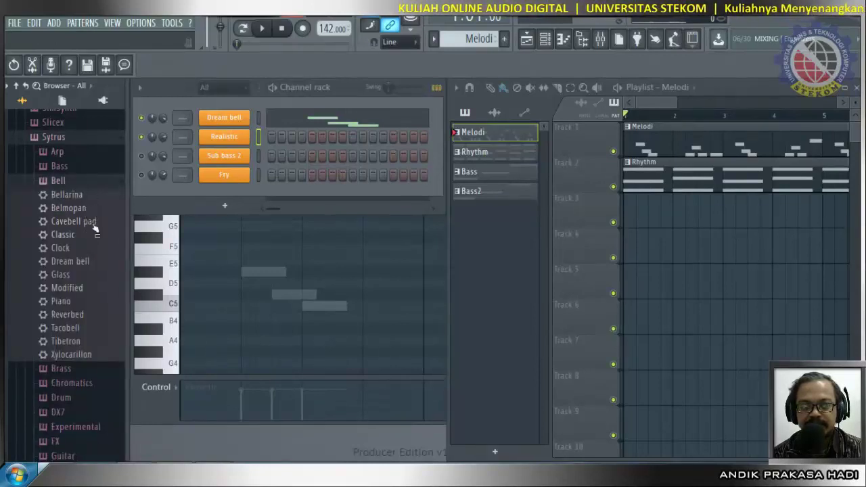
{"action": "left_click", "coordinate": [76, 263]}
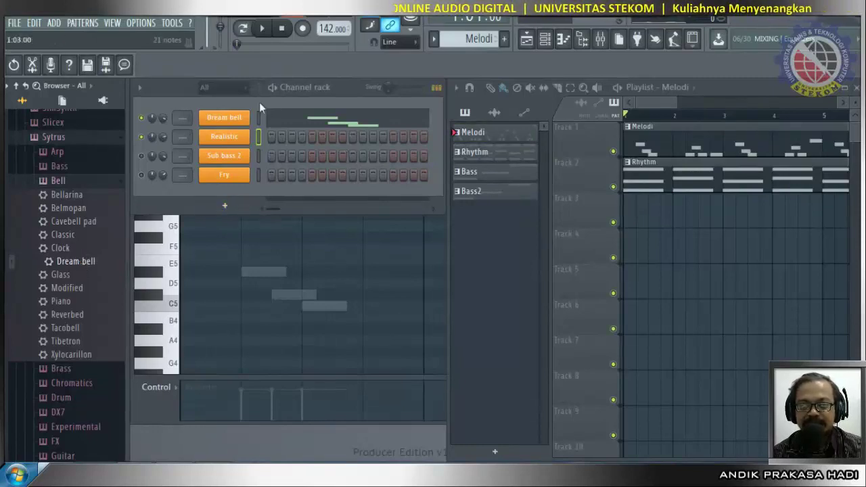
Switch to pattern mode and play the Melodi pattern on its own.
{"action": "left_click", "coordinate": [243, 28]}
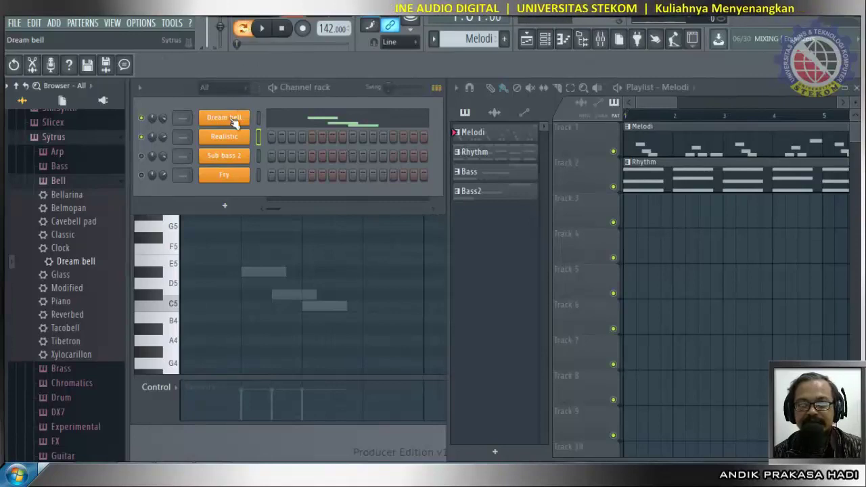
{"action": "left_click", "coordinate": [261, 28]}
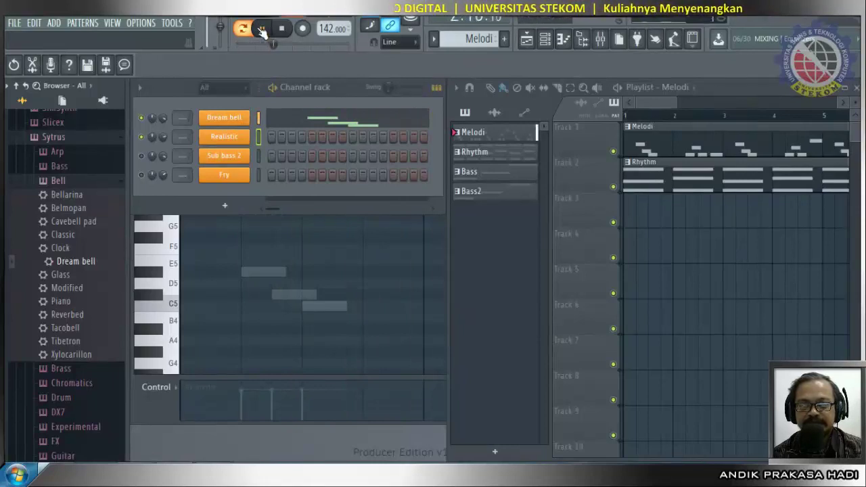
{"action": "left_click", "coordinate": [269, 29]}
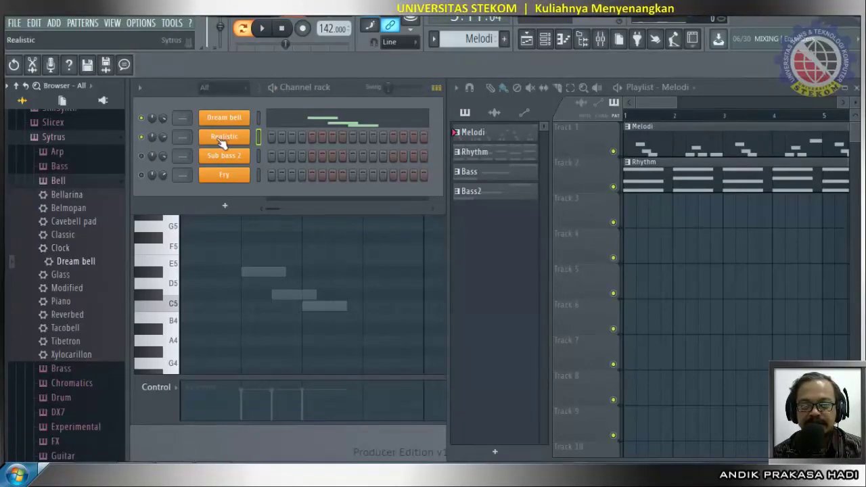
Locate the Realistic instrument among the Sytrus Piano presets.
{"action": "scroll", "coordinate": [78, 188], "scroll_direction": "down", "scroll_amount": 3}
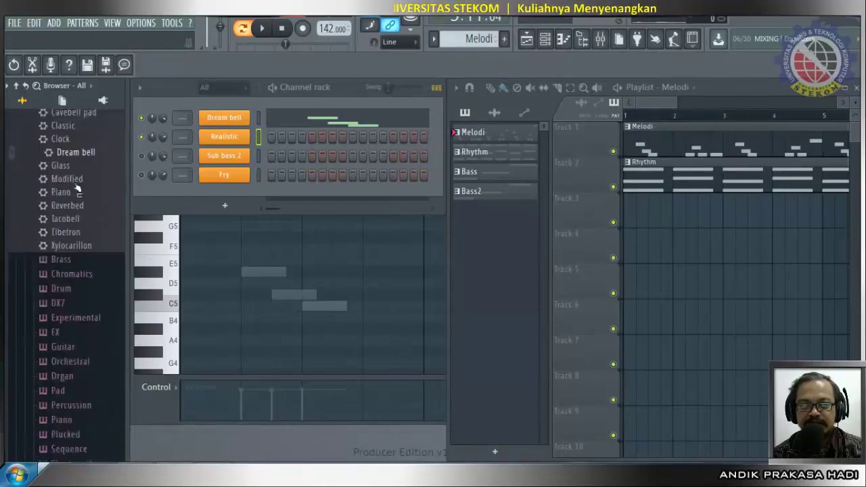
{"action": "scroll", "coordinate": [80, 193], "scroll_direction": "down", "scroll_amount": 6}
{"action": "left_click", "coordinate": [65, 208]}
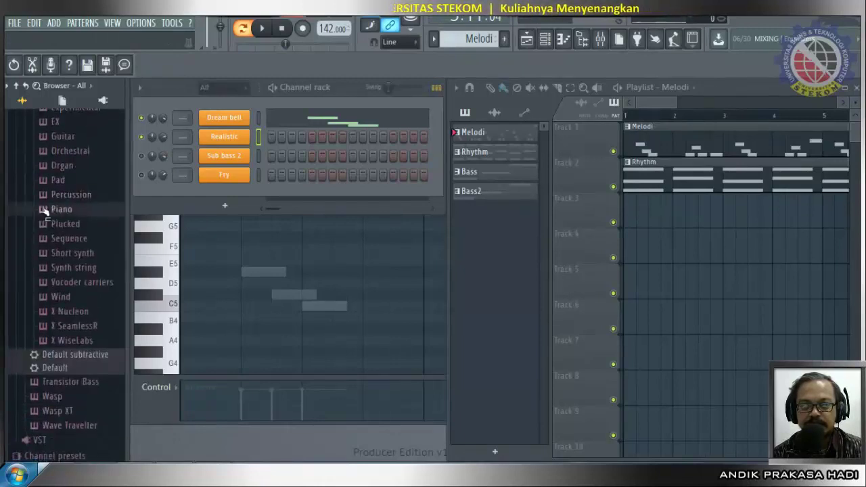
{"action": "scroll", "coordinate": [80, 247], "scroll_direction": "up", "scroll_amount": 2}
{"action": "left_click", "coordinate": [69, 282]}
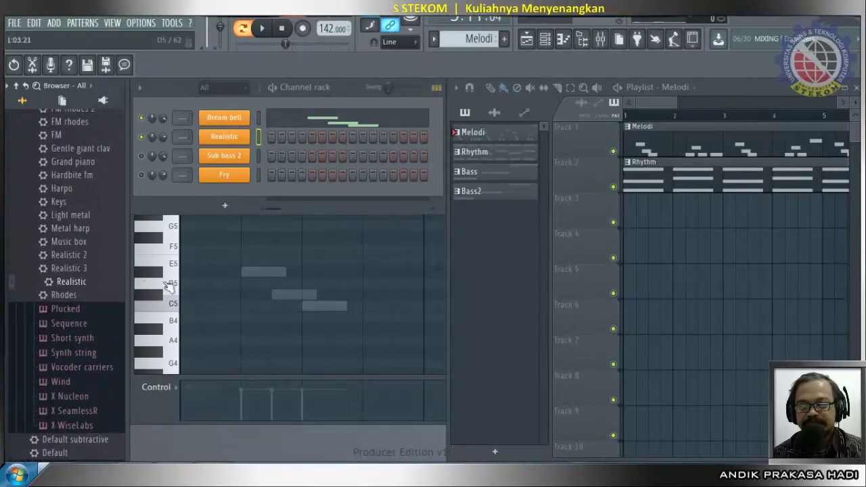
Select the Rhythm pattern, play it on its own, and stop playback.
{"action": "left_click", "coordinate": [479, 155]}
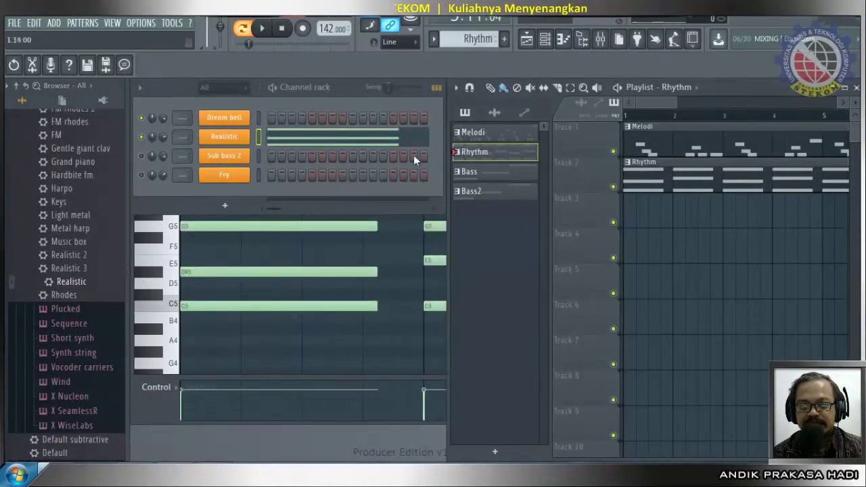
{"action": "left_click", "coordinate": [263, 30]}
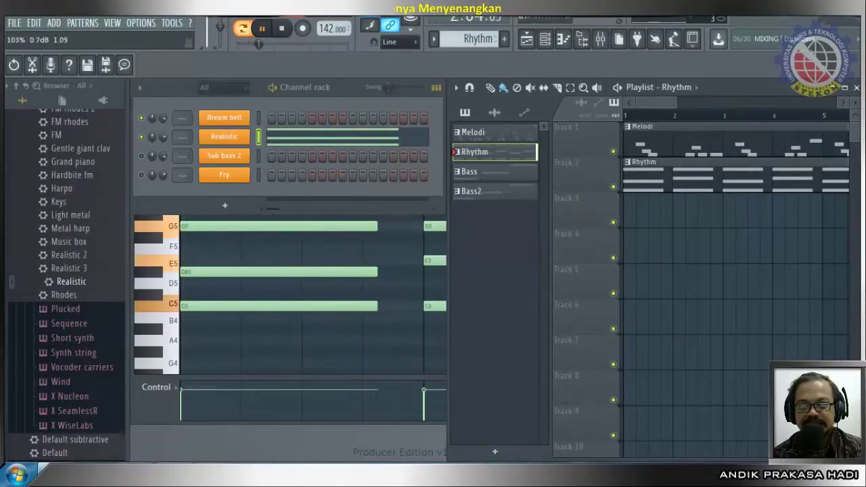
{"action": "left_click", "coordinate": [283, 30]}
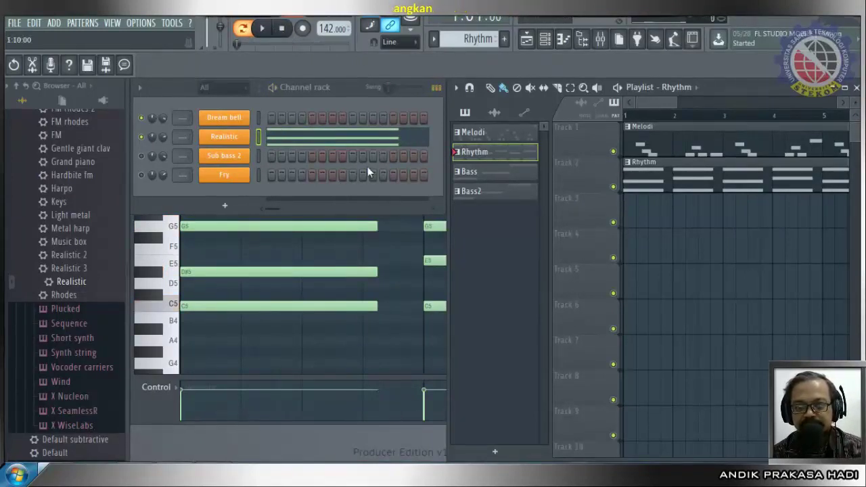
Switch back to song mode and play the Melodi and Rhythm clips together from the start.
{"action": "left_click", "coordinate": [243, 28]}
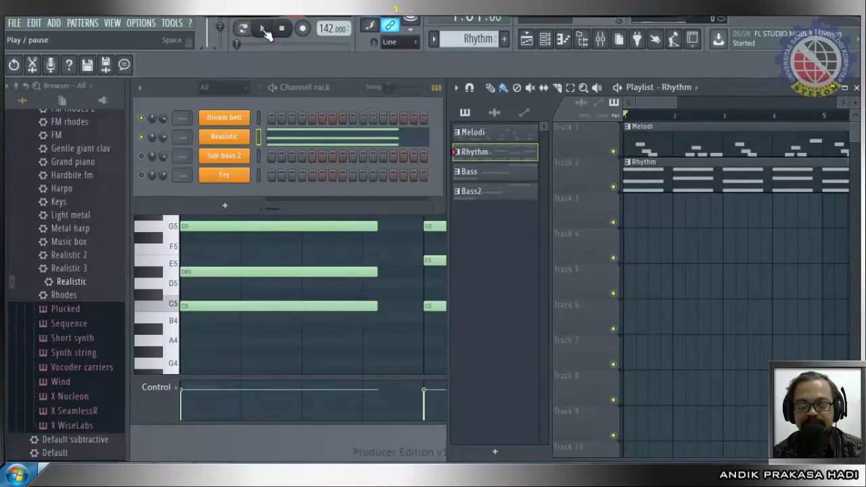
{"action": "left_click", "coordinate": [263, 29]}
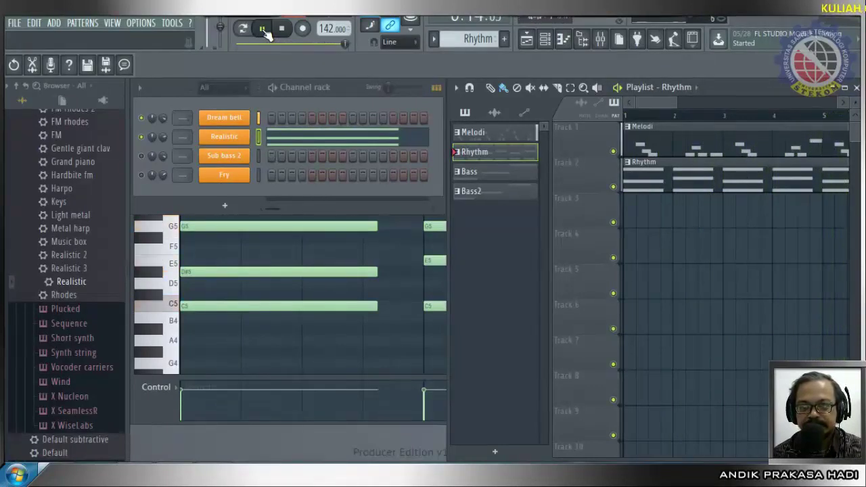
{"action": "left_click", "coordinate": [264, 29]}
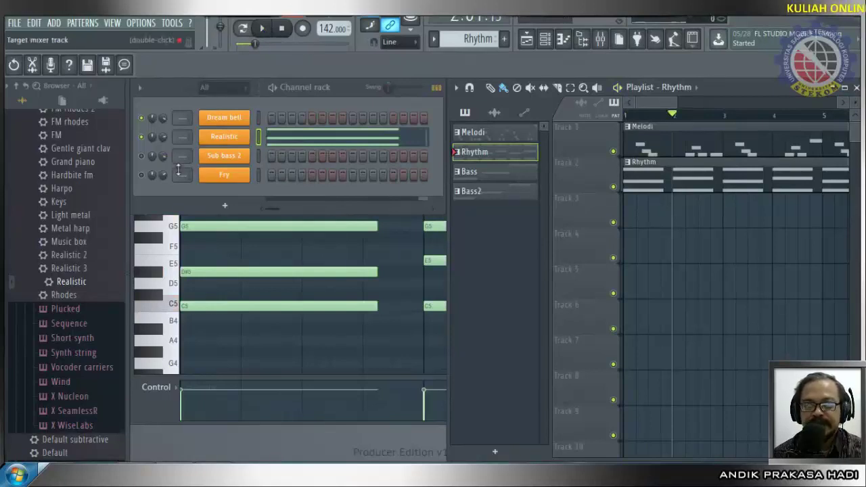
Open the Melodi pattern's Dream bell notes in the Piano roll and resume the song to hear them with the chords.
{"action": "left_click_drag", "start_coordinate": [167, 173], "coordinate": [167, 177]}
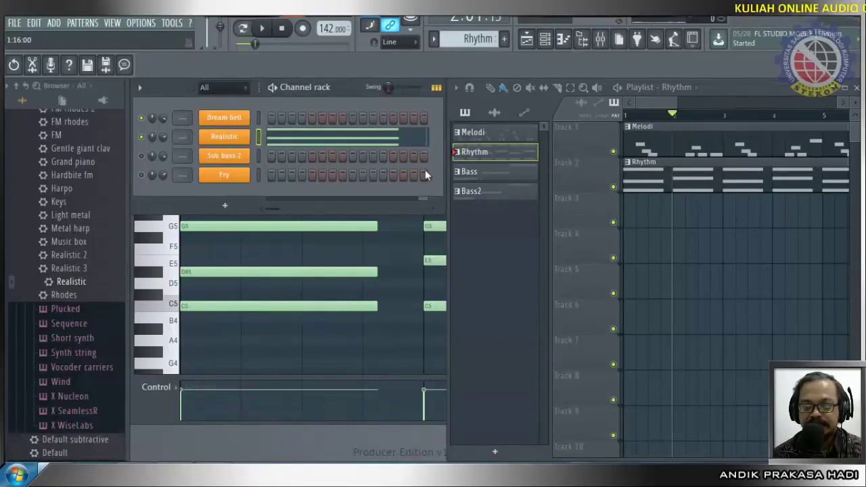
{"action": "left_click", "coordinate": [481, 133]}
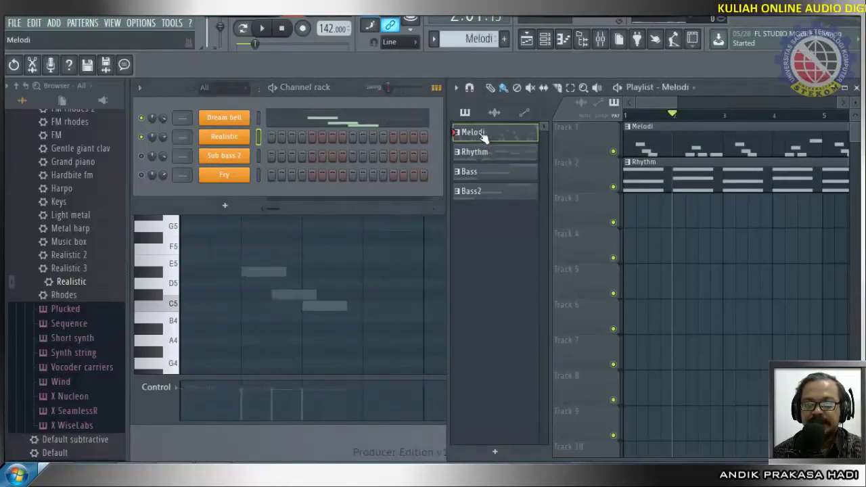
{"action": "right_click", "coordinate": [229, 119]}
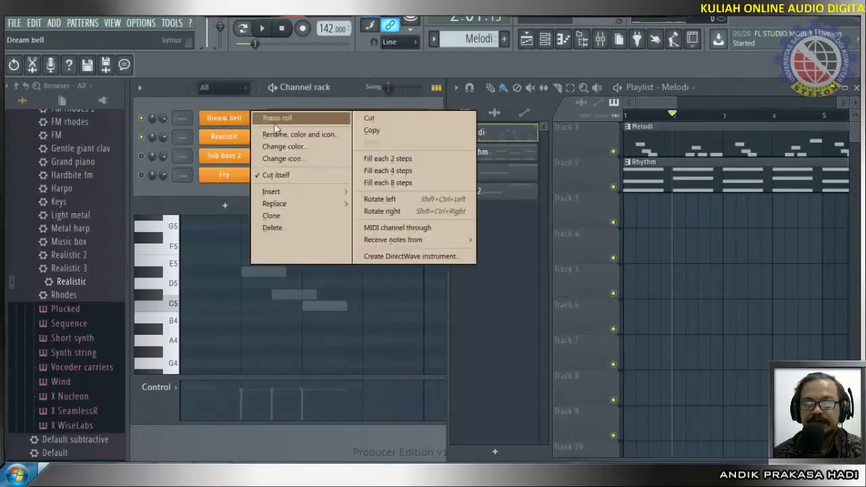
{"action": "left_click", "coordinate": [276, 120]}
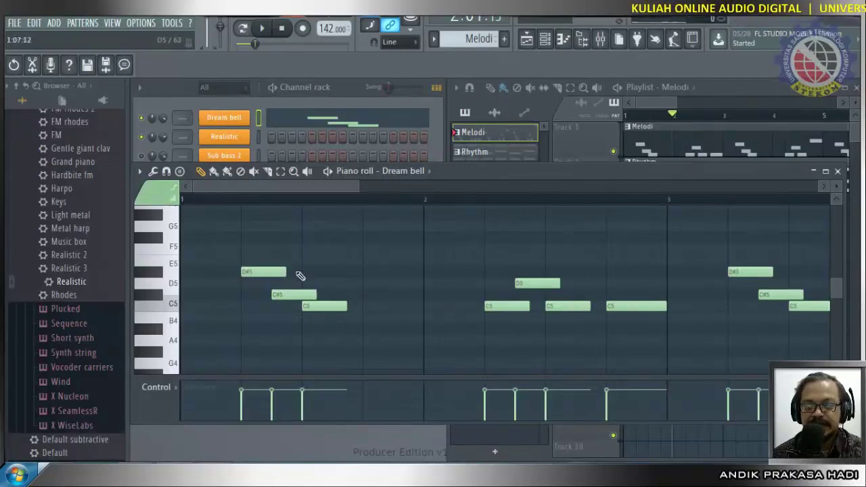
{"action": "left_click", "coordinate": [262, 34]}
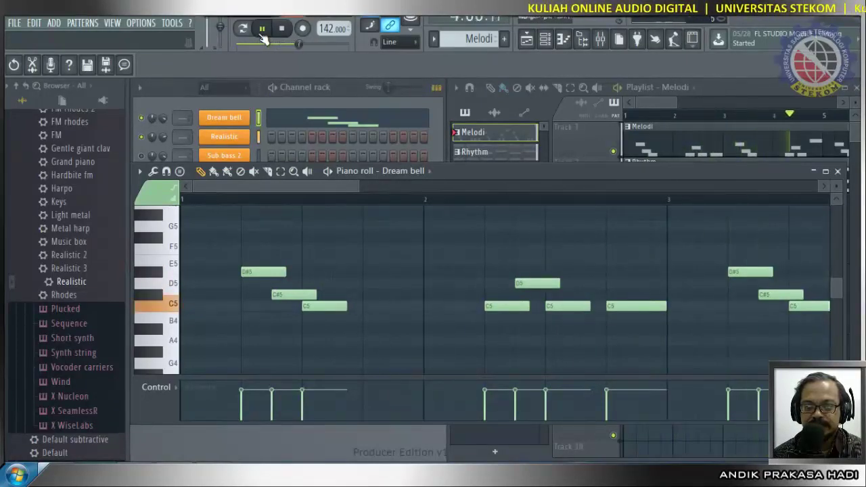
{"action": "left_click", "coordinate": [264, 34]}
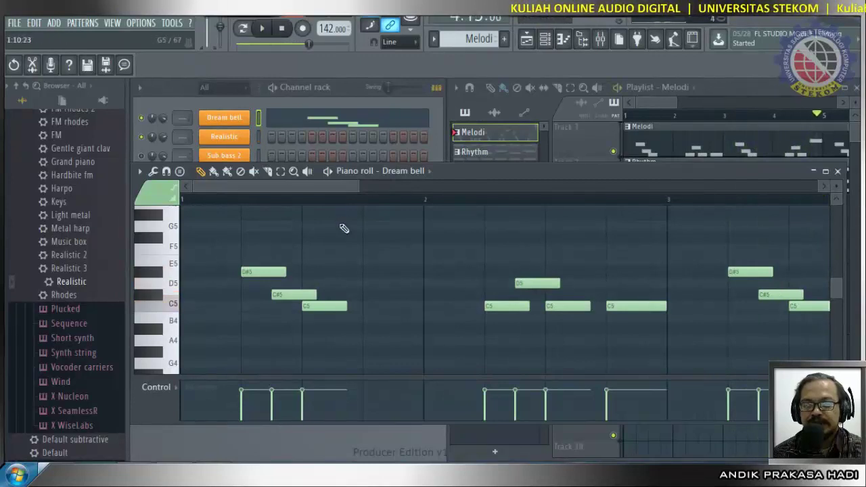
Try the melody with the opening D#5 and C#5 notes shortened so they no longer overlap, playing the song from the start.
{"action": "left_click_drag", "start_coordinate": [313, 295], "coordinate": [301, 295]}
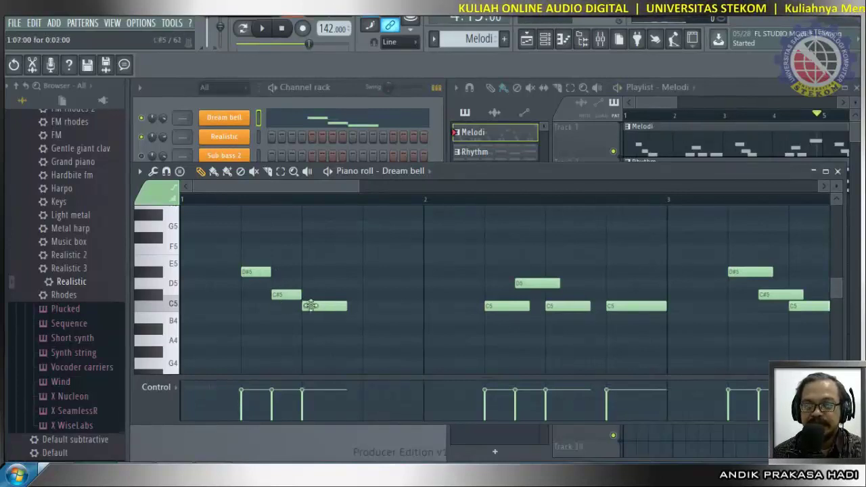
{"action": "left_click_drag", "start_coordinate": [268, 41], "coordinate": [276, 41]}
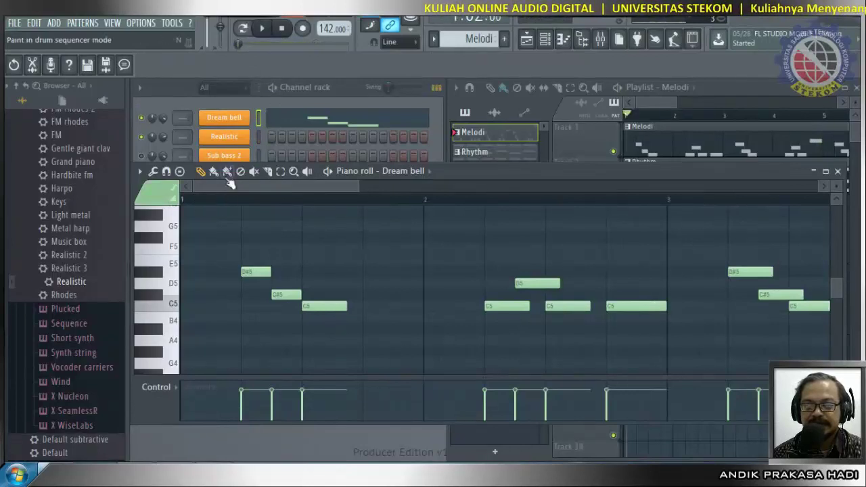
{"action": "left_click_drag", "start_coordinate": [268, 41], "coordinate": [257, 39]}
{"action": "left_click", "coordinate": [263, 31]}
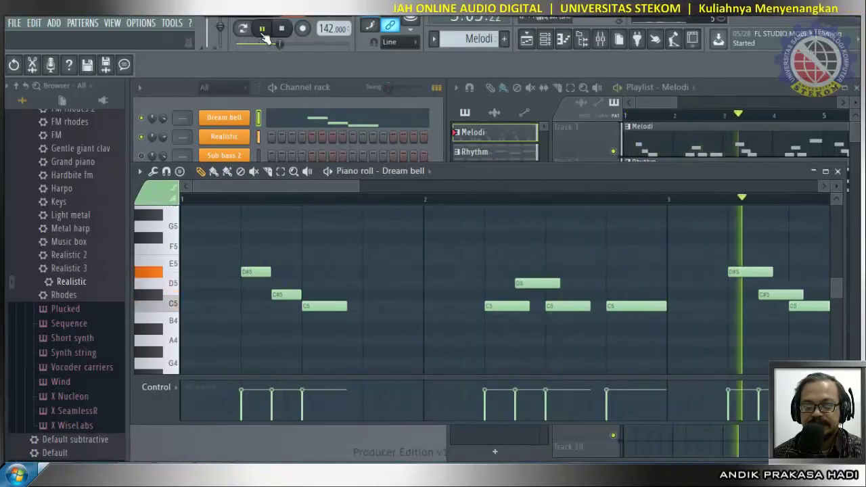
{"action": "left_click", "coordinate": [263, 31]}
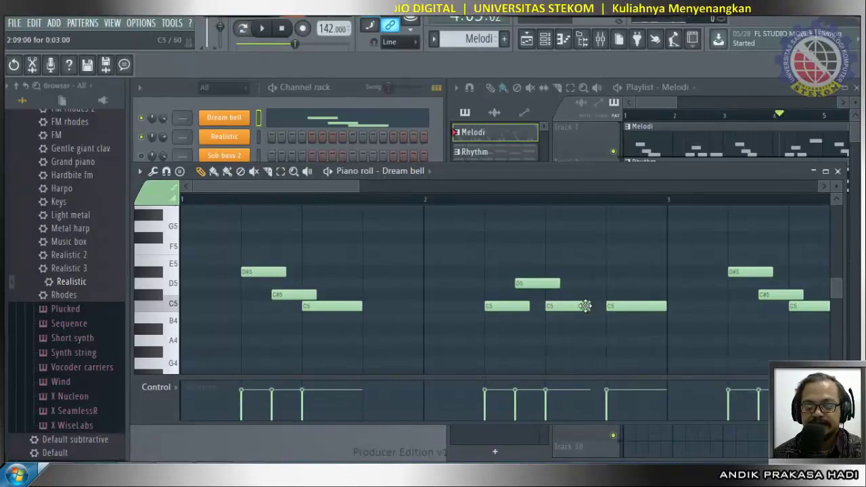
Play the song with the overlapping opening melody notes, pause and resume it, and stop playback.
{"action": "left_click", "coordinate": [263, 29]}
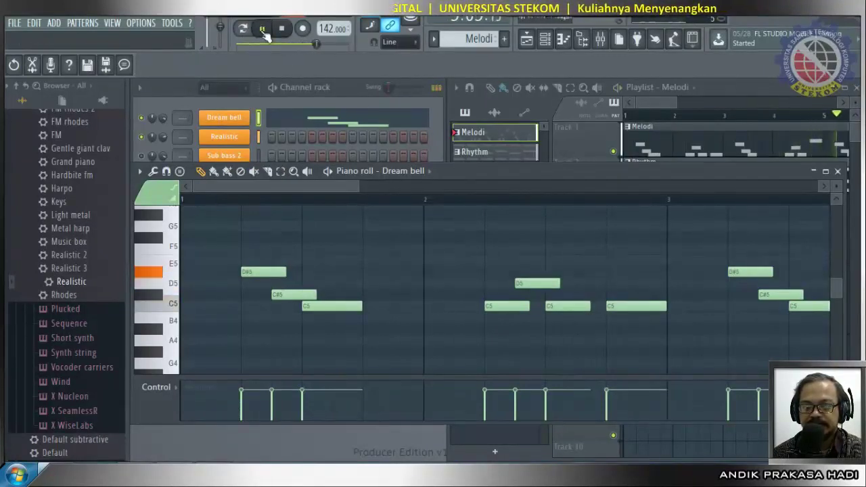
{"action": "left_click", "coordinate": [264, 31]}
{"action": "left_click", "coordinate": [262, 30]}
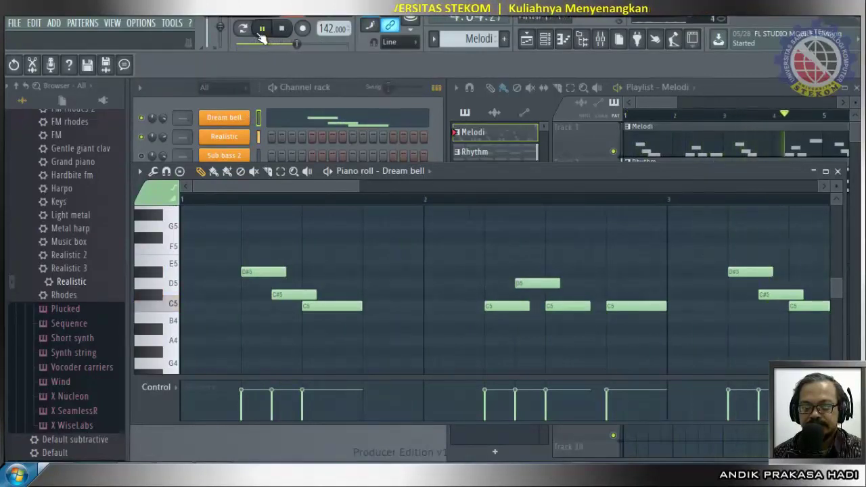
{"action": "left_click", "coordinate": [283, 31]}
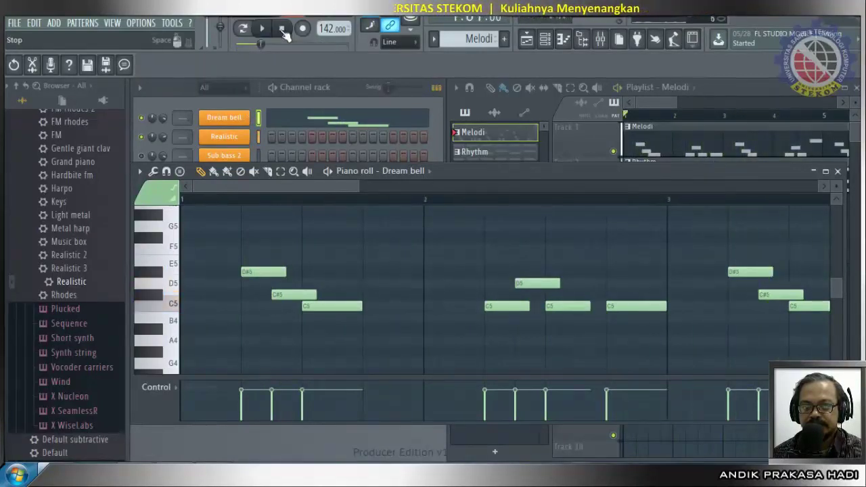
Raise the first two Dream bell notes in bar 1 to E5 and D#5.
{"action": "mouse_move", "coordinate": [278, 273]}
{"action": "left_mouse_down"}
{"action": "mouse_move", "coordinate": [278, 262]}
{"action": "mouse_move", "coordinate": [289, 282]}
{"action": "mouse_move", "coordinate": [290, 271]}
{"action": "left_mouse_up"}
{"action": "left_click", "coordinate": [283, 294]}
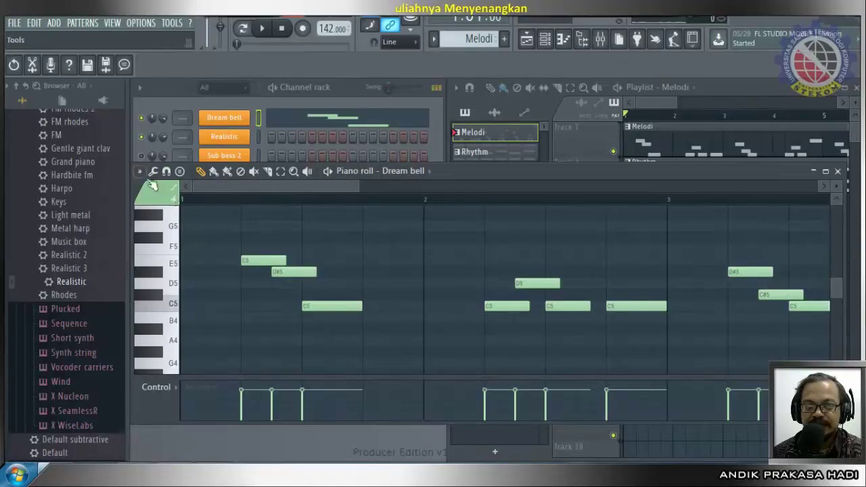
Stamp a minor chord on C5 at the start of bar 1 and a major chord on C5 at beat 4, and delete both.
{"action": "left_click", "coordinate": [180, 174]}
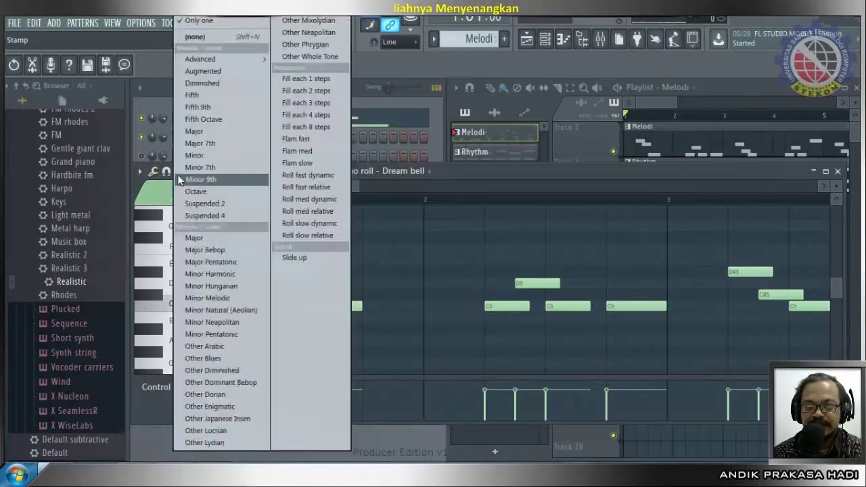
{"action": "left_click", "coordinate": [221, 159]}
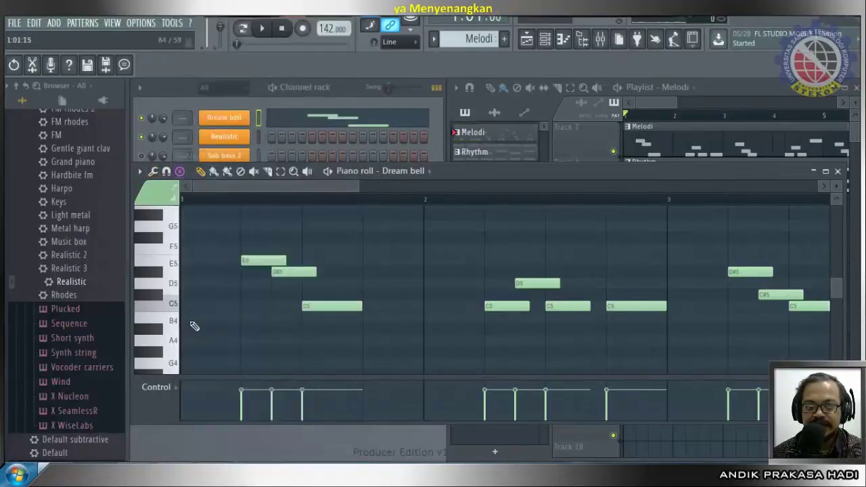
{"action": "left_click", "coordinate": [184, 305]}
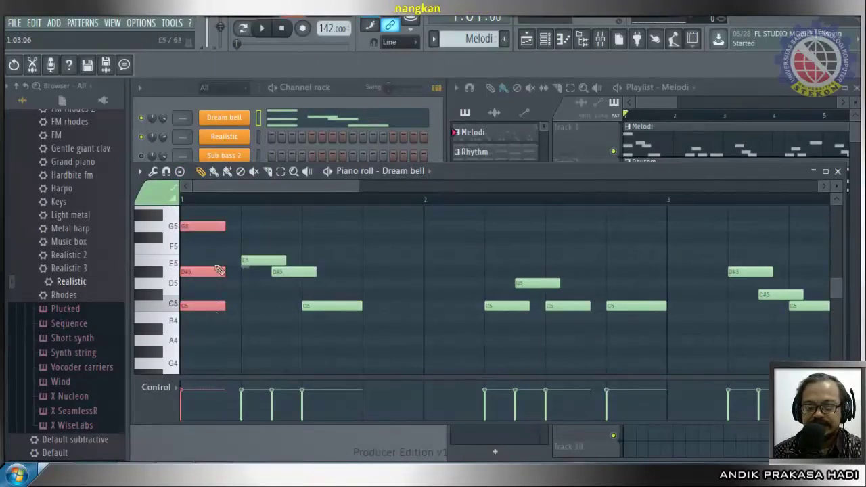
{"action": "left_click", "coordinate": [178, 172]}
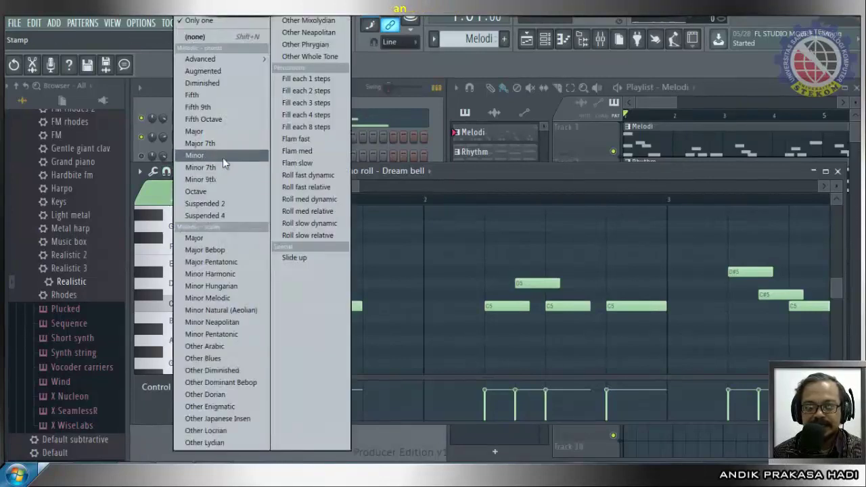
{"action": "left_click", "coordinate": [200, 131]}
{"action": "left_click", "coordinate": [368, 306]}
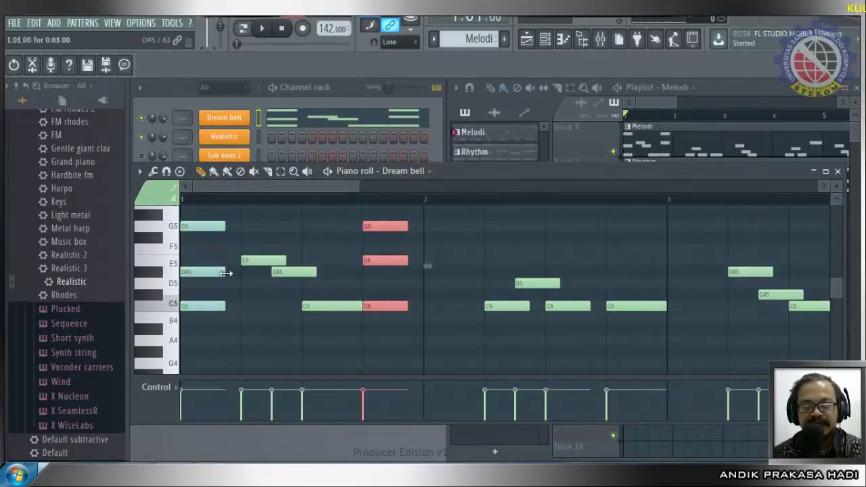
{"action": "right_click", "coordinate": [392, 305]}
{"action": "right_click", "coordinate": [214, 308]}
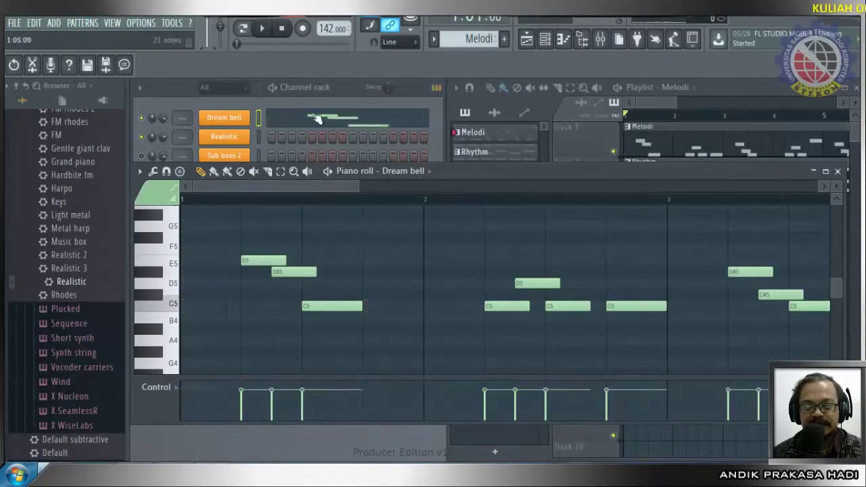
Play the song with the raised notes, and return the first two melody notes to D#5 and C#5.
{"action": "left_click", "coordinate": [265, 30]}
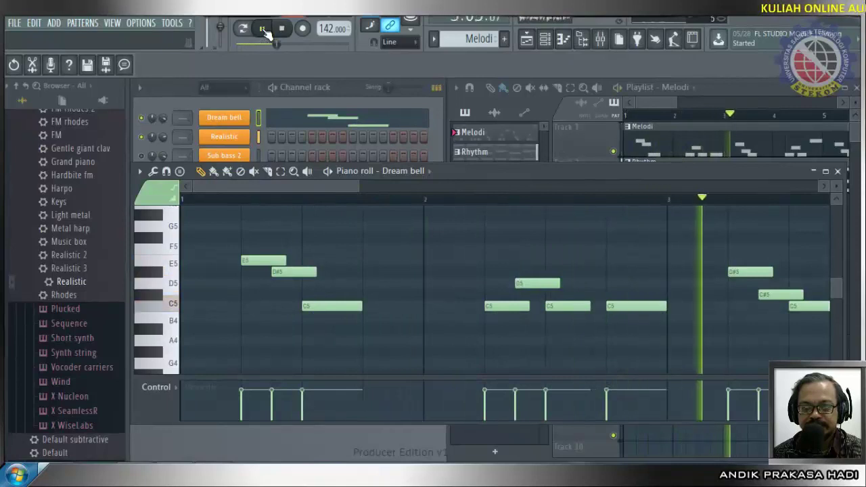
{"action": "left_click", "coordinate": [265, 32]}
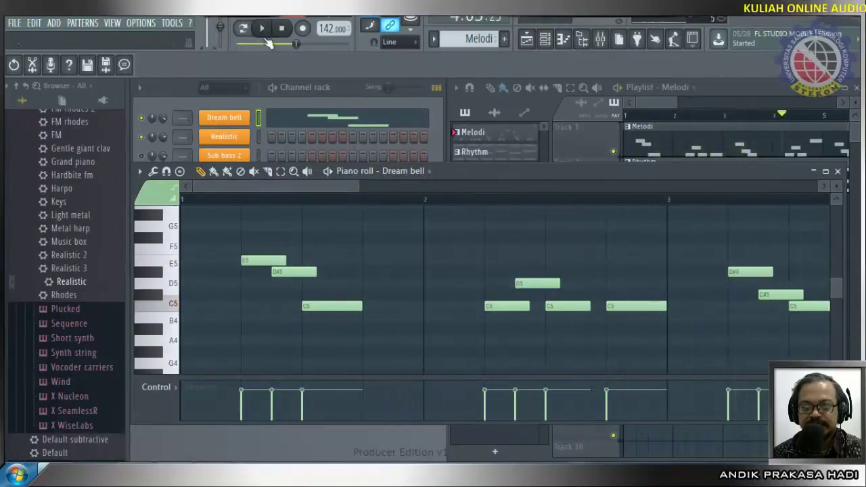
{"action": "left_click_drag", "start_coordinate": [297, 272], "coordinate": [299, 299]}
{"action": "left_click_drag", "start_coordinate": [273, 262], "coordinate": [275, 276]}
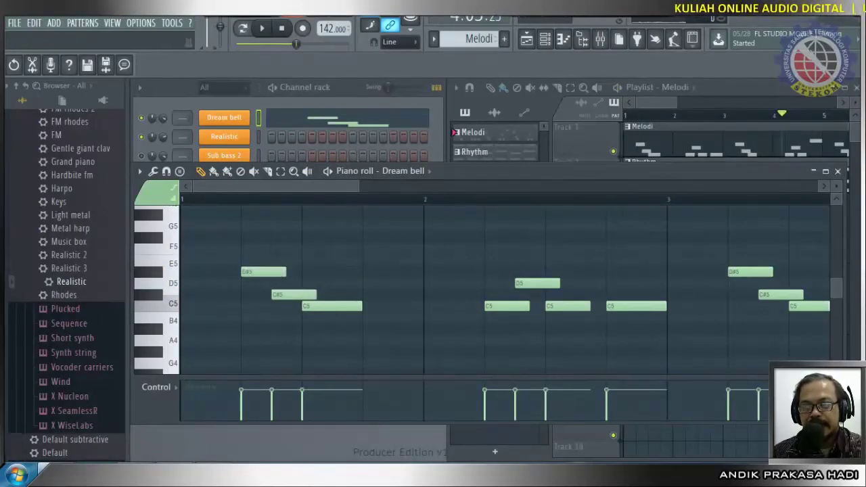
Close the Piano roll and locate the sub bass sounds among the Sytrus Bass presets.
{"action": "left_click", "coordinate": [838, 171]}
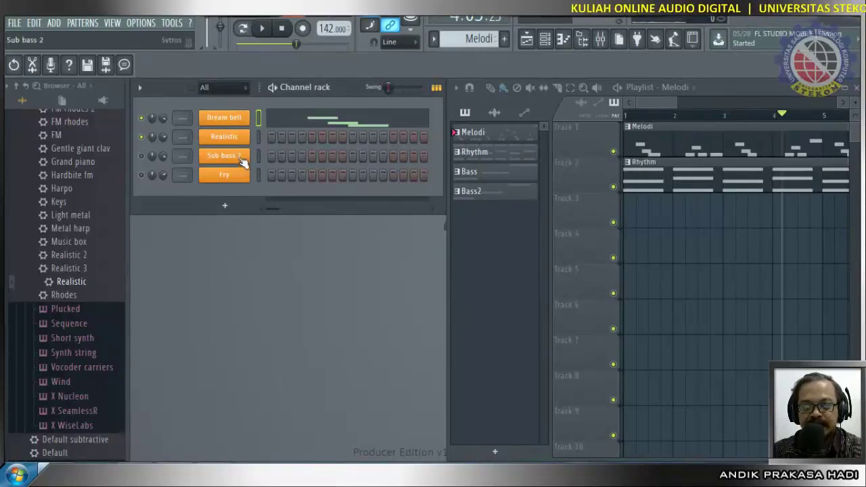
{"action": "scroll", "coordinate": [105, 271], "scroll_direction": "up", "scroll_amount": 8}
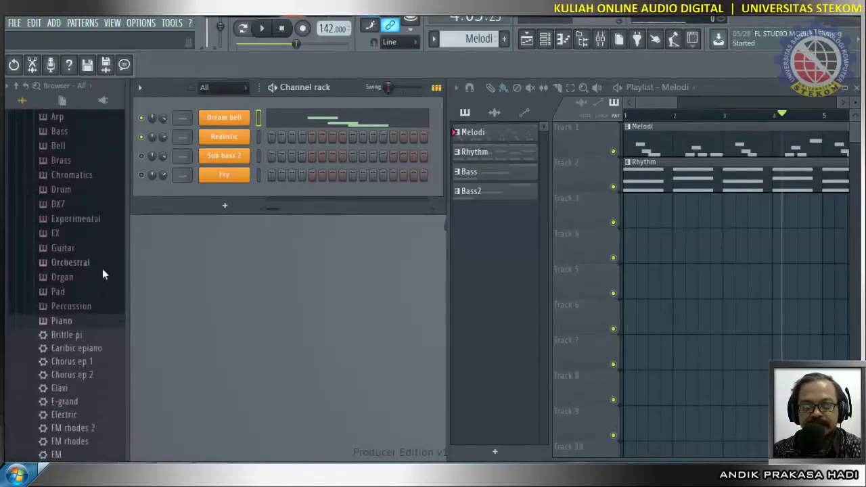
{"action": "left_click", "coordinate": [72, 321]}
{"action": "scroll", "coordinate": [69, 309], "scroll_direction": "up", "scroll_amount": 4}
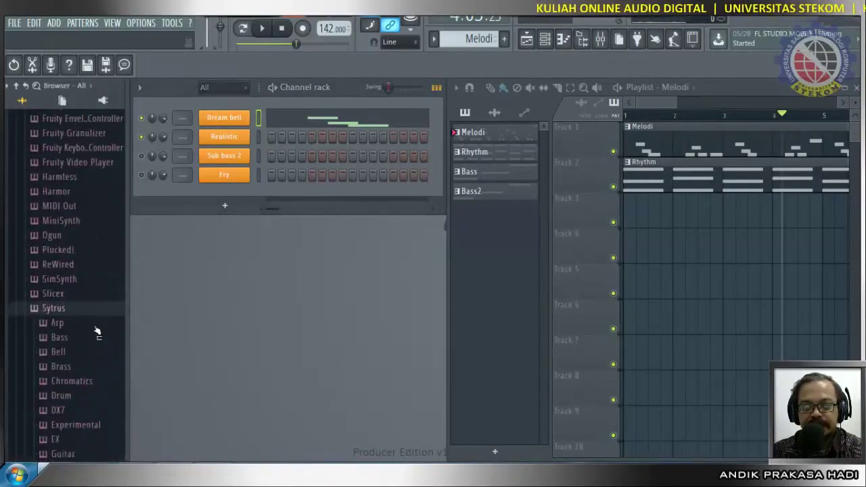
{"action": "left_click", "coordinate": [60, 291]}
{"action": "scroll", "coordinate": [86, 294], "scroll_direction": "down", "scroll_amount": 10}
{"action": "scroll", "coordinate": [86, 296], "scroll_direction": "up", "scroll_amount": 4}
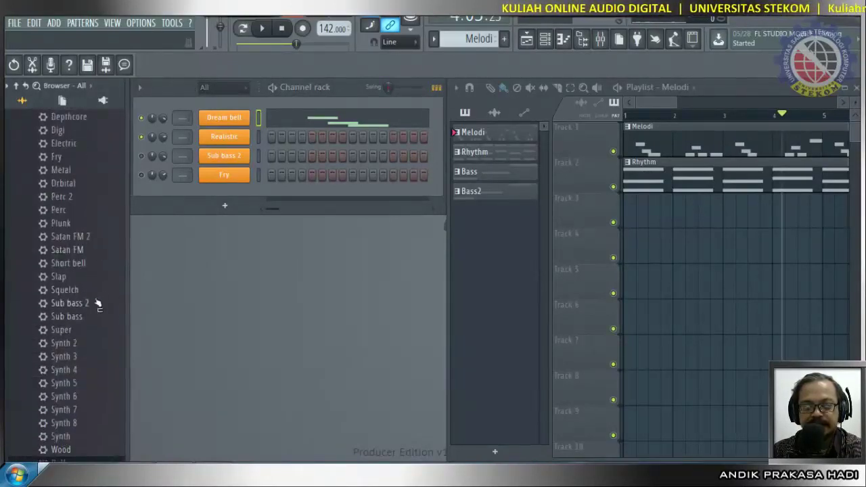
{"action": "scroll", "coordinate": [82, 307], "scroll_direction": "up", "scroll_amount": 6}
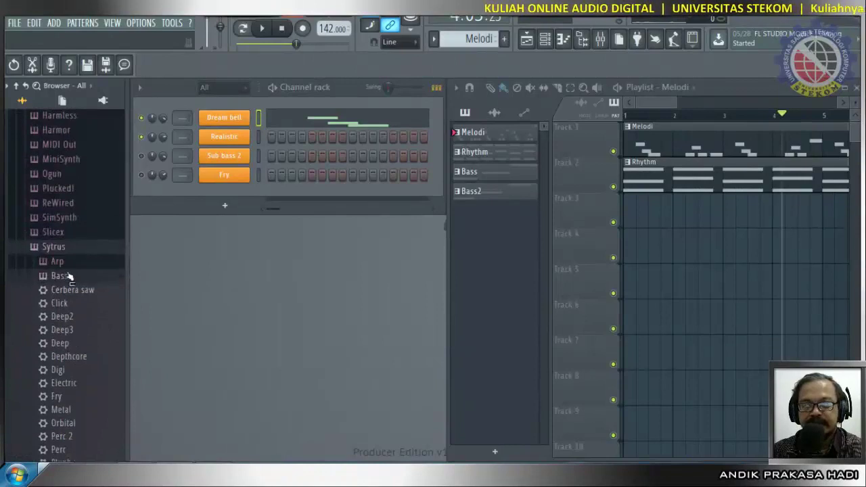
{"action": "scroll", "coordinate": [61, 281], "scroll_direction": "down", "scroll_amount": 6}
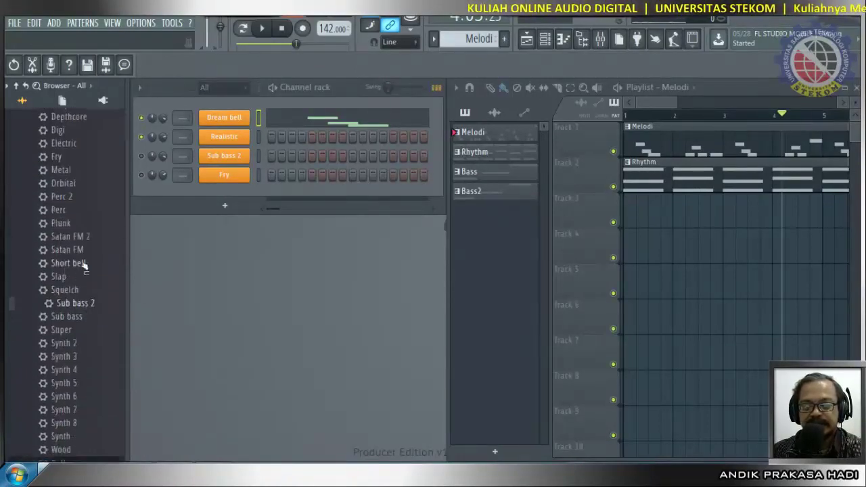
Preview the Sub bass and Sub bass 2 presets in turn to compare them.
{"action": "left_click", "coordinate": [95, 317]}
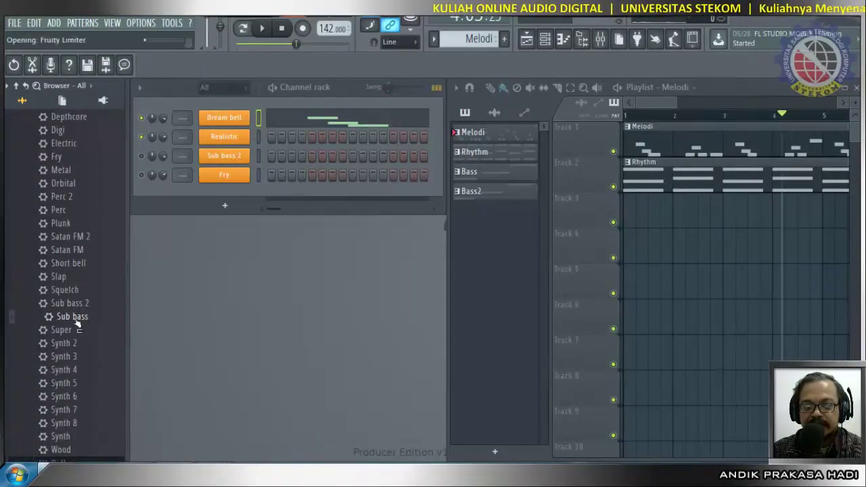
{"action": "left_click", "coordinate": [80, 303]}
{"action": "left_click", "coordinate": [74, 317]}
{"action": "left_click", "coordinate": [75, 303]}
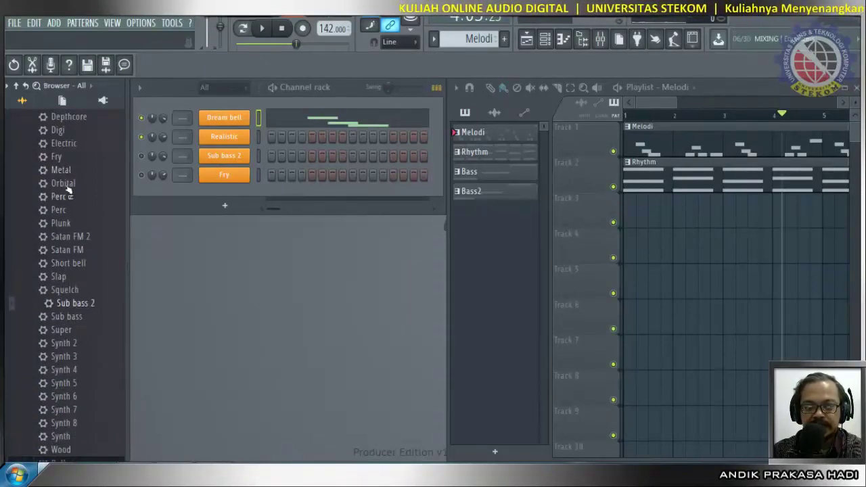
{"action": "scroll", "coordinate": [71, 196], "scroll_direction": "down", "scroll_amount": 3}
{"action": "scroll", "coordinate": [80, 328], "scroll_direction": "up", "scroll_amount": 6}
{"action": "scroll", "coordinate": [76, 321], "scroll_direction": "down", "scroll_amount": 4}
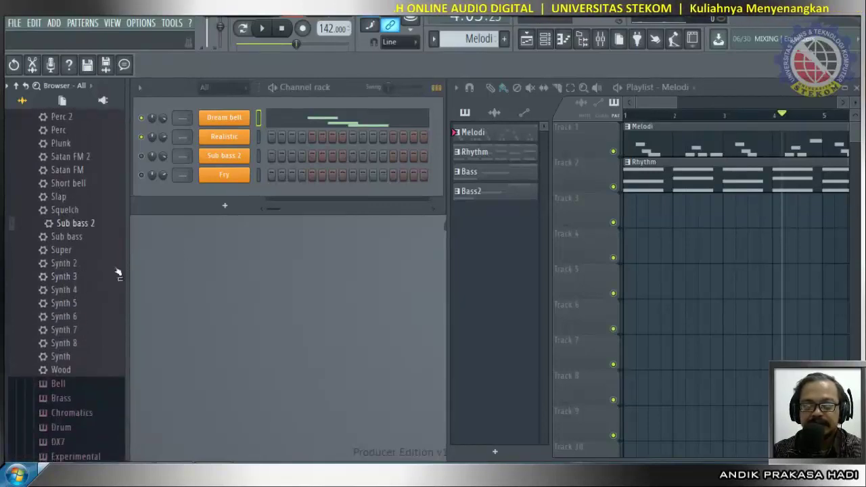
Open the Sub bass 2 channel's synth window, move it higher, and audition its notes between C5 and G5.
{"action": "left_click", "coordinate": [230, 157]}
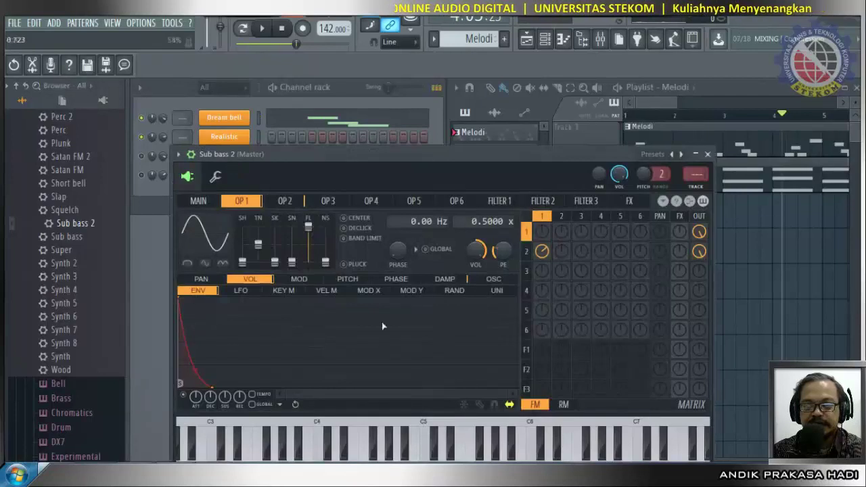
{"action": "left_click_drag", "start_coordinate": [486, 184], "coordinate": [496, 94]}
{"action": "left_click_drag", "start_coordinate": [414, 408], "coordinate": [499, 416]}
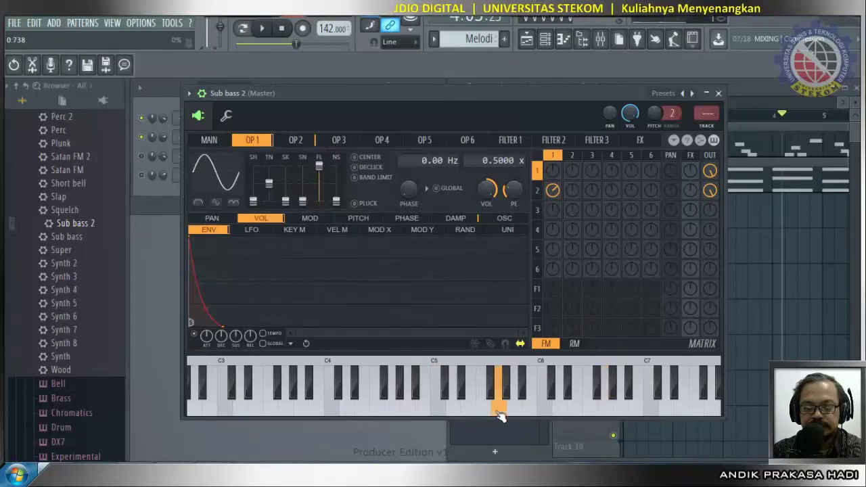
{"action": "left_click_drag", "start_coordinate": [499, 414], "coordinate": [499, 414]}
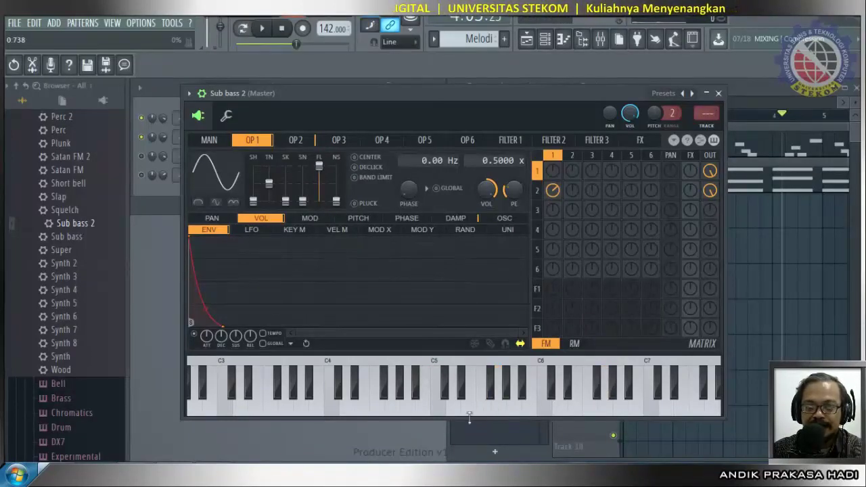
{"action": "left_click_drag", "start_coordinate": [439, 410], "coordinate": [493, 417]}
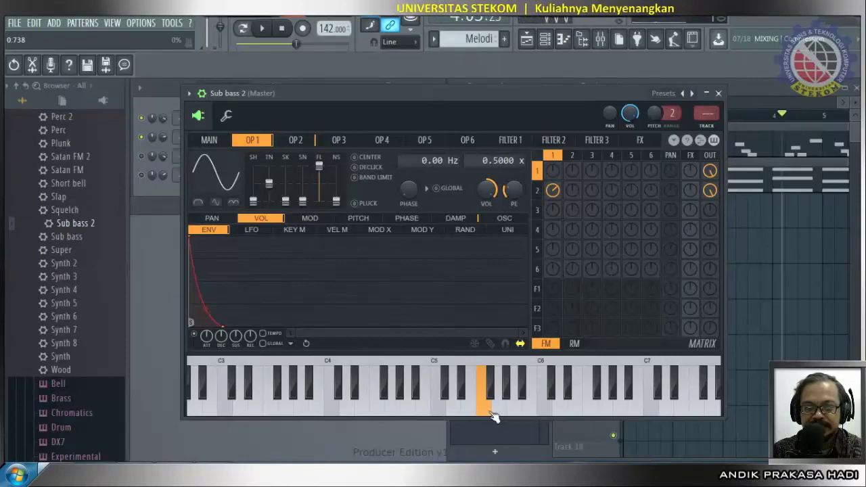
{"action": "left_click_drag", "start_coordinate": [492, 416], "coordinate": [493, 416]}
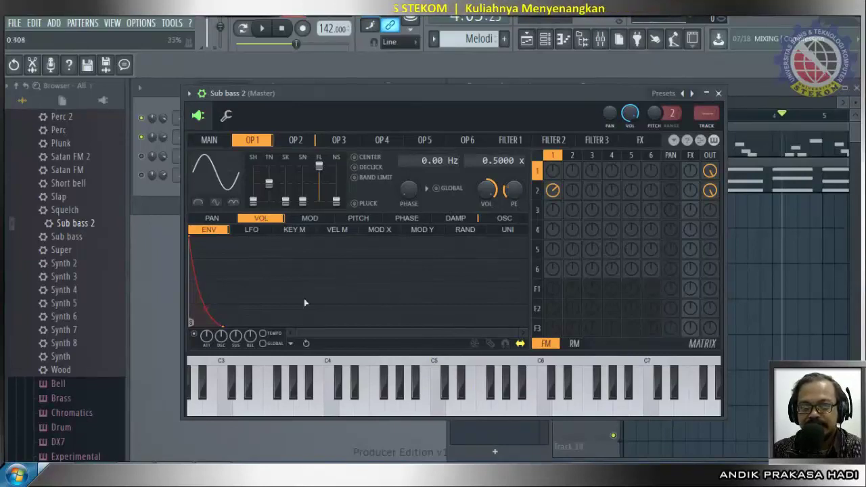
Audition E5, repeated C5 notes and C#5 on the Sub bass 2 keyboard.
{"action": "left_click", "coordinate": [477, 410]}
{"action": "left_click", "coordinate": [478, 412]}
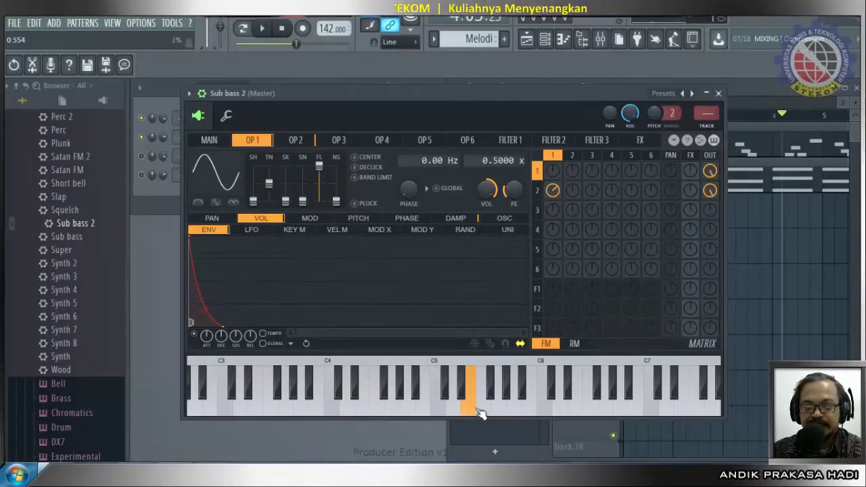
{"action": "left_click", "coordinate": [442, 412]}
{"action": "left_click", "coordinate": [440, 412]}
{"action": "left_click", "coordinate": [440, 413]}
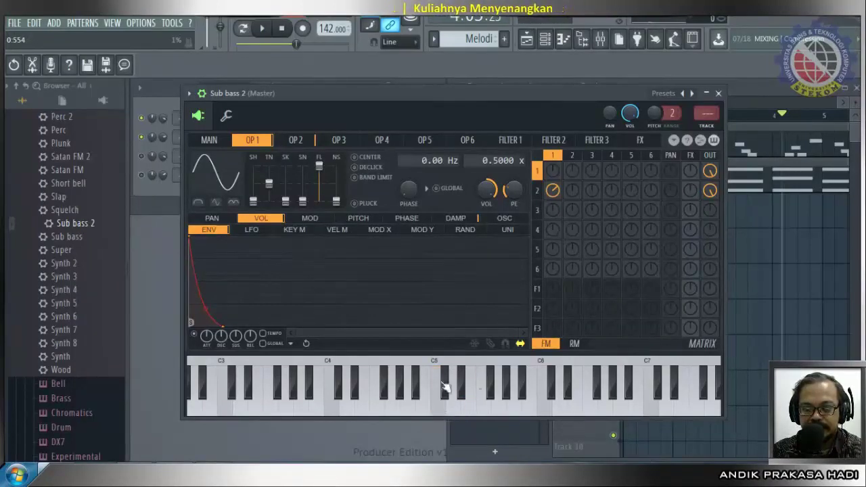
{"action": "left_click", "coordinate": [439, 413]}
{"action": "left_click", "coordinate": [440, 413]}
{"action": "left_click", "coordinate": [440, 412]}
{"action": "left_click", "coordinate": [439, 413]}
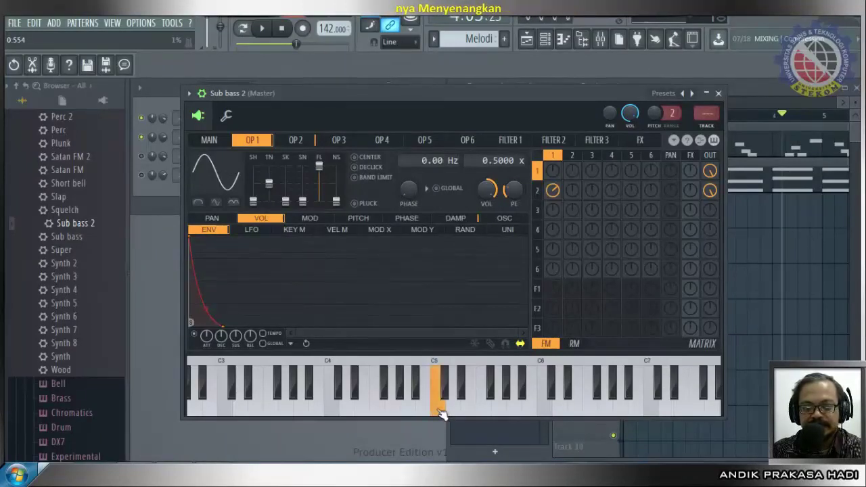
{"action": "left_click", "coordinate": [439, 412]}
{"action": "left_click", "coordinate": [447, 395]}
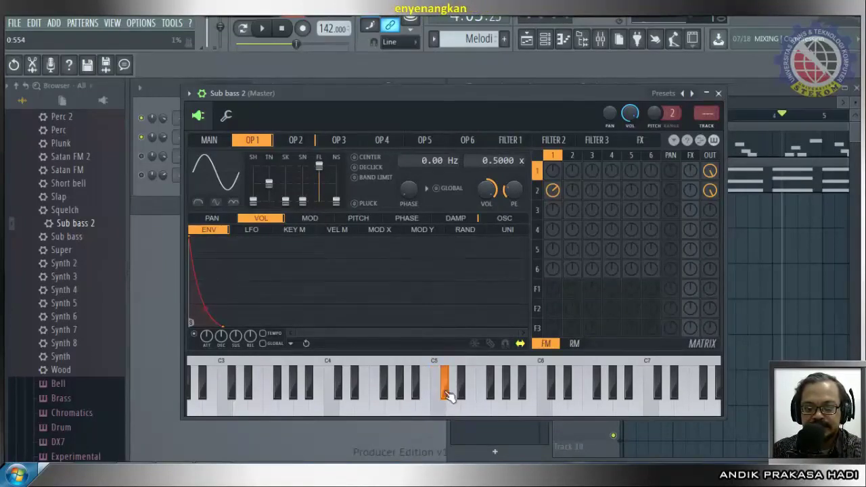
Audition E5, D#5 and C5 on the Sub bass 2 keyboard.
{"action": "left_click", "coordinate": [465, 398]}
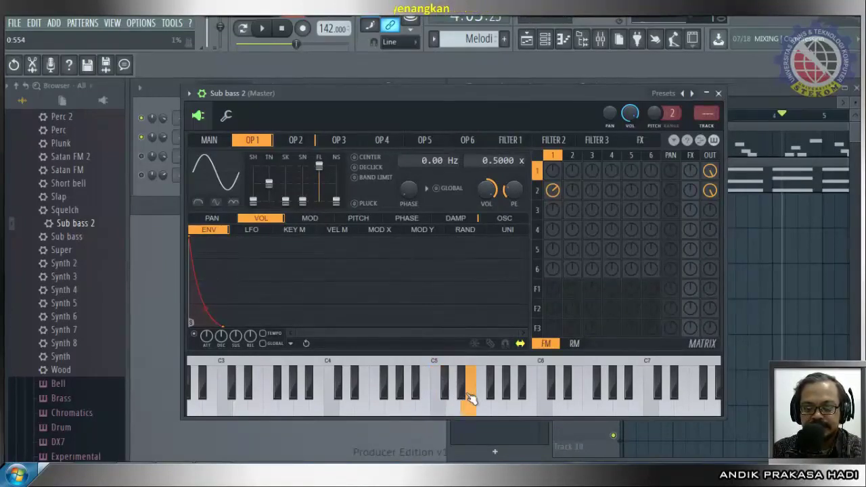
{"action": "left_click", "coordinate": [463, 393]}
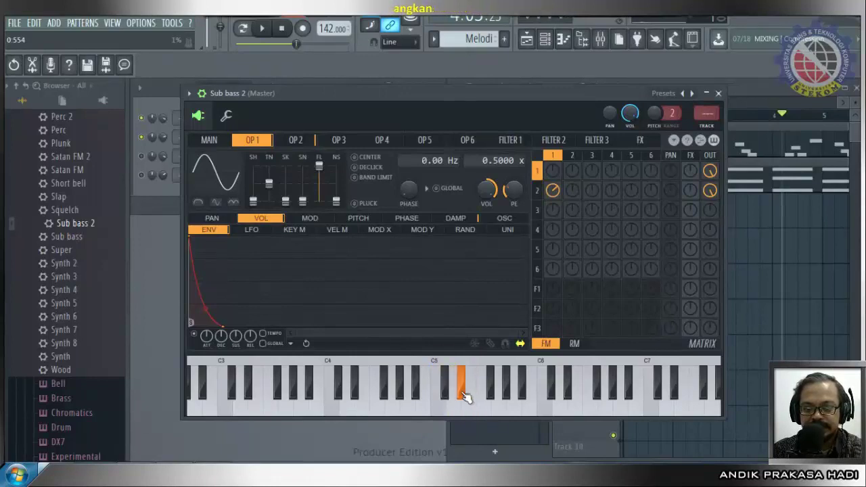
{"action": "left_click", "coordinate": [464, 395]}
{"action": "left_click", "coordinate": [439, 413]}
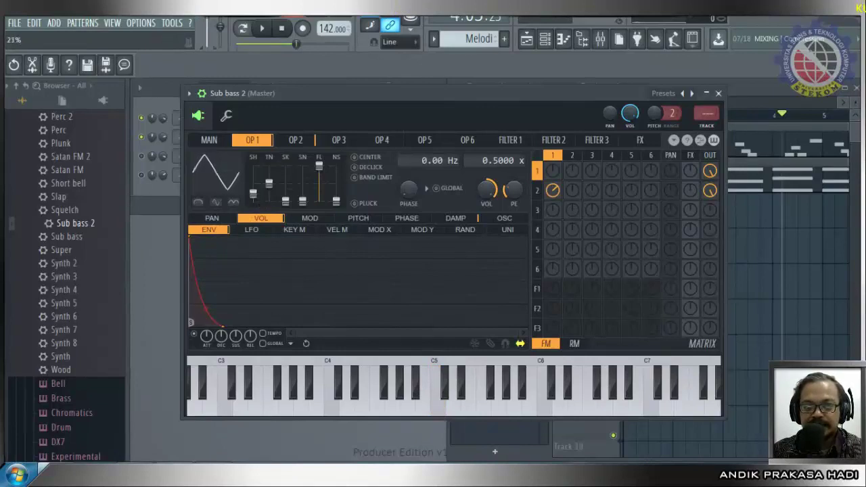
Compare C5 with operator 1's shape and tension slightly raised and with both lowered again.
{"action": "left_click_drag", "start_coordinate": [269, 183], "coordinate": [268, 178]}
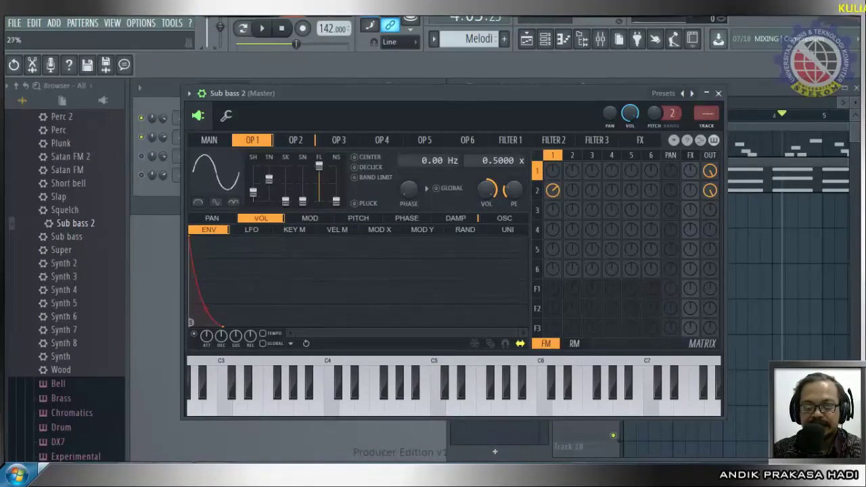
{"action": "left_click", "coordinate": [437, 410]}
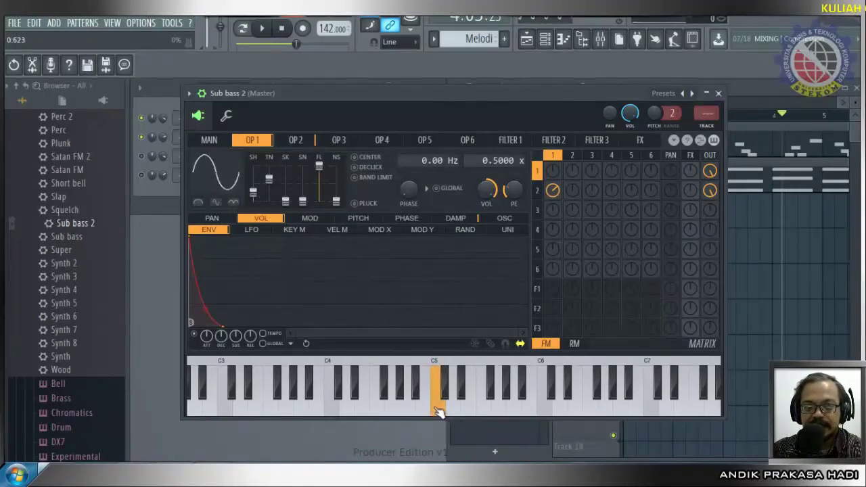
{"action": "left_click", "coordinate": [436, 408]}
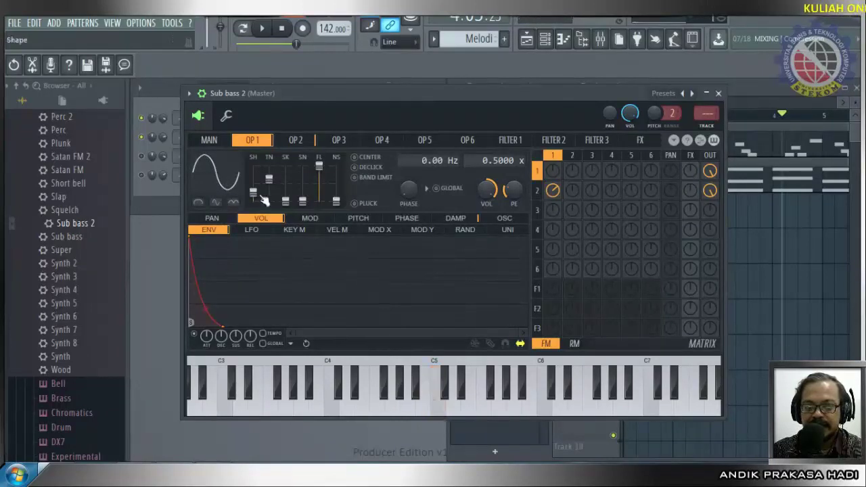
{"action": "left_click_drag", "start_coordinate": [268, 178], "coordinate": [254, 202]}
{"action": "left_click", "coordinate": [441, 407]}
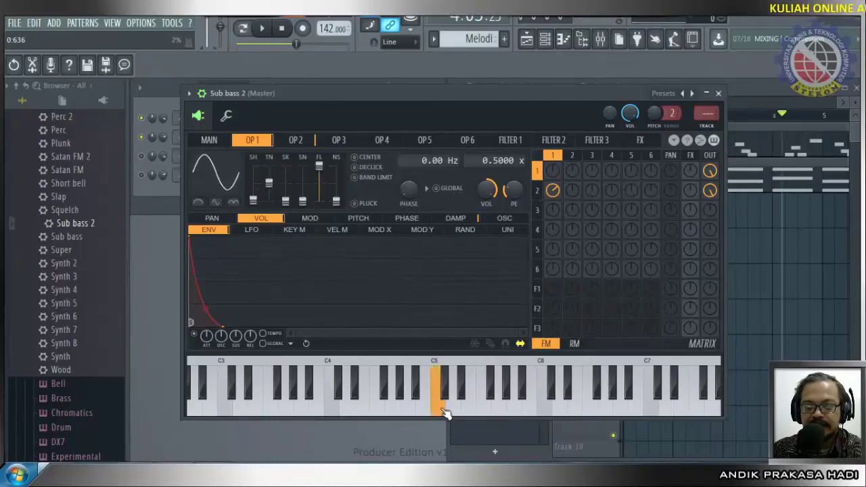
{"action": "left_click", "coordinate": [446, 411]}
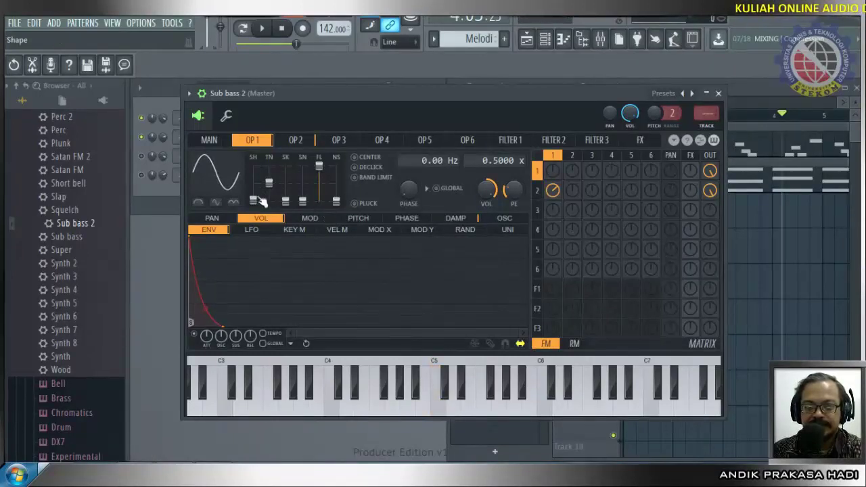
Audition C5 with operator 1's shape raised to a square wave and with it lowered to a sawtooth.
{"action": "left_click_drag", "start_coordinate": [259, 202], "coordinate": [259, 172]}
{"action": "left_click", "coordinate": [437, 411]}
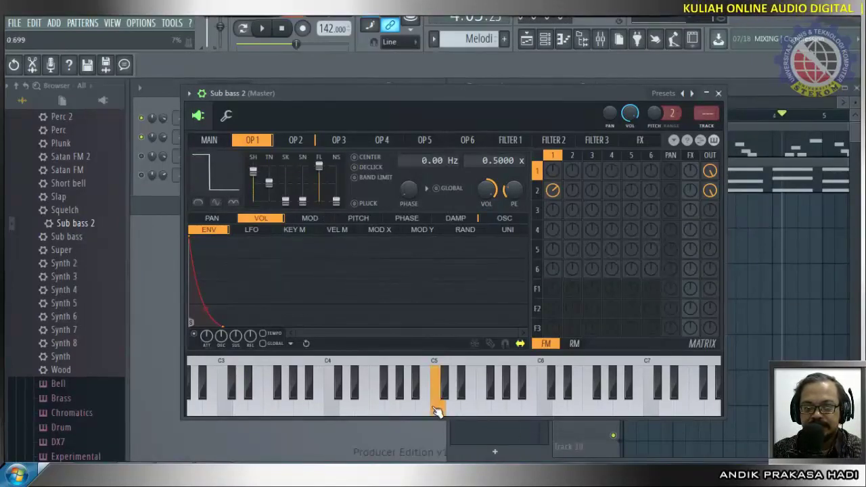
{"action": "left_click", "coordinate": [437, 412]}
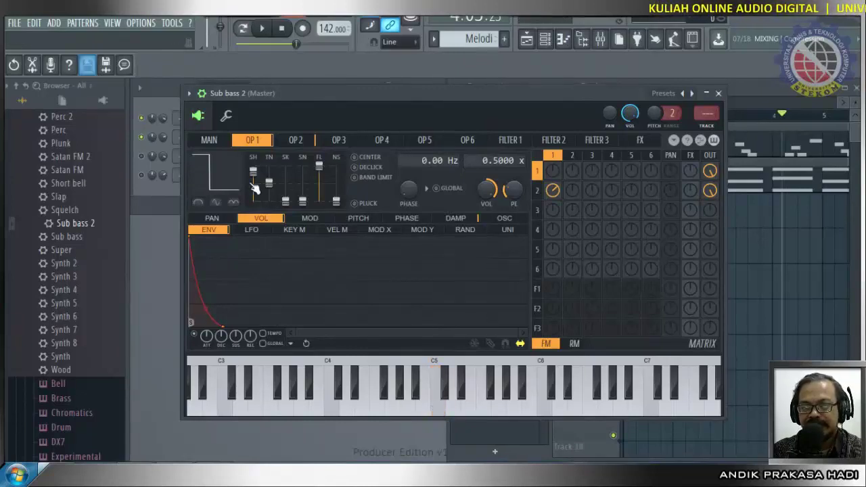
{"action": "left_click_drag", "start_coordinate": [259, 173], "coordinate": [258, 196]}
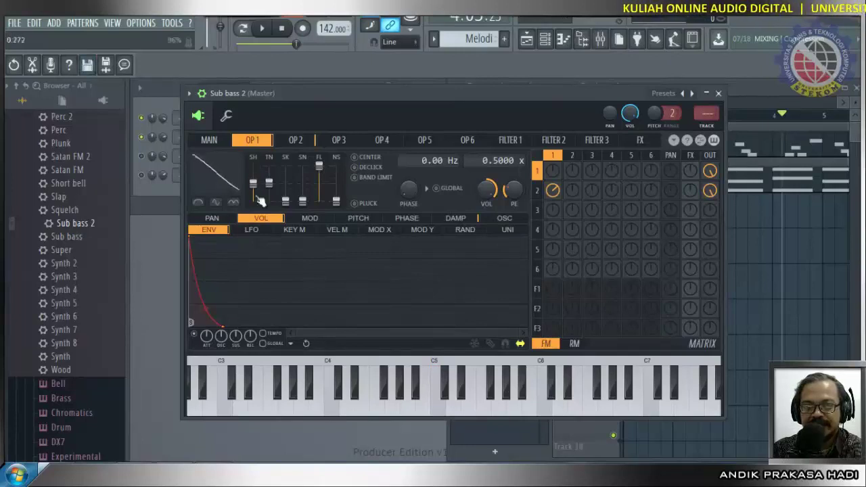
{"action": "left_click", "coordinate": [437, 411]}
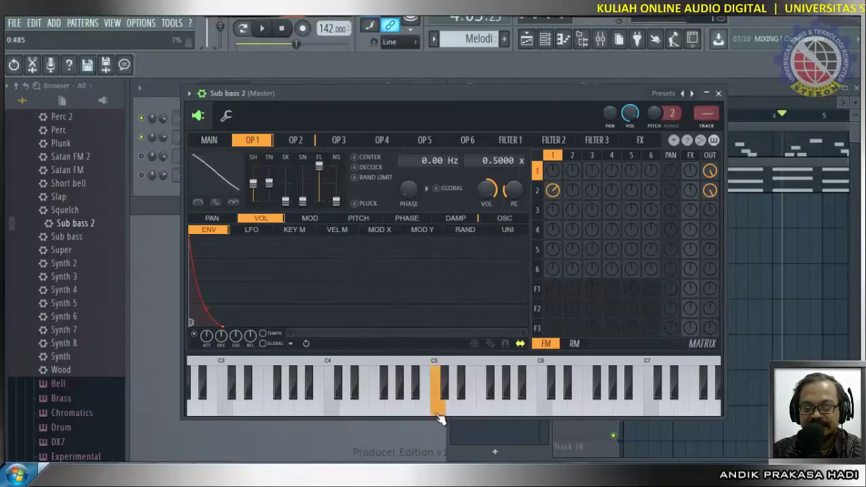
{"action": "left_click", "coordinate": [440, 407]}
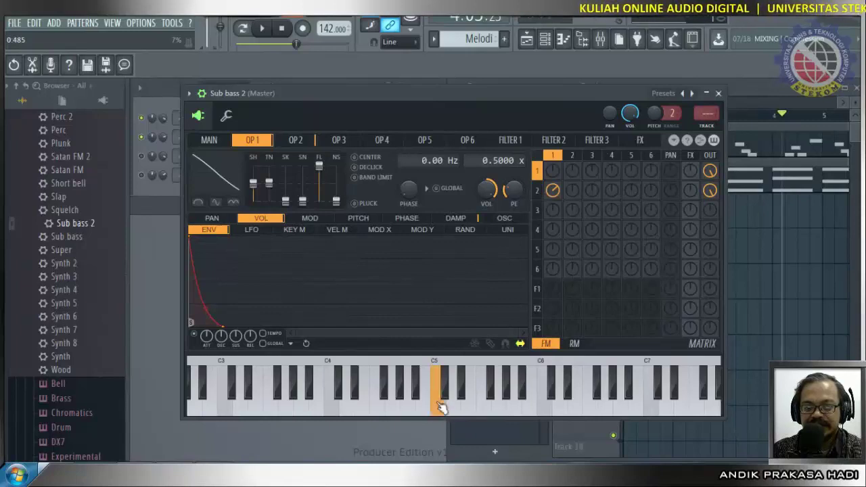
{"action": "left_click", "coordinate": [443, 414]}
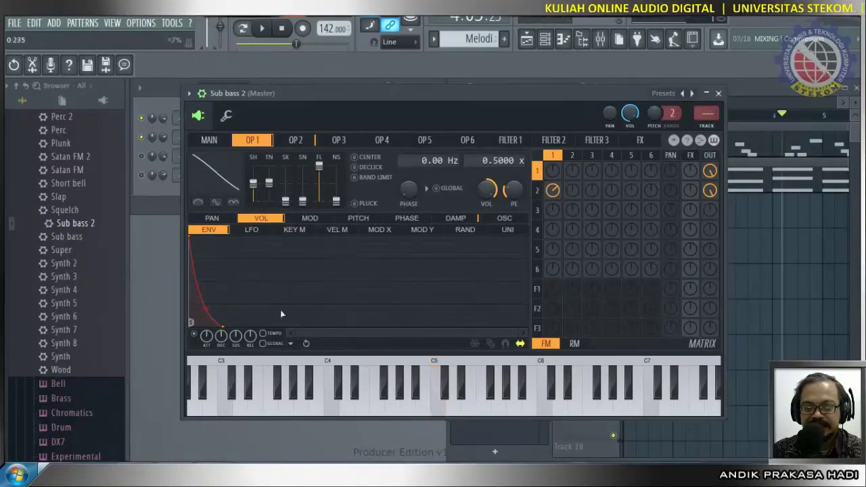
Return operator 1's shape to 0% and replay C5 with the sine wave.
{"action": "left_click_drag", "start_coordinate": [253, 182], "coordinate": [253, 198]}
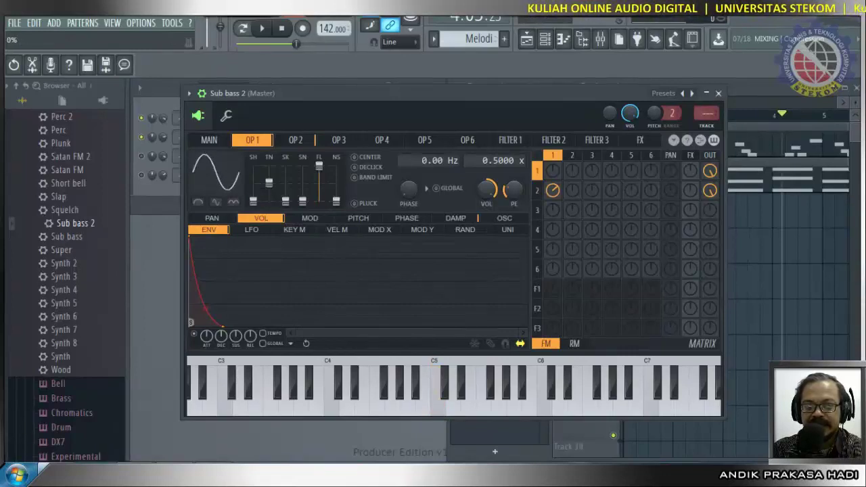
{"action": "left_click", "coordinate": [438, 412]}
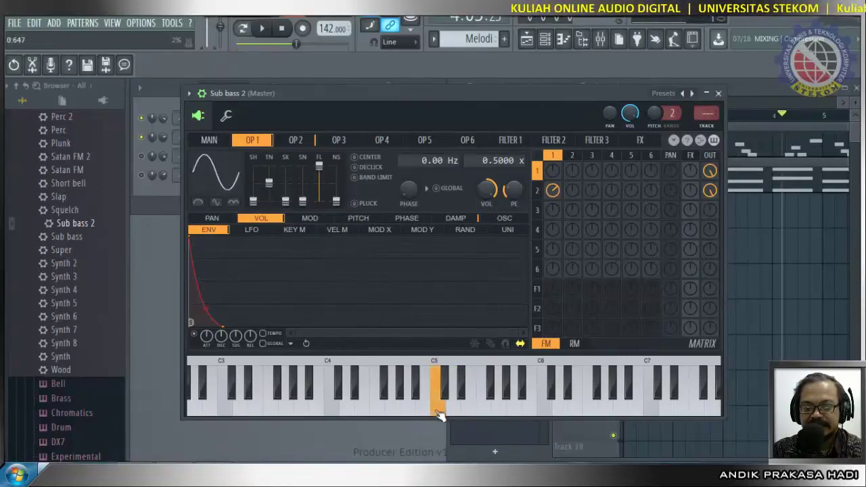
{"action": "left_click", "coordinate": [440, 414]}
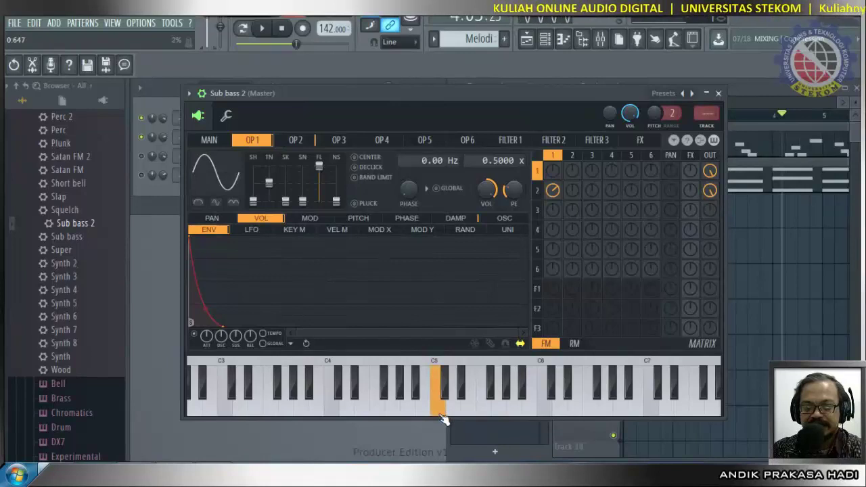
{"action": "left_click", "coordinate": [438, 411]}
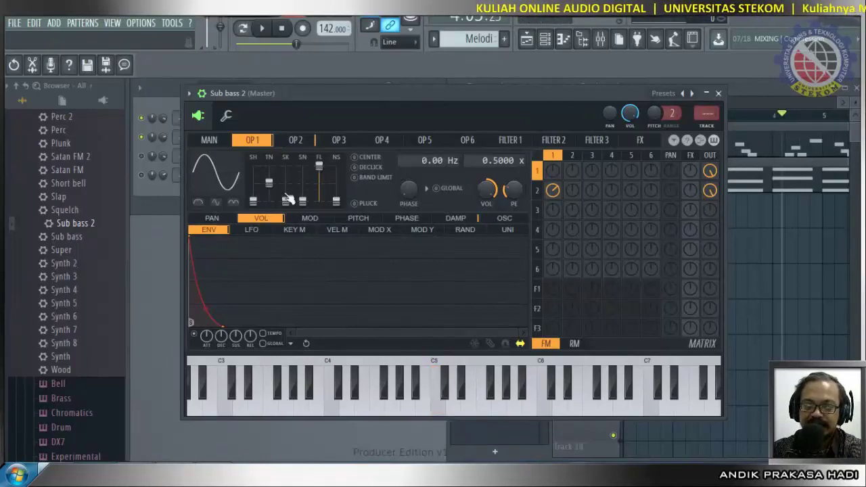
Audition C5 with operator 1's tension at 95% and return the tension to its middle setting.
{"action": "left_click_drag", "start_coordinate": [268, 183], "coordinate": [268, 166]}
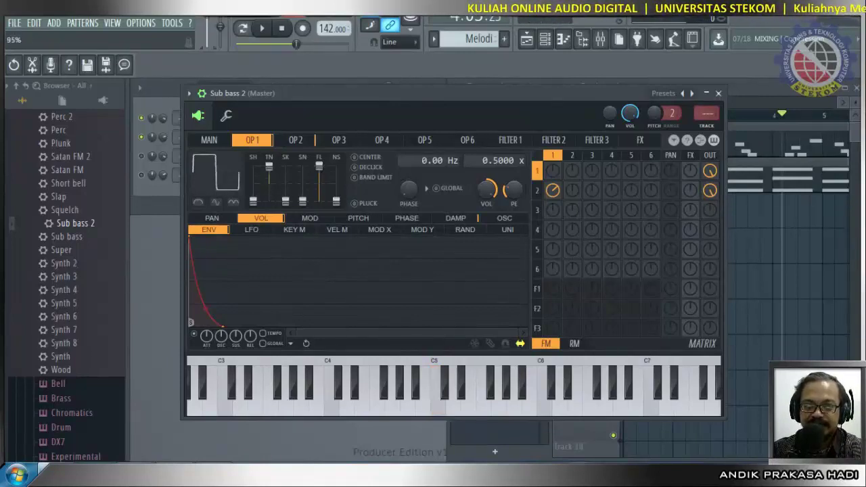
{"action": "left_click", "coordinate": [440, 414]}
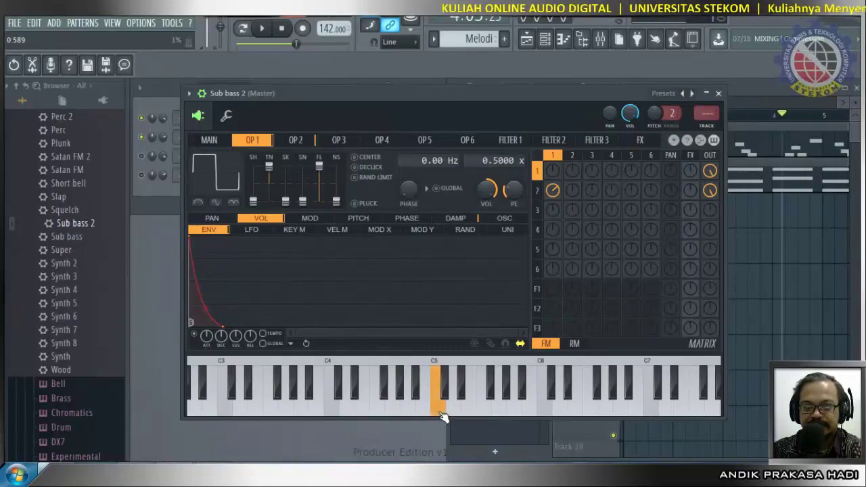
{"action": "left_click", "coordinate": [440, 411]}
{"action": "left_click", "coordinate": [440, 413]}
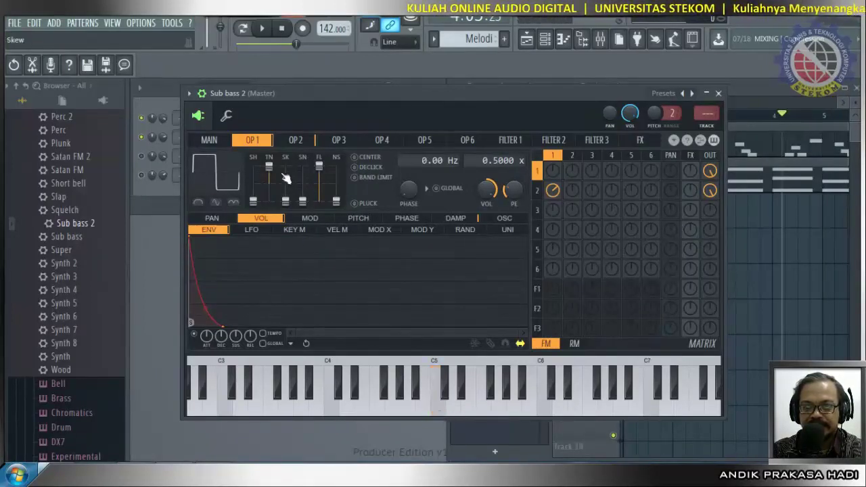
{"action": "left_click_drag", "start_coordinate": [268, 167], "coordinate": [270, 184]}
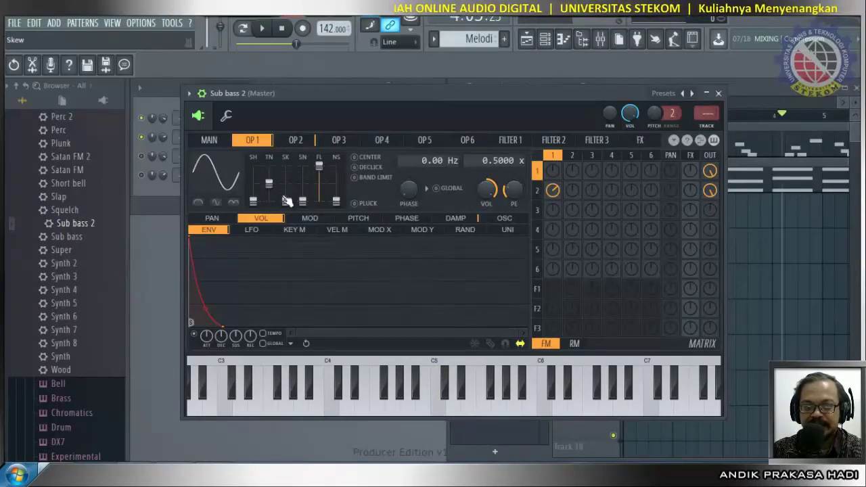
Compare C5 with operator 1's skew raised about halfway and with it back at zero.
{"action": "left_click_drag", "start_coordinate": [285, 202], "coordinate": [285, 184]}
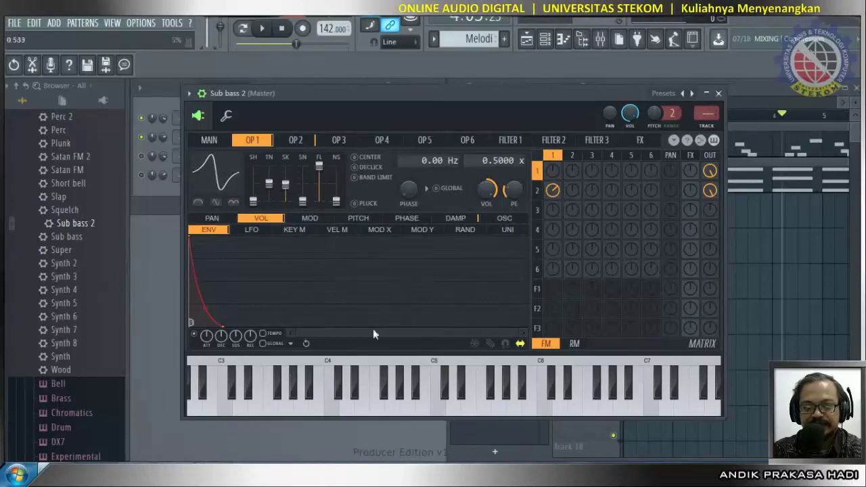
{"action": "left_click", "coordinate": [437, 410]}
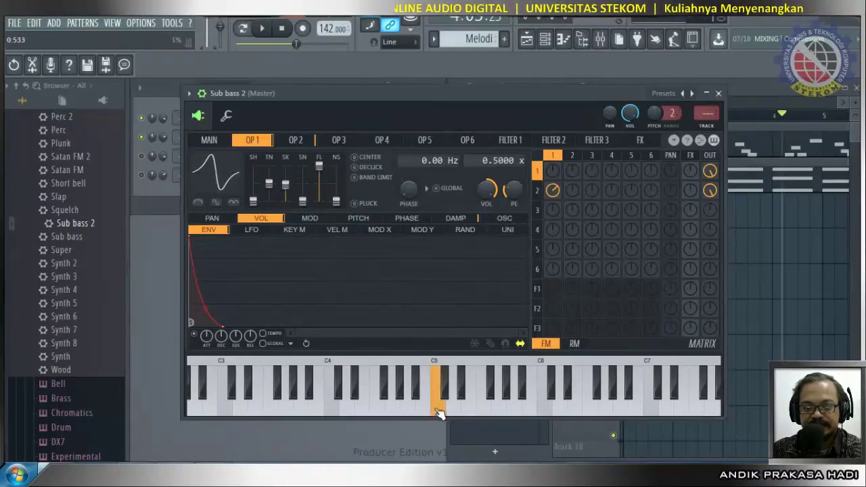
{"action": "left_click", "coordinate": [440, 415]}
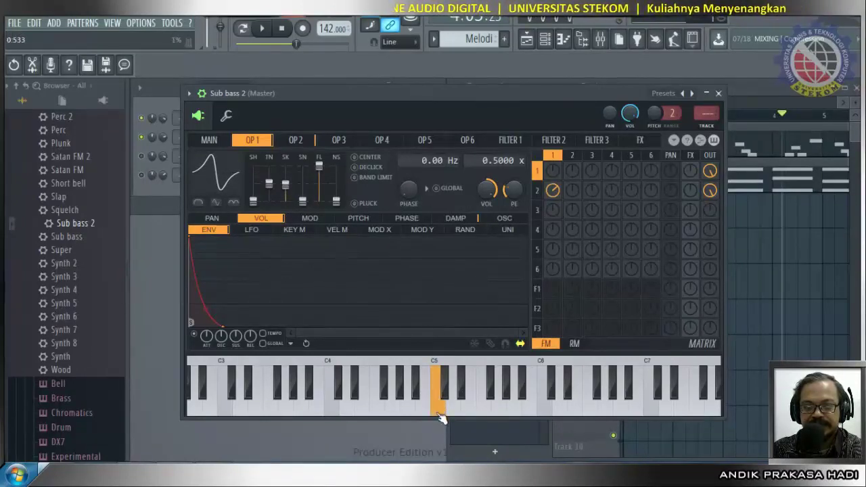
{"action": "left_click_drag", "start_coordinate": [285, 184], "coordinate": [286, 202]}
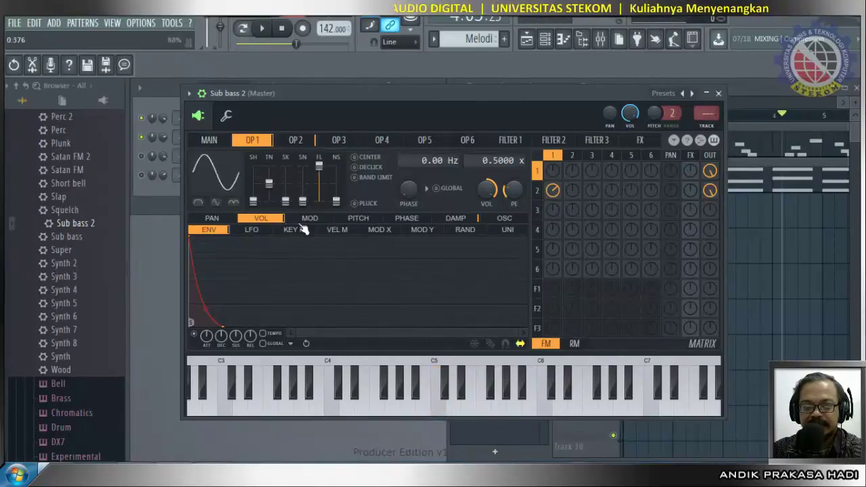
{"action": "left_click", "coordinate": [440, 414]}
{"action": "left_click", "coordinate": [440, 414]}
{"action": "left_click", "coordinate": [440, 414]}
Try operator 1's SN setting at 18% on C5 and close the Sub bass 2 synth window.
{"action": "left_click_drag", "start_coordinate": [305, 201], "coordinate": [302, 195]}
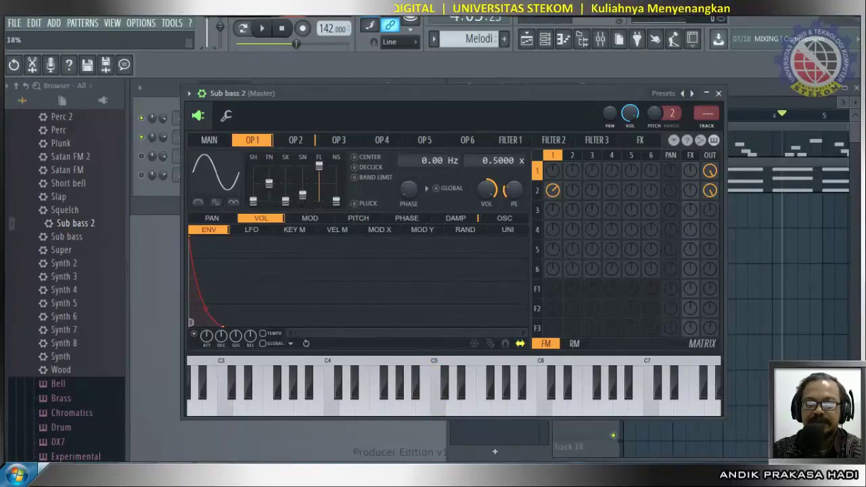
{"action": "left_click", "coordinate": [441, 414]}
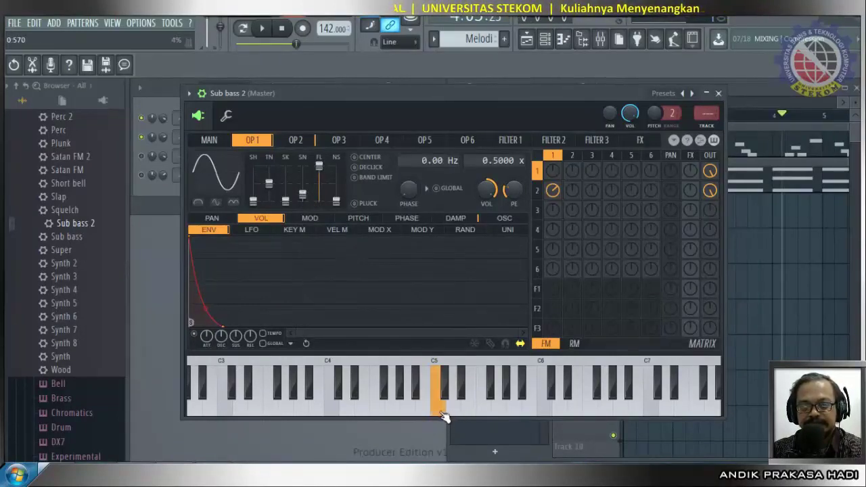
{"action": "left_click", "coordinate": [441, 414]}
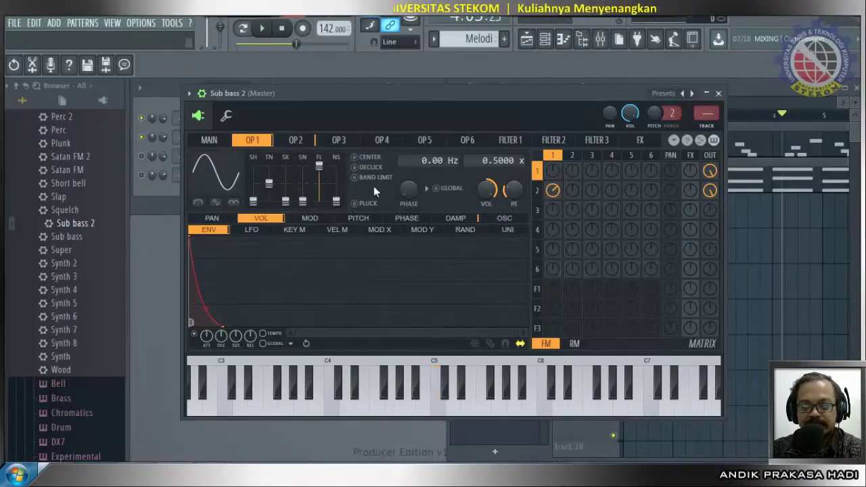
{"action": "left_click", "coordinate": [718, 93]}
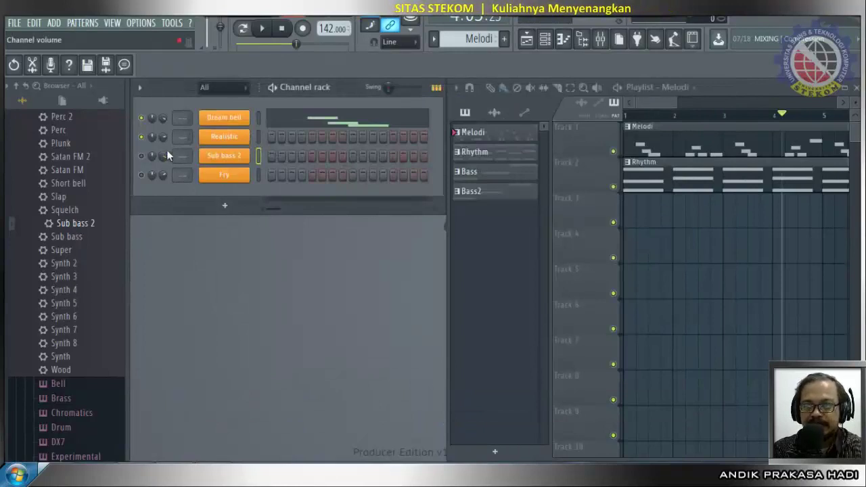
{"action": "right_click", "coordinate": [225, 158]}
{"action": "left_click", "coordinate": [274, 157]}
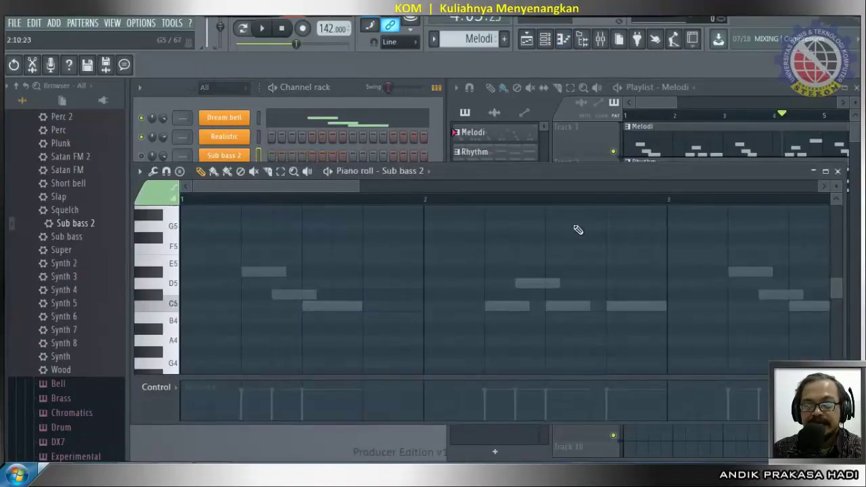
{"action": "left_click", "coordinate": [837, 171]}
Select the Bass pattern and open its Sub bass 2 part in the Piano roll.
{"action": "left_click", "coordinate": [506, 175]}
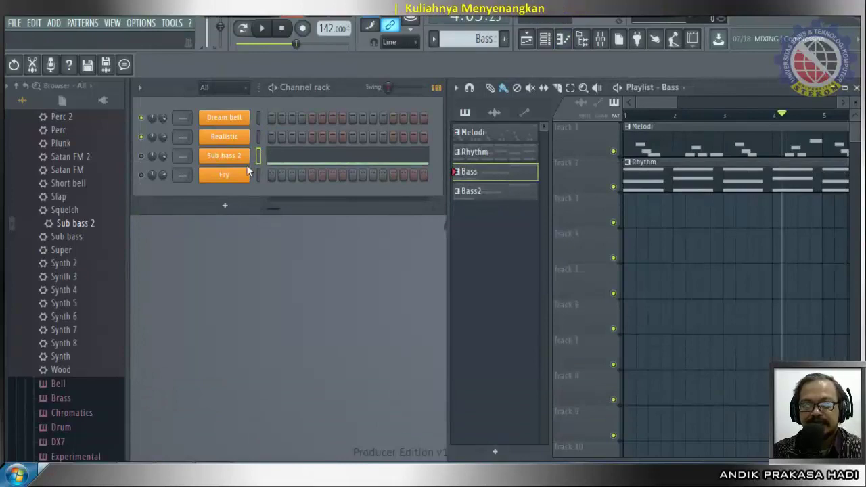
{"action": "right_click", "coordinate": [228, 157]}
{"action": "left_click", "coordinate": [265, 156]}
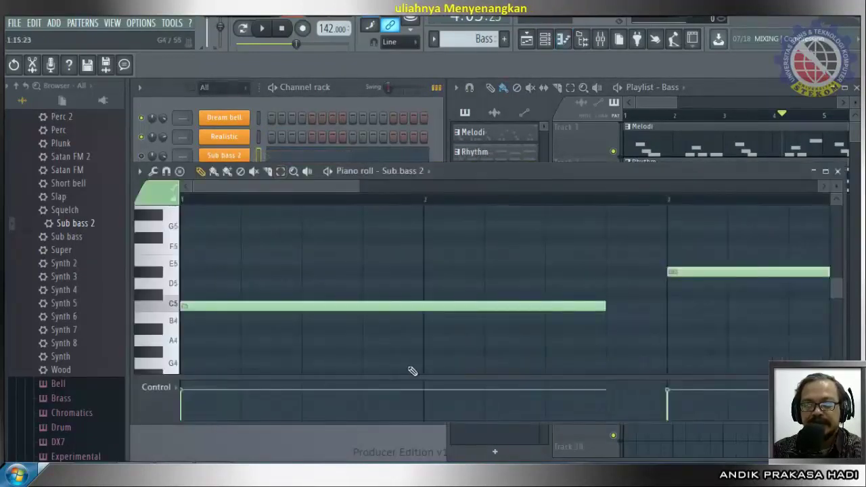
Delete all the existing notes from the Sub bass 2 part, from bar 1 through bar 6.
{"action": "right_click", "coordinate": [557, 305]}
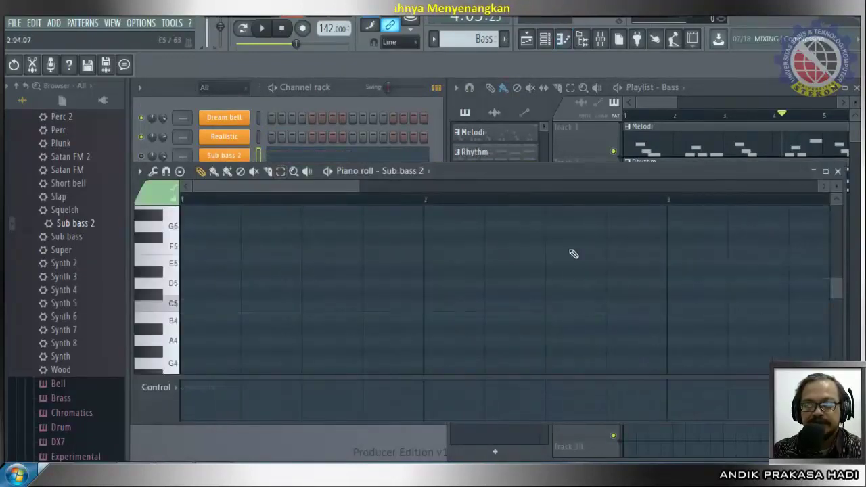
{"action": "left_click_drag", "start_coordinate": [338, 190], "coordinate": [508, 195]}
{"action": "right_click", "coordinate": [398, 271]}
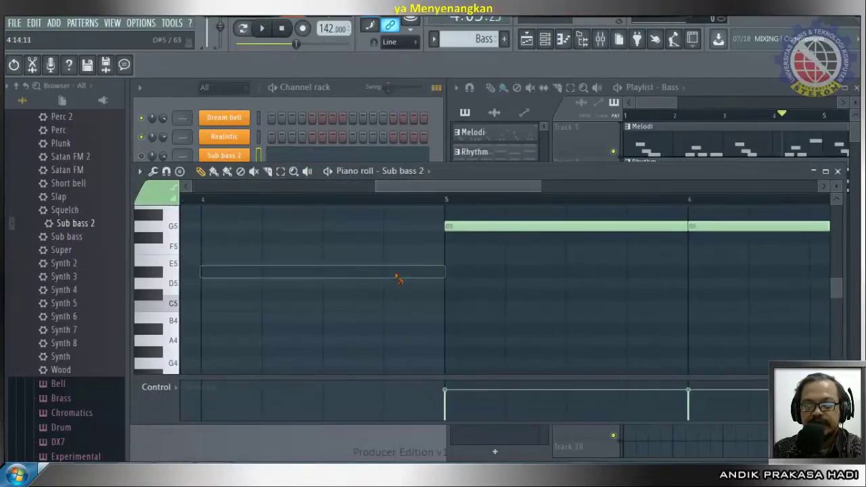
{"action": "right_click", "coordinate": [605, 228]}
{"action": "right_click", "coordinate": [745, 225]}
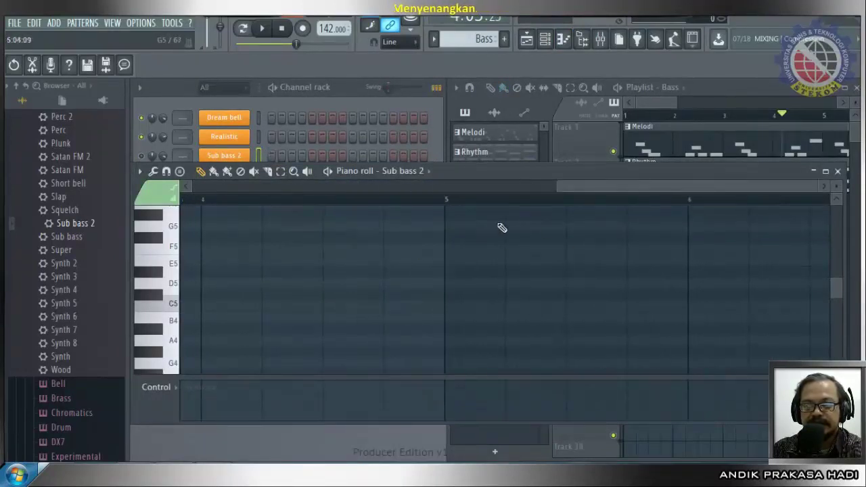
{"action": "left_click_drag", "start_coordinate": [626, 184], "coordinate": [197, 204]}
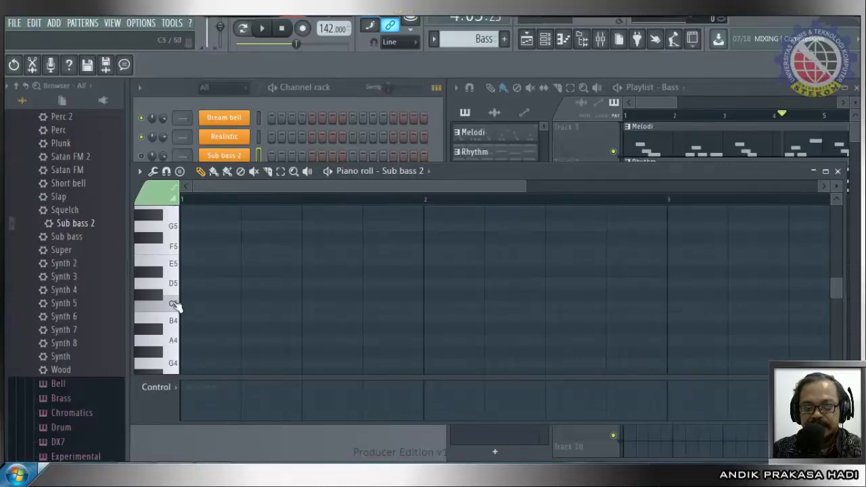
Switch the Piano roll's key labels to root notes only and back to all notes.
{"action": "scroll", "coordinate": [175, 306], "scroll_direction": "up", "scroll_amount": 1}
{"action": "scroll", "coordinate": [178, 241], "scroll_direction": "up", "scroll_amount": 1}
{"action": "scroll", "coordinate": [177, 242], "scroll_direction": "down", "scroll_amount": 1}
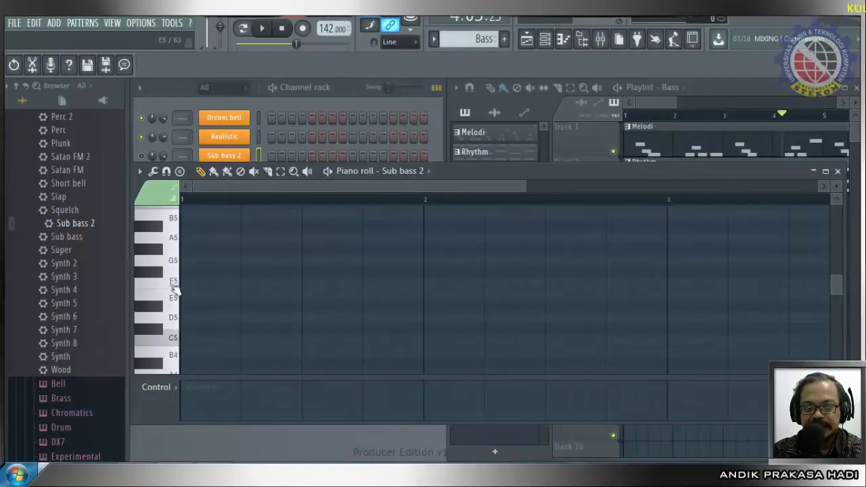
{"action": "scroll", "coordinate": [175, 230], "scroll_direction": "up", "scroll_amount": 1}
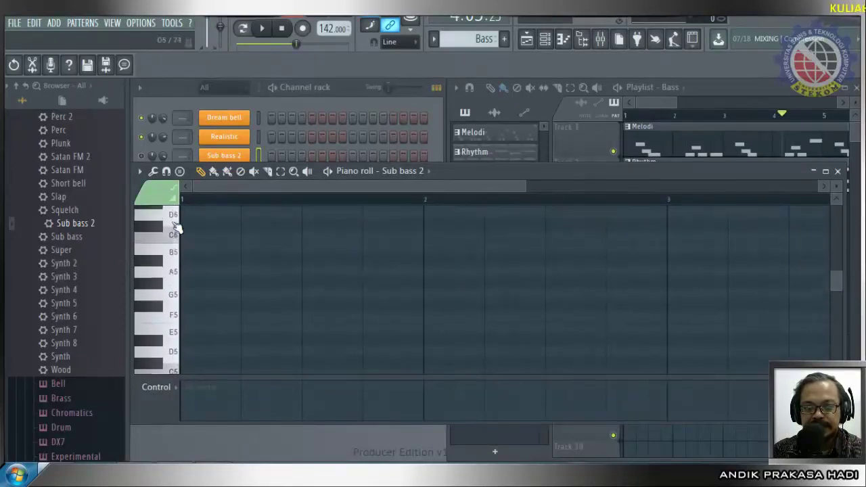
{"action": "scroll", "coordinate": [178, 240], "scroll_direction": "down", "scroll_amount": 1}
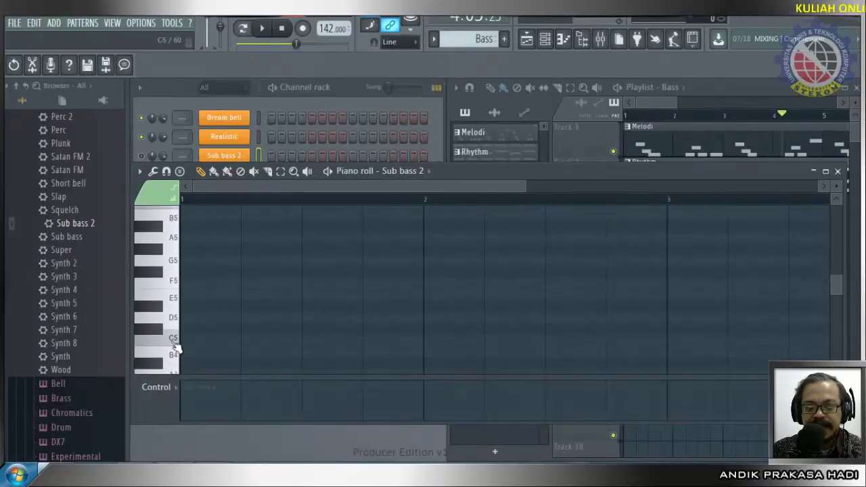
{"action": "left_click", "coordinate": [140, 172]}
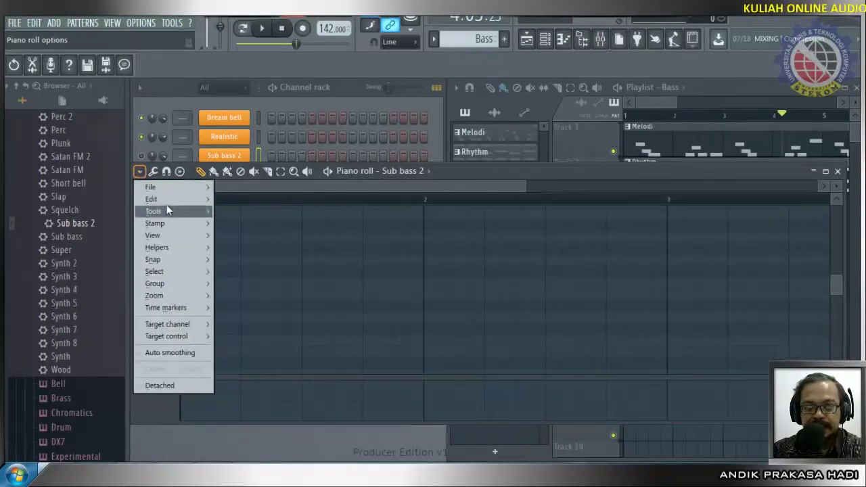
{"action": "mouse_move", "coordinate": [189, 257]}
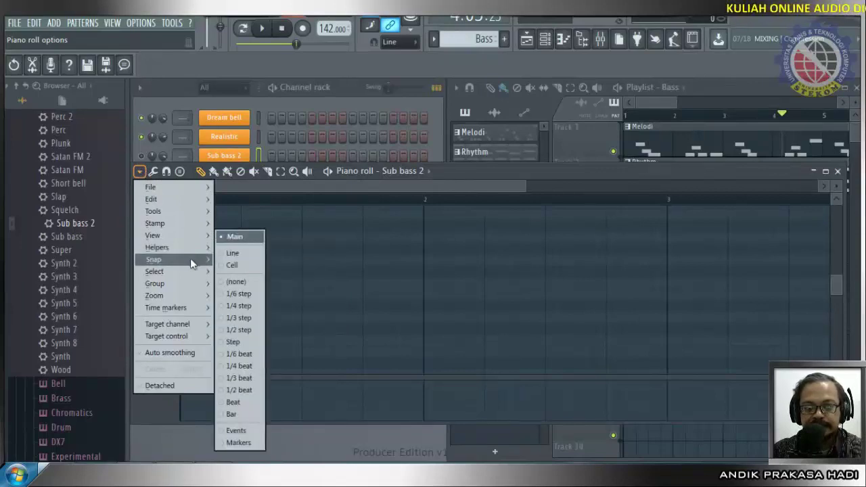
{"action": "mouse_move", "coordinate": [196, 235]}
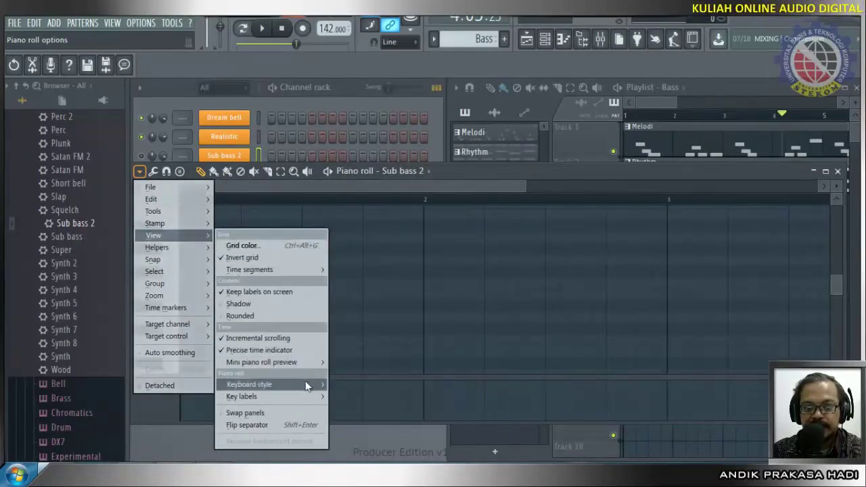
{"action": "mouse_move", "coordinate": [309, 391]}
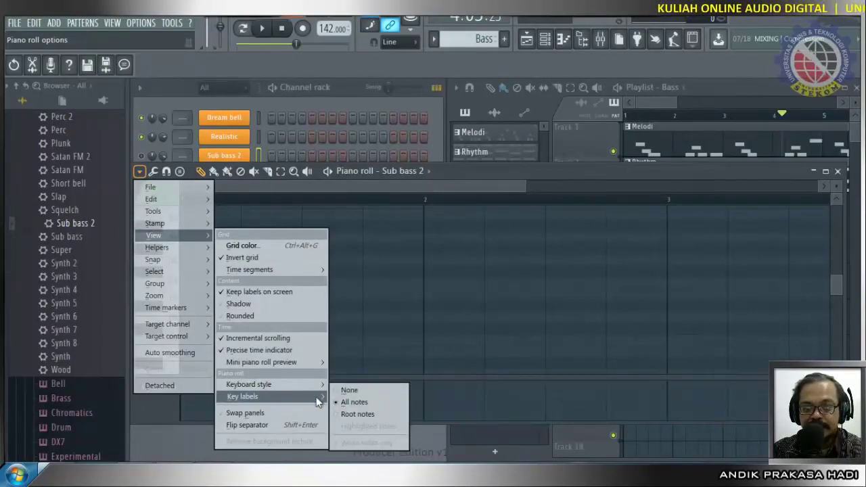
{"action": "left_click", "coordinate": [371, 412]}
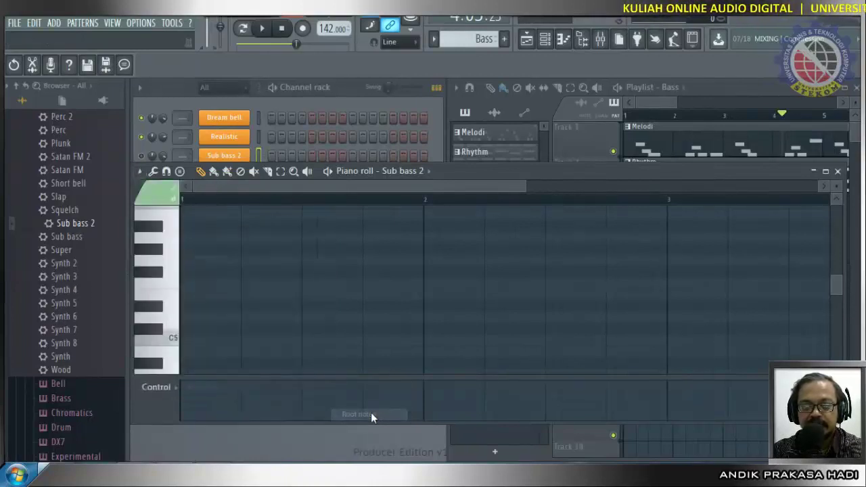
{"action": "scroll", "coordinate": [175, 343], "scroll_direction": "up", "scroll_amount": 2}
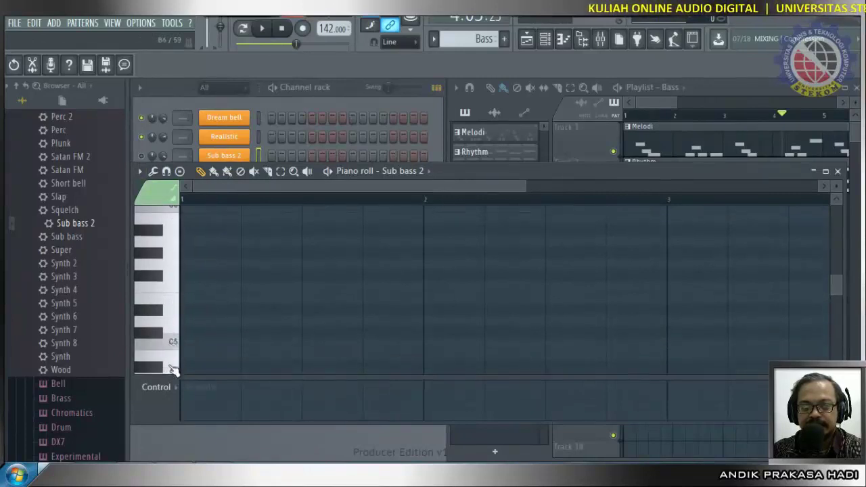
{"action": "left_click", "coordinate": [140, 171]}
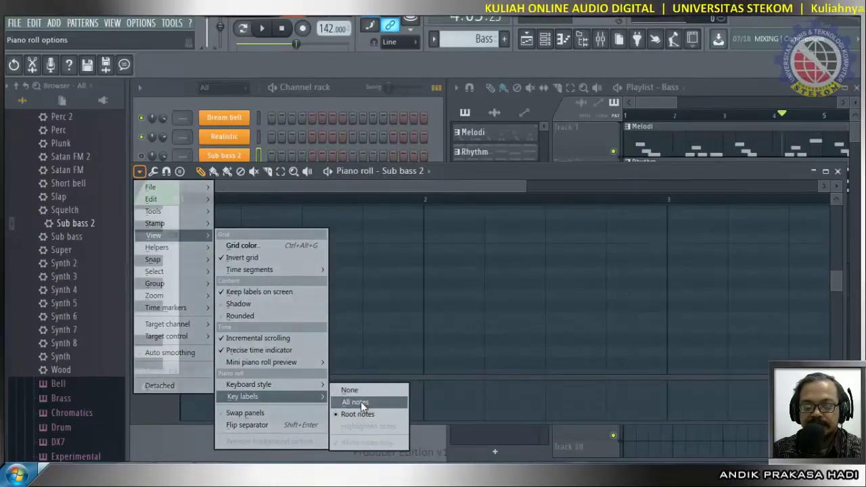
{"action": "left_click", "coordinate": [377, 405]}
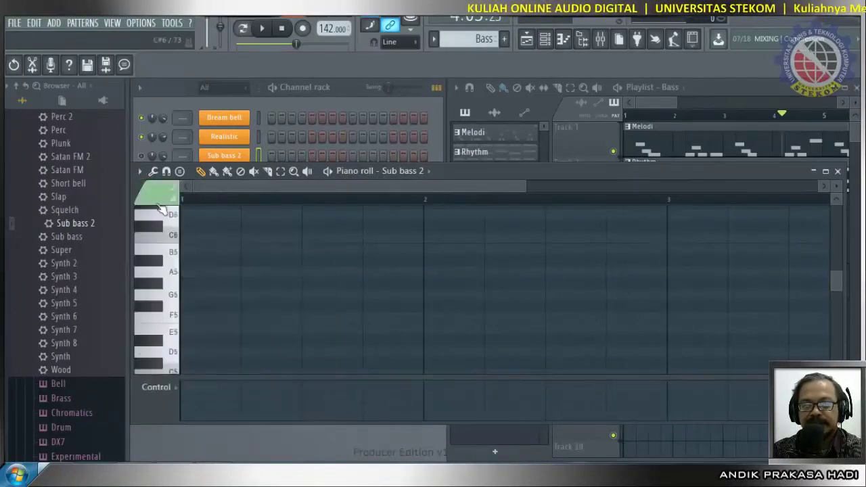
Try a lengthened C5 note at the start of bar 1 and remove it.
{"action": "scroll", "coordinate": [169, 267], "scroll_direction": "down", "scroll_amount": 3}
{"action": "scroll", "coordinate": [191, 309], "scroll_direction": "down", "scroll_amount": 1}
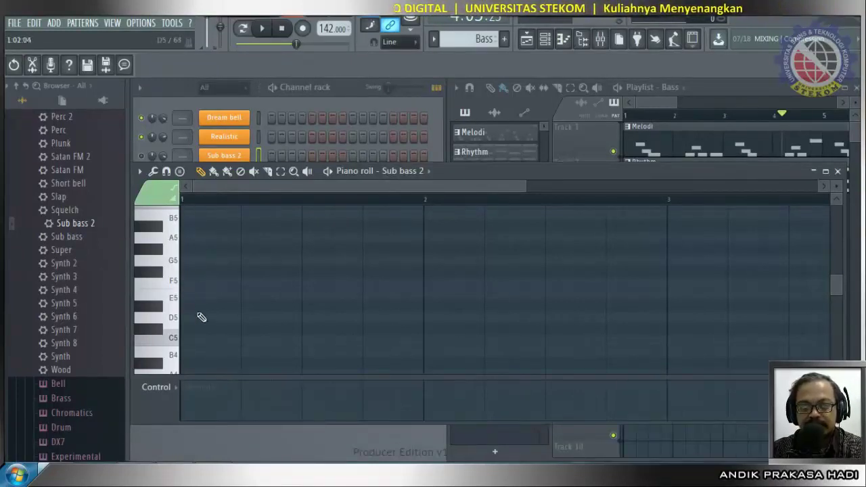
{"action": "left_click", "coordinate": [188, 342]}
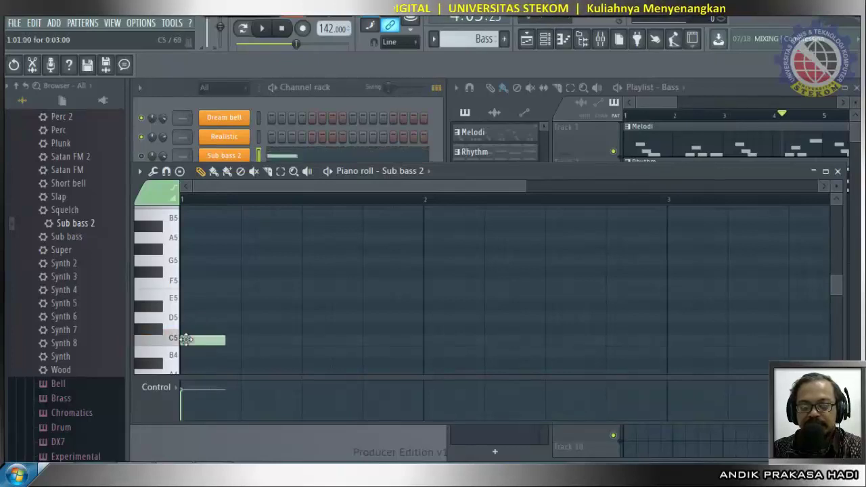
{"action": "left_click_drag", "start_coordinate": [226, 342], "coordinate": [406, 347]}
{"action": "right_click", "coordinate": [403, 344]}
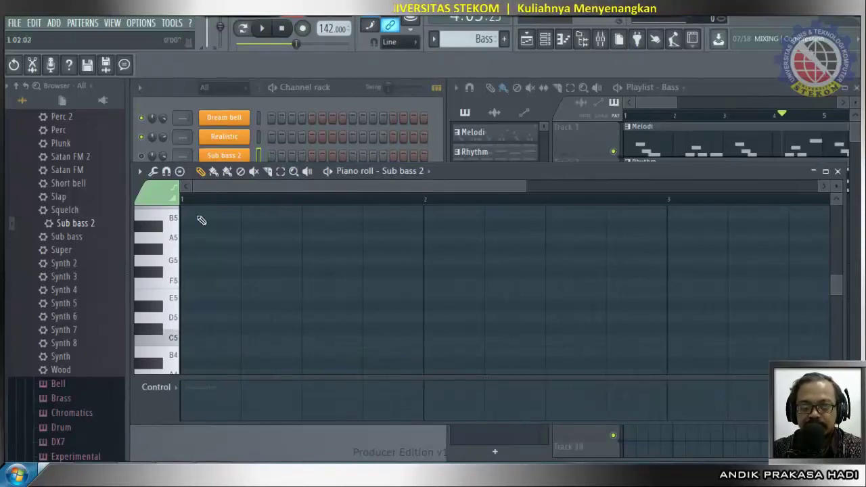
Stamp a minor chord with root C5 at the start of bar 1 and shorten it to one beat.
{"action": "left_click", "coordinate": [179, 172]}
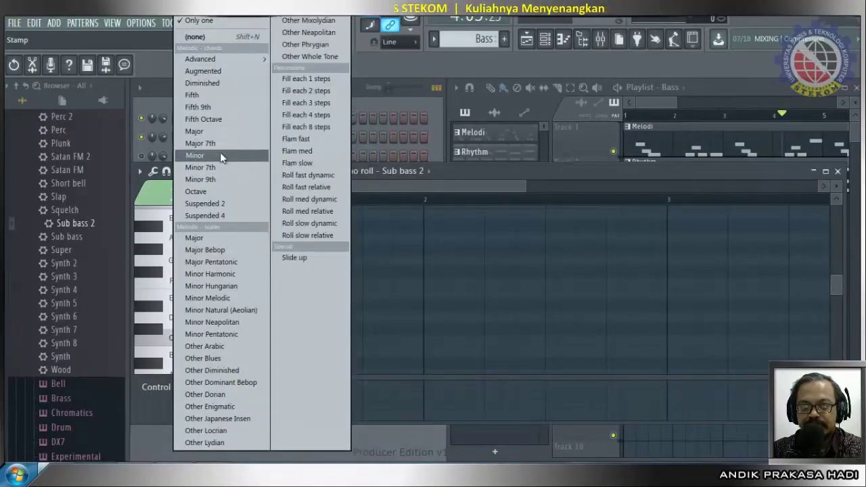
{"action": "left_click", "coordinate": [193, 156]}
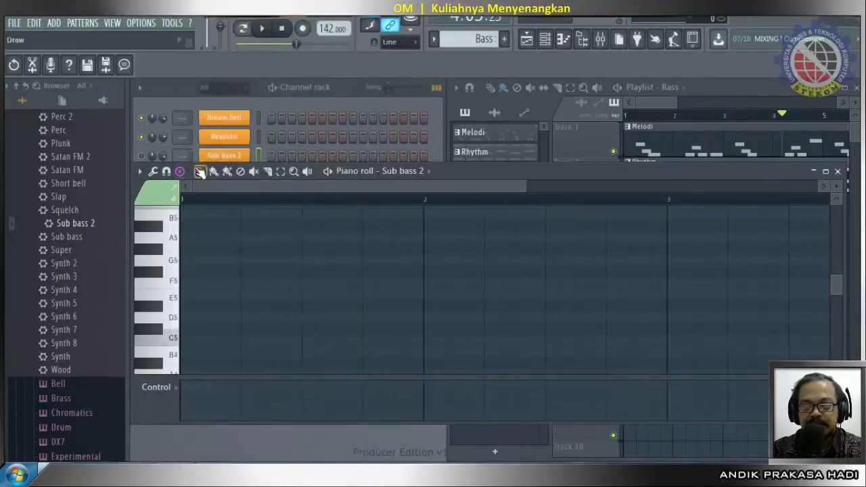
{"action": "left_click", "coordinate": [180, 171]}
{"action": "left_click", "coordinate": [201, 144]}
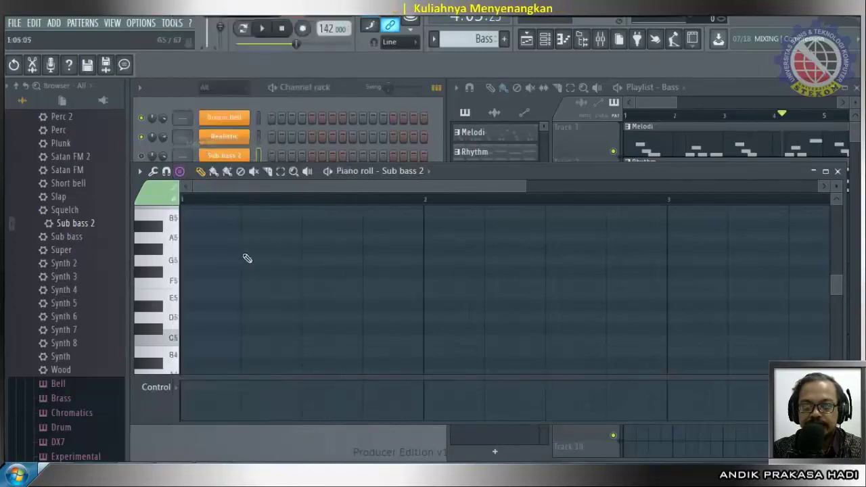
{"action": "left_click", "coordinate": [179, 172]}
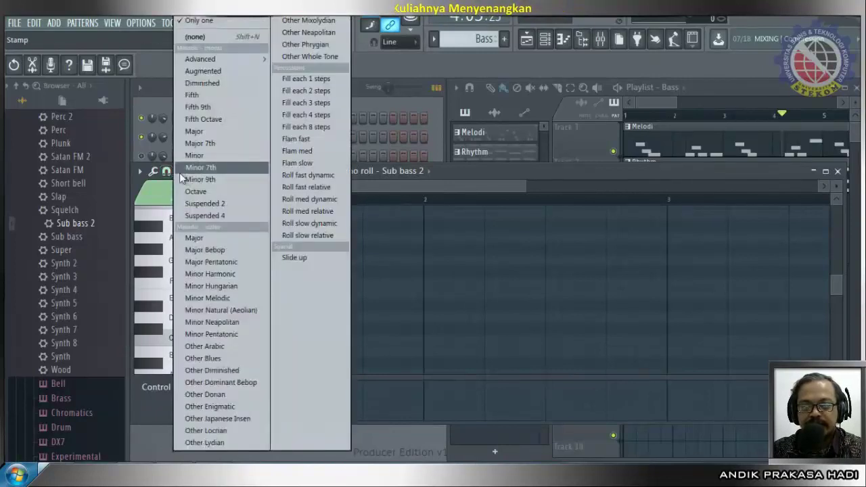
{"action": "left_click", "coordinate": [233, 158]}
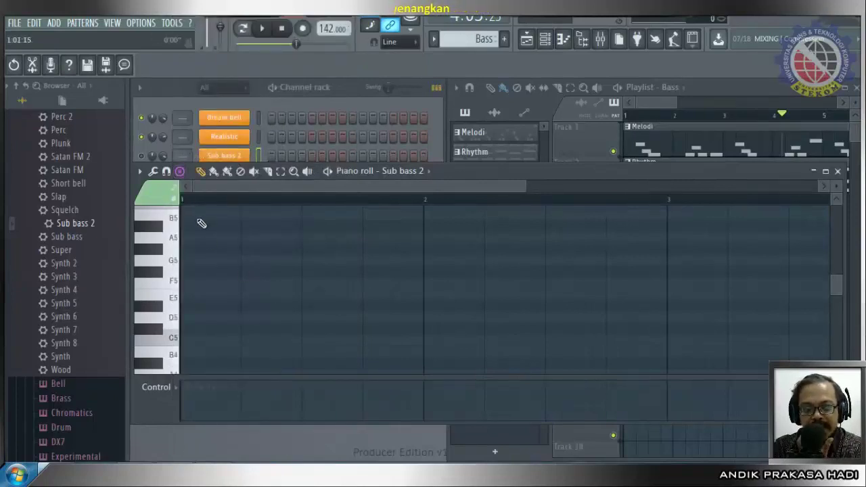
{"action": "left_click", "coordinate": [188, 342]}
{"action": "left_click_drag", "start_coordinate": [423, 260], "coordinate": [260, 262]}
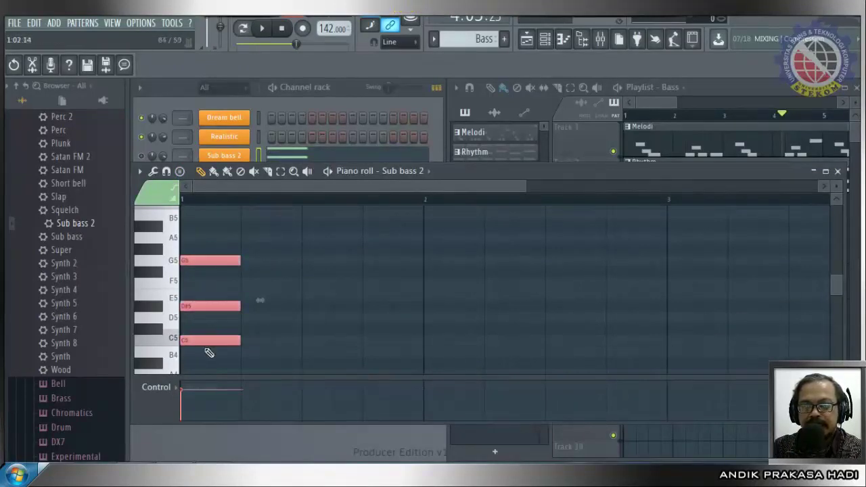
Audition the keys D#5, C5, D5 and E5 to explain the pitches around the C minor chord.
{"action": "left_click", "coordinate": [150, 311]}
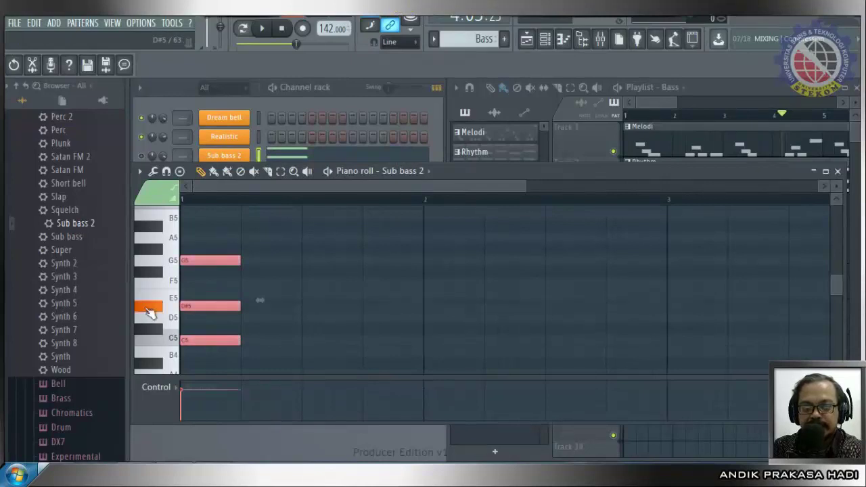
{"action": "left_click", "coordinate": [198, 262]}
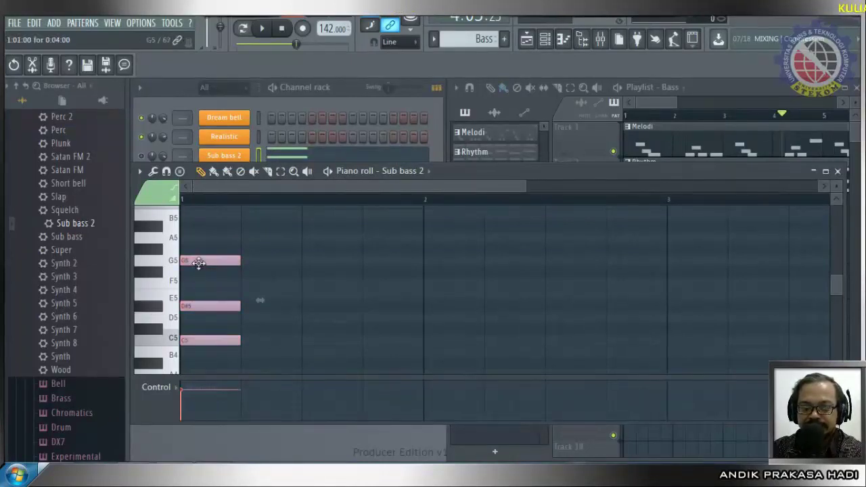
{"action": "left_click", "coordinate": [174, 338]}
{"action": "left_click", "coordinate": [171, 319]}
{"action": "left_click", "coordinate": [174, 302]}
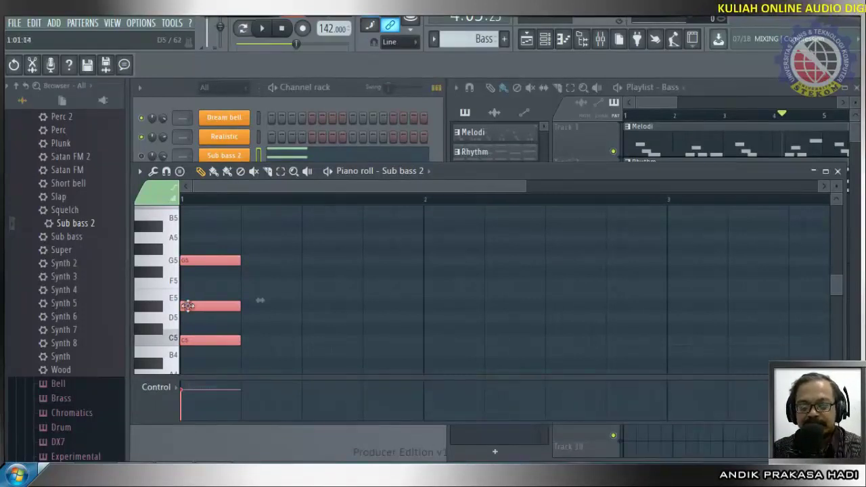
{"action": "left_click", "coordinate": [196, 335]}
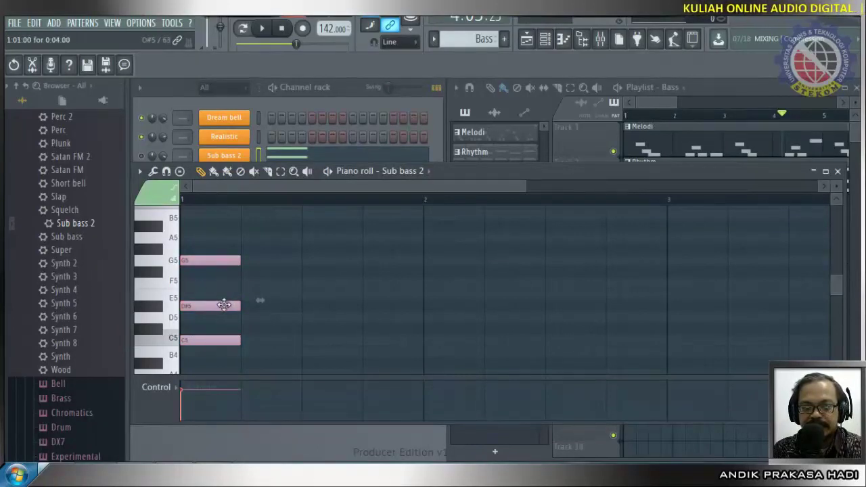
{"action": "key", "text": "ctrl+a"}
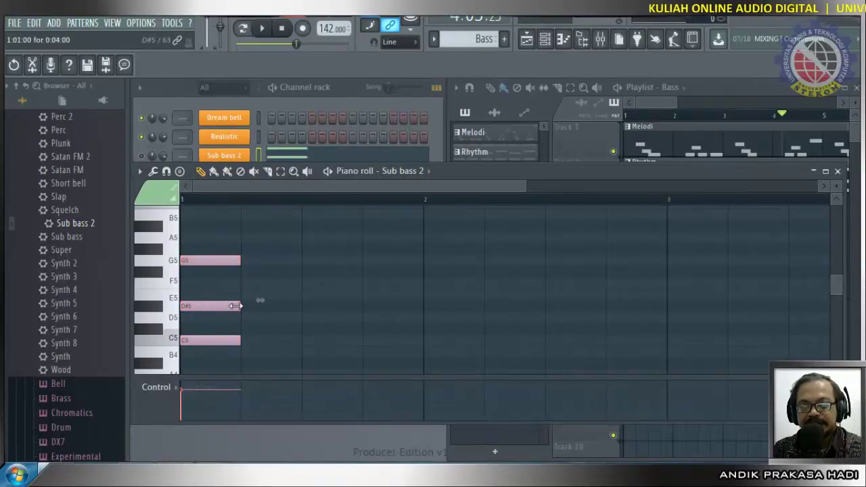
{"action": "left_click", "coordinate": [235, 306]}
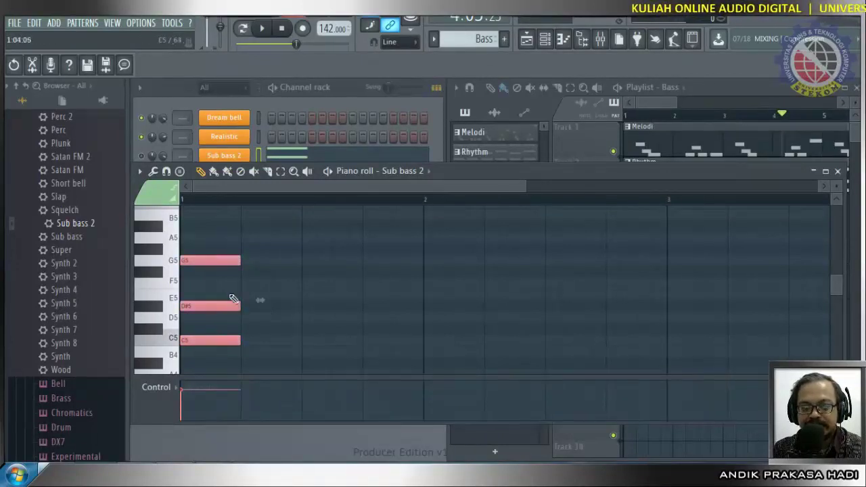
{"action": "left_click", "coordinate": [203, 271]}
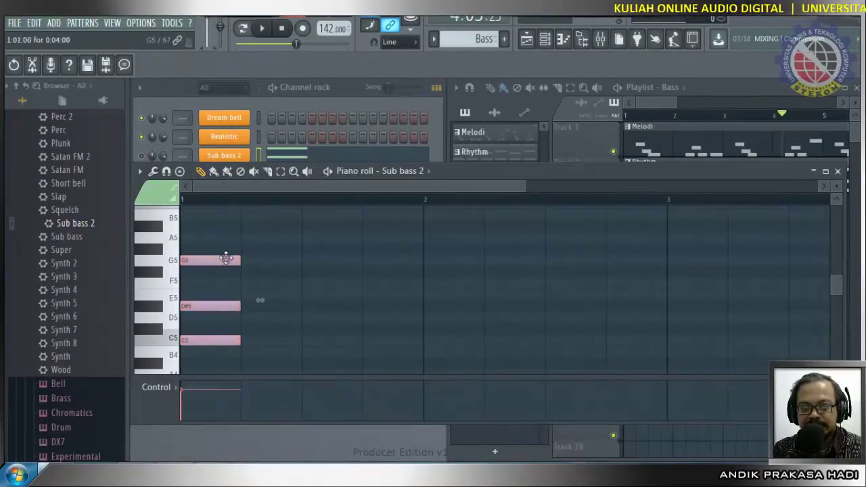
{"action": "left_click", "coordinate": [226, 257]}
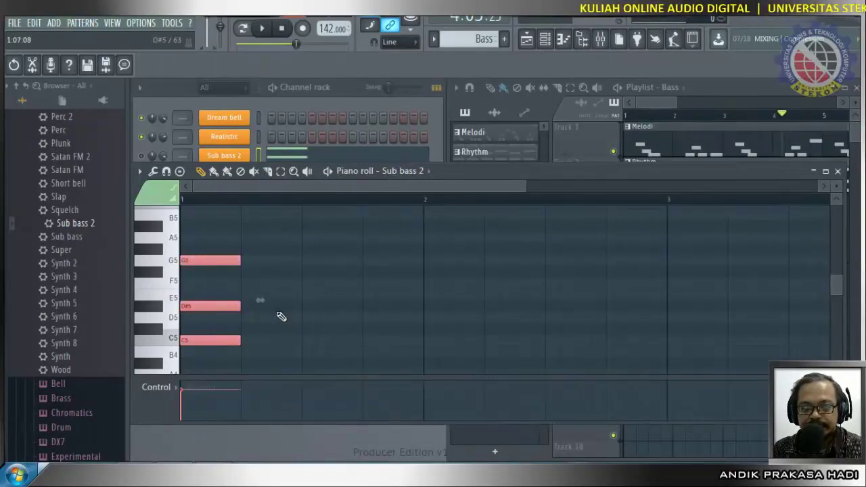
{"action": "left_click", "coordinate": [230, 305]}
{"action": "key", "text": "ctrl+a"}
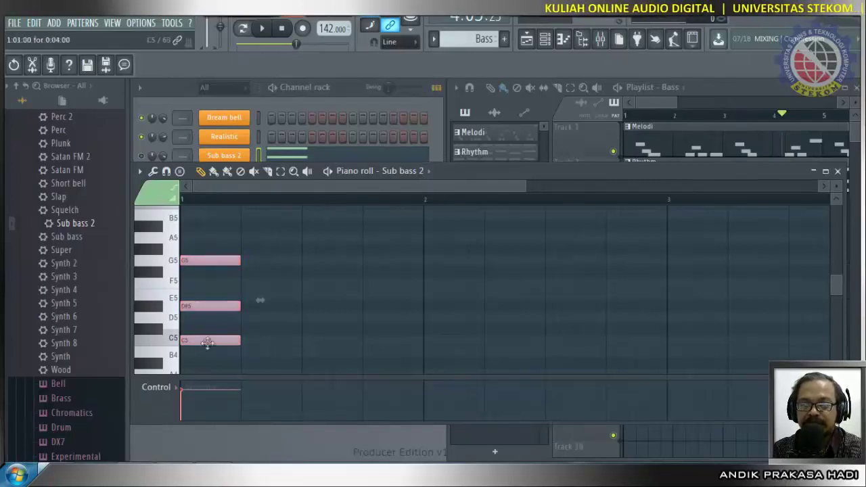
Select all three notes of the C minor chord at bar 1 and delete them.
{"action": "left_click", "coordinate": [229, 305]}
{"action": "key", "text": "ctrl+a"}
{"action": "left_click", "coordinate": [227, 306]}
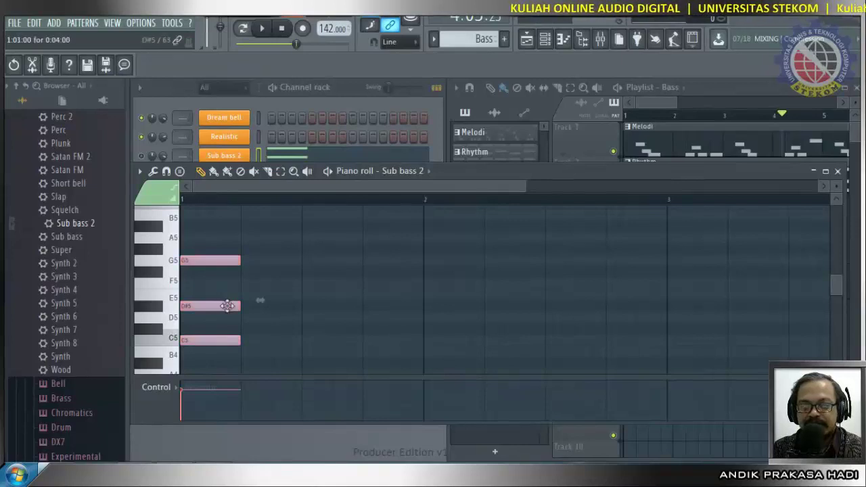
{"action": "key", "text": "ctrl+a"}
{"action": "key", "text": "Delete"}
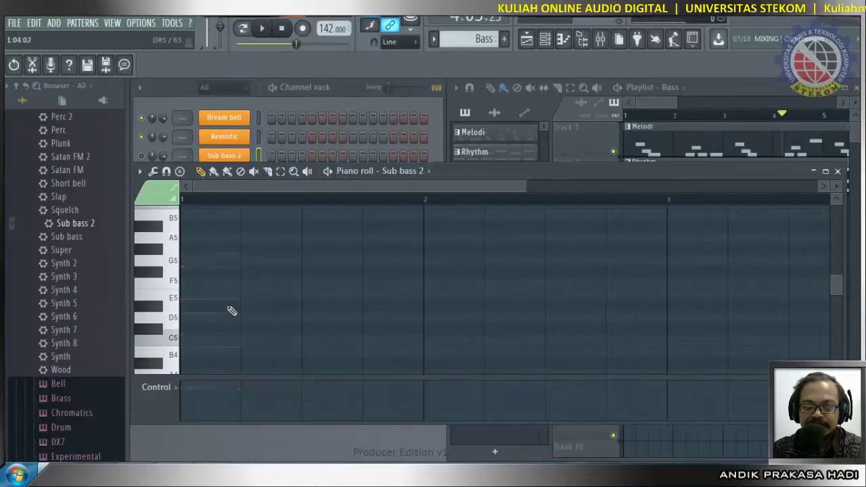
Draw a C5 note at the start of bar 1 and lengthen it to fill the whole bar.
{"action": "left_click", "coordinate": [185, 339]}
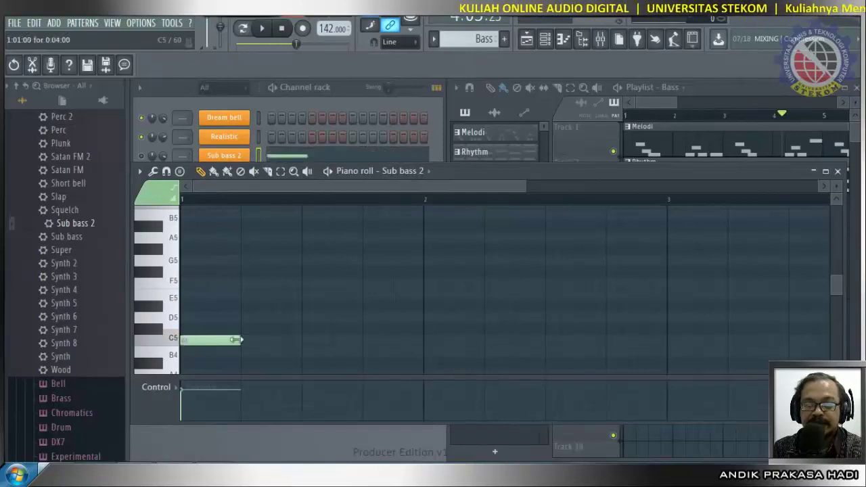
{"action": "left_click_drag", "start_coordinate": [237, 340], "coordinate": [424, 340]}
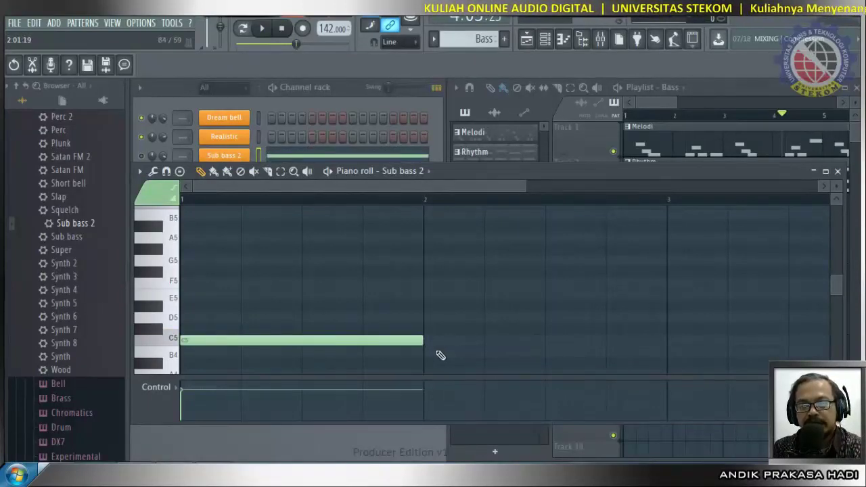
View the Melodi pattern, return to Bass, and add a one-bar C5 note at bar 2 in the Sub bass 2 Piano roll.
{"action": "left_click", "coordinate": [482, 133]}
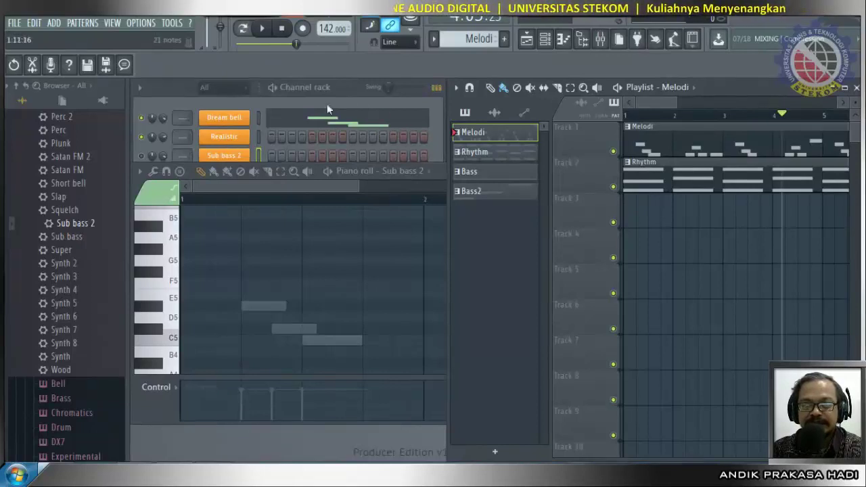
{"action": "left_click", "coordinate": [486, 177]}
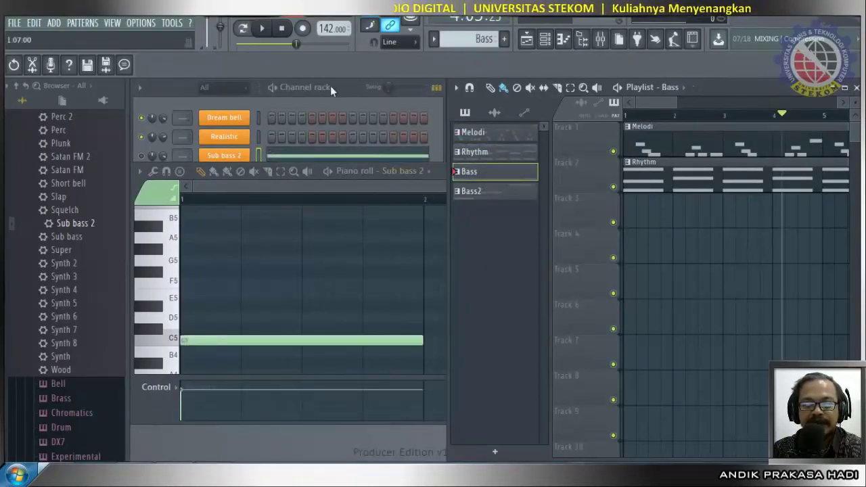
{"action": "left_click", "coordinate": [377, 102]}
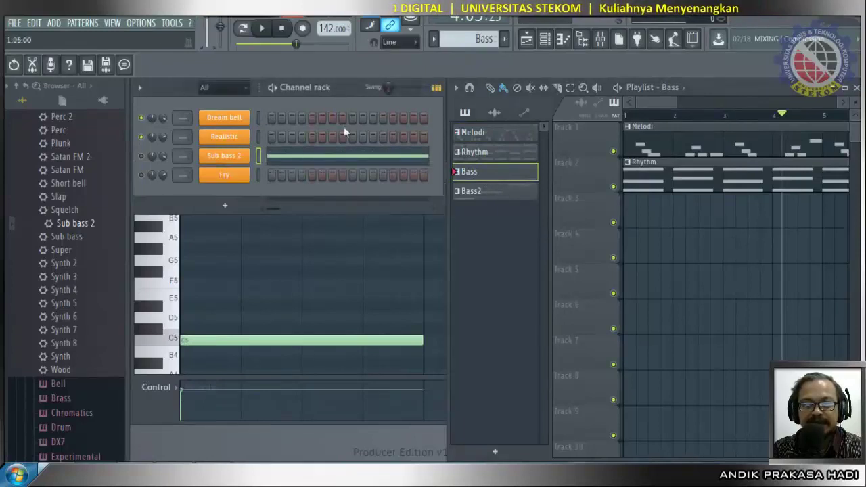
{"action": "right_click", "coordinate": [230, 162]}
{"action": "left_click", "coordinate": [270, 156]}
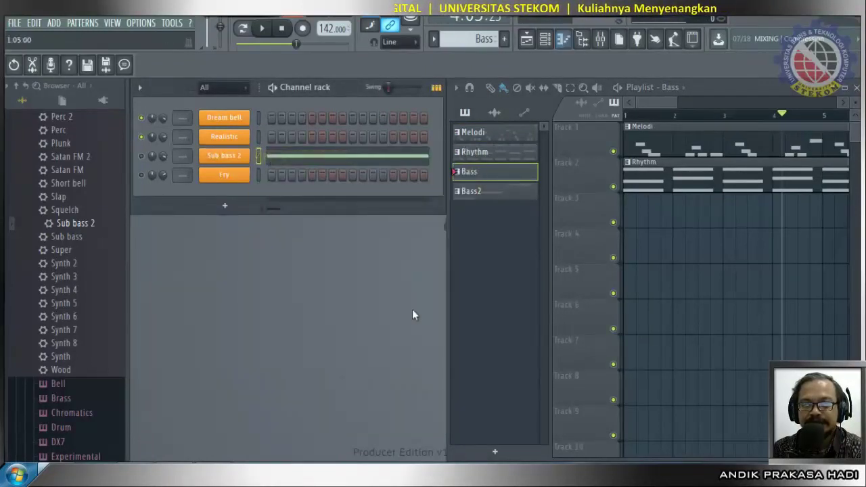
{"action": "right_click", "coordinate": [265, 155]}
{"action": "left_click", "coordinate": [276, 155]}
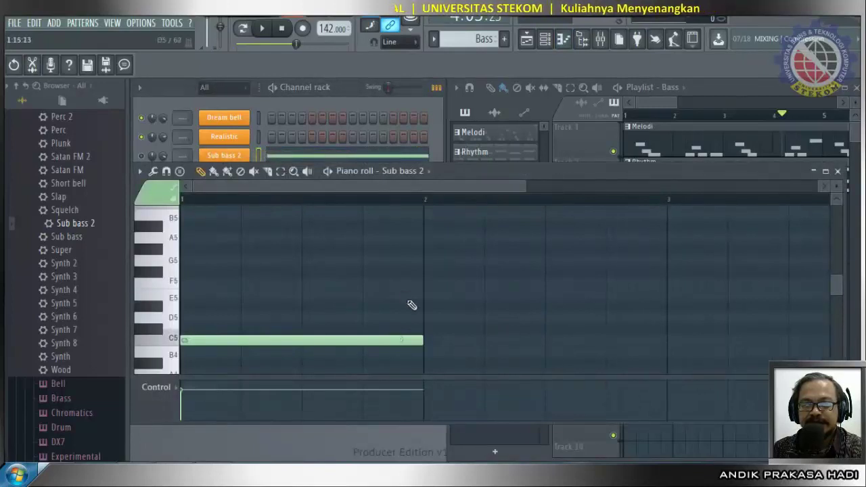
{"action": "left_click", "coordinate": [431, 343]}
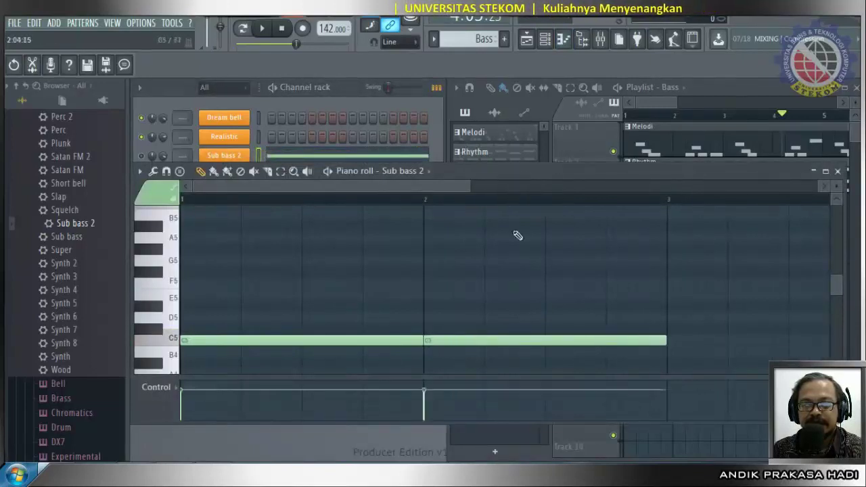
Switch playback to pattern mode, audition the Bass pattern and unmute the Sub bass 2 channel.
{"action": "left_click", "coordinate": [263, 28]}
{"action": "left_click", "coordinate": [262, 28]}
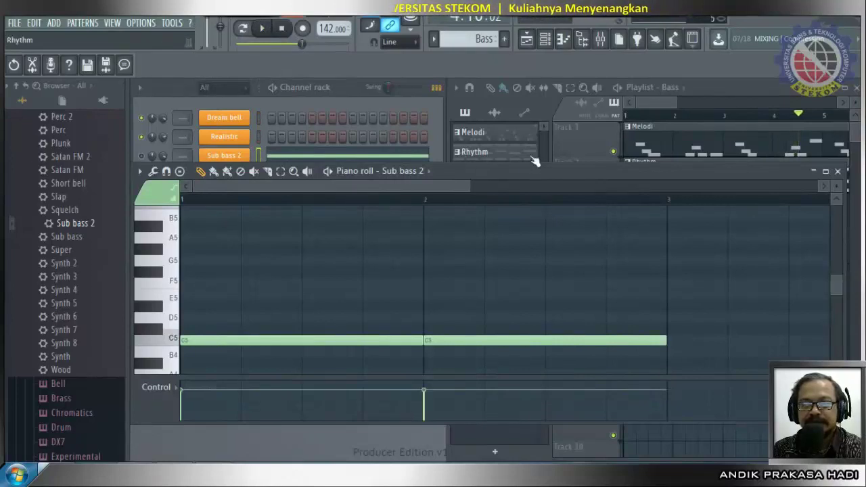
{"action": "left_click", "coordinate": [242, 28]}
{"action": "left_click", "coordinate": [263, 28]}
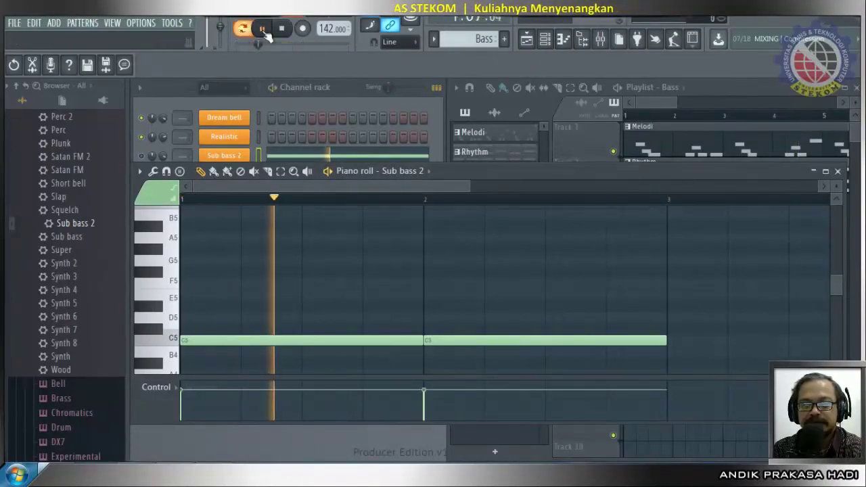
{"action": "left_click", "coordinate": [154, 123]}
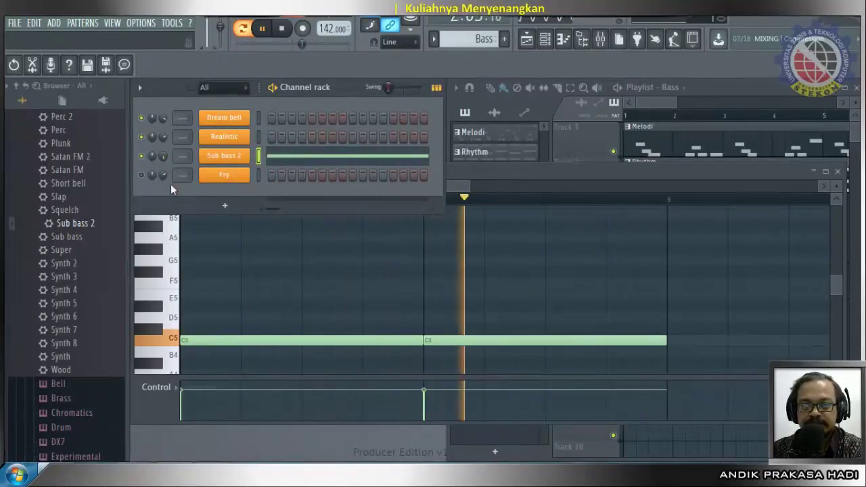
{"action": "left_click", "coordinate": [262, 28]}
Add one-bar C5 notes at bars 3, 4, 5 and 6 in the Sub bass 2 Piano roll.
{"action": "left_click", "coordinate": [669, 339]}
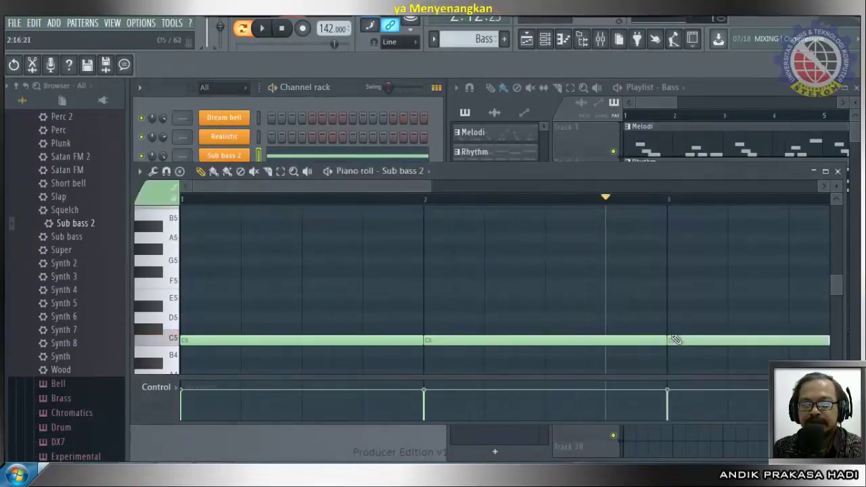
{"action": "left_click_drag", "start_coordinate": [417, 187], "coordinate": [620, 188]}
{"action": "left_click", "coordinate": [524, 343]}
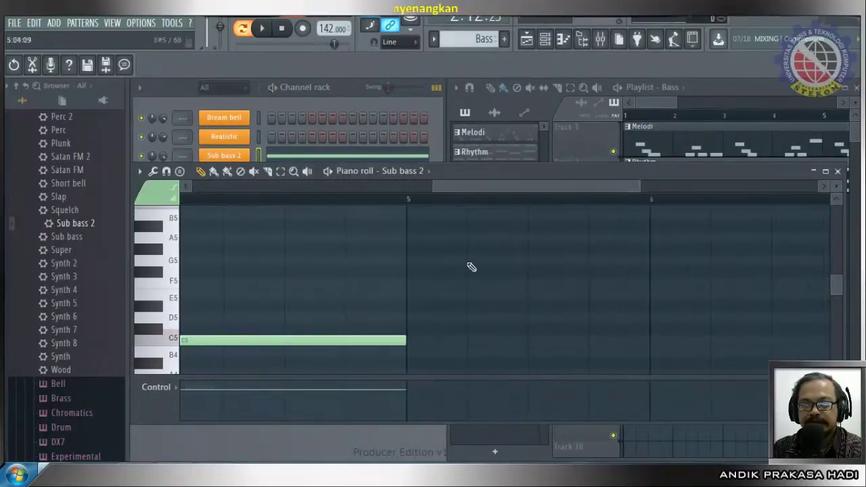
{"action": "left_click", "coordinate": [410, 341]}
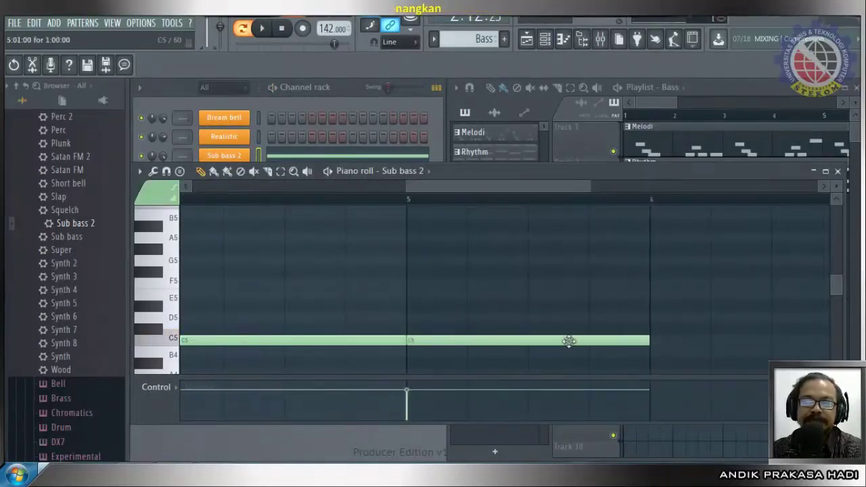
{"action": "left_click", "coordinate": [656, 342]}
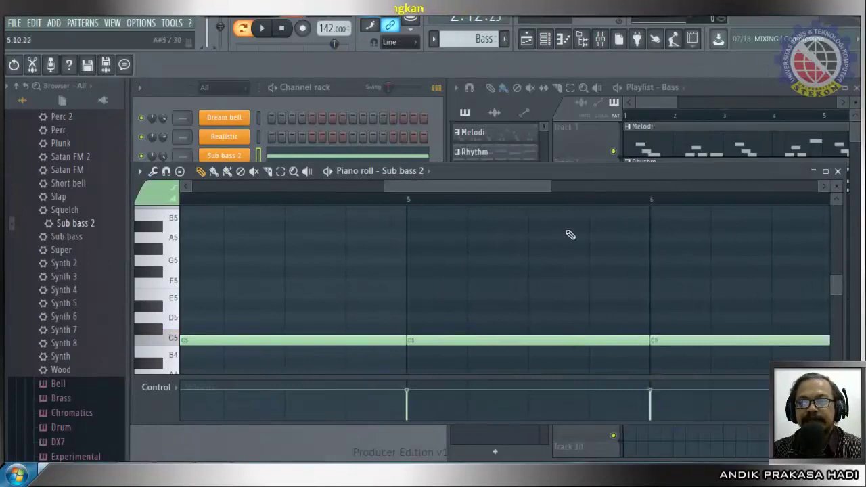
{"action": "left_click_drag", "start_coordinate": [513, 186], "coordinate": [530, 185]}
Place the Bass pattern on Track 3 of the Playlist, starting at bar 1.
{"action": "left_click", "coordinate": [786, 91]}
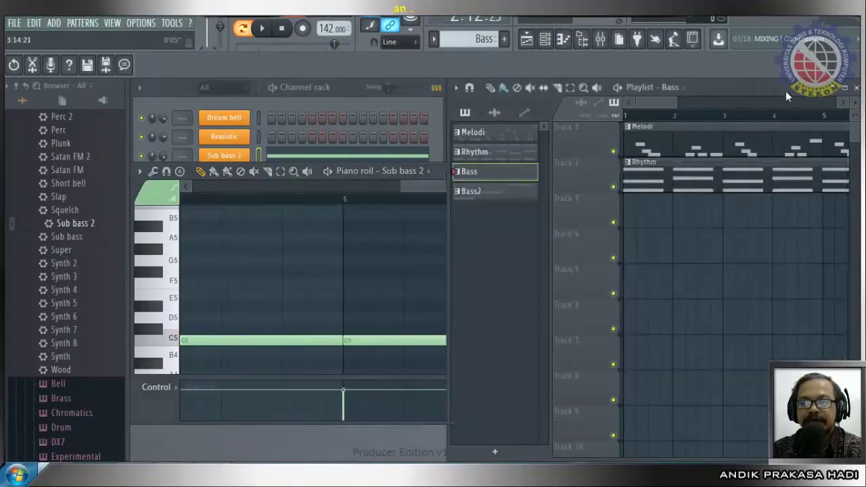
{"action": "left_click", "coordinate": [631, 213]}
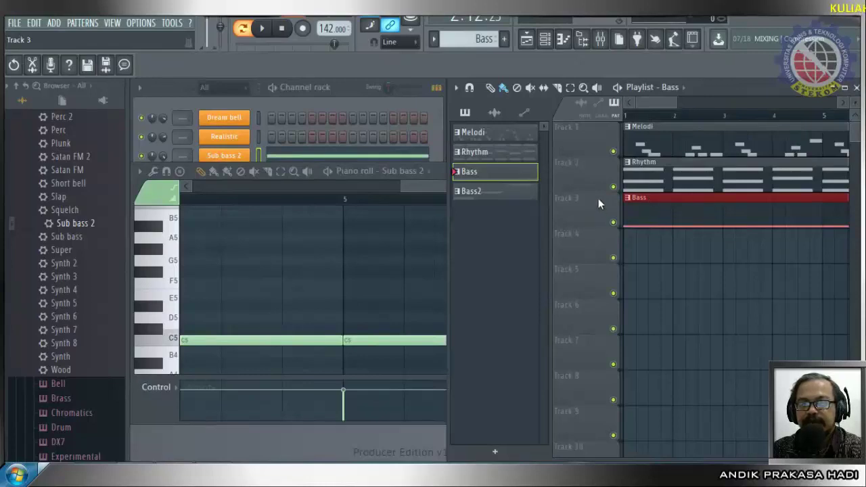
Switch playback to song mode and audition the bass together with the melody and rhythm.
{"action": "left_click", "coordinate": [243, 29]}
{"action": "left_click", "coordinate": [263, 31]}
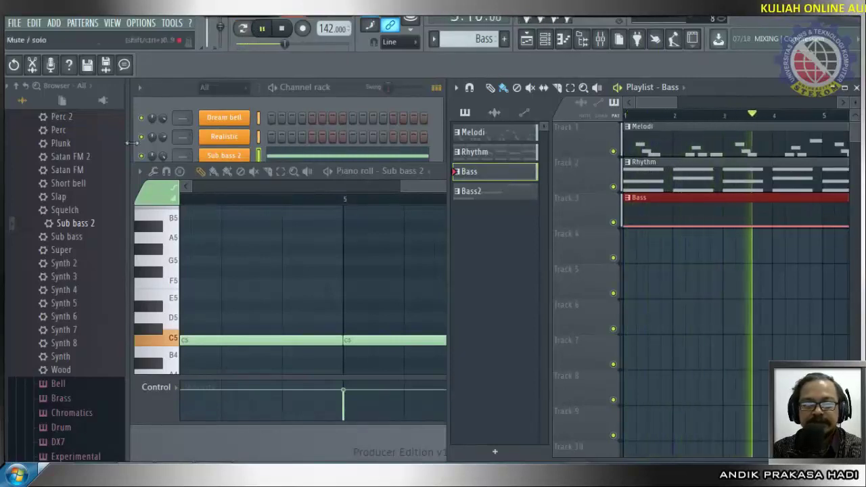
{"action": "left_click", "coordinate": [157, 157]}
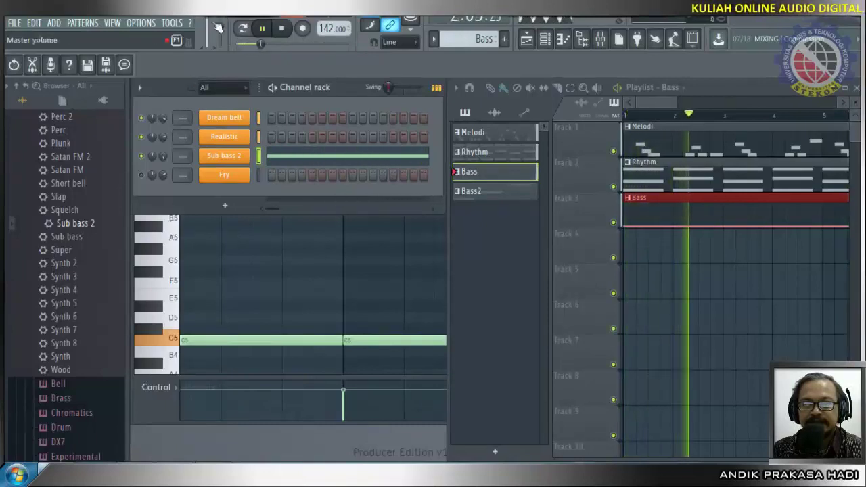
{"action": "left_click", "coordinate": [263, 28]}
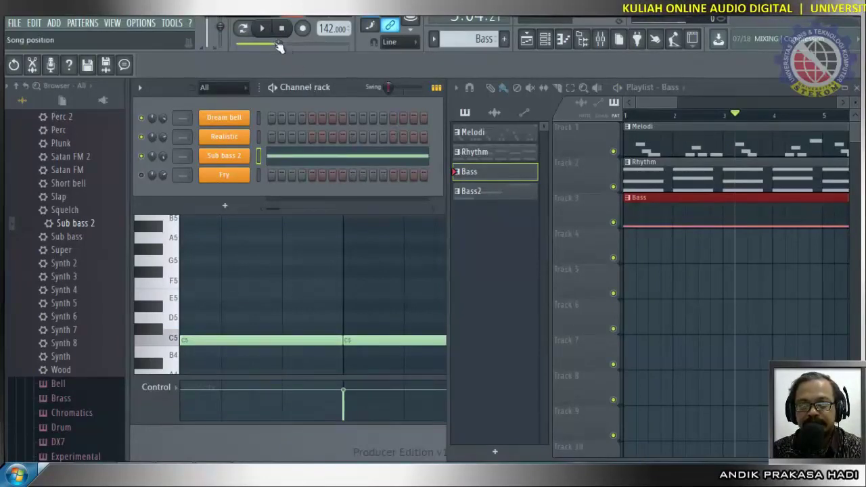
Resume song playback, switch to OBS to check the audio meters, then return to FL Studio and stop playback.
{"action": "left_click", "coordinate": [264, 30]}
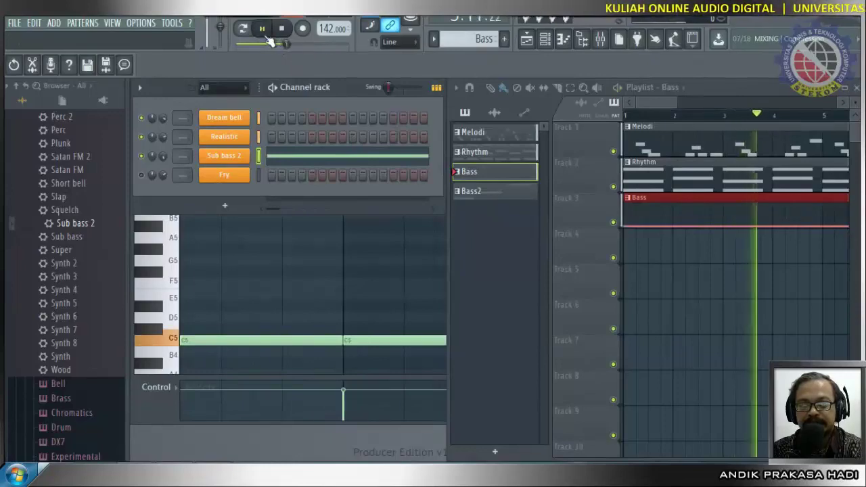
{"action": "key", "text": "alt+Tab"}
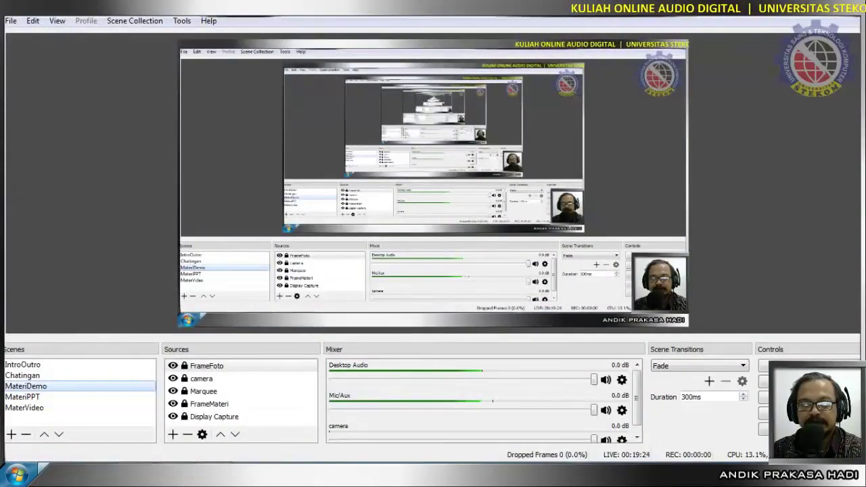
{"action": "key", "text": "alt+Tab"}
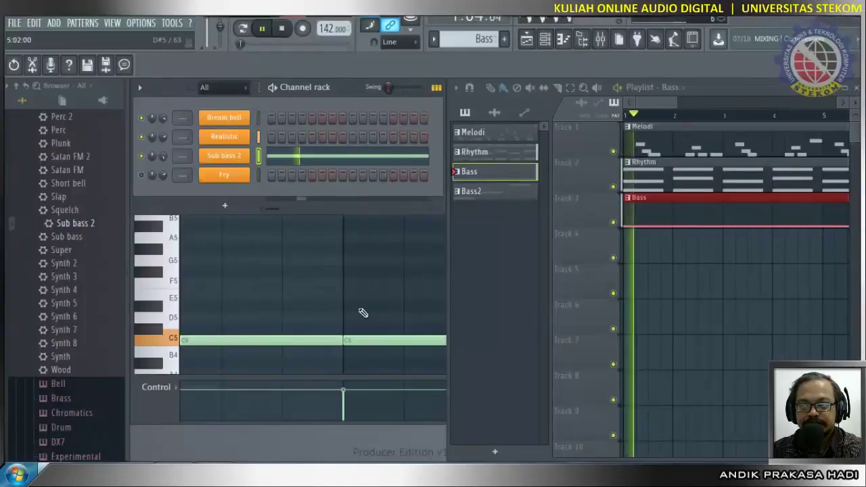
{"action": "left_click", "coordinate": [282, 29]}
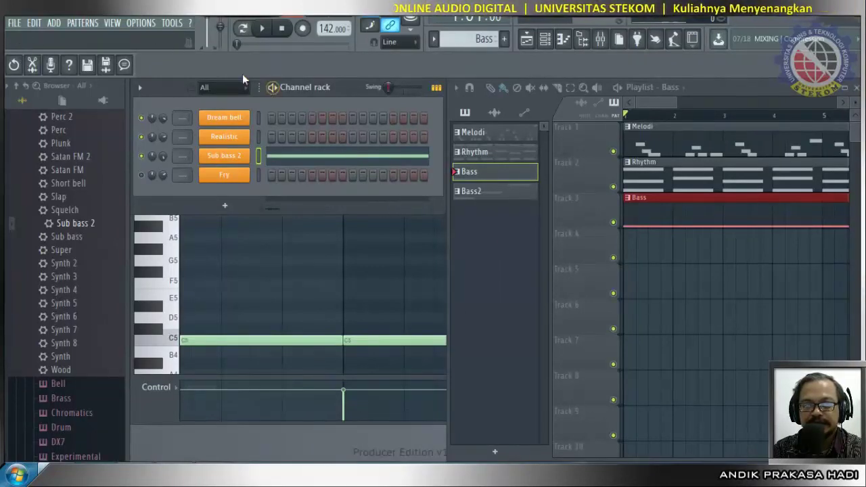
Reopen the Sub bass 2 Piano roll and delete the one-bar C5 notes in bars 1 to 6.
{"action": "right_click", "coordinate": [241, 165]}
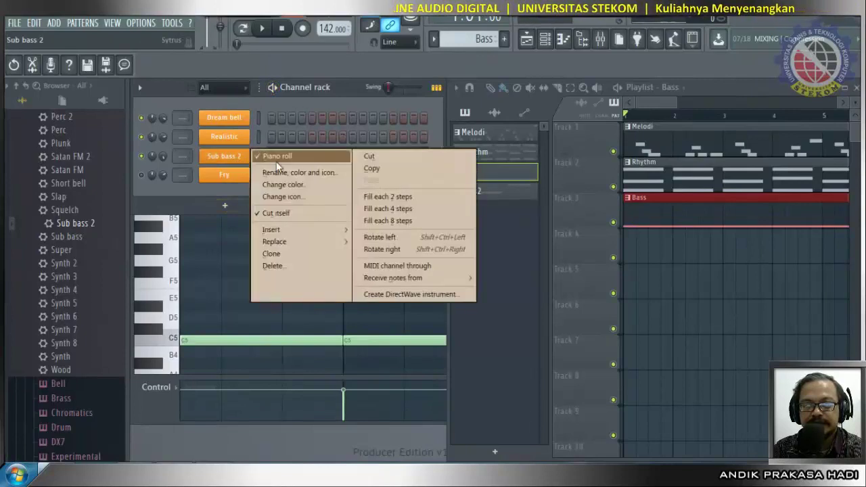
{"action": "left_click", "coordinate": [265, 157]}
{"action": "right_click", "coordinate": [245, 165]}
{"action": "left_click", "coordinate": [274, 156]}
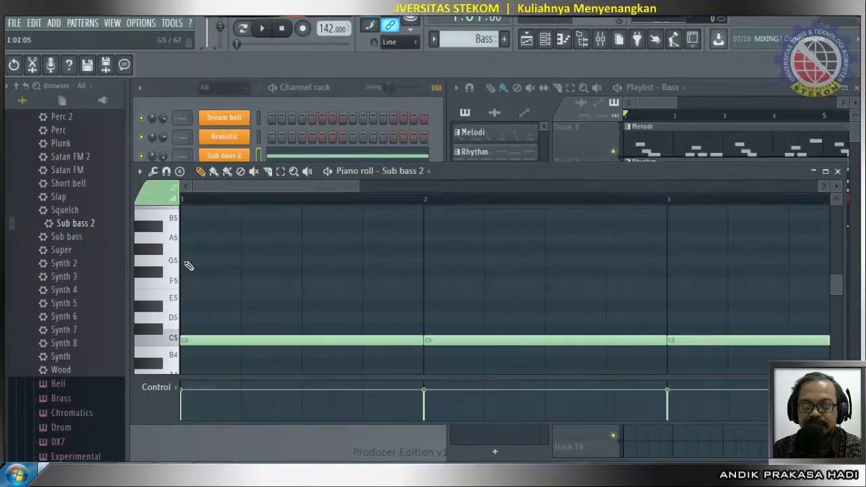
{"action": "right_click", "coordinate": [350, 340]}
{"action": "right_click", "coordinate": [426, 341]}
{"action": "right_click", "coordinate": [684, 340]}
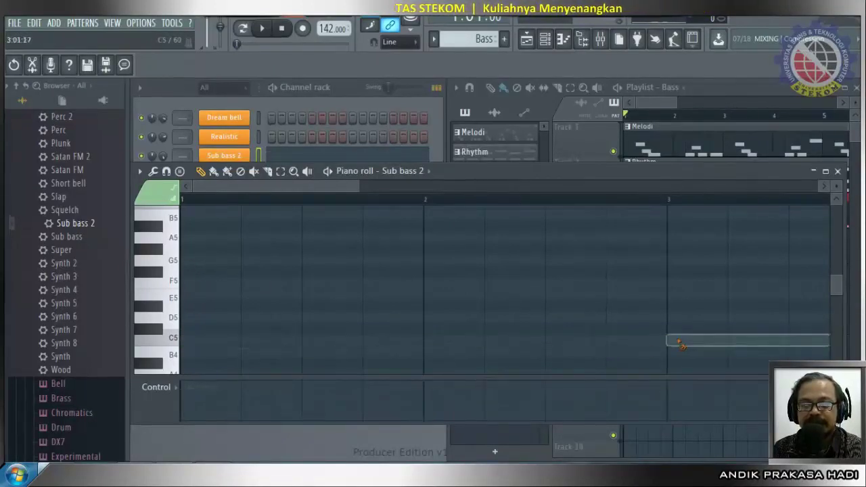
{"action": "left_click_drag", "start_coordinate": [353, 186], "coordinate": [498, 198]}
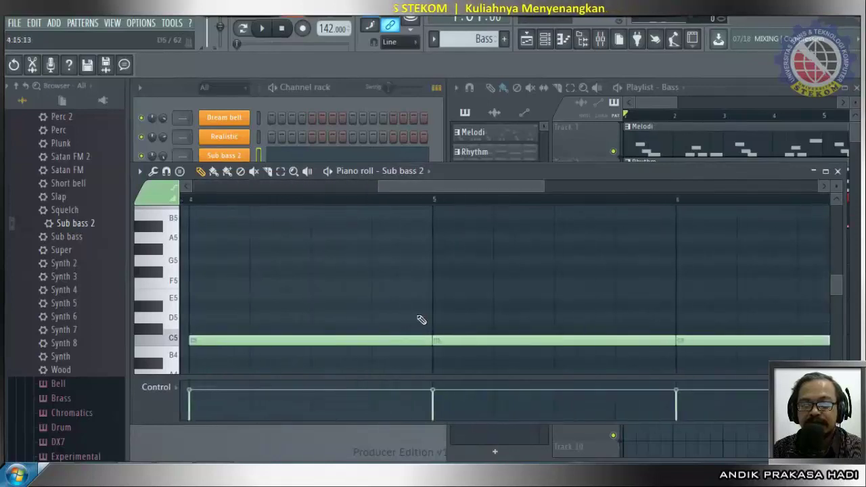
{"action": "right_click", "coordinate": [398, 338]}
{"action": "right_click", "coordinate": [541, 340]}
{"action": "right_click", "coordinate": [725, 340]}
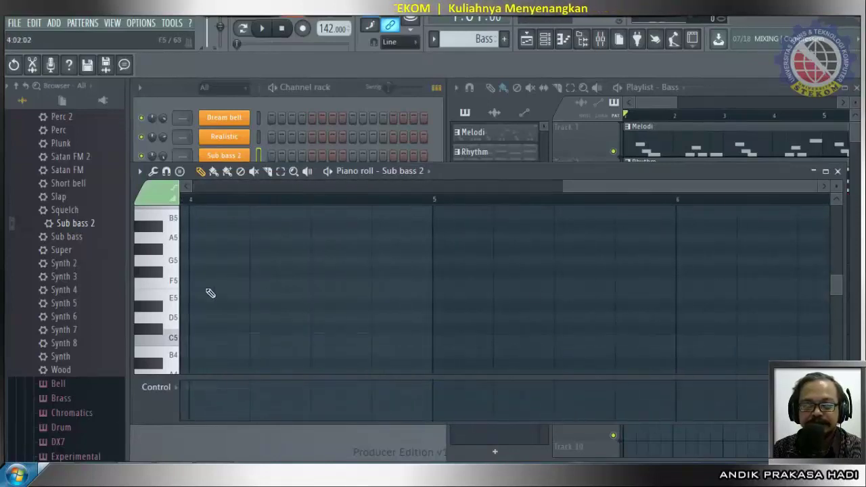
Stamp a one-bar major chord with root G5 at the start of bar 1.
{"action": "left_click", "coordinate": [180, 171]}
{"action": "left_click", "coordinate": [193, 131]}
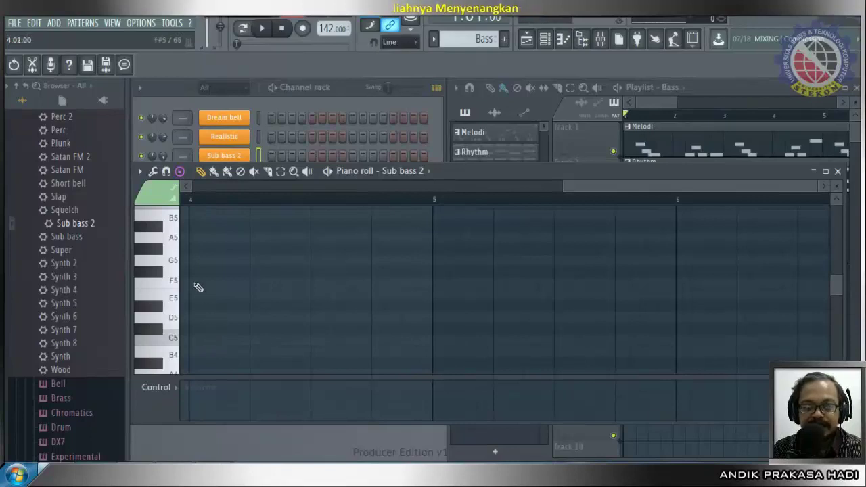
{"action": "left_click_drag", "start_coordinate": [609, 187], "coordinate": [188, 195]}
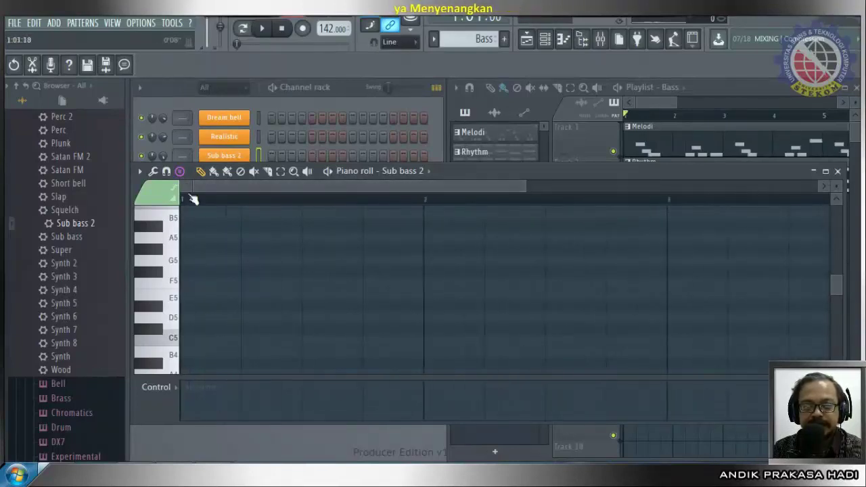
{"action": "left_click", "coordinate": [188, 267]}
Examine the G major chord's notes against the keyboard and audition the C6 key.
{"action": "scroll", "coordinate": [325, 293], "scroll_direction": "up", "scroll_amount": 3}
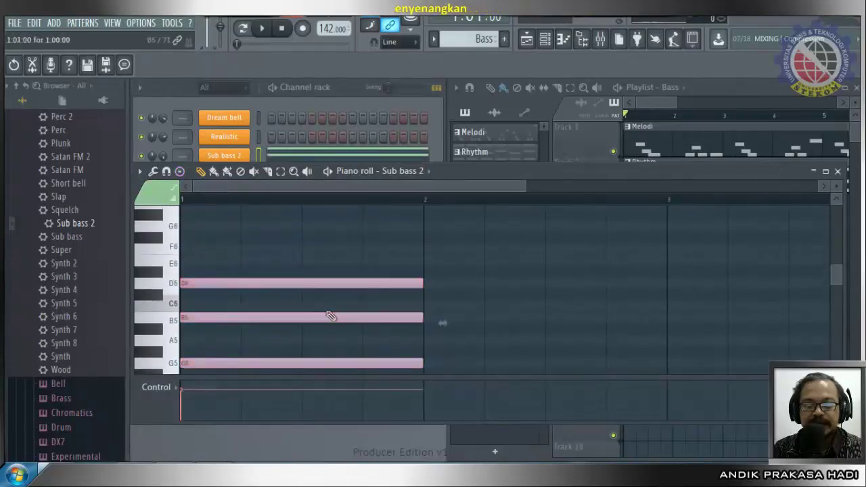
{"action": "scroll", "coordinate": [304, 325], "scroll_direction": "down", "scroll_amount": 2}
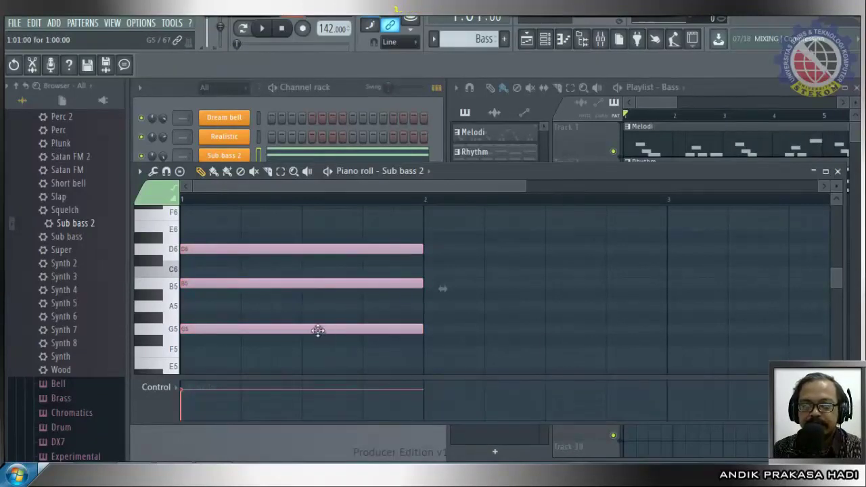
{"action": "scroll", "coordinate": [305, 343], "scroll_direction": "down", "scroll_amount": 3}
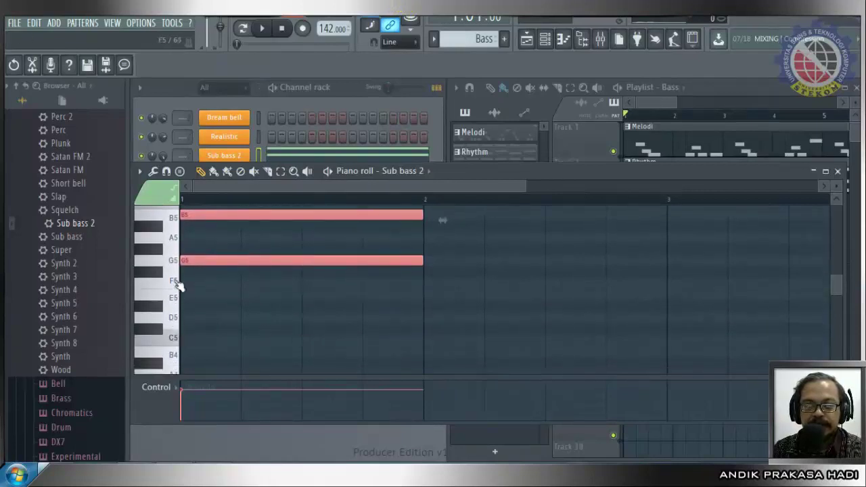
{"action": "scroll", "coordinate": [175, 261], "scroll_direction": "up", "scroll_amount": 2}
{"action": "scroll", "coordinate": [180, 274], "scroll_direction": "up", "scroll_amount": 2}
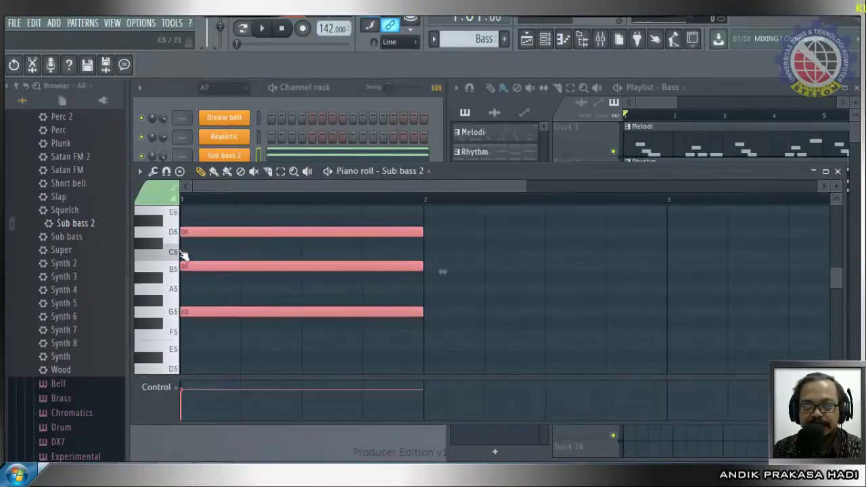
{"action": "left_click", "coordinate": [174, 249]}
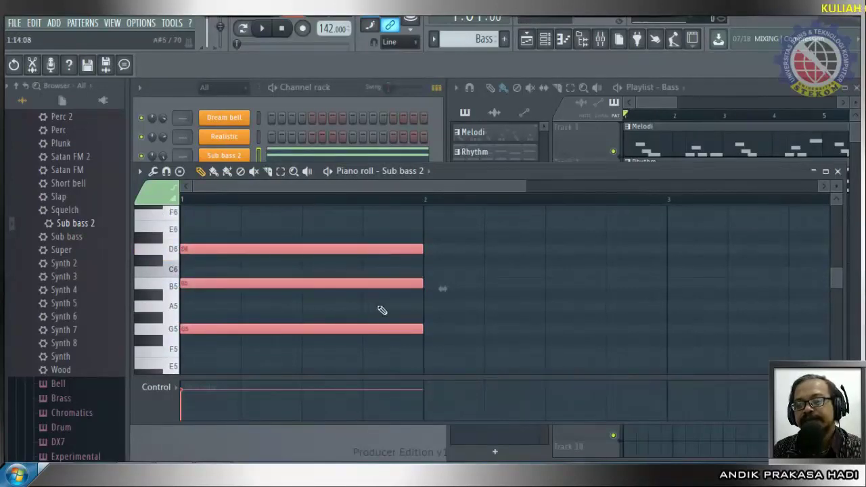
Play back the three-note chord briefly and delete all notes from the Sub bass 2 piano roll.
{"action": "left_click", "coordinate": [265, 29]}
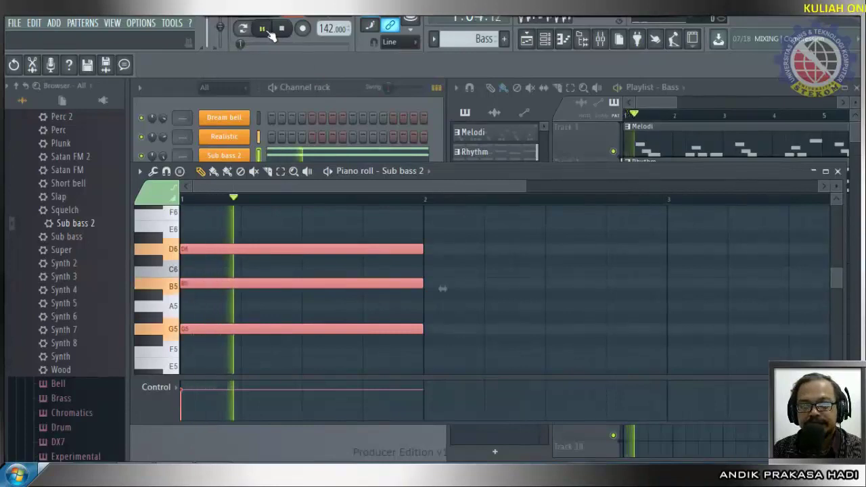
{"action": "left_click", "coordinate": [264, 29]}
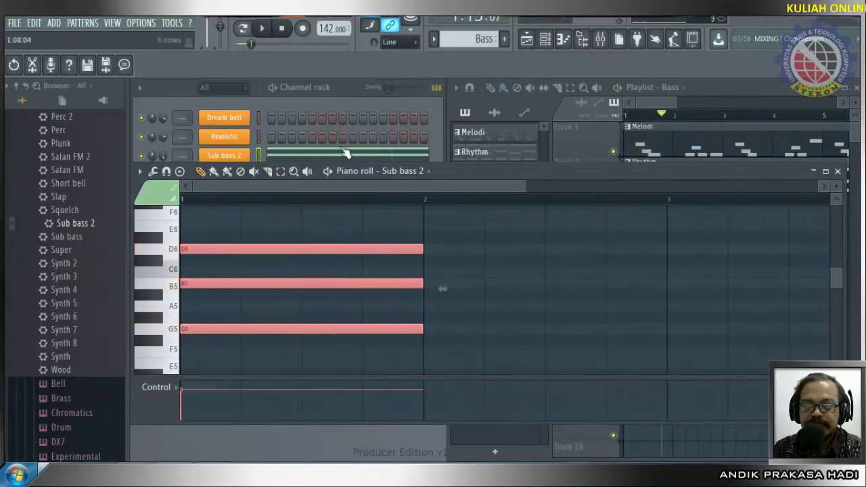
{"action": "key", "text": "ctrl+a"}
{"action": "key", "text": "Delete"}
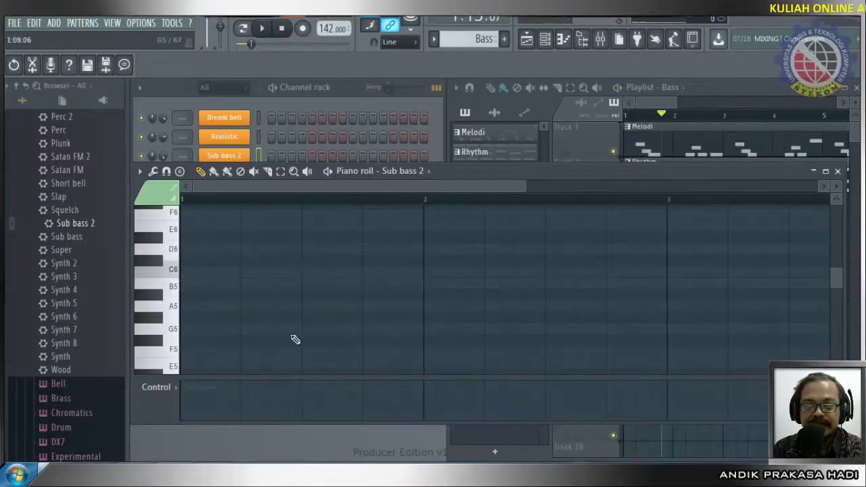
Stamp a one-bar major chord rooted on D5 at bar 1, and delete all its notes.
{"action": "scroll", "coordinate": [295, 339], "scroll_direction": "down", "scroll_amount": 2}
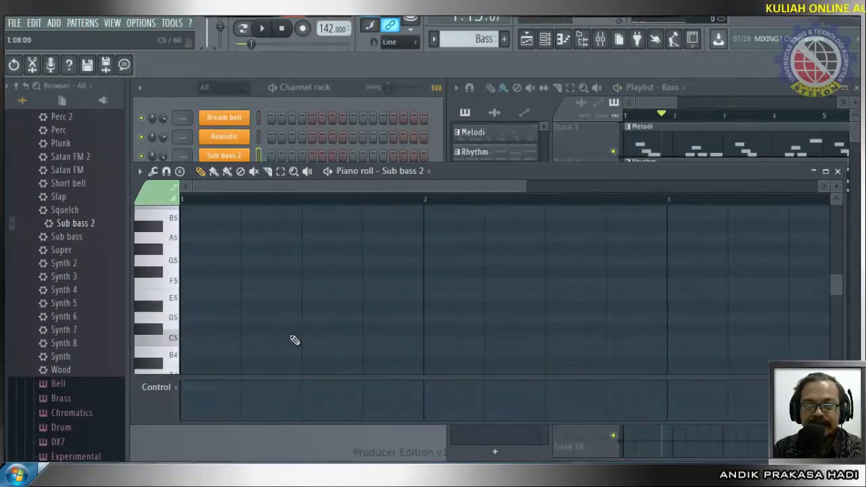
{"action": "left_click", "coordinate": [190, 316]}
{"action": "right_click", "coordinate": [193, 316]}
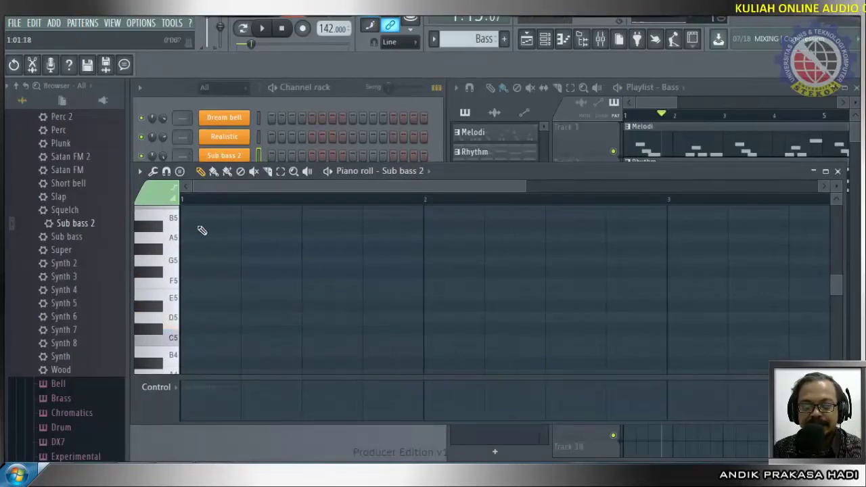
{"action": "left_click", "coordinate": [179, 171]}
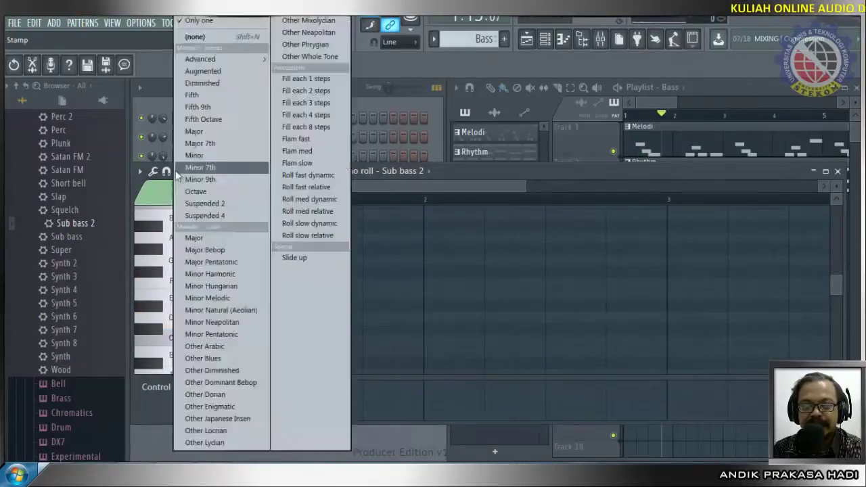
{"action": "left_click", "coordinate": [220, 130]}
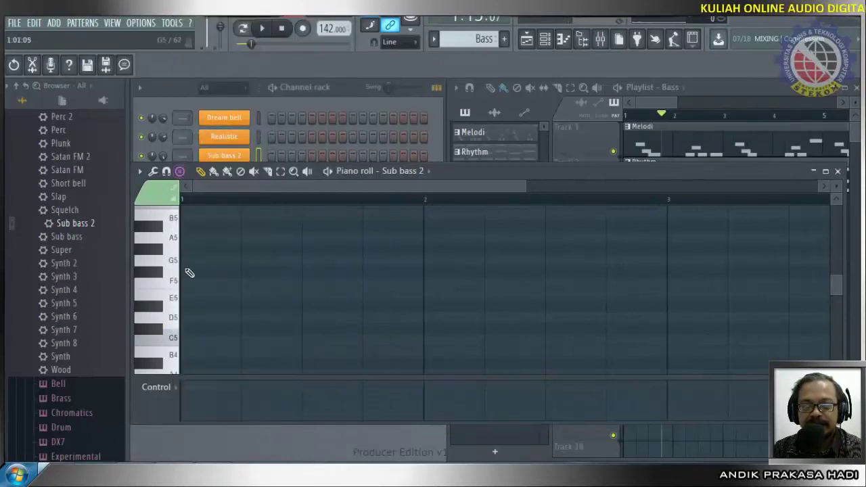
{"action": "left_click", "coordinate": [188, 319]}
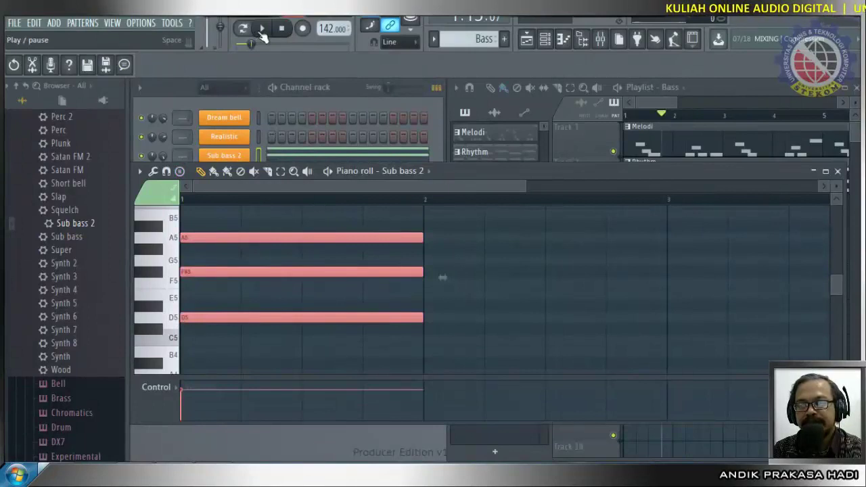
{"action": "key", "text": "ctrl+a"}
{"action": "key", "text": "Delete"}
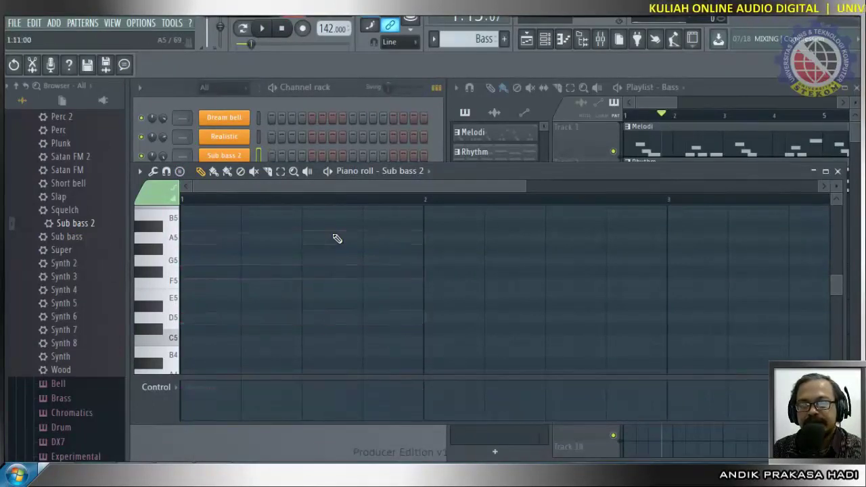
Draw five consecutive one-bar E5 notes from bar 1 through bar 5.
{"action": "left_click", "coordinate": [182, 296]}
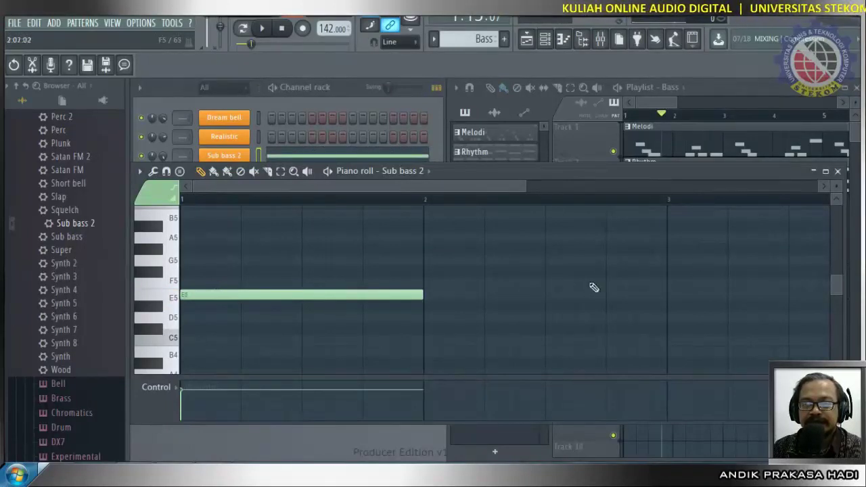
{"action": "left_click", "coordinate": [429, 296]}
{"action": "left_click", "coordinate": [672, 295]}
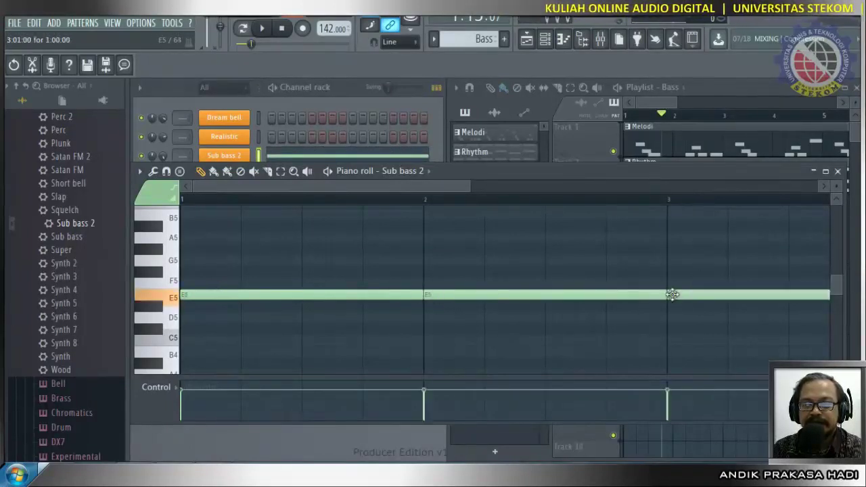
{"action": "left_click_drag", "start_coordinate": [484, 186], "coordinate": [609, 186]}
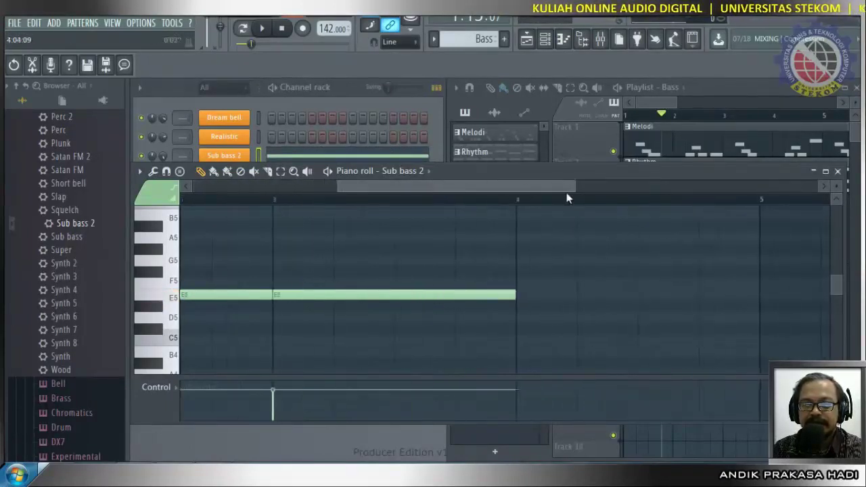
{"action": "left_click", "coordinate": [530, 296]}
{"action": "left_click_drag", "start_coordinate": [506, 187], "coordinate": [591, 192]}
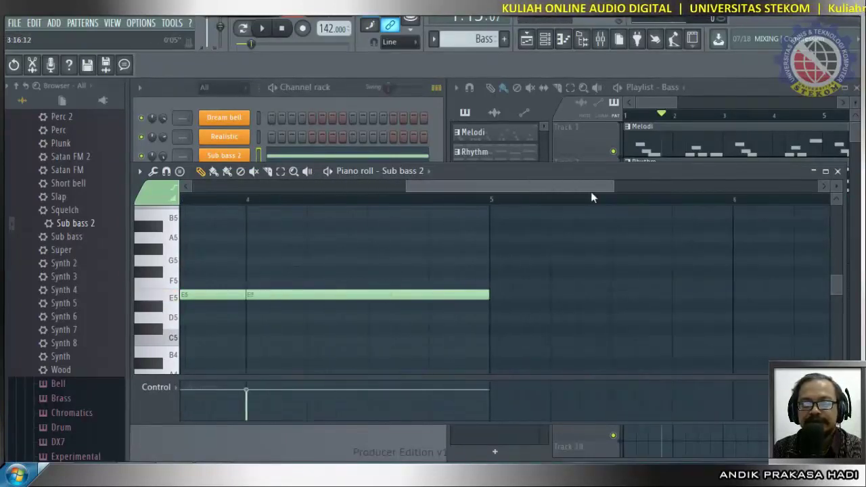
{"action": "left_click", "coordinate": [496, 295]}
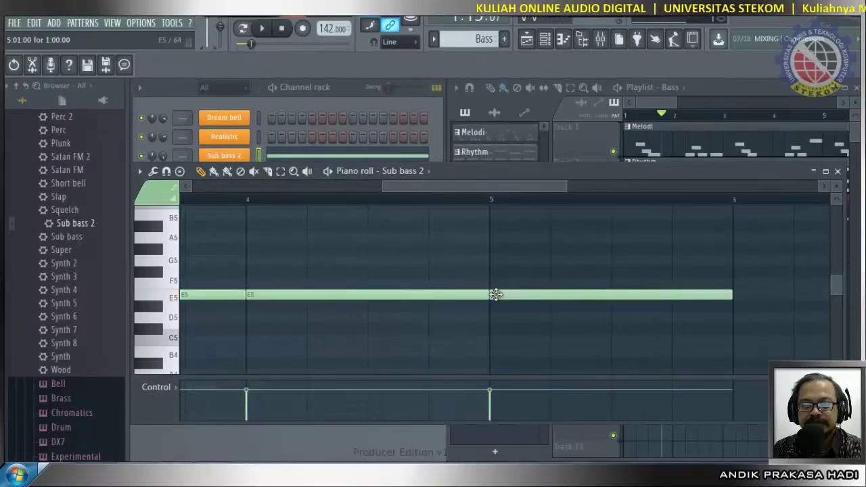
Delete all the E5 notes from bars 1 to 5.
{"action": "right_click", "coordinate": [218, 295]}
{"action": "right_click", "coordinate": [315, 297]}
{"action": "right_click", "coordinate": [568, 297]}
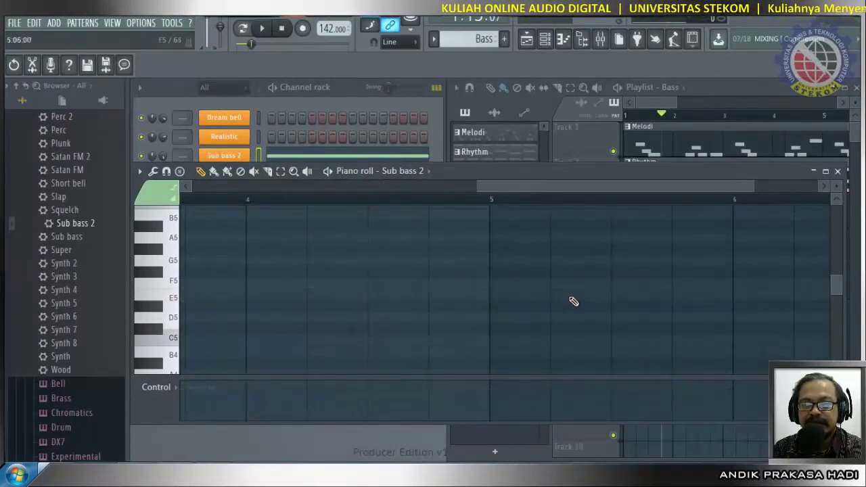
{"action": "left_click_drag", "start_coordinate": [541, 189], "coordinate": [257, 199]}
{"action": "left_click_drag", "start_coordinate": [552, 294], "coordinate": [580, 311]}
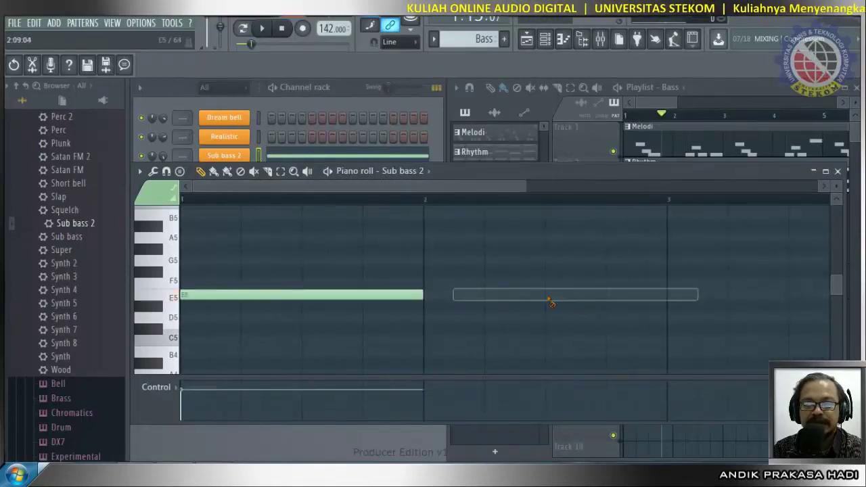
{"action": "right_click", "coordinate": [551, 296]}
{"action": "right_click", "coordinate": [410, 296]}
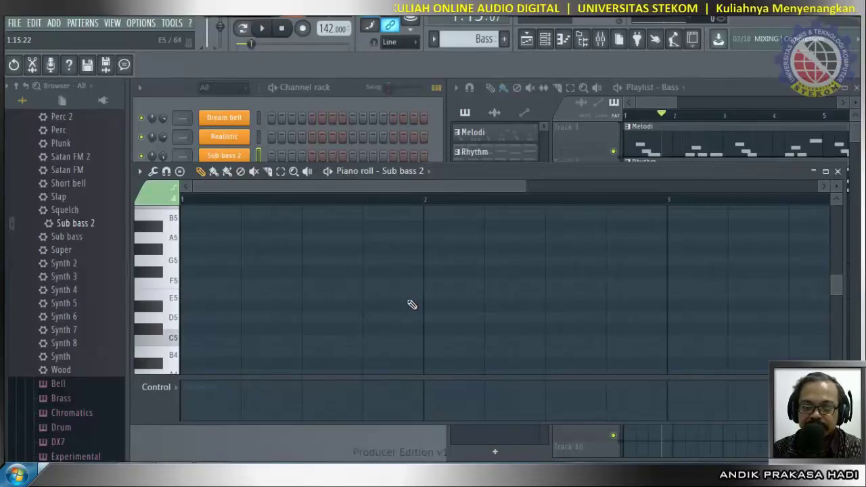
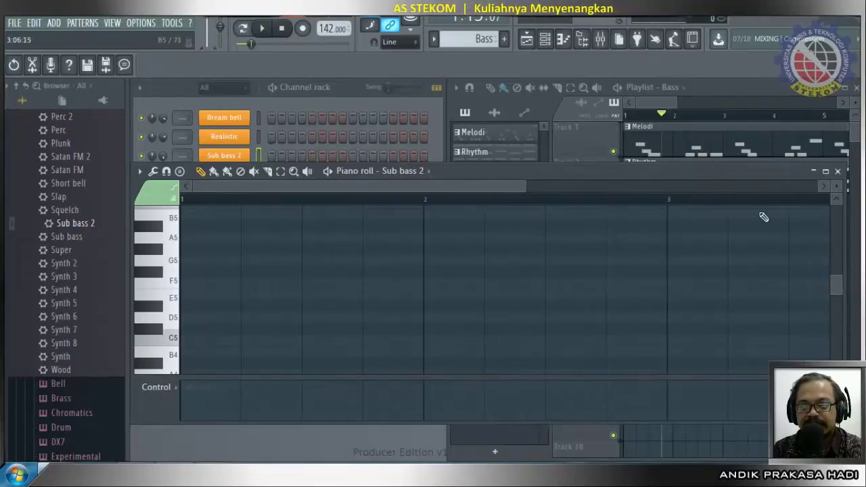
Lower the piano roll's upper edge to uncover the channel rack and playlist tracks, and collapse the Control lane.
{"action": "left_click_drag", "start_coordinate": [598, 162], "coordinate": [591, 220]}
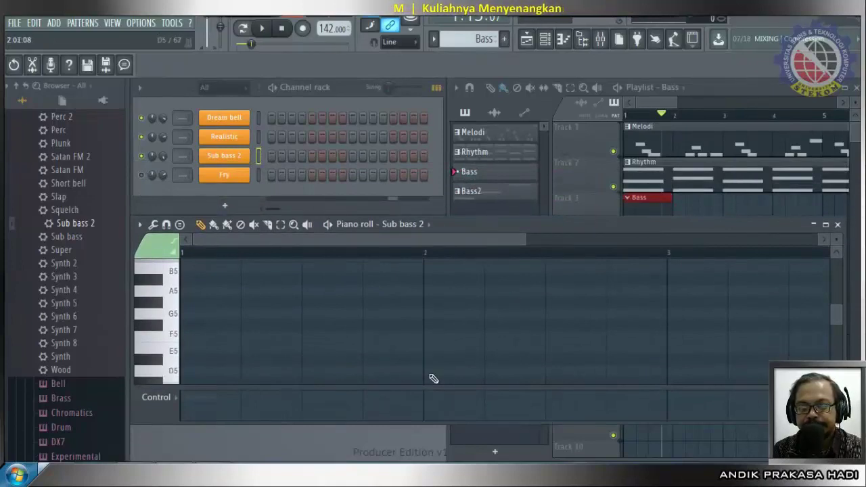
{"action": "left_click_drag", "start_coordinate": [429, 386], "coordinate": [444, 408]}
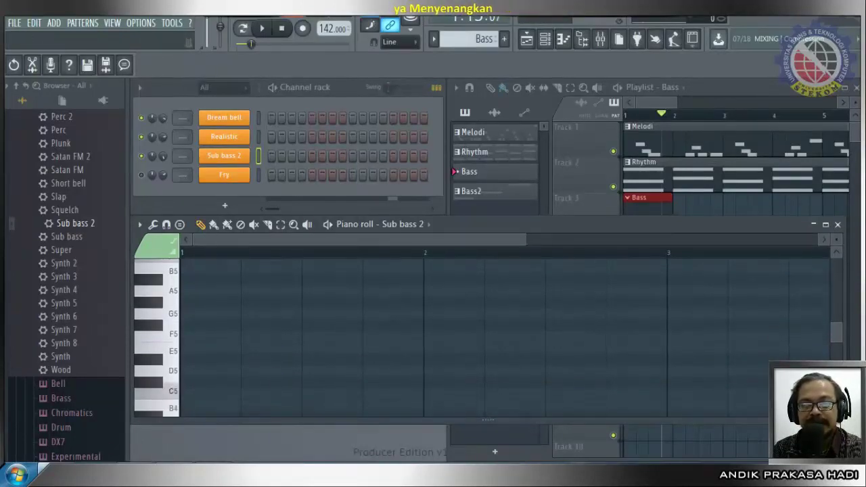
Switch to Windows Explorer and open the Indonesia Raya JPEG from the AD folder inside the Kuliah folder on drive D.
{"action": "left_click", "coordinate": [43, 472]}
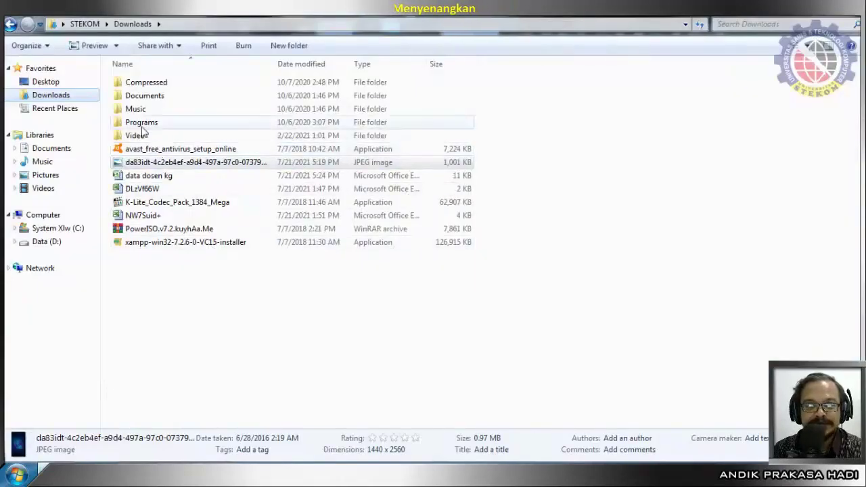
{"action": "left_click", "coordinate": [46, 242]}
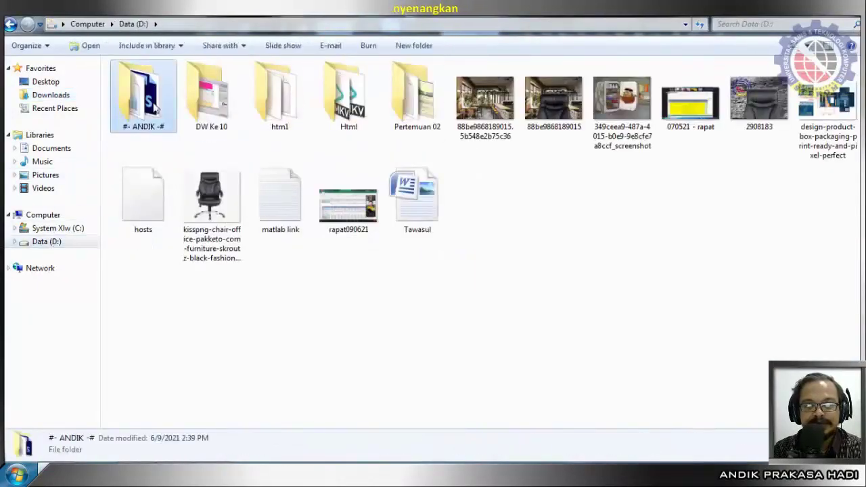
{"action": "double_click", "coordinate": [144, 98]}
{"action": "double_click", "coordinate": [153, 82]}
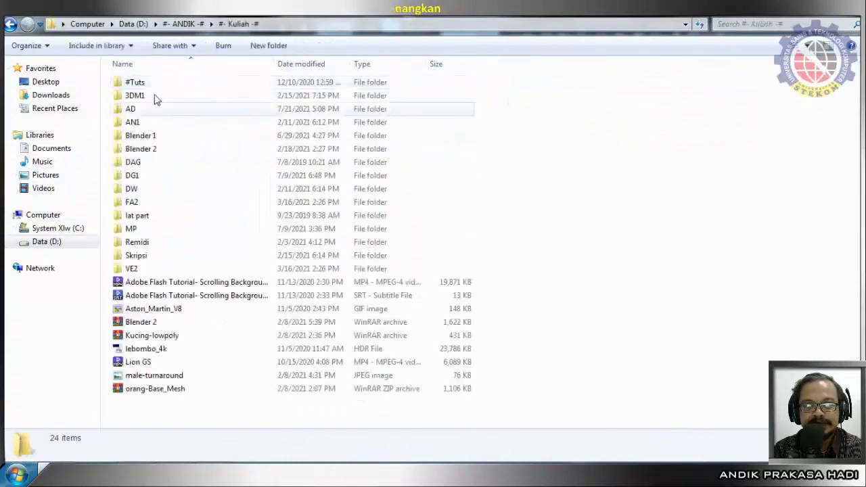
{"action": "double_click", "coordinate": [132, 112]}
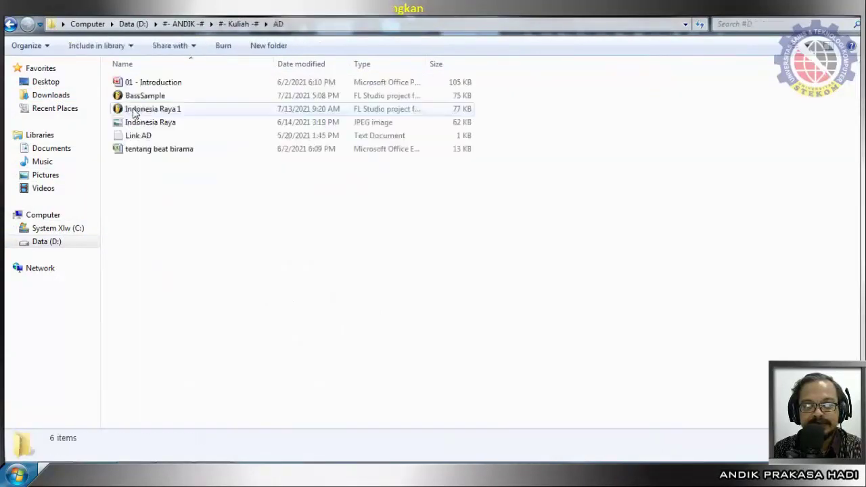
{"action": "left_click", "coordinate": [161, 126]}
{"action": "double_click", "coordinate": [161, 128]}
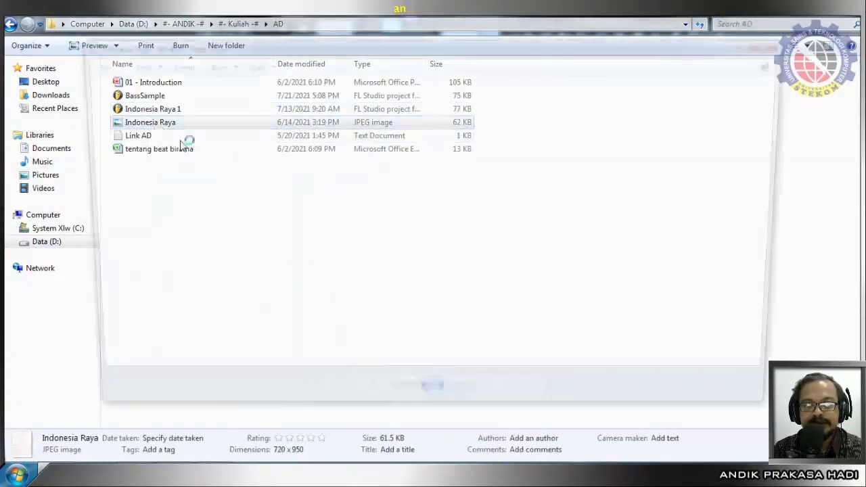
Examine the chord symbols above the opening lines of the Indonesia Raya sheet, and return to FL Studio.
{"action": "scroll", "coordinate": [399, 162], "scroll_direction": "up", "scroll_amount": 2}
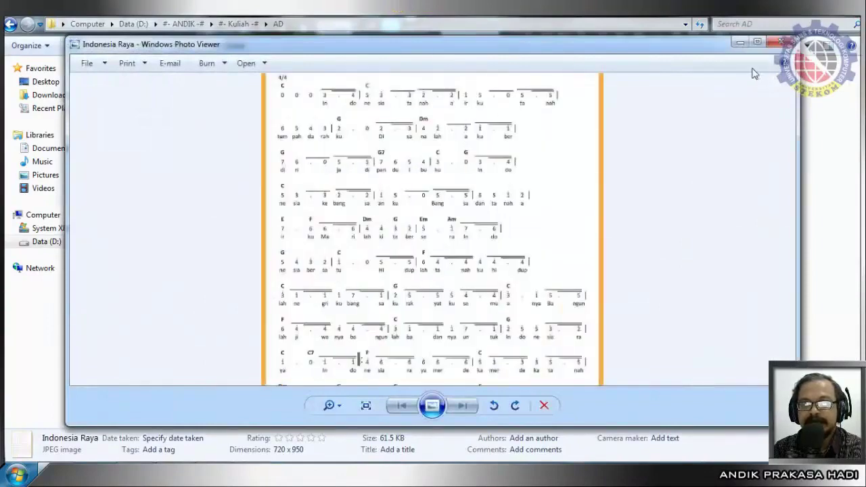
{"action": "left_click", "coordinate": [757, 41]}
{"action": "scroll", "coordinate": [389, 93], "scroll_direction": "up", "scroll_amount": 1}
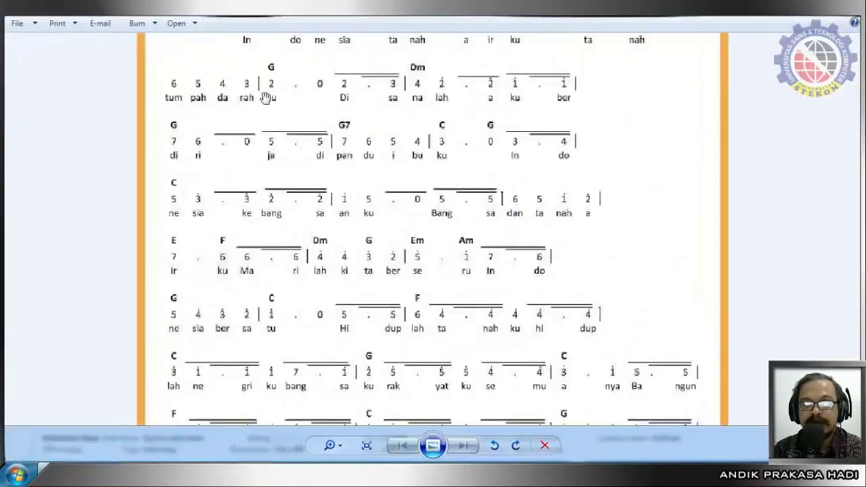
{"action": "scroll", "coordinate": [271, 93], "scroll_direction": "up", "scroll_amount": 1}
{"action": "left_click_drag", "start_coordinate": [678, 183], "coordinate": [678, 350]}
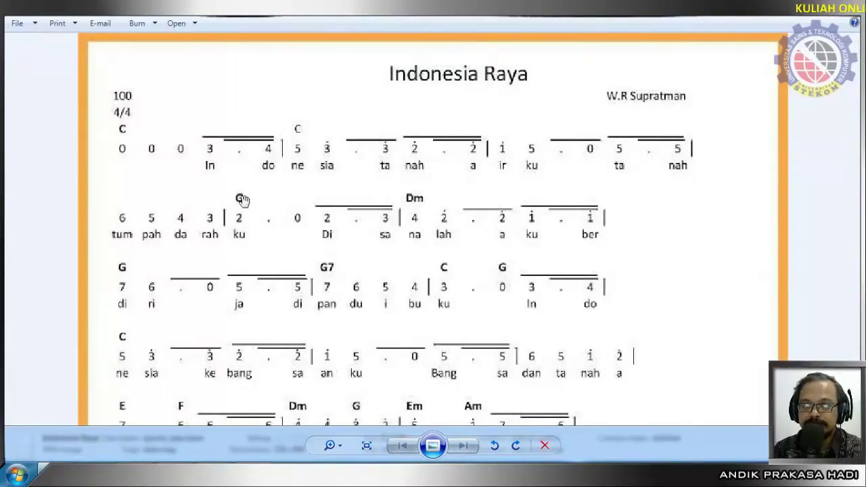
{"action": "key", "text": "alt+F4"}
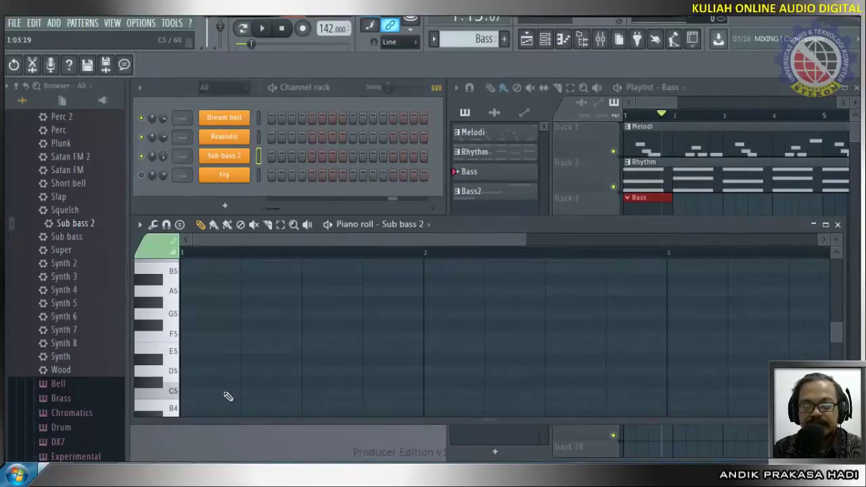
Draw a one-bar C5 note at bar 1 of the Sub bass 2 channel in the Bass pattern.
{"action": "scroll", "coordinate": [248, 383], "scroll_direction": "down", "scroll_amount": 2}
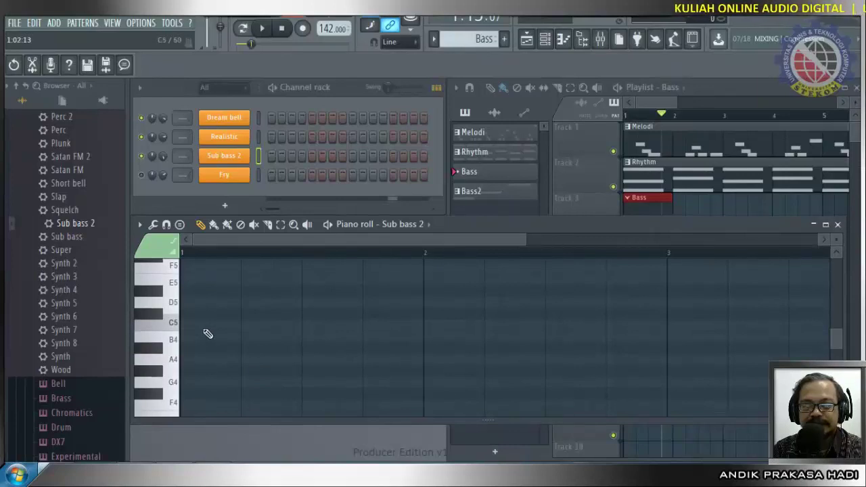
{"action": "scroll", "coordinate": [208, 333], "scroll_direction": "up", "scroll_amount": 1}
{"action": "left_click", "coordinate": [185, 359]}
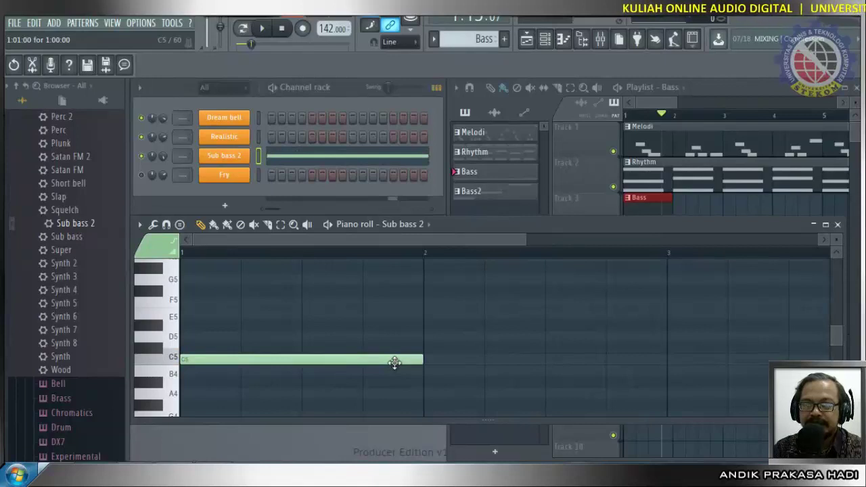
Open the Dream bell piano roll in the Melodi pattern and audition the C#5 and D#5 keys.
{"action": "left_click", "coordinate": [474, 132]}
{"action": "right_click", "coordinate": [226, 119]}
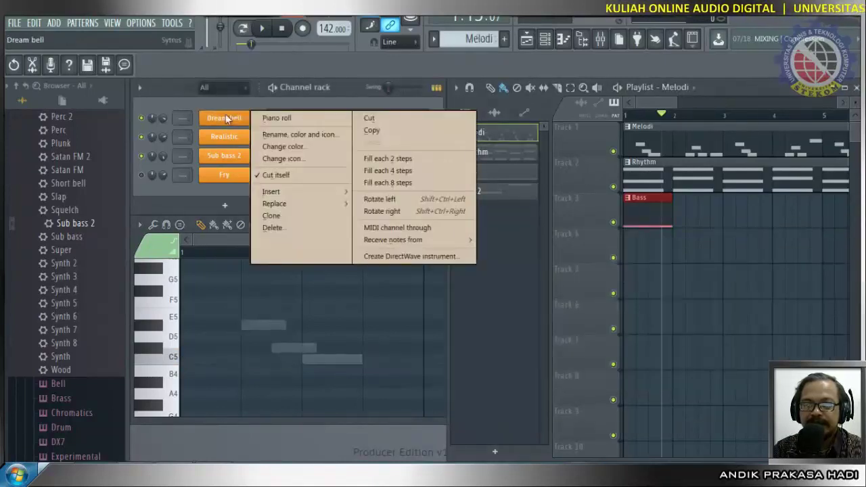
{"action": "left_click", "coordinate": [281, 118]}
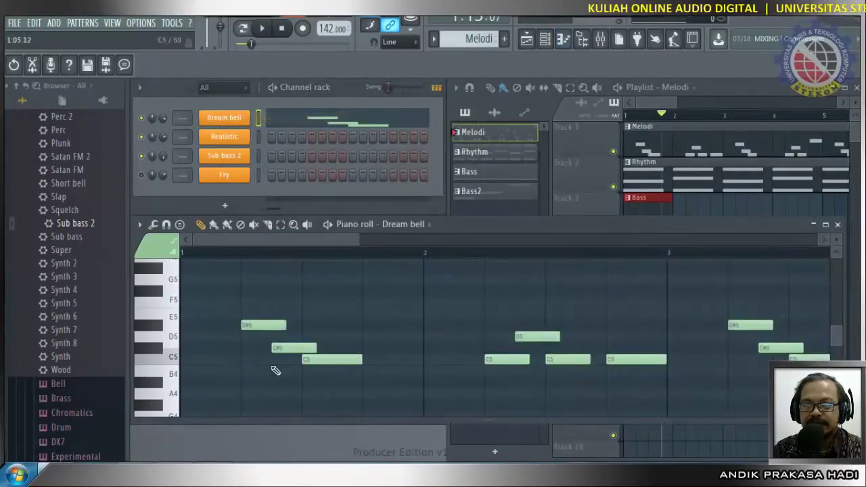
{"action": "left_click", "coordinate": [161, 350]}
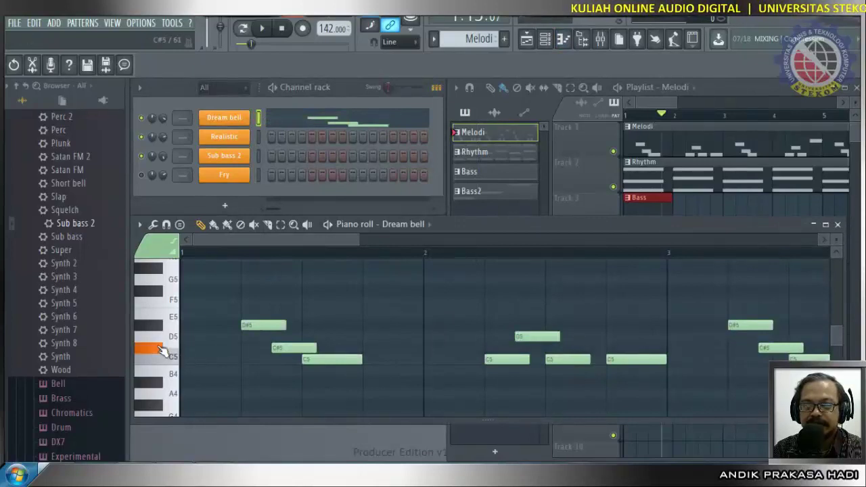
{"action": "left_click", "coordinate": [159, 330]}
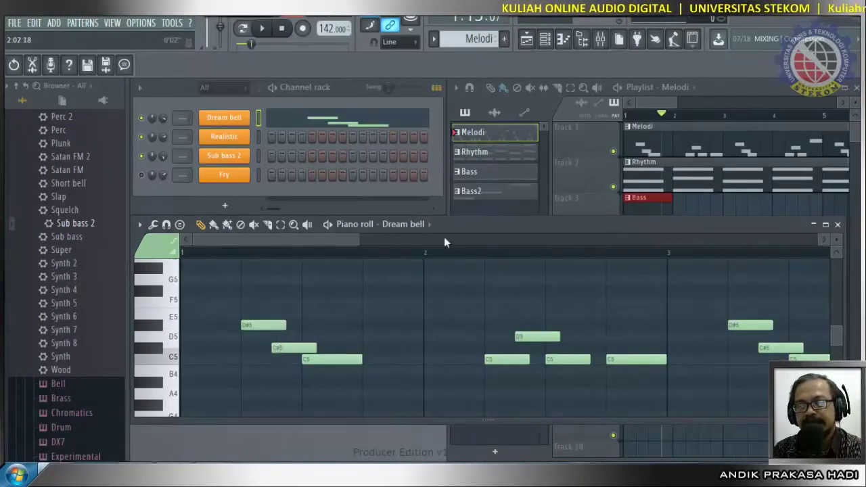
Return to the Bass pattern and show the Sub bass 2 channel's notes in the piano roll.
{"action": "left_click", "coordinate": [473, 172]}
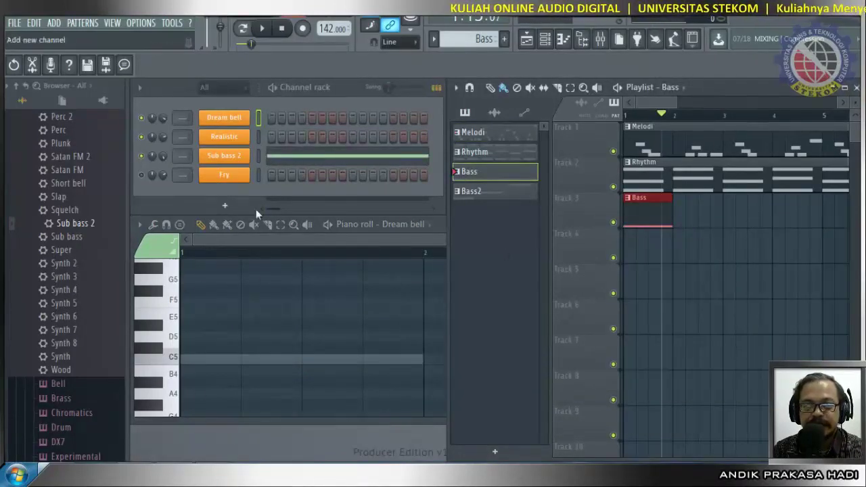
{"action": "left_click", "coordinate": [402, 224]}
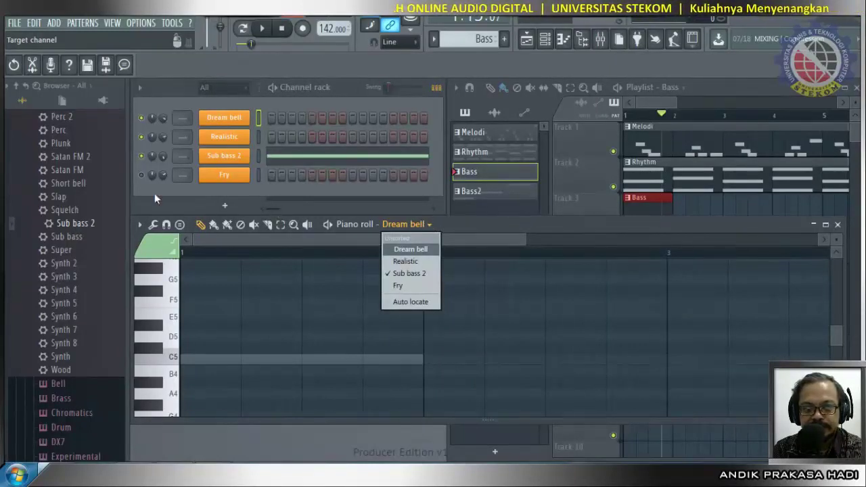
{"action": "left_click", "coordinate": [514, 226]}
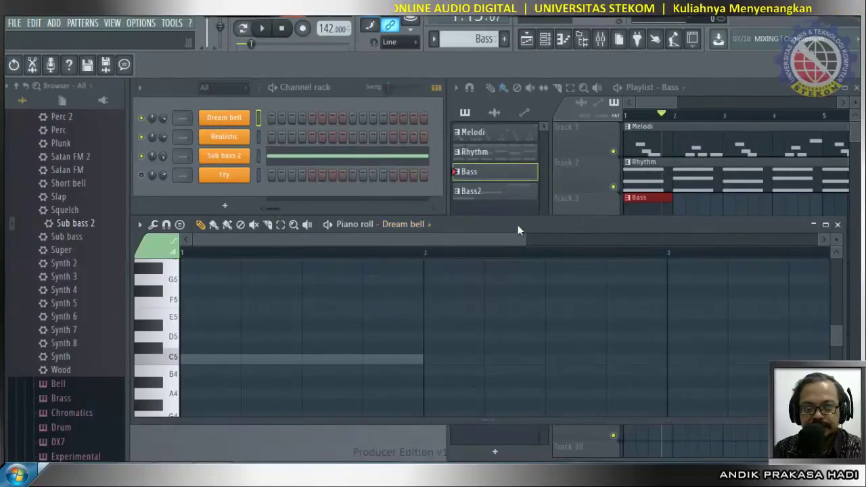
{"action": "left_click", "coordinate": [489, 175]}
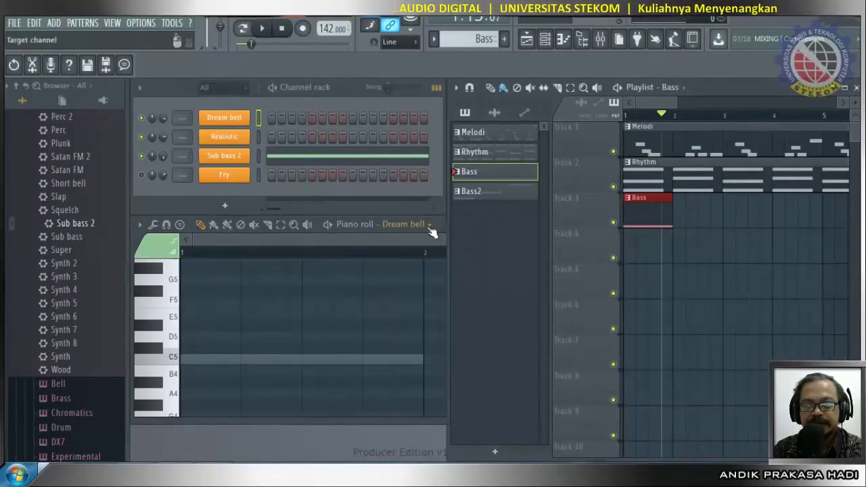
{"action": "left_click", "coordinate": [224, 155]}
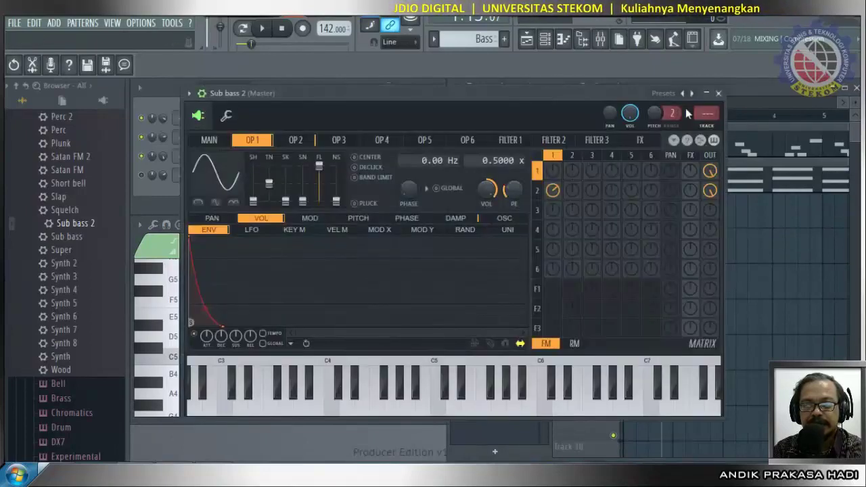
{"action": "left_click", "coordinate": [717, 92]}
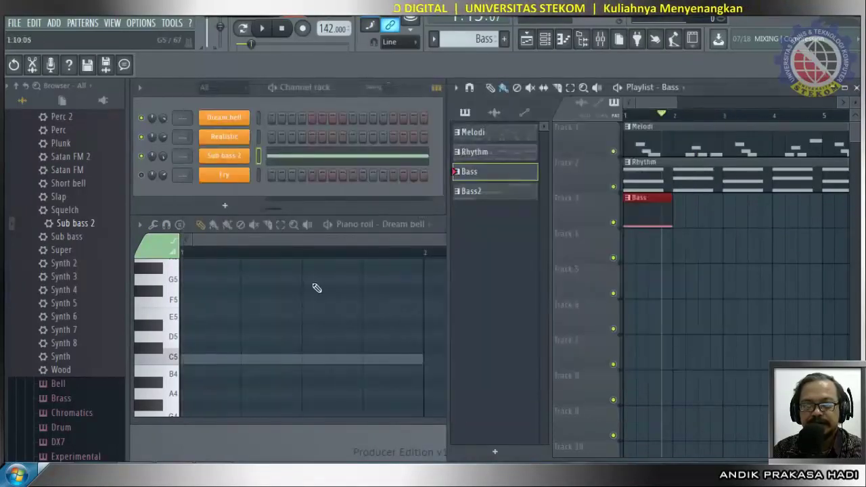
{"action": "left_click", "coordinate": [401, 227]}
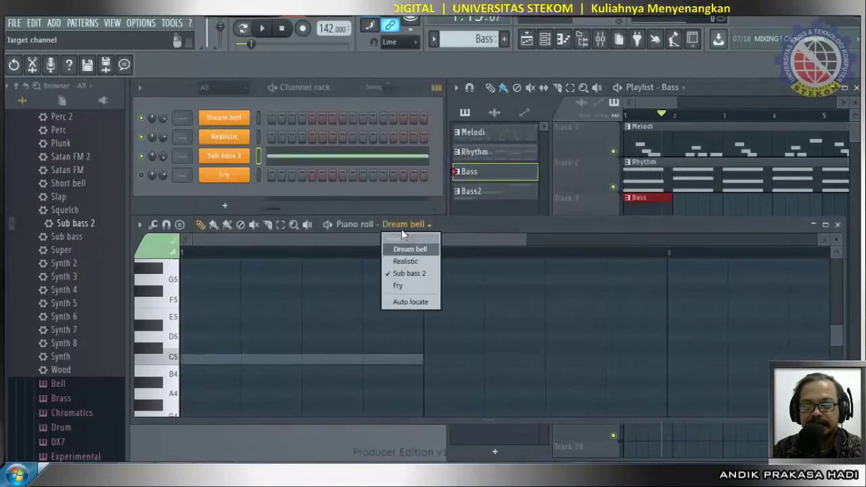
{"action": "left_click", "coordinate": [416, 276]}
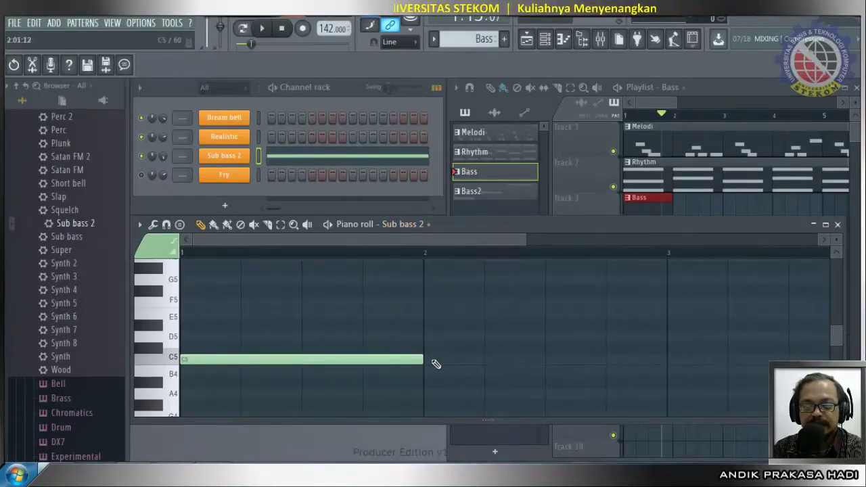
Draw a one-bar note at bar 2, try it at D#5, and move it to C5.
{"action": "left_click", "coordinate": [187, 357]}
{"action": "left_click", "coordinate": [427, 348]}
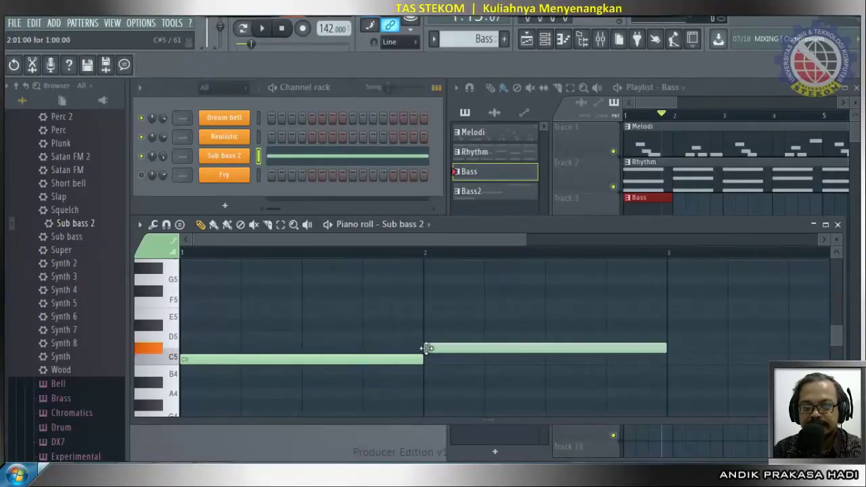
{"action": "left_click_drag", "start_coordinate": [452, 348], "coordinate": [456, 325]}
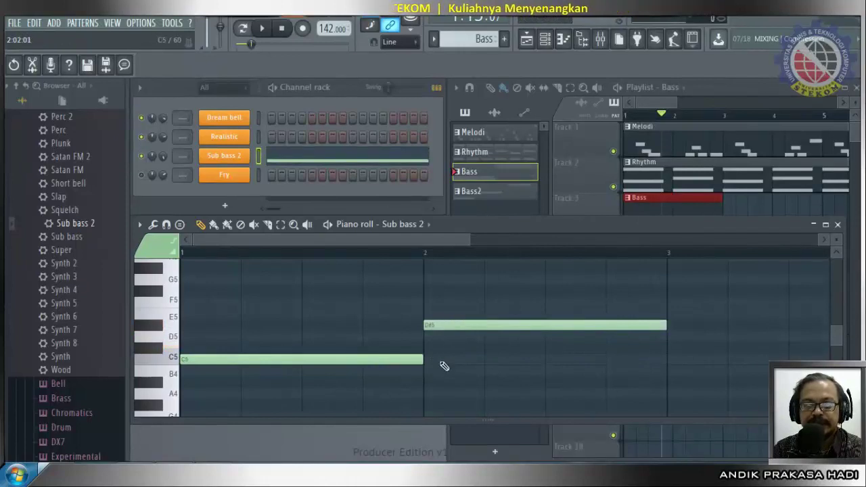
{"action": "left_click_drag", "start_coordinate": [393, 238], "coordinate": [497, 247]}
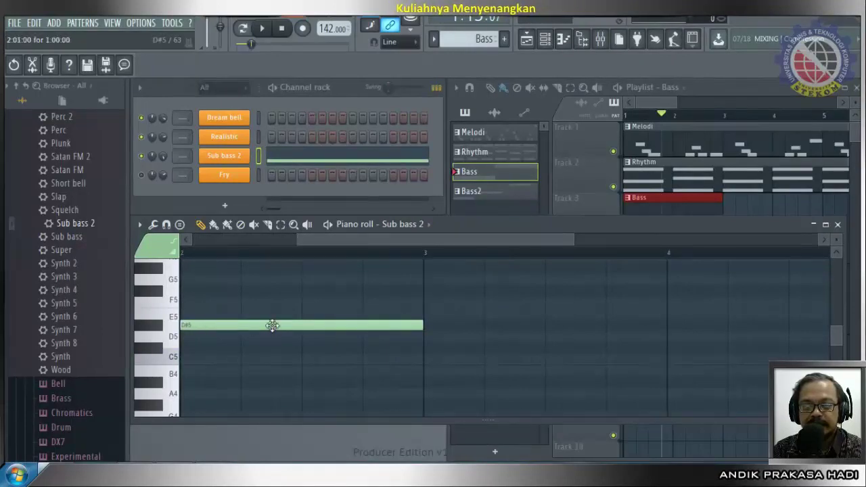
{"action": "left_click_drag", "start_coordinate": [410, 241], "coordinate": [302, 256]}
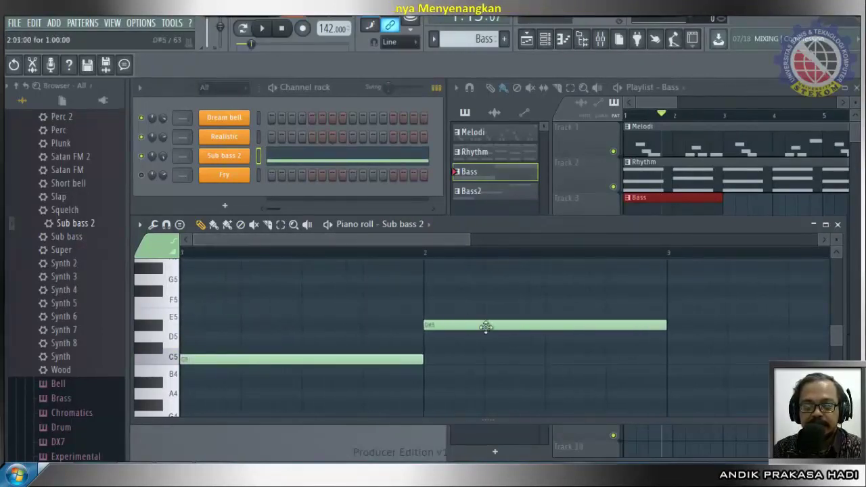
{"action": "left_click", "coordinate": [486, 327]}
{"action": "left_click_drag", "start_coordinate": [486, 327], "coordinate": [488, 366]}
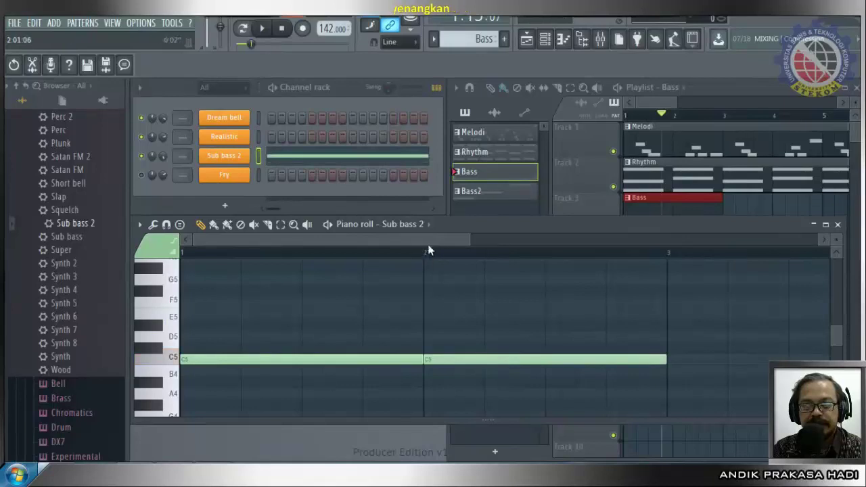
Add one-bar D#5 notes at bars 3 and 4 of the Sub bass 2 channel.
{"action": "left_click_drag", "start_coordinate": [427, 241], "coordinate": [502, 241]}
{"action": "left_click", "coordinate": [509, 326]}
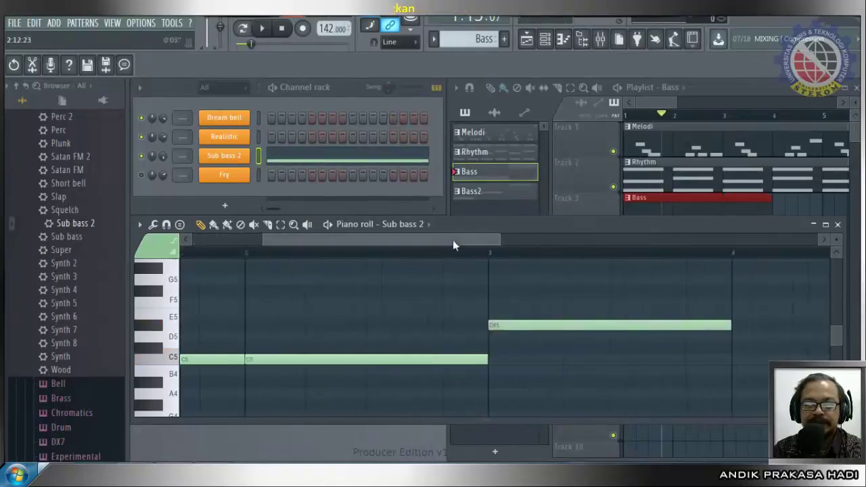
{"action": "left_click_drag", "start_coordinate": [445, 239], "coordinate": [549, 263]}
{"action": "left_click", "coordinate": [470, 326]}
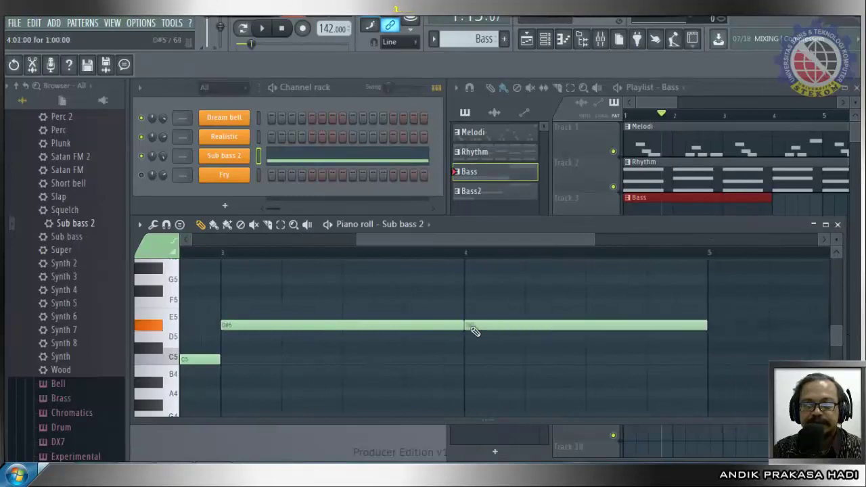
Audition the G5 key and draw one-bar G5 notes at bars 5 and 6.
{"action": "left_click_drag", "start_coordinate": [512, 241], "coordinate": [567, 244]}
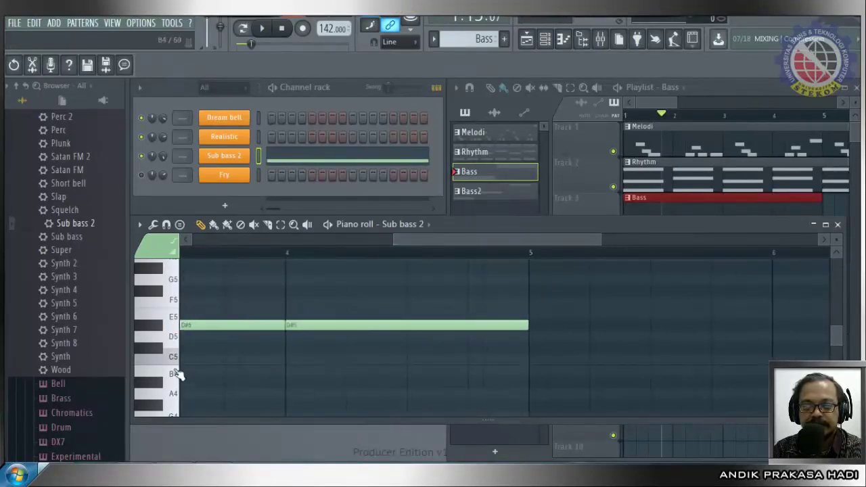
{"action": "left_click", "coordinate": [180, 287]}
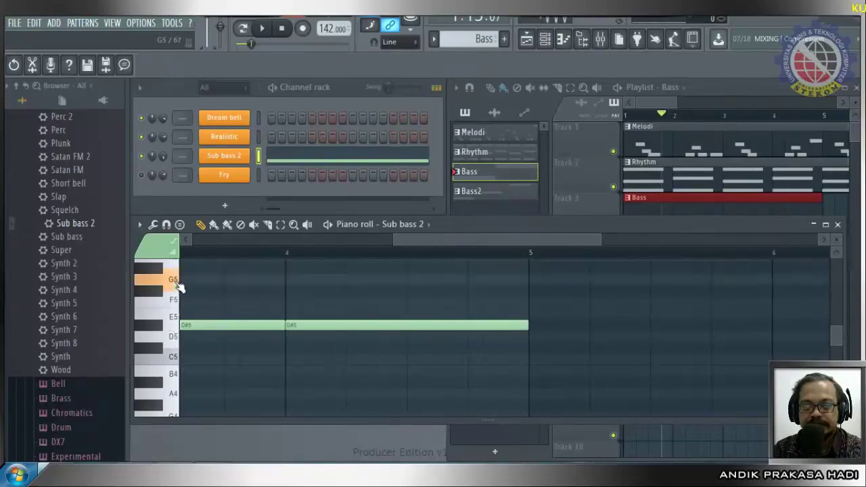
{"action": "left_click", "coordinate": [545, 280]}
{"action": "left_click_drag", "start_coordinate": [529, 246], "coordinate": [610, 246]}
{"action": "left_click", "coordinate": [493, 280]}
{"action": "left_click_drag", "start_coordinate": [493, 280], "coordinate": [484, 288]}
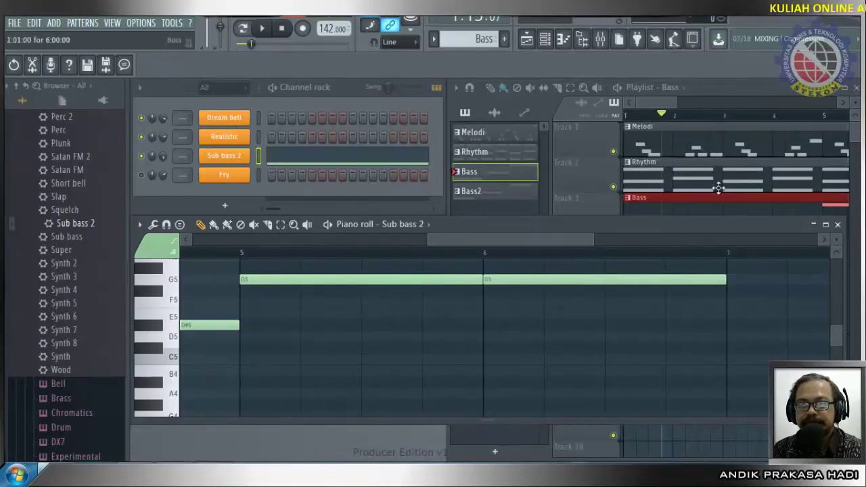
Replace the C5 note at bar 2 by stretching the bar 1 C5 note to about one and three-quarter bars.
{"action": "left_click_drag", "start_coordinate": [539, 240], "coordinate": [608, 277]}
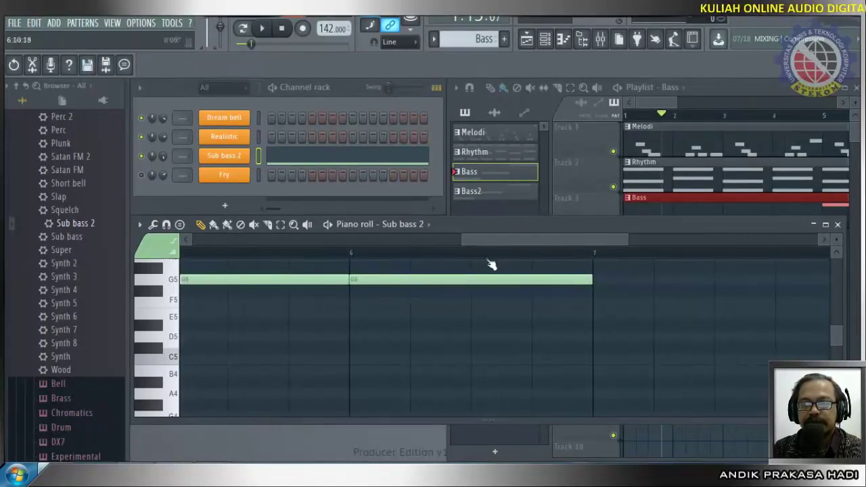
{"action": "left_click_drag", "start_coordinate": [520, 250], "coordinate": [300, 274]}
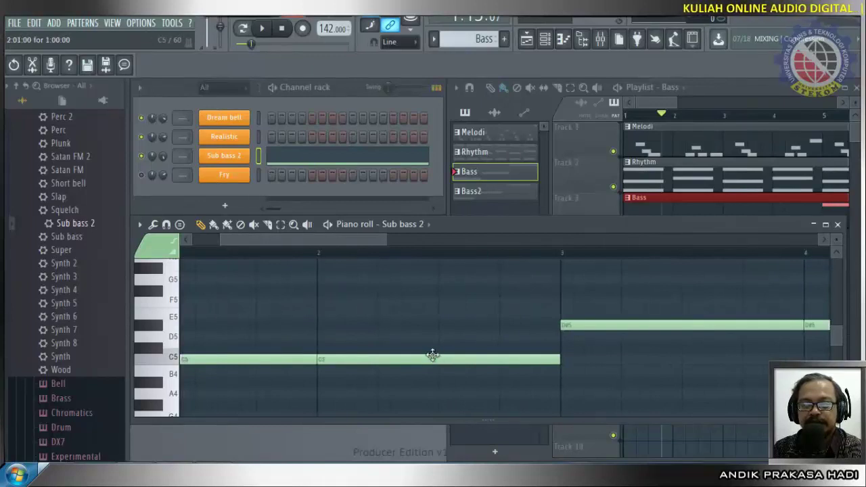
{"action": "left_click_drag", "start_coordinate": [318, 359], "coordinate": [500, 373]}
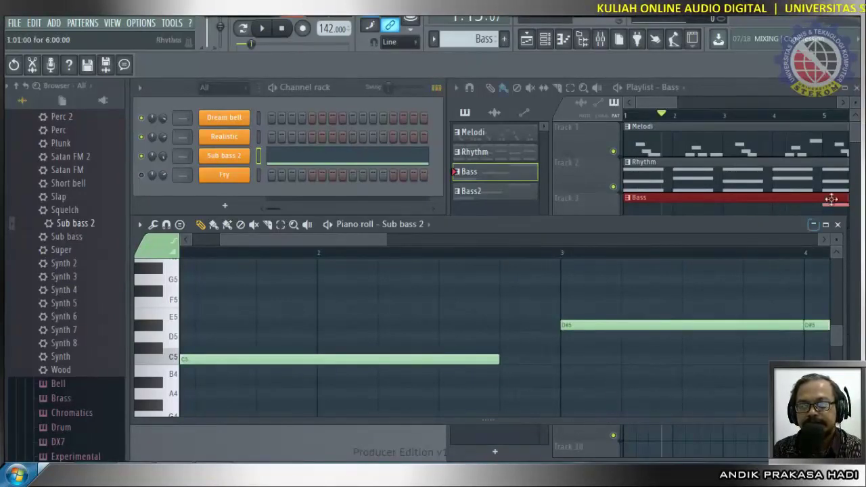
Examine the Bass clip in the playlist against the Melodi and Rhythm clips above it.
{"action": "left_click", "coordinate": [740, 110]}
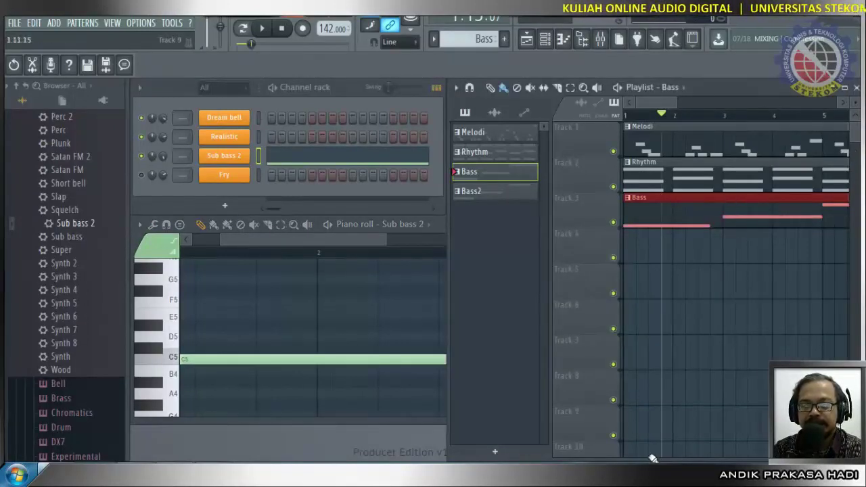
{"action": "left_click_drag", "start_coordinate": [666, 103], "coordinate": [624, 118]}
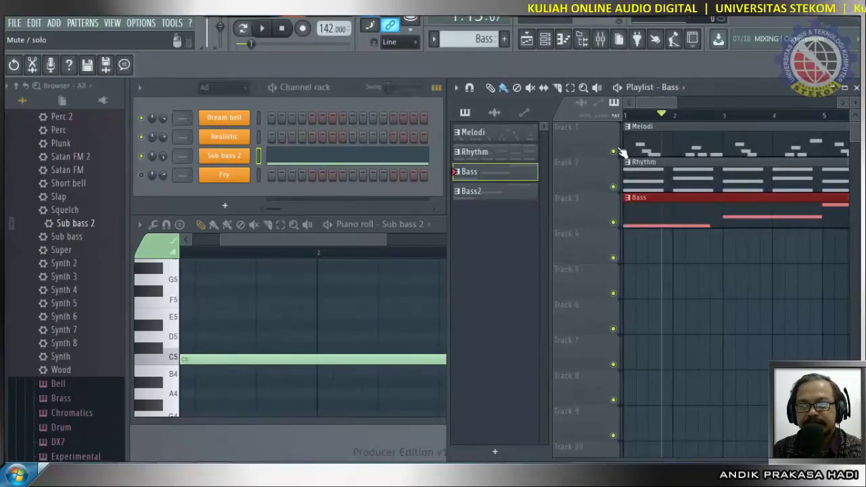
{"action": "right_click", "coordinate": [486, 174]}
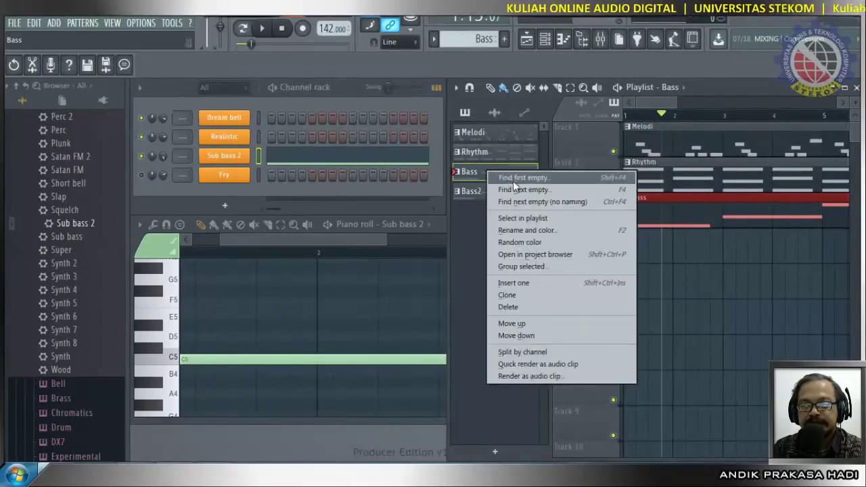
{"action": "left_click", "coordinate": [469, 175]}
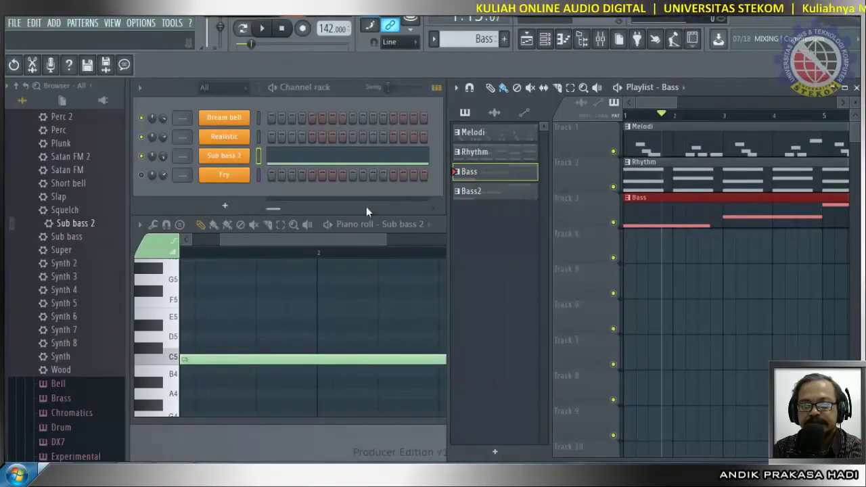
Shorten the C5 note to end at bar 2 and draw a one-bar C#5 note at bar 2.
{"action": "double_click", "coordinate": [441, 226]}
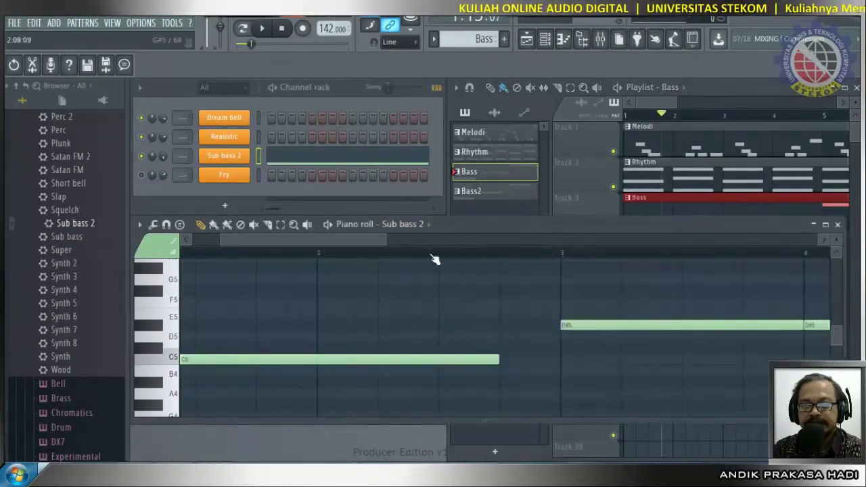
{"action": "left_click_drag", "start_coordinate": [499, 360], "coordinate": [330, 356]}
{"action": "left_click", "coordinate": [322, 349]}
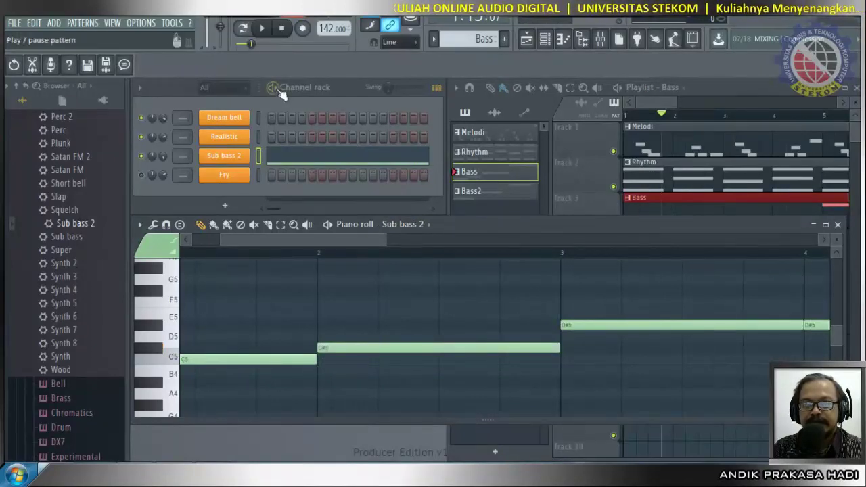
Play back the Bass pattern on its own and the full playlist arrangement, stopping each playback.
{"action": "left_click", "coordinate": [242, 28]}
{"action": "left_click", "coordinate": [273, 37]}
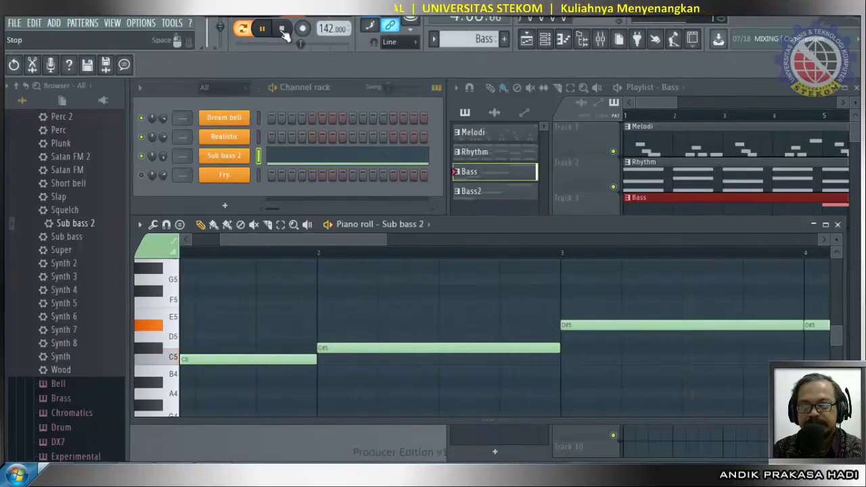
{"action": "left_click", "coordinate": [282, 29]}
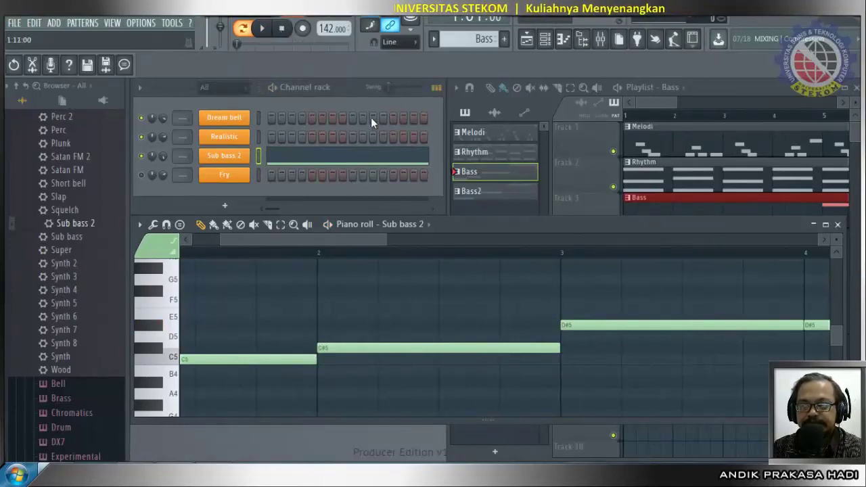
{"action": "left_click", "coordinate": [264, 30]}
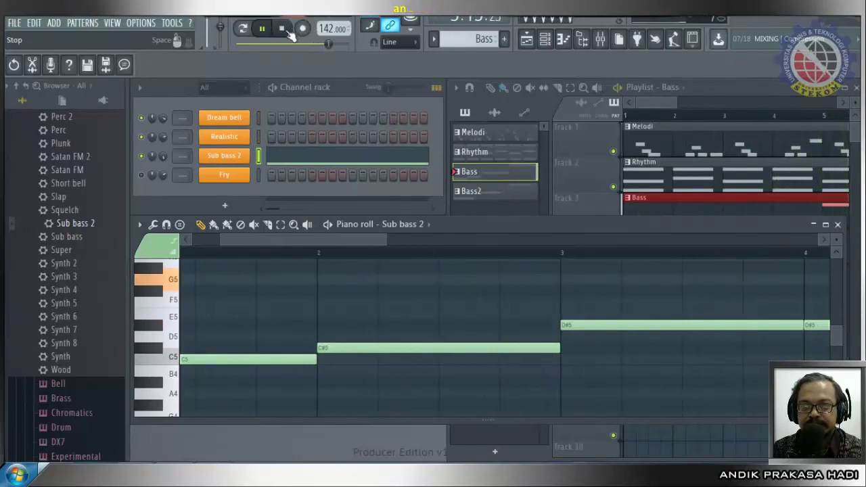
{"action": "left_click", "coordinate": [282, 28]}
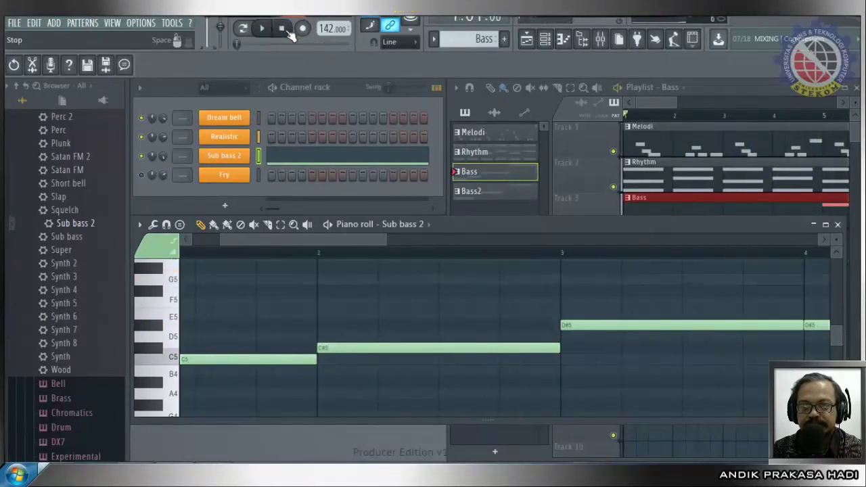
Delete the D#5 note at bar 4 of the Sub bass 2 channel.
{"action": "left_click_drag", "start_coordinate": [364, 240], "coordinate": [428, 259]}
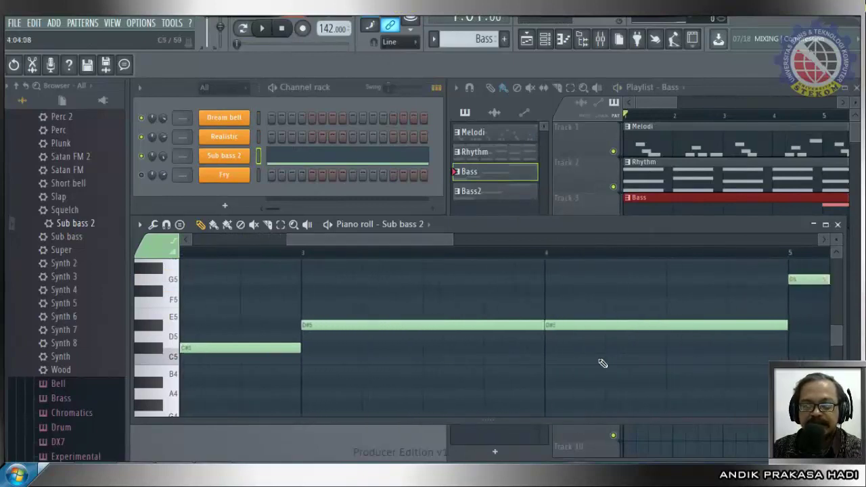
{"action": "right_click", "coordinate": [572, 328]}
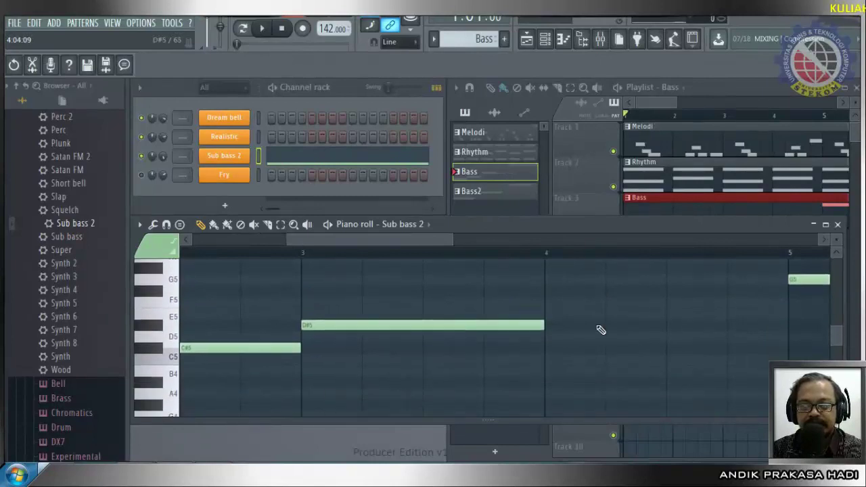
{"action": "scroll", "coordinate": [600, 329], "scroll_direction": "up", "scroll_amount": 2}
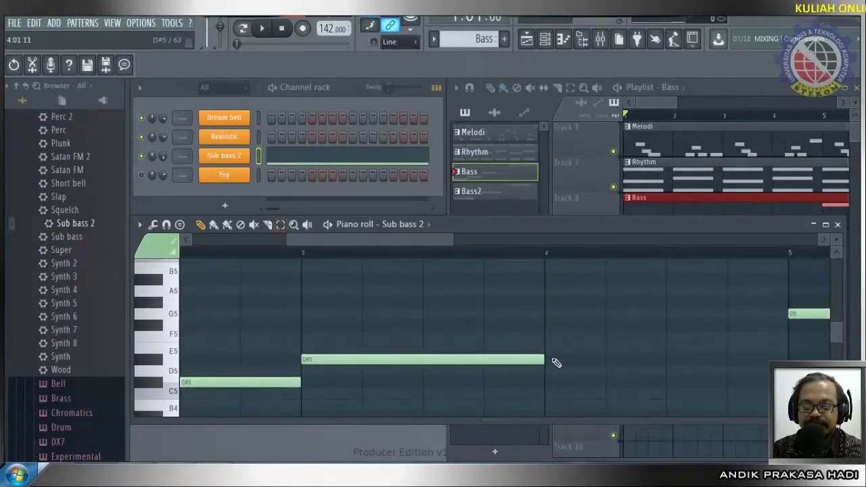
{"action": "scroll", "coordinate": [554, 370], "scroll_direction": "down", "scroll_amount": 2}
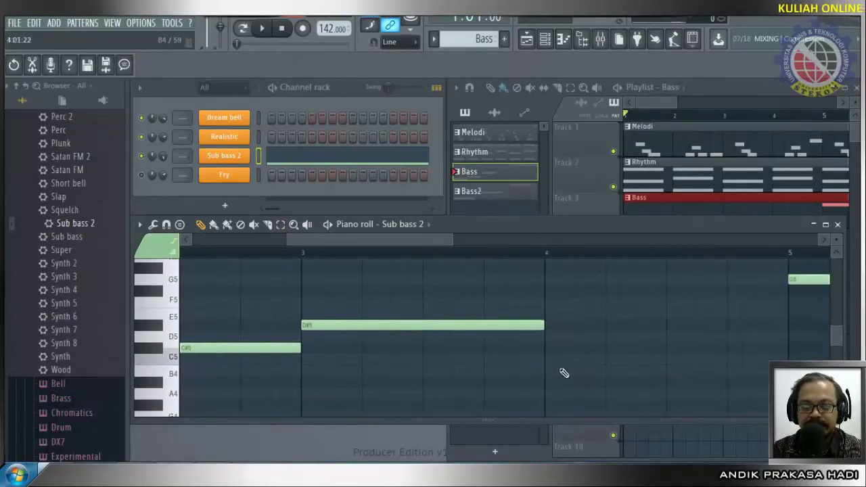
Audition the white keys from C5 up to G5 on the Sub bass 2 piano keyboard.
{"action": "left_click", "coordinate": [172, 357]}
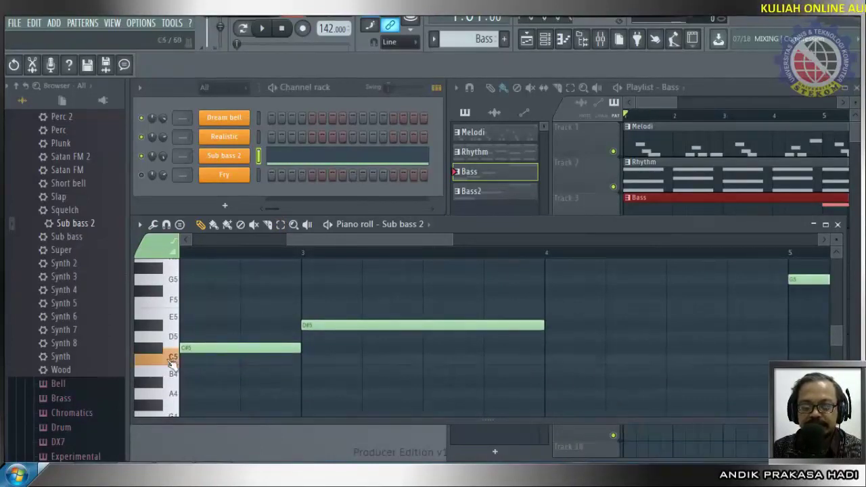
{"action": "left_click", "coordinate": [175, 336]}
{"action": "left_click", "coordinate": [175, 318]}
{"action": "left_click", "coordinate": [176, 303]}
{"action": "left_click", "coordinate": [176, 281]}
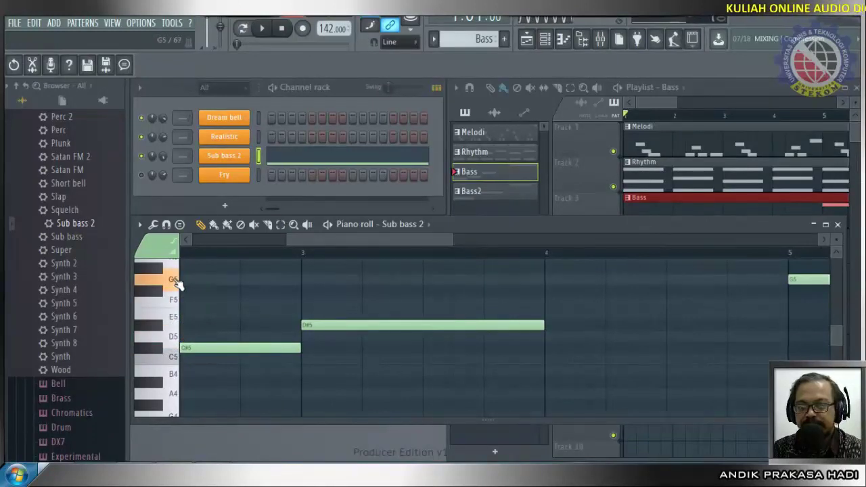
{"action": "left_click", "coordinate": [175, 282]}
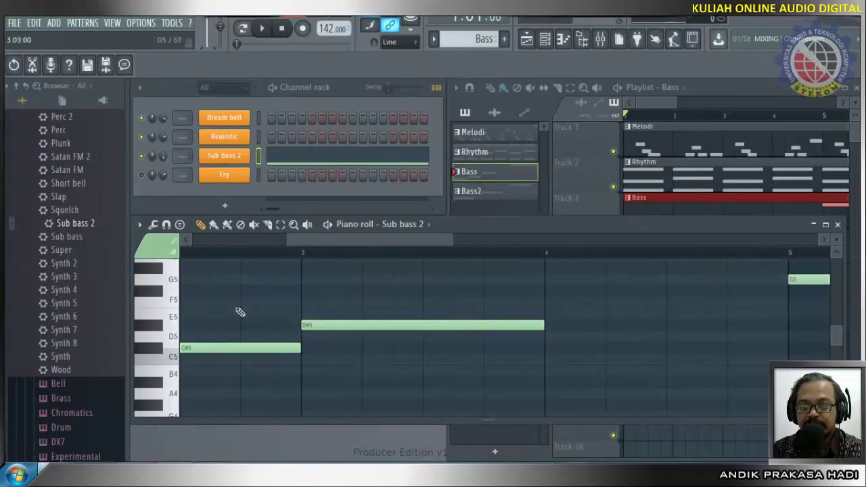
{"action": "left_click", "coordinate": [551, 359]}
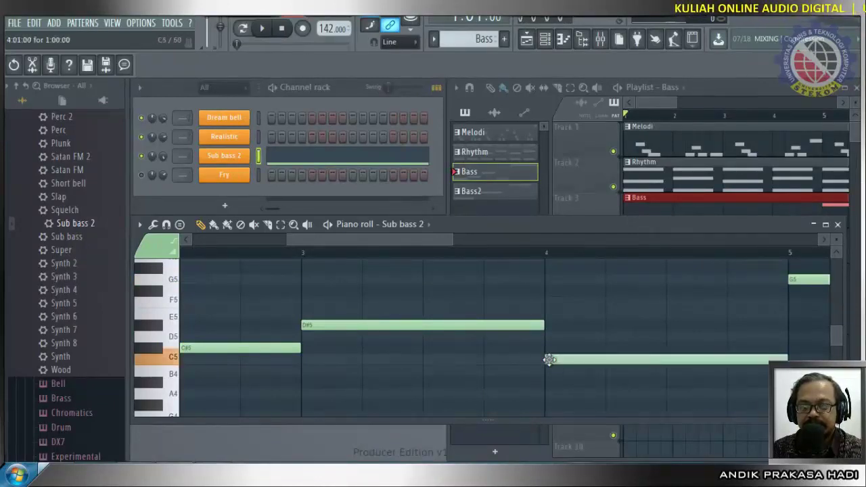
{"action": "left_click_drag", "start_coordinate": [734, 359], "coordinate": [609, 364]}
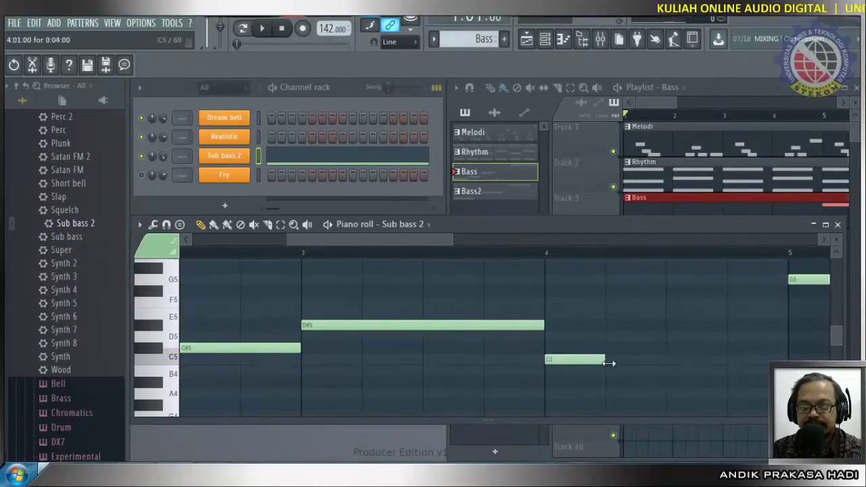
{"action": "right_click", "coordinate": [591, 362]}
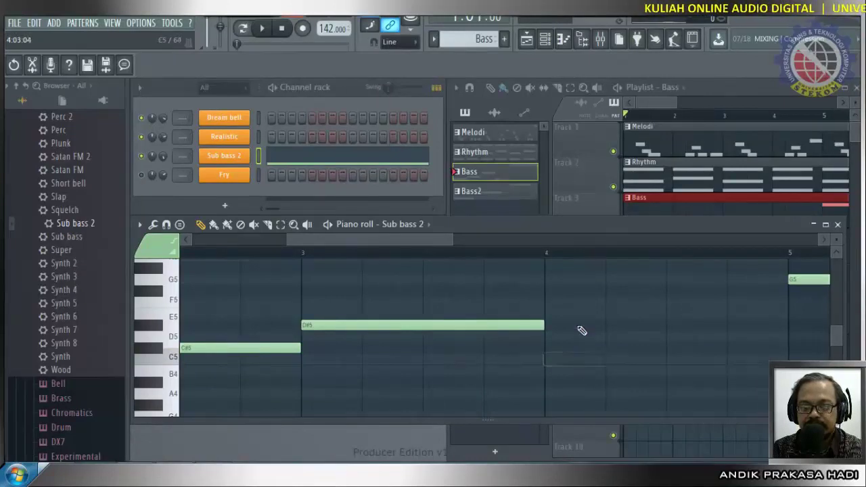
Draw consecutive one-beat G5, E5 and C5 notes from the start of bar 4 in the Sub bass 2 channel.
{"action": "left_click", "coordinate": [572, 279]}
{"action": "left_click_drag", "start_coordinate": [618, 280], "coordinate": [586, 284]}
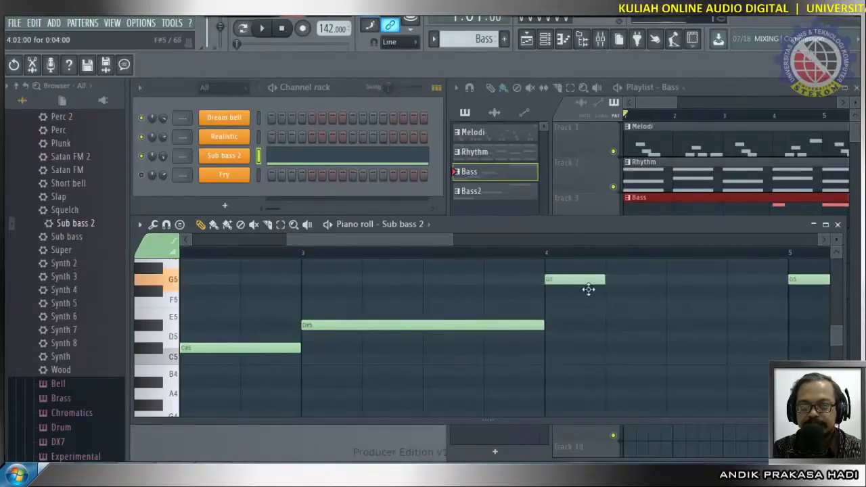
{"action": "left_click", "coordinate": [612, 314]}
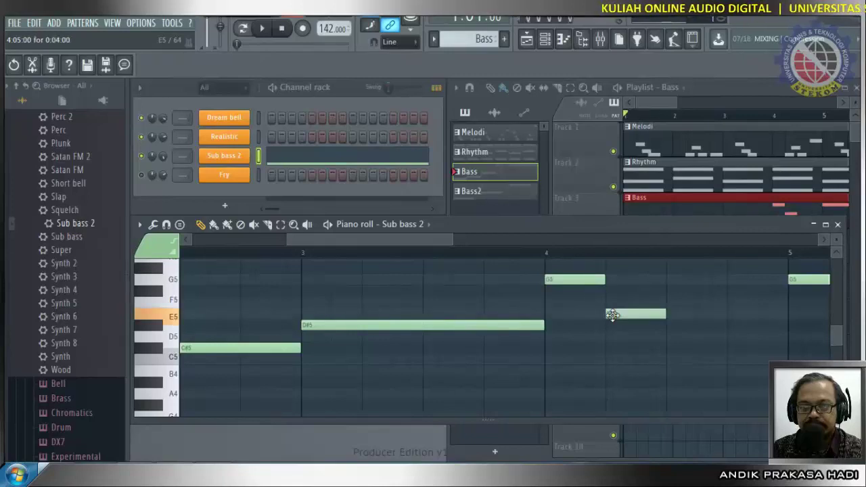
{"action": "left_click", "coordinate": [671, 360]}
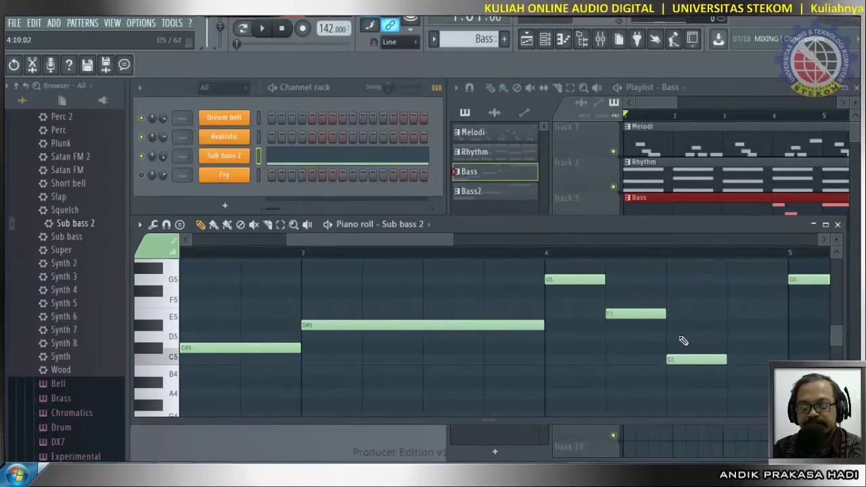
Shift the C5, E5 and G5 notes one beat later within bar 4, and play back the arrangement to check them.
{"action": "left_click_drag", "start_coordinate": [696, 359], "coordinate": [761, 360]}
{"action": "left_click_drag", "start_coordinate": [643, 315], "coordinate": [706, 320]}
{"action": "left_click_drag", "start_coordinate": [592, 281], "coordinate": [653, 290]}
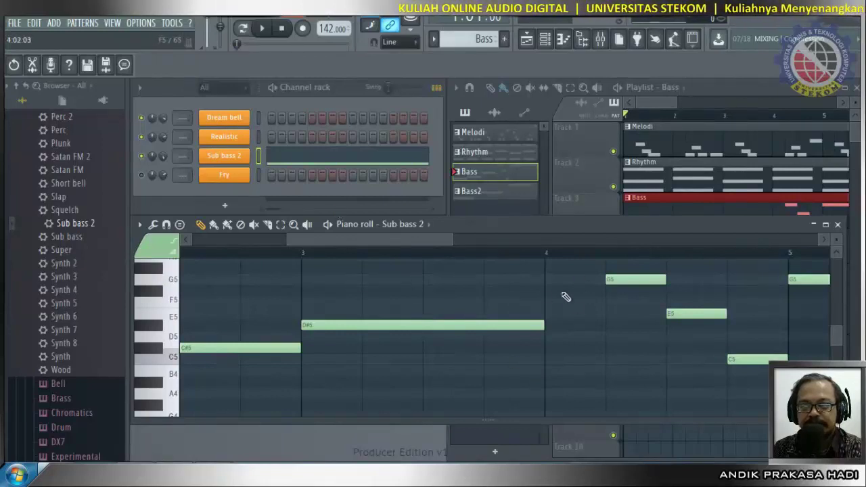
{"action": "left_click", "coordinate": [266, 31]}
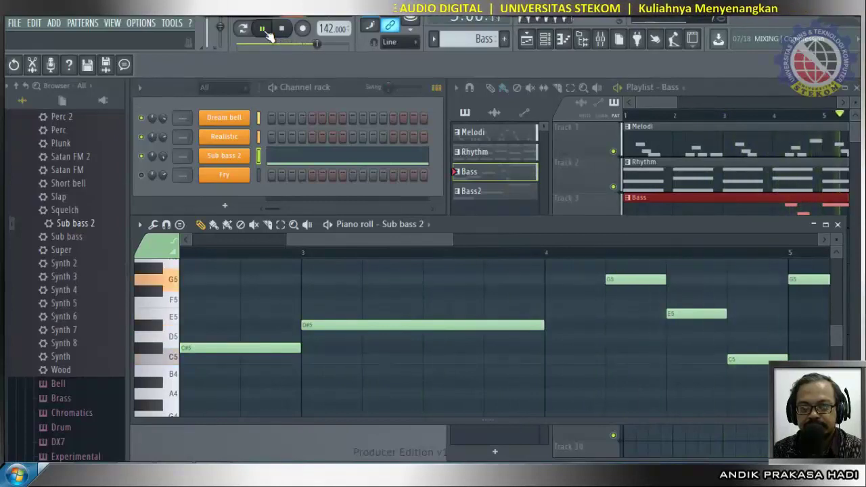
{"action": "left_click", "coordinate": [263, 30]}
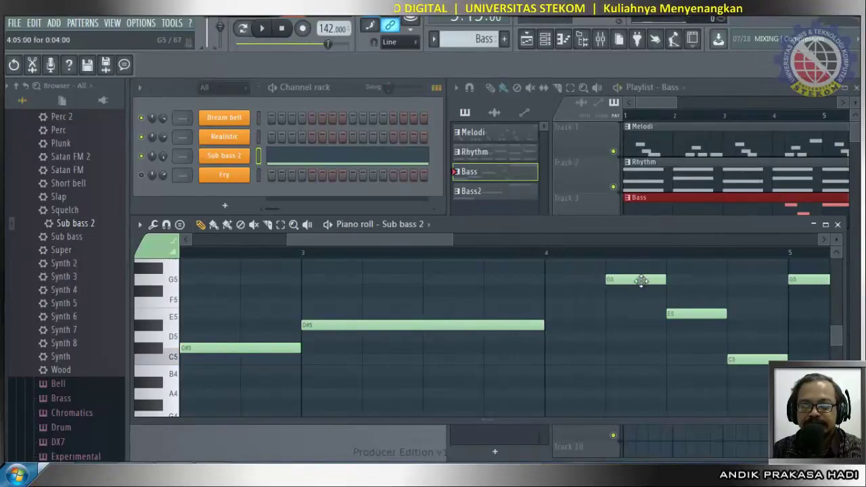
Repitch the three bar 4 notes so they run C5, G5, E5 from the second beat.
{"action": "left_click_drag", "start_coordinate": [628, 281], "coordinate": [638, 361]}
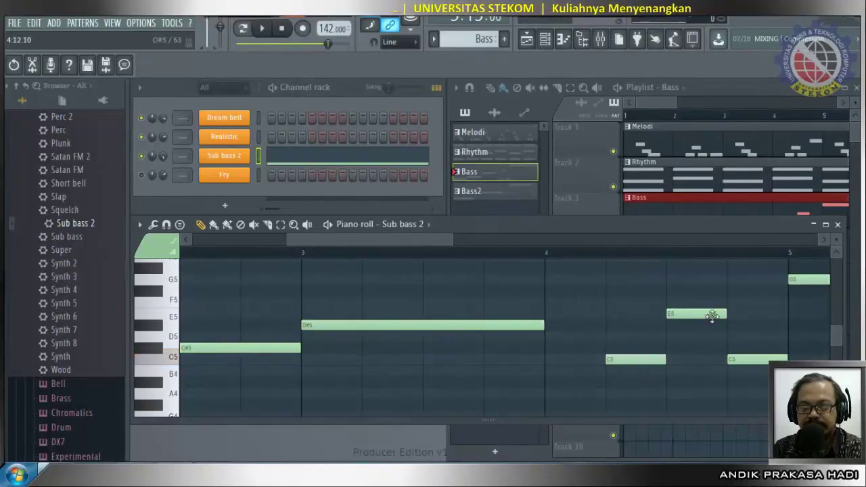
{"action": "left_click_drag", "start_coordinate": [705, 311], "coordinate": [705, 277]}
{"action": "left_click_drag", "start_coordinate": [744, 358], "coordinate": [750, 311]}
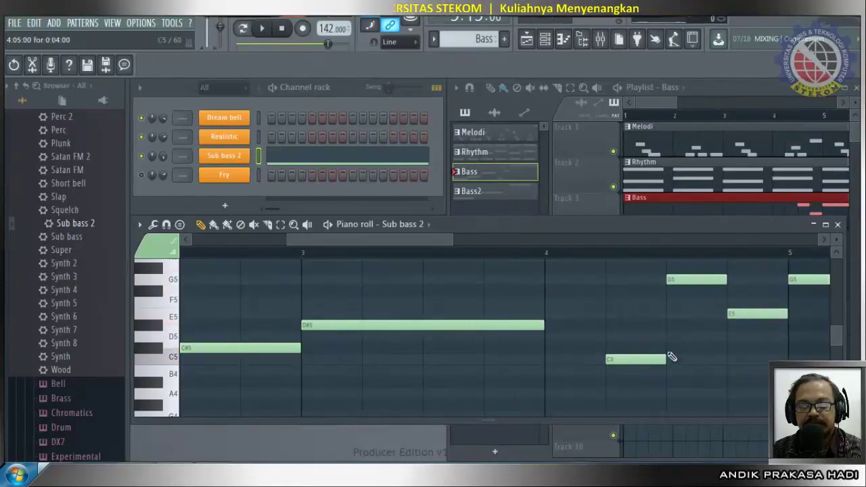
Shorten the bar 4 C5 and G5 notes to half a beat, add another half-beat C5 after the first, and play the arrangement.
{"action": "left_click_drag", "start_coordinate": [656, 360], "coordinate": [629, 366]}
{"action": "left_click", "coordinate": [646, 365]}
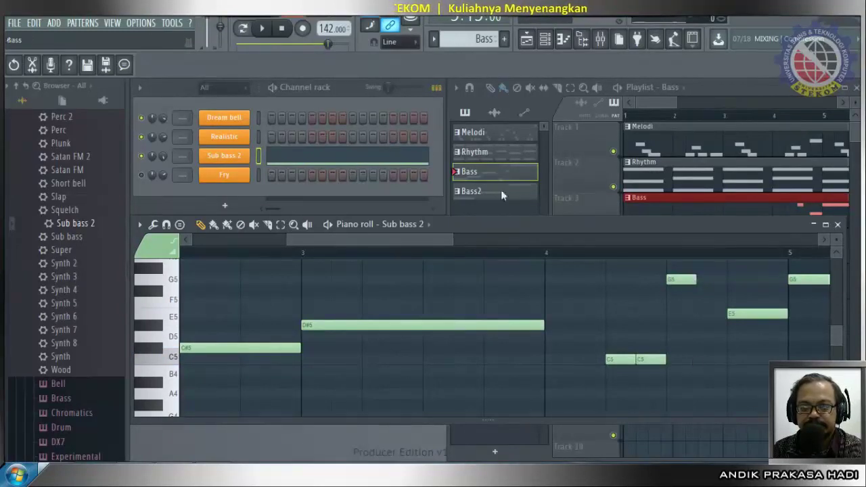
{"action": "left_click", "coordinate": [264, 30]}
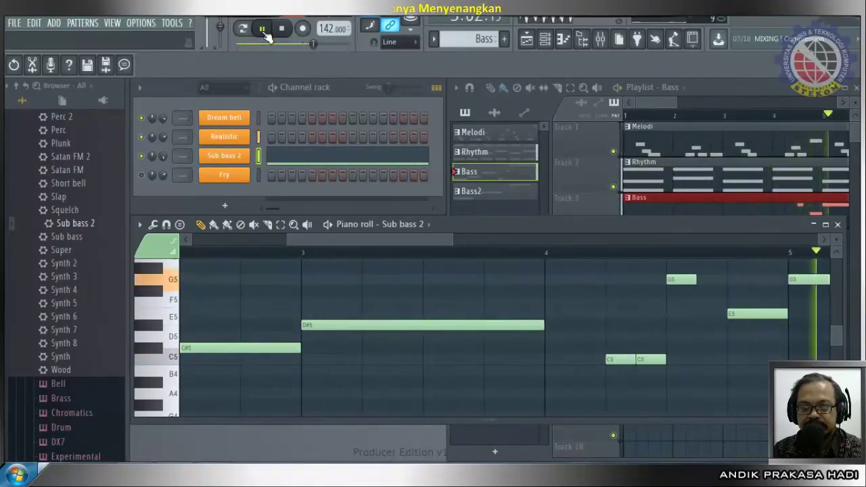
{"action": "left_click", "coordinate": [261, 28]}
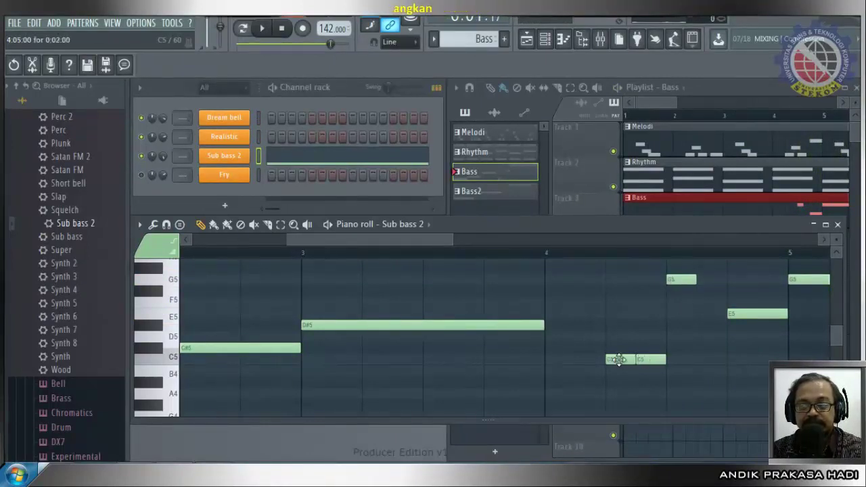
Shift the two bar 4 C5 notes half a beat earlier and add a third C5 right after them while auditioning the arrangement.
{"action": "left_click_drag", "start_coordinate": [618, 359], "coordinate": [587, 359]}
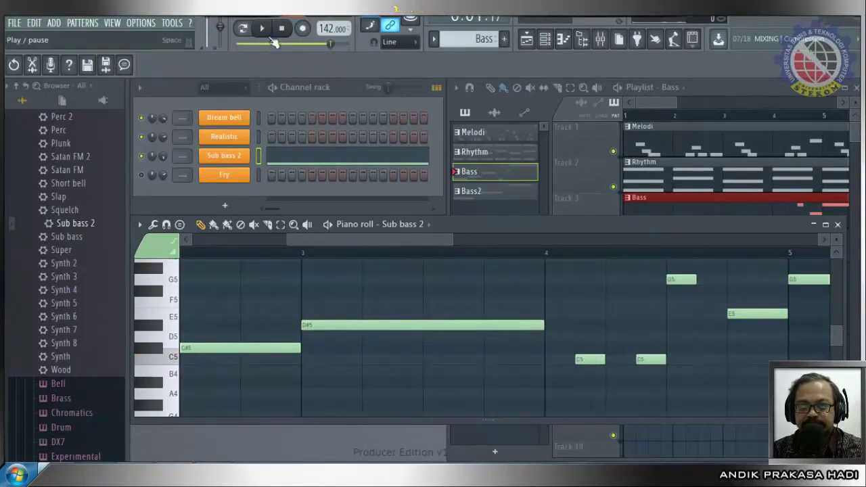
{"action": "left_click", "coordinate": [264, 30]}
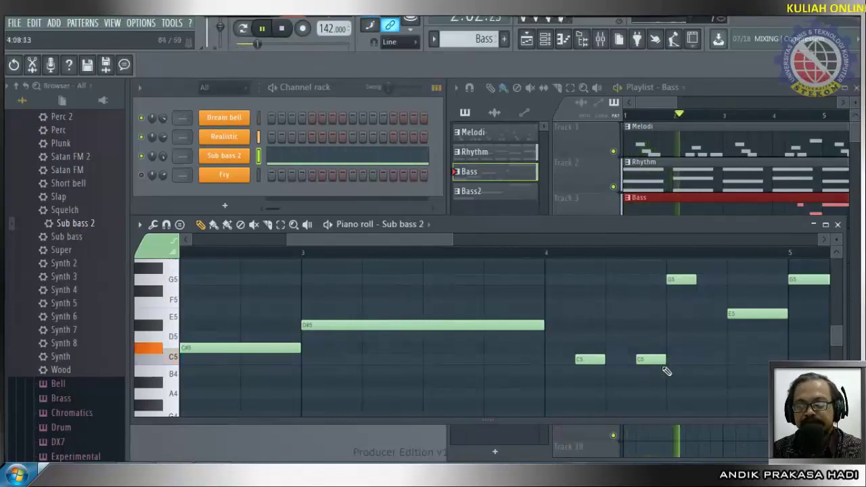
{"action": "left_click_drag", "start_coordinate": [647, 359], "coordinate": [619, 359]}
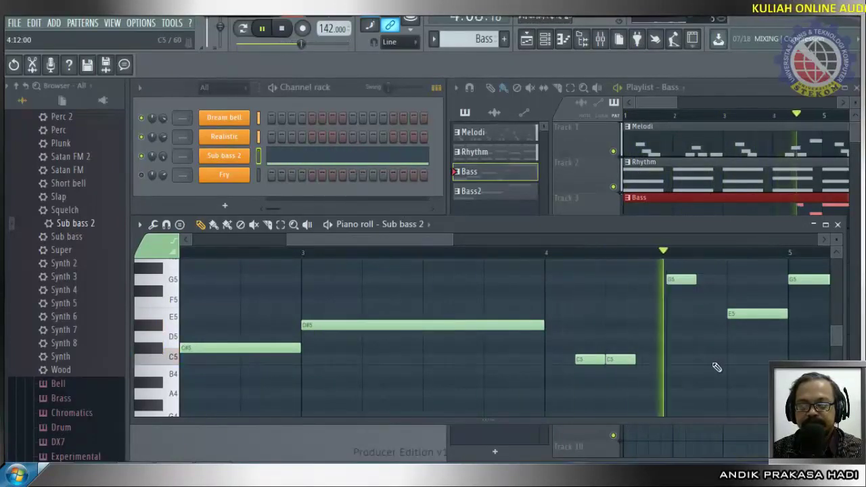
{"action": "left_click_drag", "start_coordinate": [621, 359], "coordinate": [640, 360]}
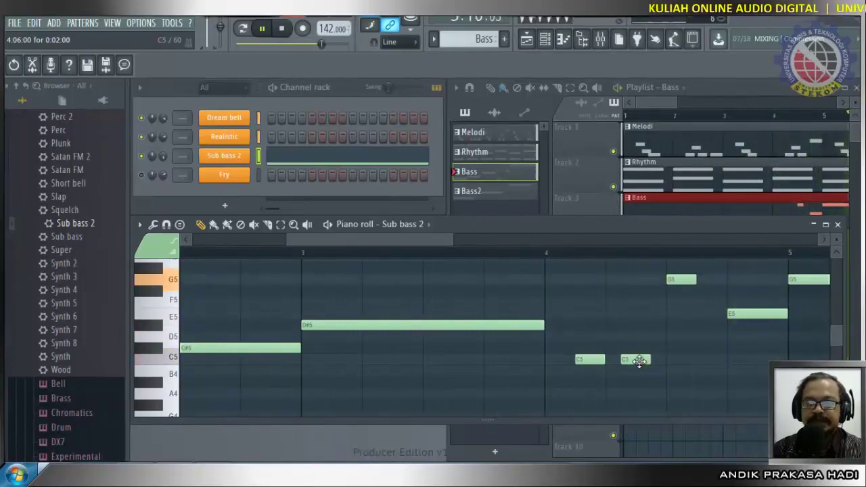
{"action": "left_click_drag", "start_coordinate": [639, 361], "coordinate": [625, 361]}
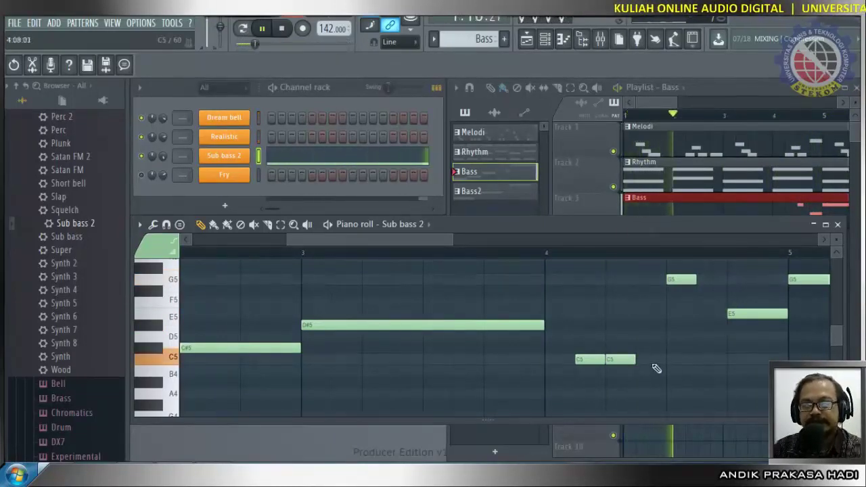
{"action": "left_click", "coordinate": [639, 359]}
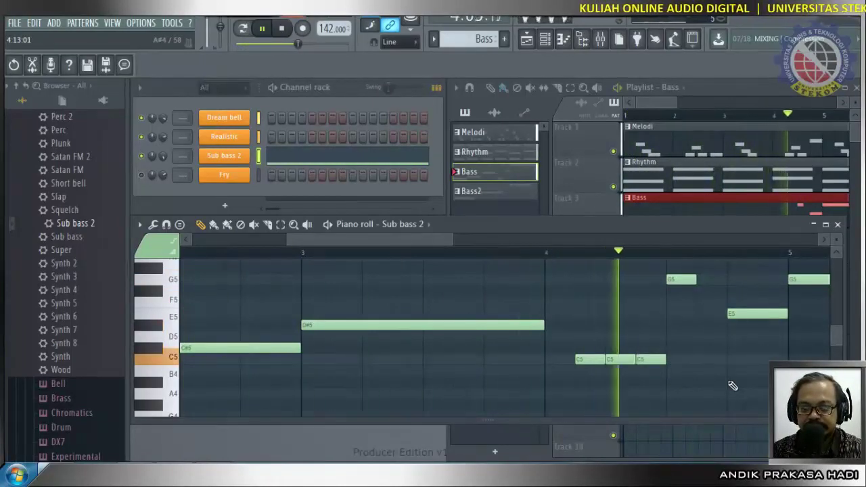
{"action": "key", "text": "space"}
Delete the G5 note in bar 4, lower the E5 note to C5, and draw a half-beat C5 on the third beat.
{"action": "right_click", "coordinate": [683, 283]}
{"action": "left_click", "coordinate": [744, 316]}
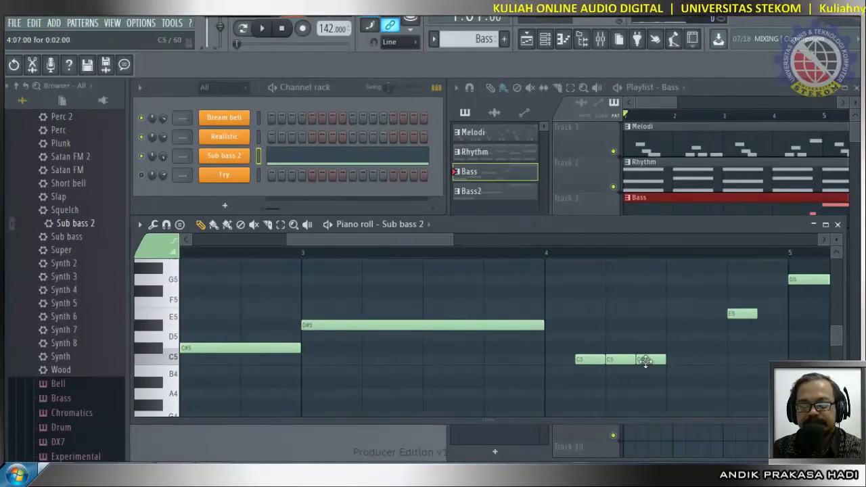
{"action": "left_click_drag", "start_coordinate": [742, 315], "coordinate": [737, 354]}
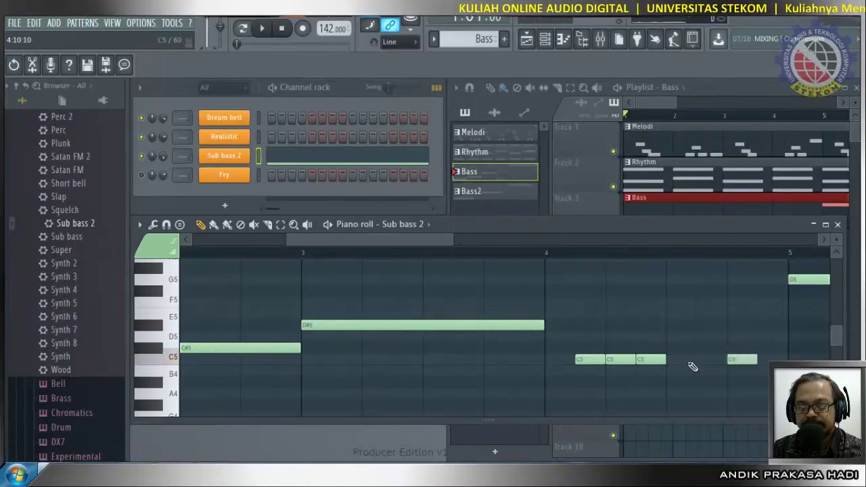
{"action": "left_click", "coordinate": [674, 360]}
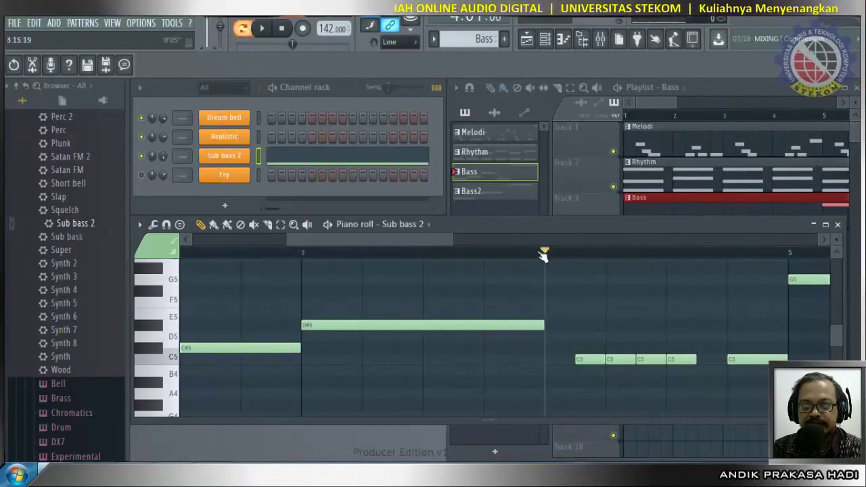
Play back the Bass pattern on its own from bar 4 twice, stopping each playback.
{"action": "left_click", "coordinate": [263, 28]}
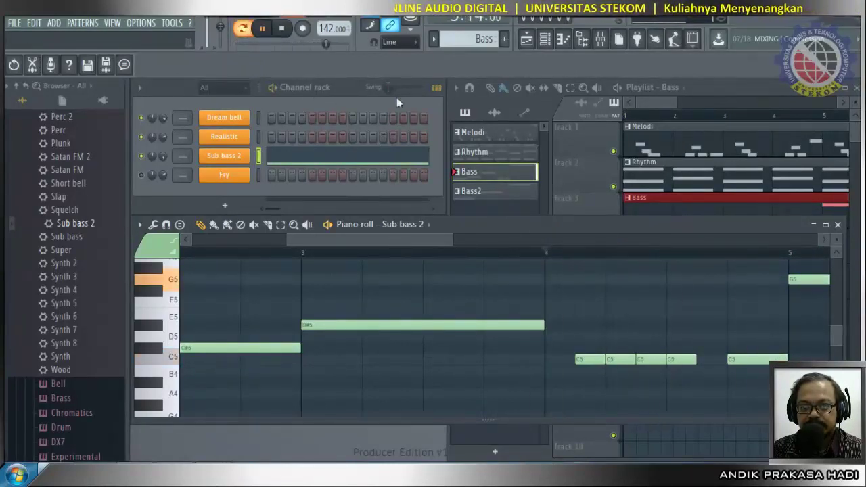
{"action": "left_click", "coordinate": [269, 36]}
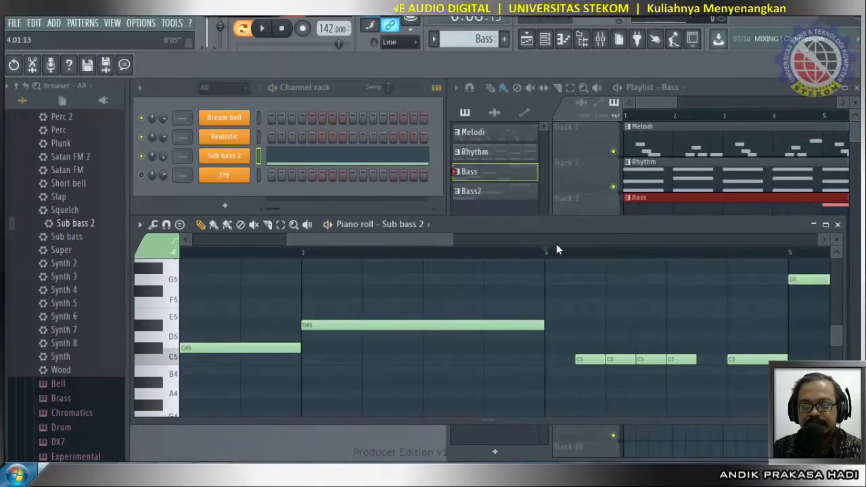
{"action": "left_click", "coordinate": [266, 37]}
{"action": "left_click", "coordinate": [266, 37]}
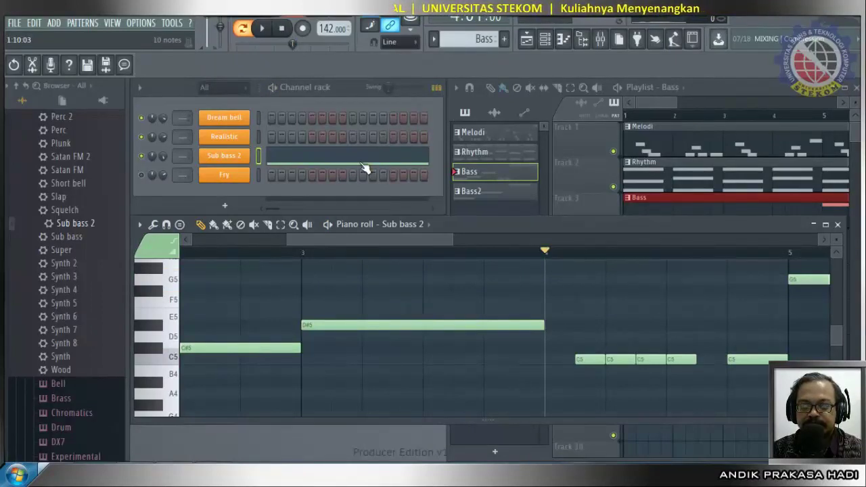
Switch playback to the full song, place the playhead just before bar 3 in the playlist, and play the arrangement.
{"action": "left_click", "coordinate": [242, 28]}
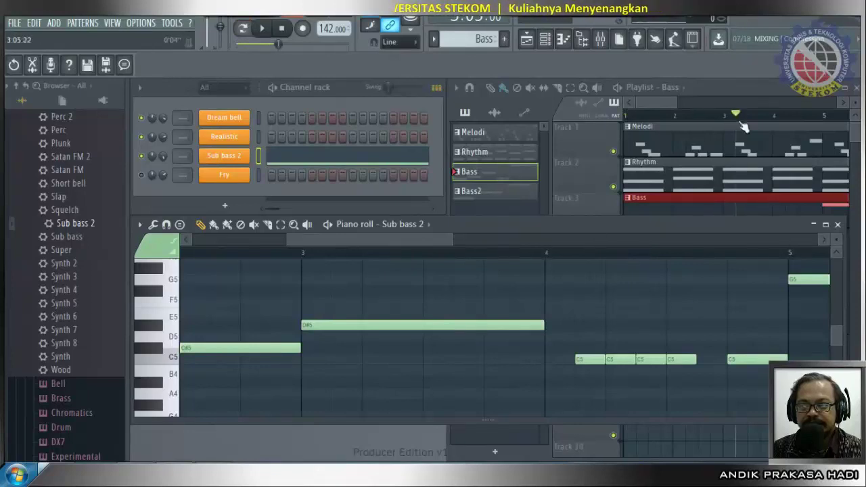
{"action": "left_click_drag", "start_coordinate": [651, 104], "coordinate": [671, 104]}
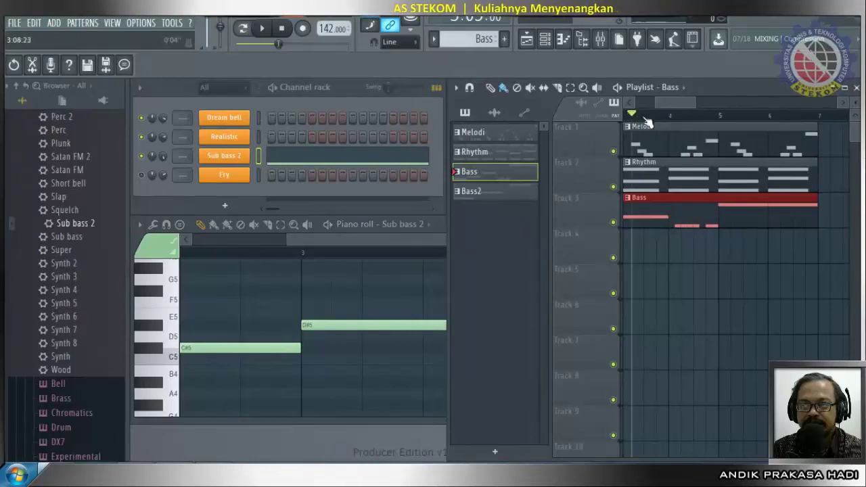
{"action": "scroll", "coordinate": [668, 105], "scroll_direction": "up", "scroll_amount": 1}
{"action": "left_click_drag", "start_coordinate": [682, 116], "coordinate": [665, 123]}
{"action": "left_click", "coordinate": [262, 30]}
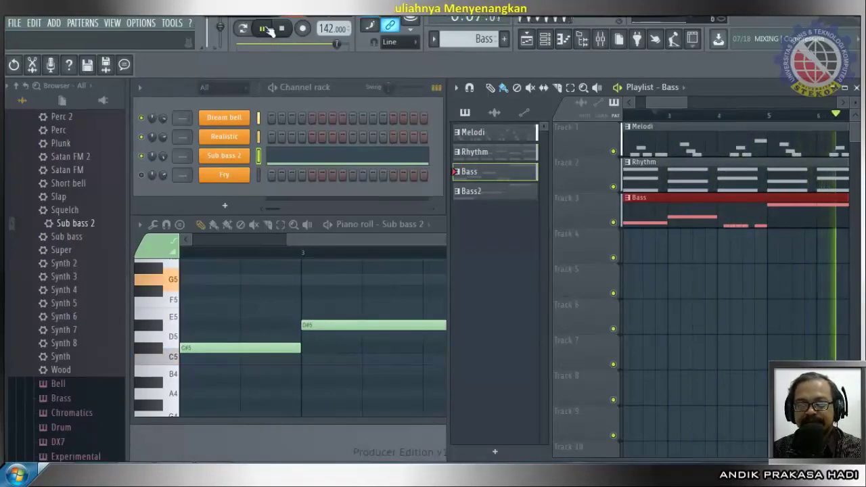
{"action": "left_click", "coordinate": [283, 32]}
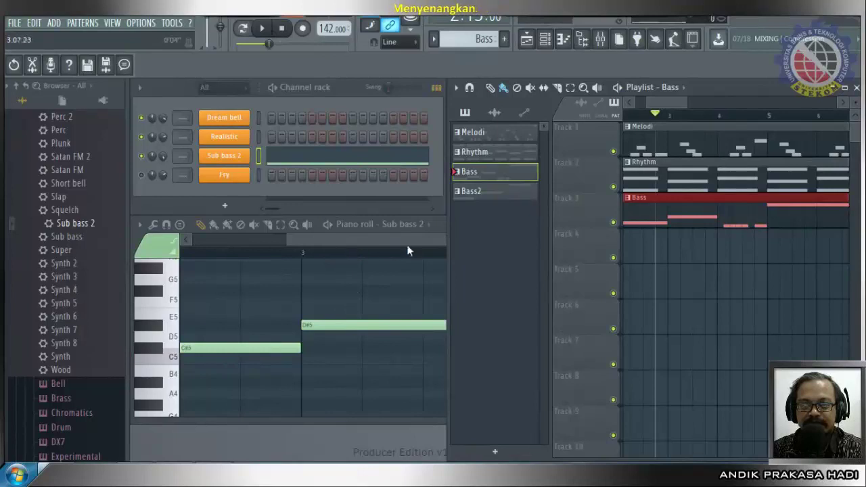
Raise the second and third C5 notes of bar 4 to C#5 and D#5, and play back the arrangement.
{"action": "left_click", "coordinate": [436, 231]}
{"action": "left_click_drag", "start_coordinate": [621, 364], "coordinate": [656, 323]}
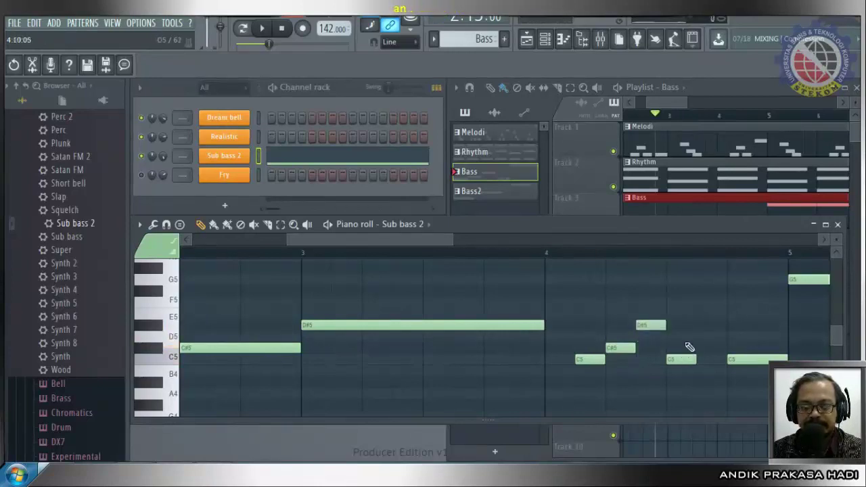
{"action": "left_click", "coordinate": [264, 29]}
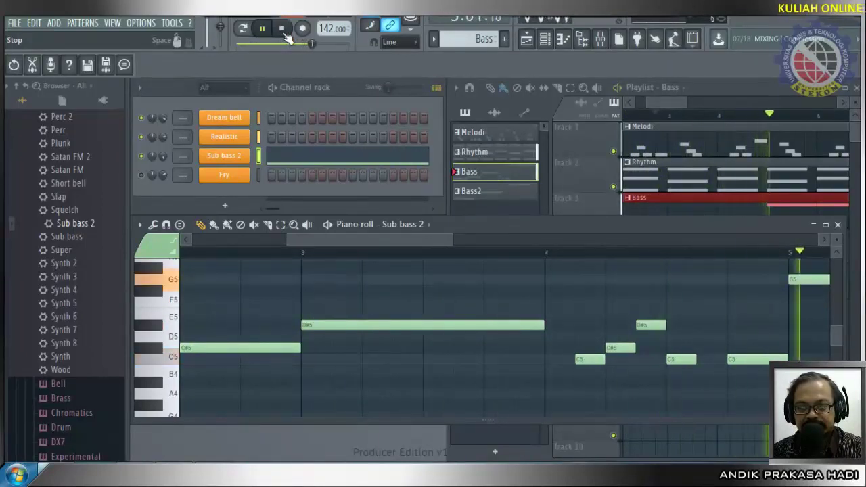
Stop the arrangement, switch playback to the Bass pattern alone, and audition its bar 4 fill.
{"action": "left_click", "coordinate": [287, 35]}
{"action": "left_click", "coordinate": [242, 28]}
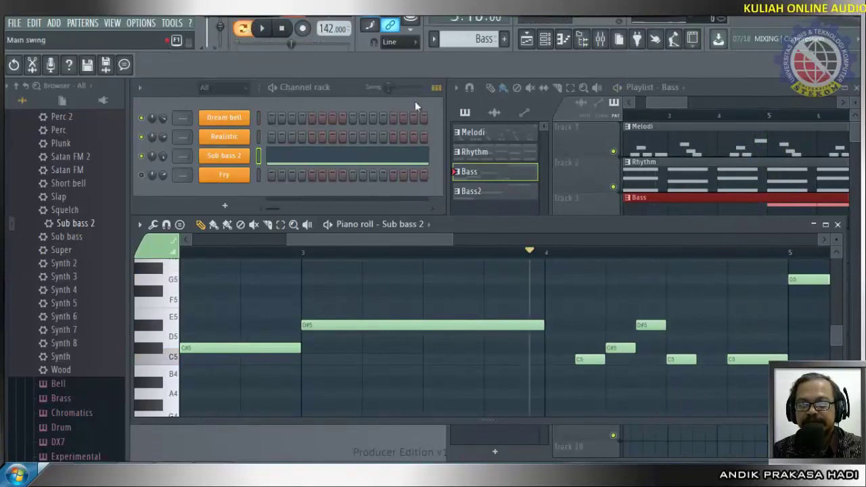
{"action": "left_click", "coordinate": [262, 29]}
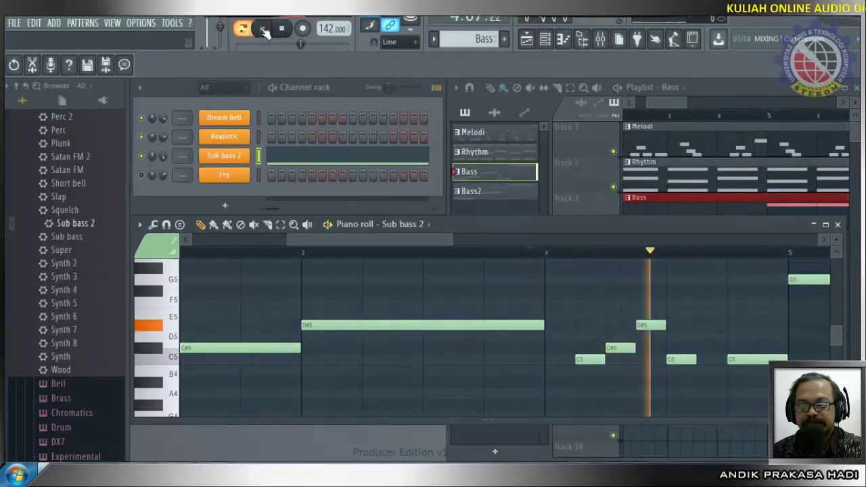
{"action": "left_click", "coordinate": [264, 32]}
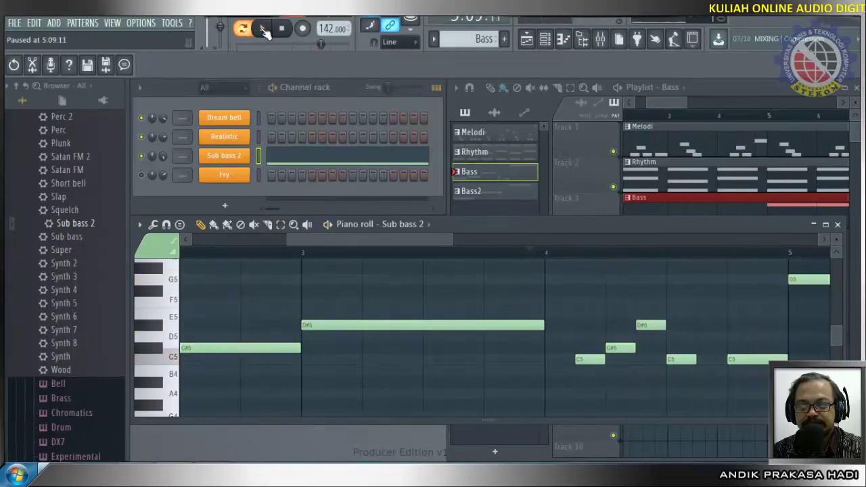
Try C#5 and D#5 as the pitch of both the second and third notes of bar 4, auditioning the pattern each time.
{"action": "left_click_drag", "start_coordinate": [653, 327], "coordinate": [653, 350]}
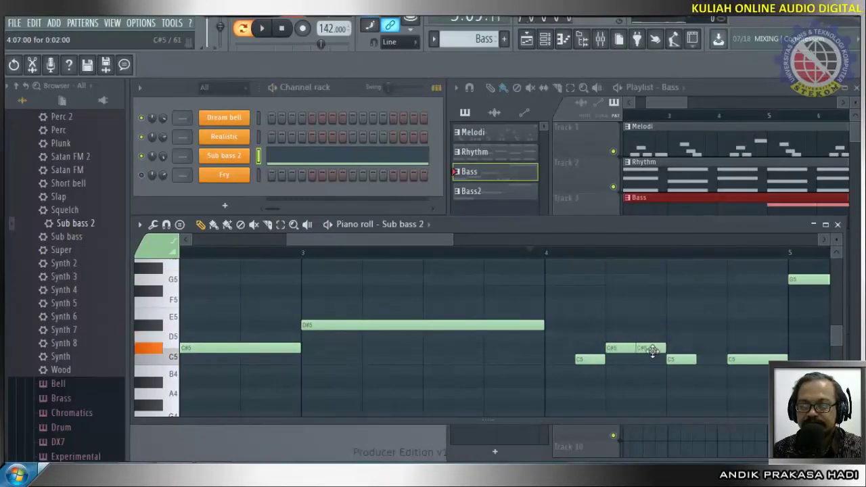
{"action": "left_click", "coordinate": [262, 28]}
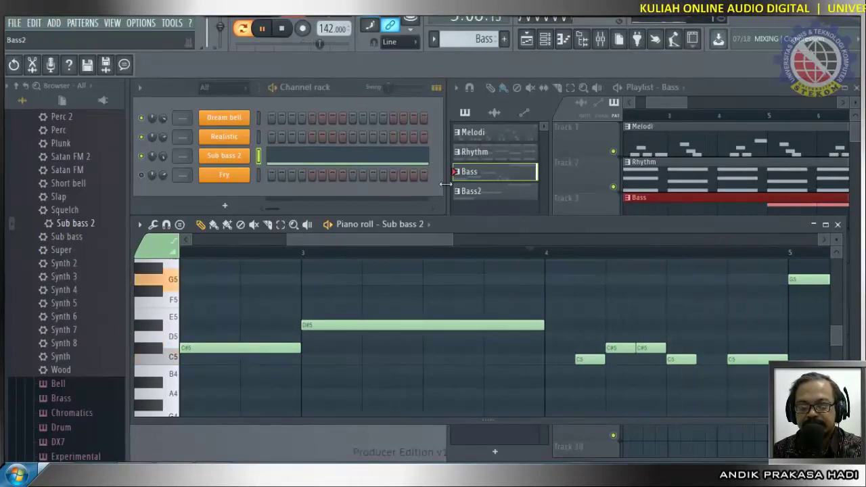
{"action": "left_click", "coordinate": [283, 30]}
{"action": "left_click_drag", "start_coordinate": [617, 349], "coordinate": [652, 328]}
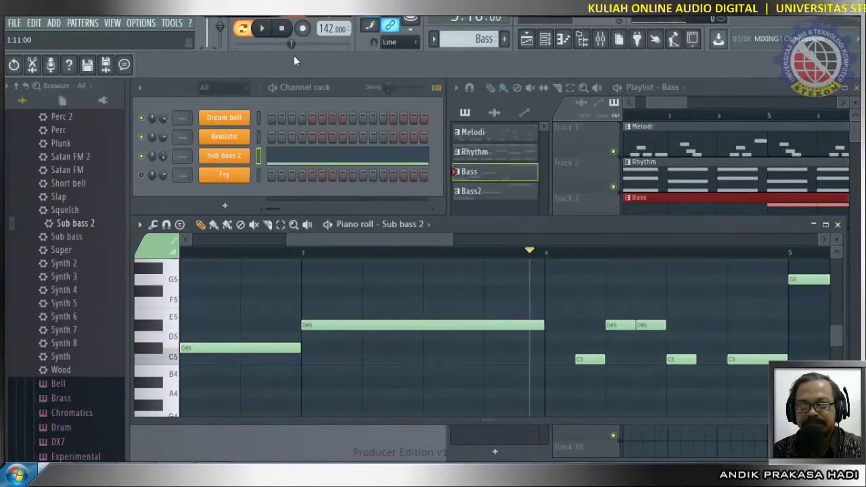
{"action": "left_click", "coordinate": [262, 28]}
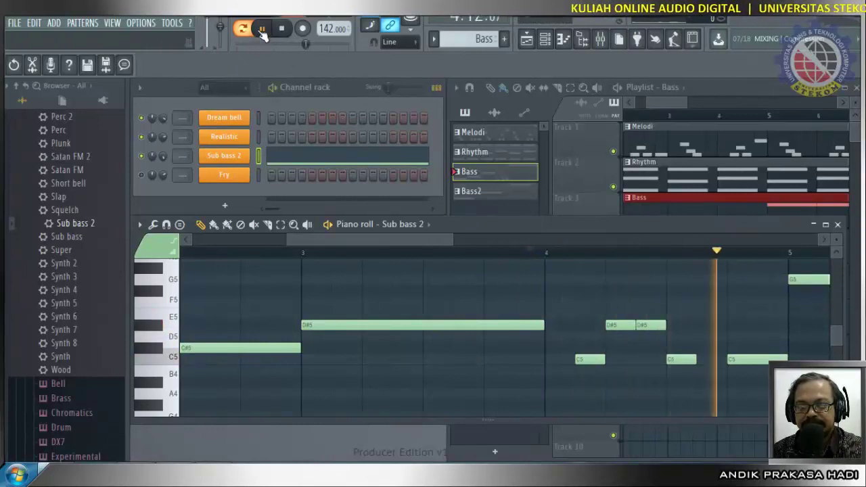
{"action": "left_click", "coordinate": [263, 29]}
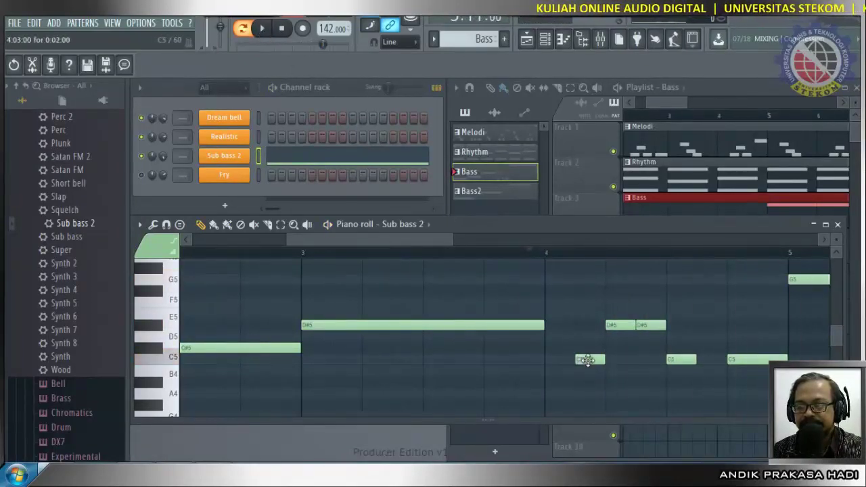
Lower the second note of bar 4 to C5, play back the pattern, and stop it.
{"action": "left_click_drag", "start_coordinate": [613, 322], "coordinate": [621, 358]}
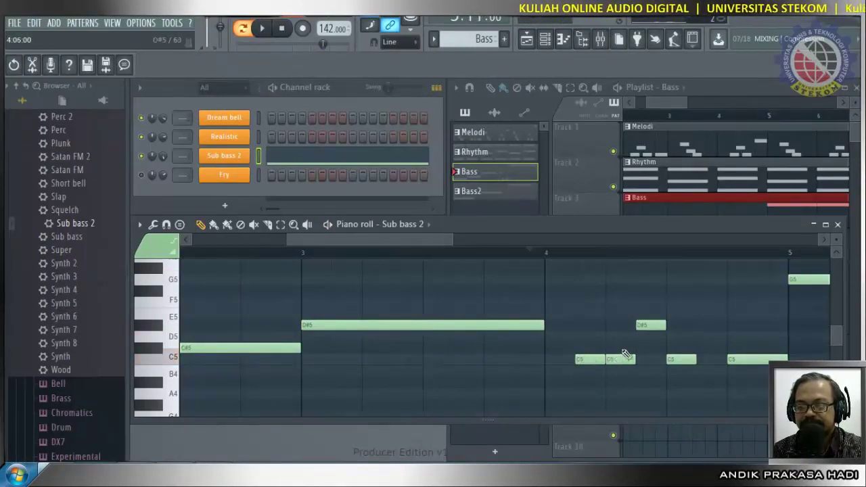
{"action": "left_click", "coordinate": [262, 29]}
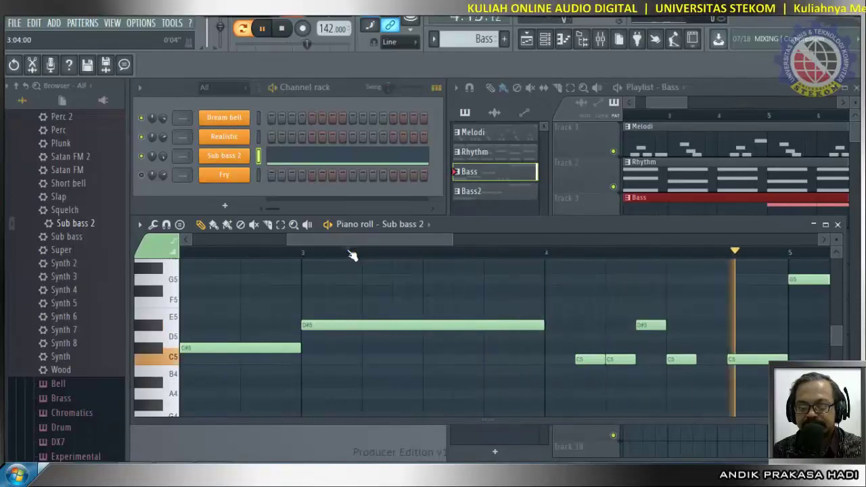
{"action": "left_click", "coordinate": [283, 29]}
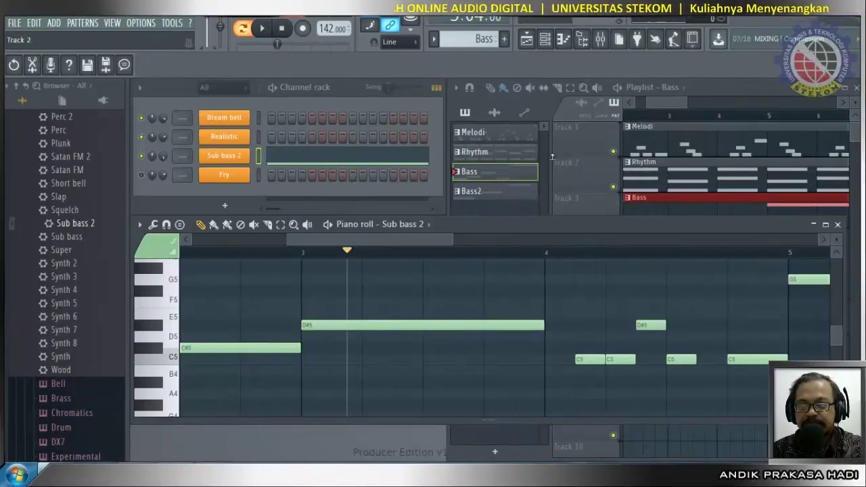
With the full arrangement playing, raise the first two C5 notes of bar 4 to G5 and lower the D#5 to C5.
{"action": "left_click", "coordinate": [242, 28]}
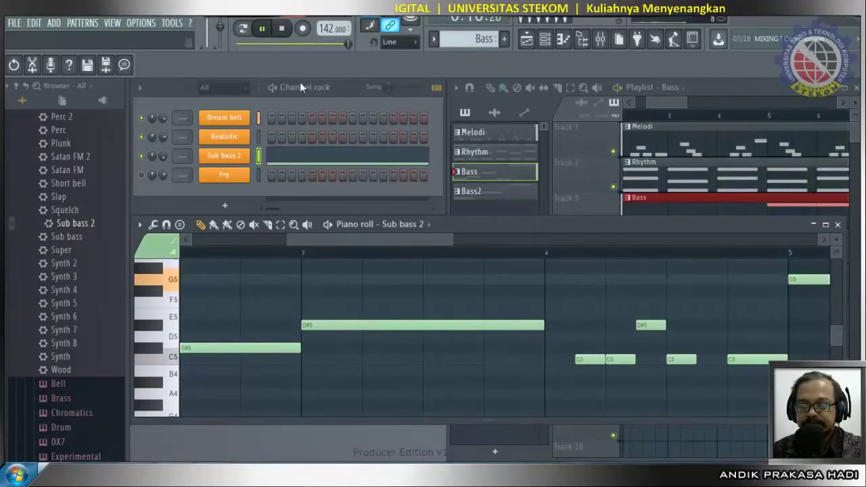
{"action": "left_click_drag", "start_coordinate": [598, 361], "coordinate": [590, 280]}
{"action": "left_click_drag", "start_coordinate": [622, 359], "coordinate": [628, 284]}
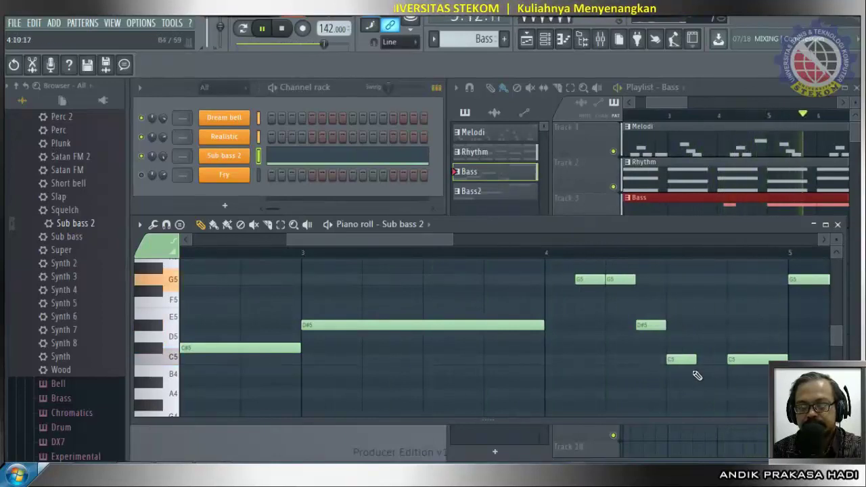
{"action": "left_click_drag", "start_coordinate": [651, 325], "coordinate": [648, 359]}
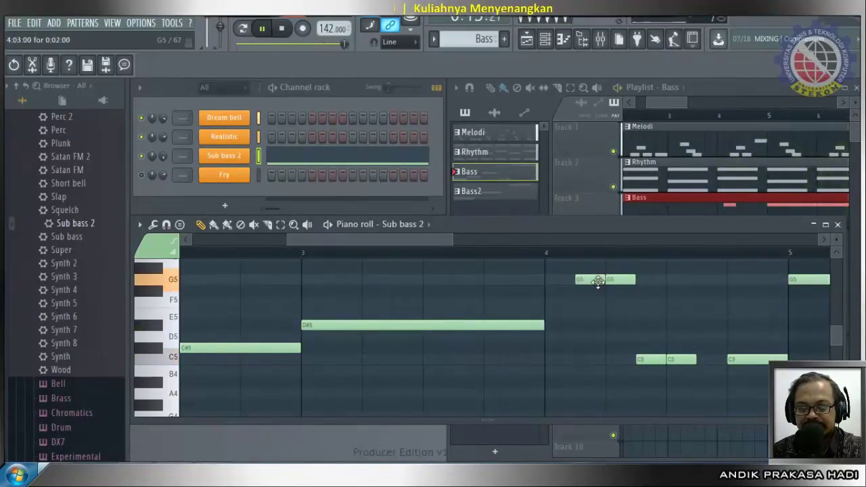
Lower the two G5 notes in bar 4 to E5 during playback, and stop the arrangement.
{"action": "left_click_drag", "start_coordinate": [599, 279], "coordinate": [599, 306]}
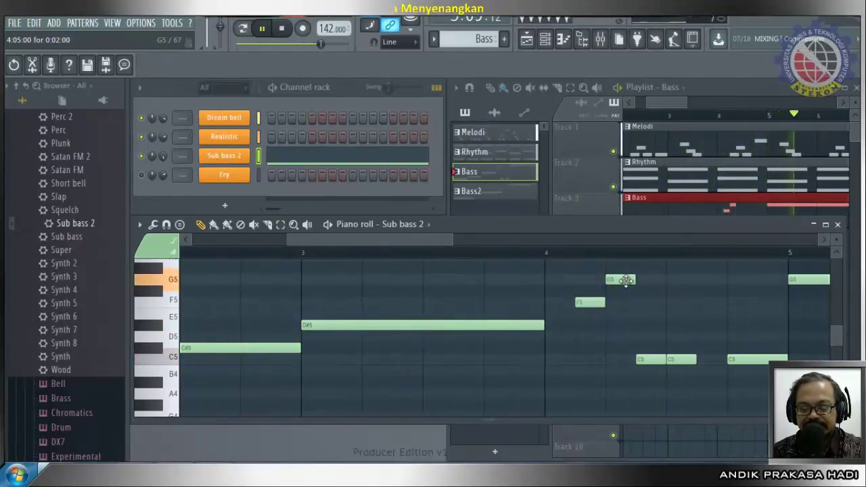
{"action": "left_click_drag", "start_coordinate": [590, 303], "coordinate": [591, 315]}
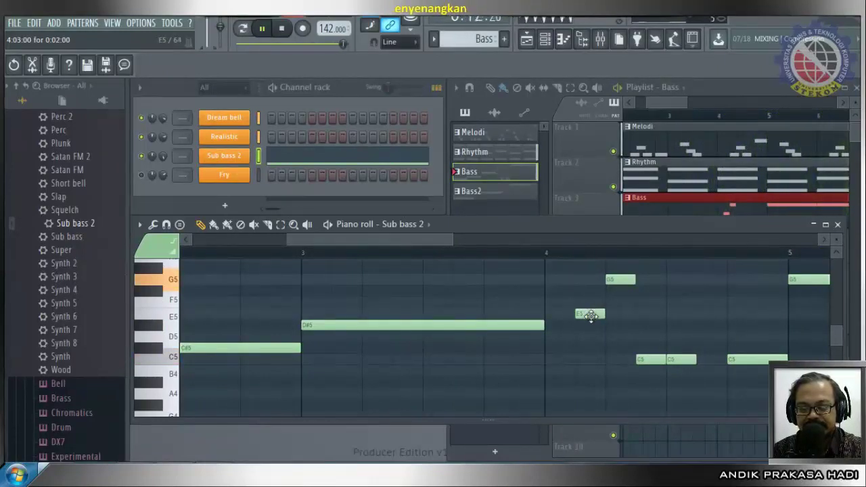
{"action": "left_click_drag", "start_coordinate": [626, 280], "coordinate": [624, 316]}
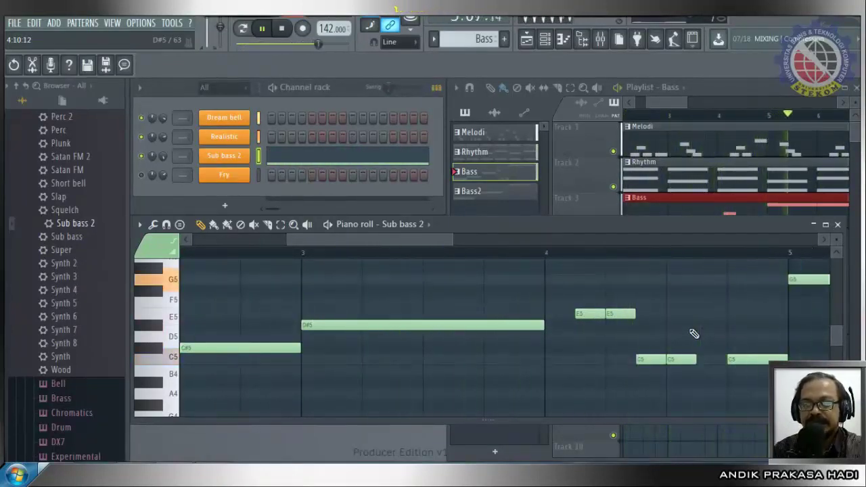
{"action": "key", "text": "space"}
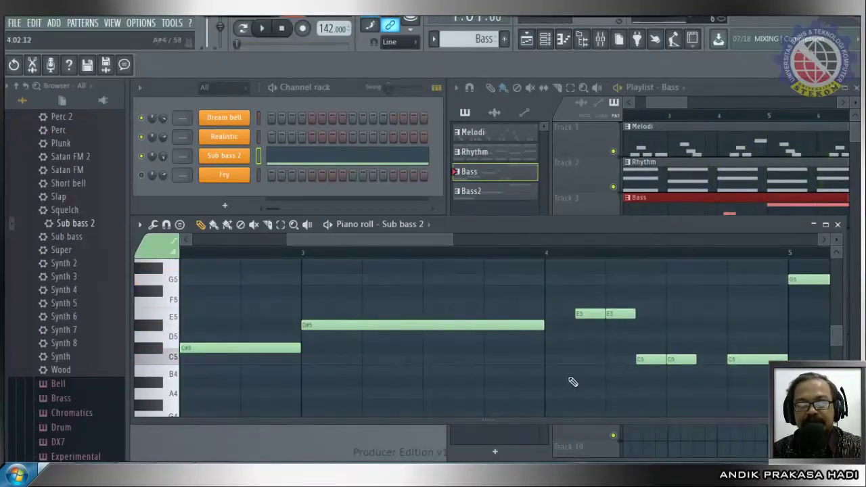
Delete all five short notes of the fill in bar 4.
{"action": "right_click", "coordinate": [590, 316]}
{"action": "right_click", "coordinate": [614, 315]}
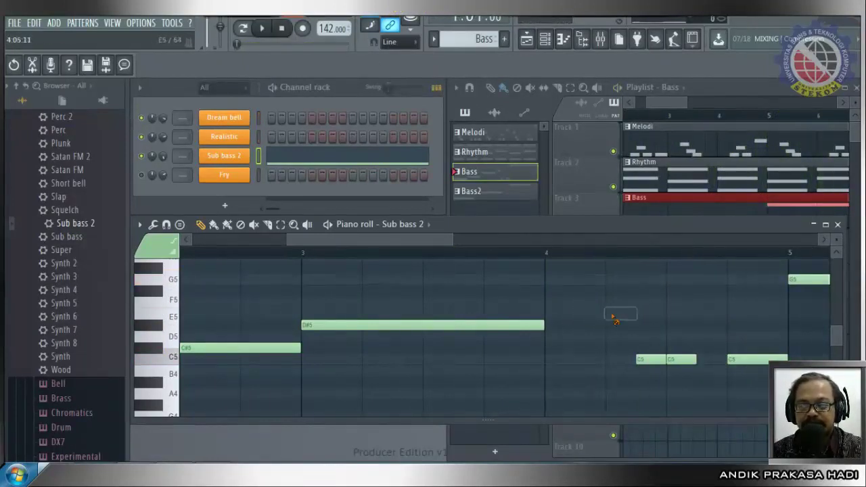
{"action": "right_click", "coordinate": [647, 360]}
{"action": "right_click", "coordinate": [682, 360]}
{"action": "right_click", "coordinate": [742, 360]}
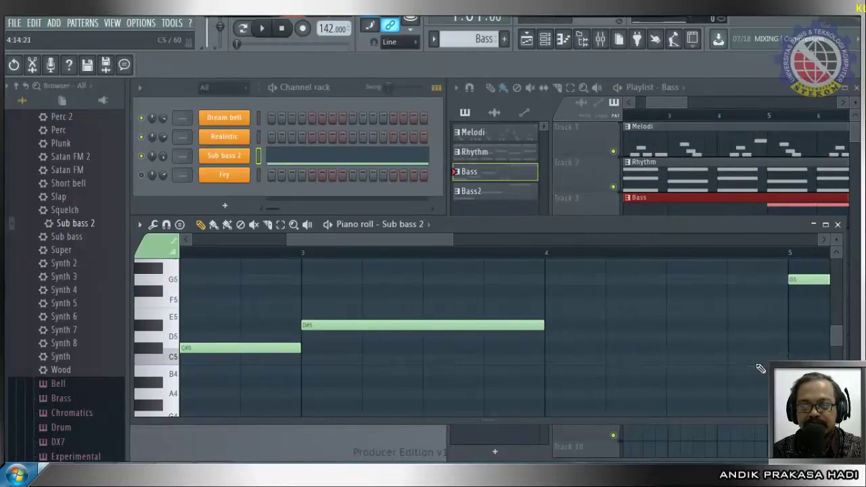
Draw one long note filling bar 4 and set its pitch to D#5, removing the stray D5 note.
{"action": "left_click", "coordinate": [549, 360]}
{"action": "left_click_drag", "start_coordinate": [573, 360], "coordinate": [764, 370]}
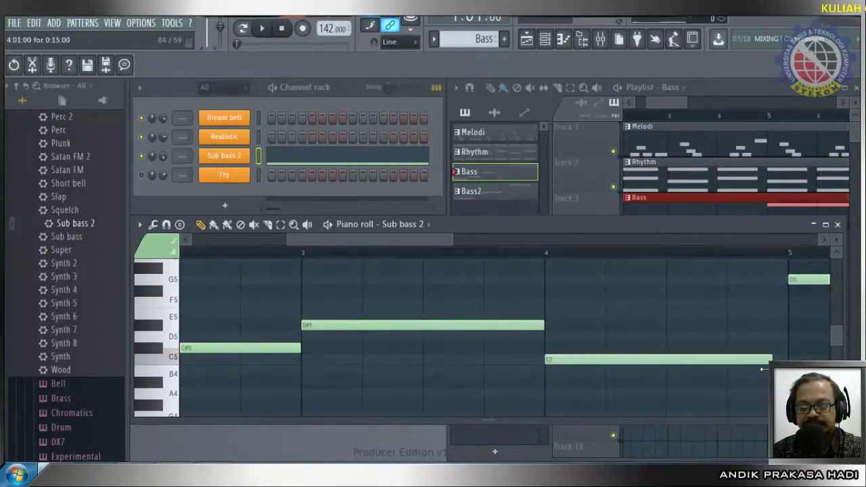
{"action": "left_click_drag", "start_coordinate": [621, 346], "coordinate": [621, 331]}
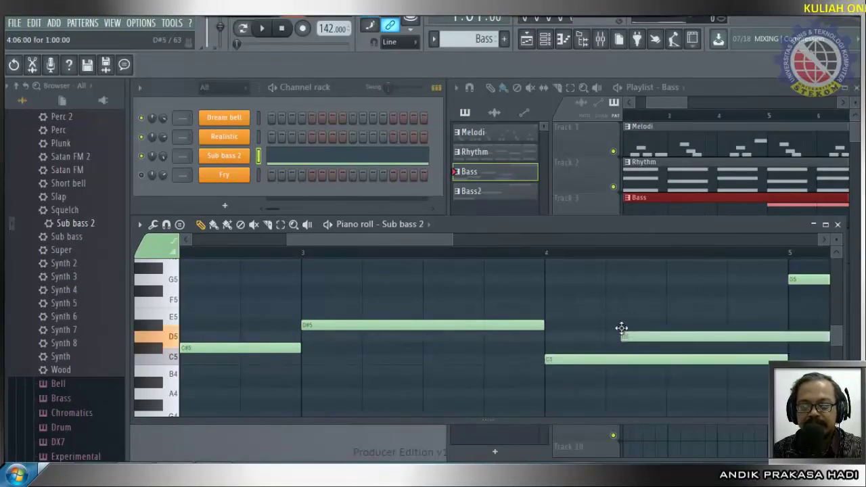
{"action": "right_click", "coordinate": [626, 337]}
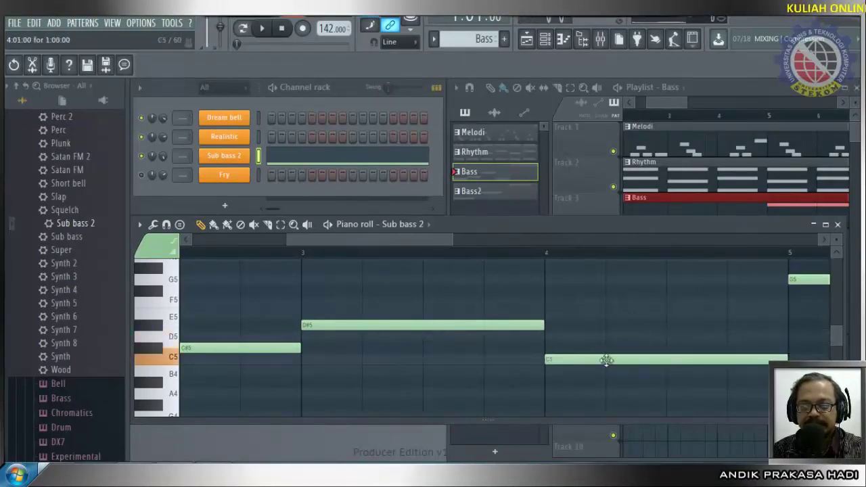
{"action": "left_click_drag", "start_coordinate": [606, 359], "coordinate": [607, 324]}
Replace the C5 note in bar 1 with a one-bar C5 major chord using the Major chord stamp.
{"action": "left_click_drag", "start_coordinate": [323, 238], "coordinate": [44, 236]}
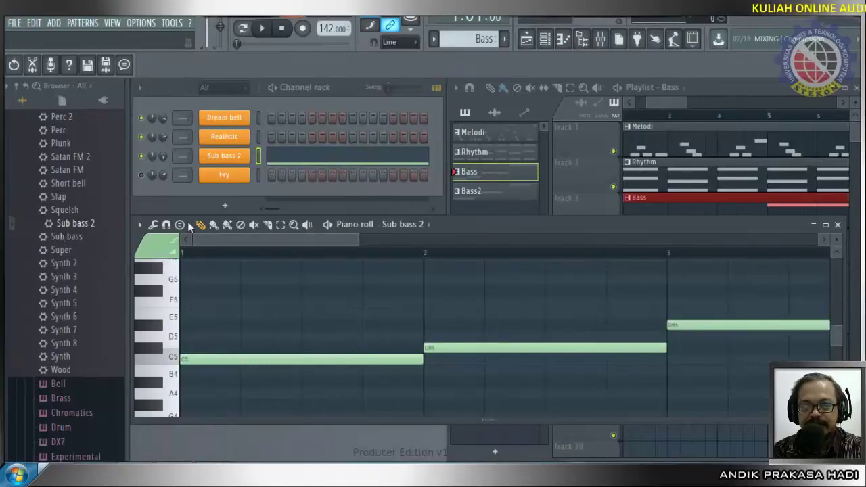
{"action": "left_click", "coordinate": [180, 225]}
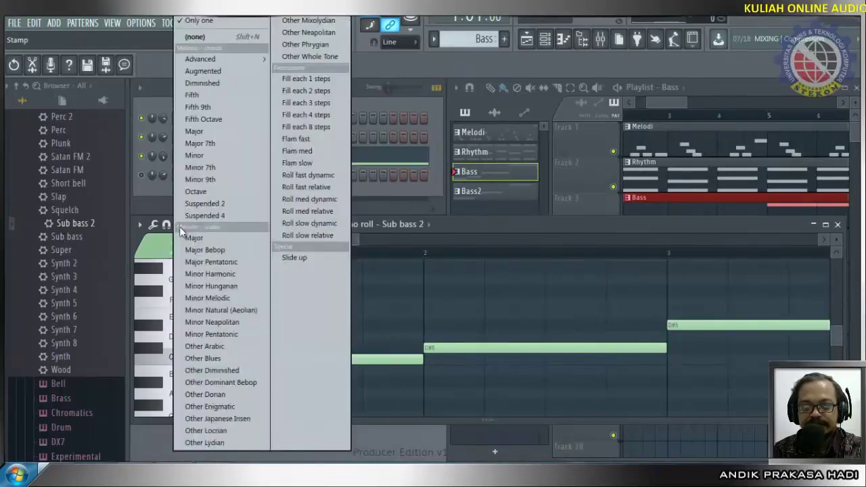
{"action": "left_click", "coordinate": [223, 132]}
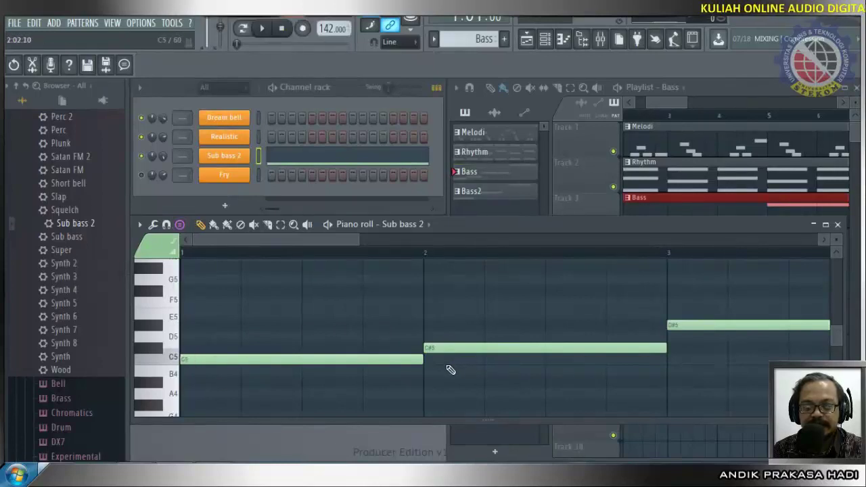
{"action": "right_click", "coordinate": [276, 360]}
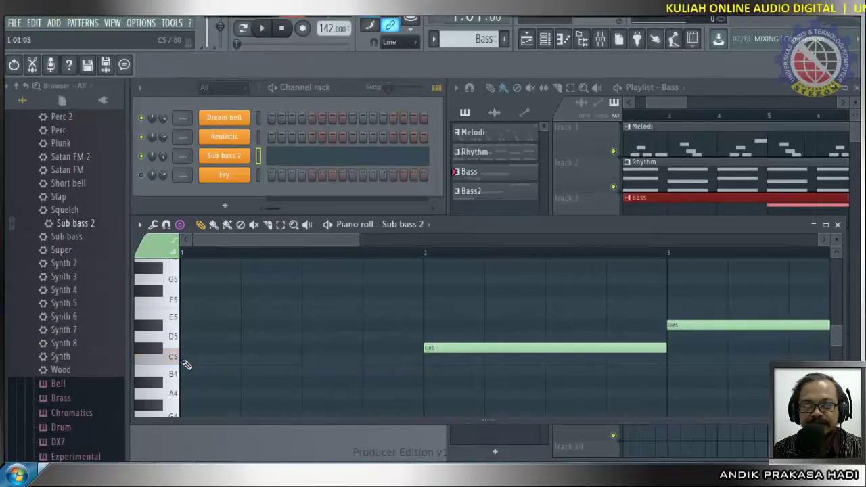
{"action": "left_click", "coordinate": [183, 360]}
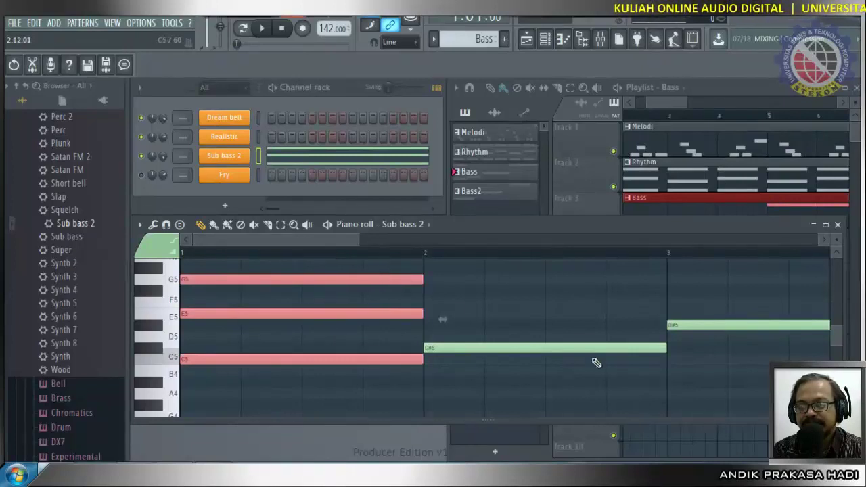
Set the bar 3 note to E5 and the bar 2 note to C5, and delete the chord notes in bar 1.
{"action": "left_click_drag", "start_coordinate": [711, 324], "coordinate": [708, 309]}
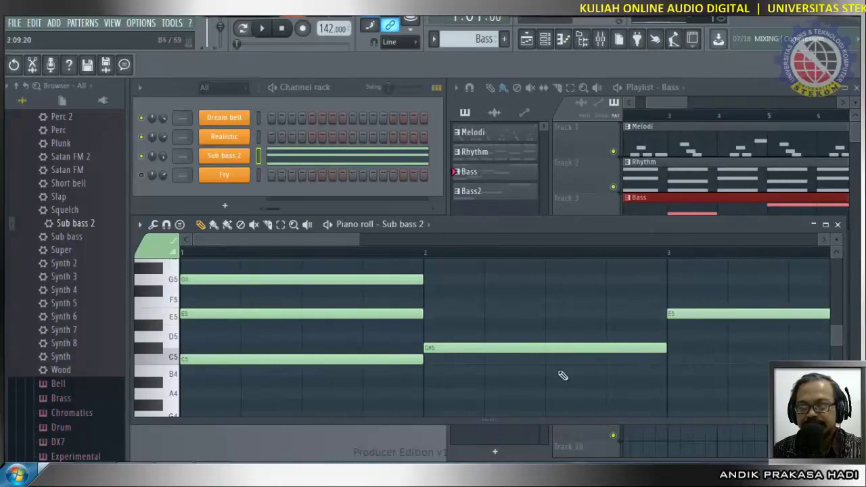
{"action": "left_click_drag", "start_coordinate": [495, 352], "coordinate": [499, 367]}
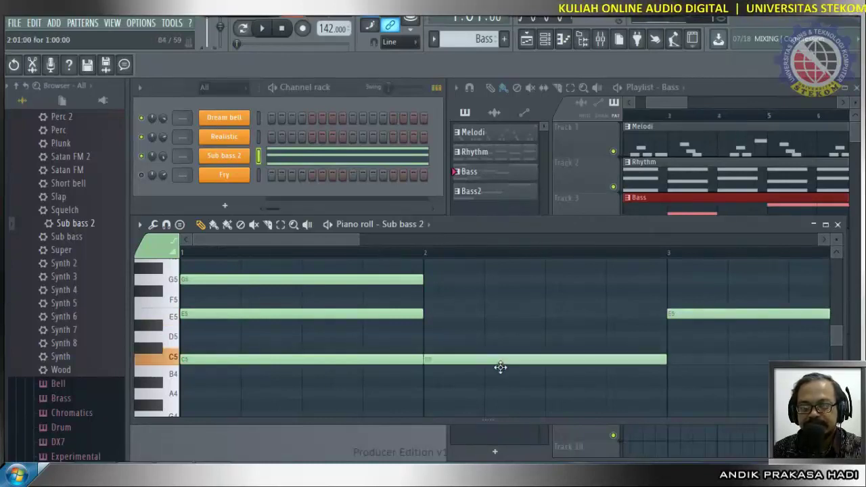
{"action": "right_click", "coordinate": [410, 314]}
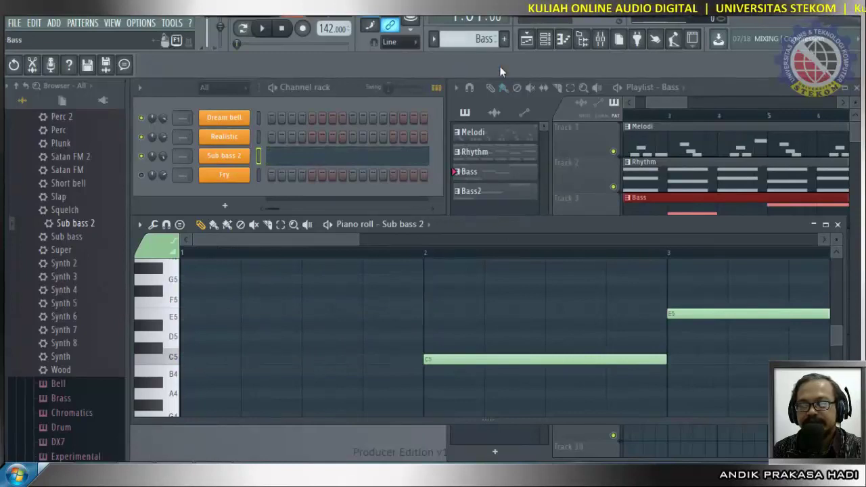
Play the full arrangement and delete the G5 note in bar 6 of the Bass pattern.
{"action": "left_click", "coordinate": [263, 29]}
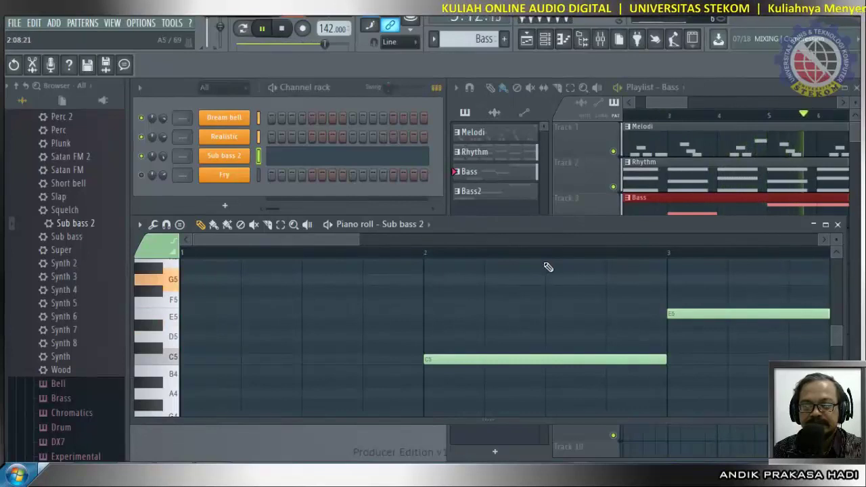
{"action": "scroll", "coordinate": [428, 250], "scroll_direction": "down", "scroll_amount": 2}
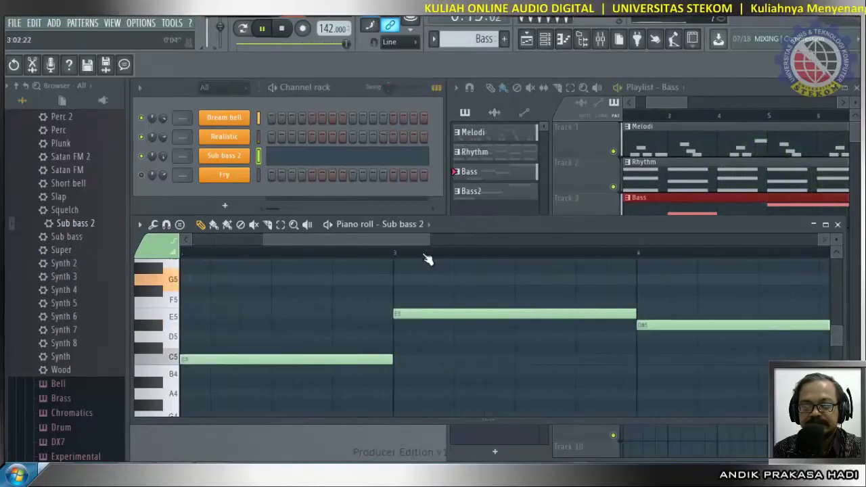
{"action": "scroll", "coordinate": [427, 255], "scroll_direction": "down", "scroll_amount": 3}
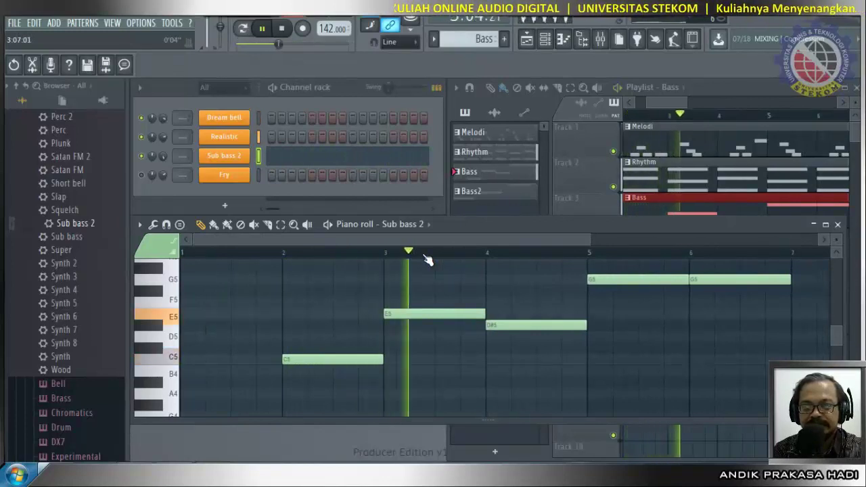
{"action": "right_click", "coordinate": [706, 279]}
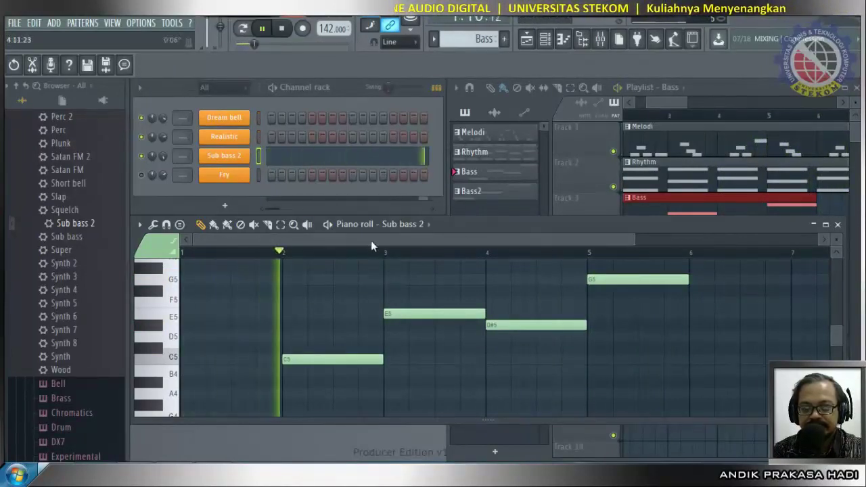
Replace the D#5 note in bar 4 with two one-beat C5 notes followed by two one-beat E5 notes.
{"action": "right_click", "coordinate": [516, 326]}
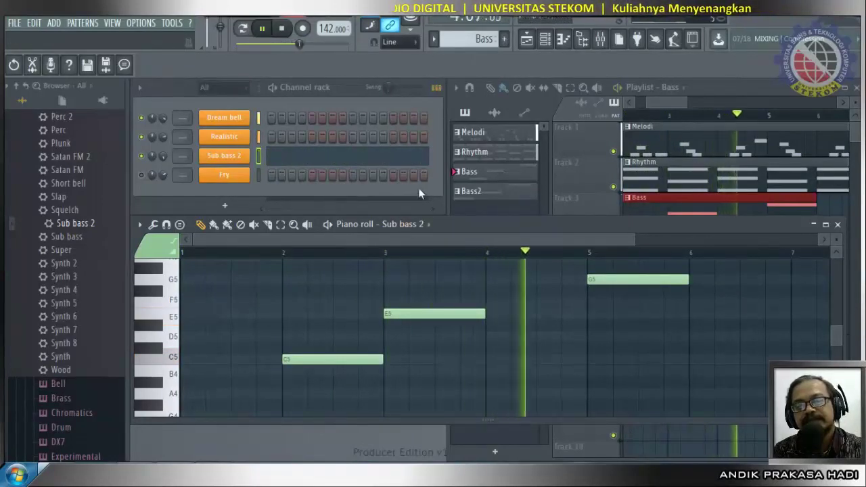
{"action": "left_click", "coordinate": [488, 359]}
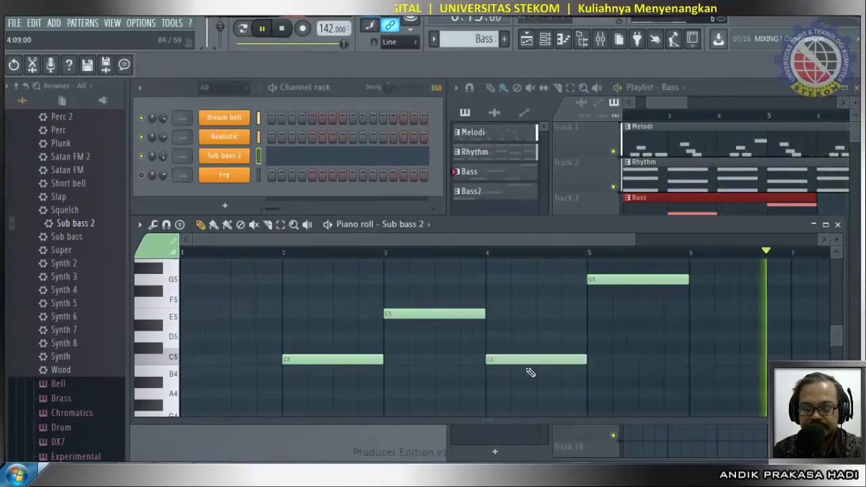
{"action": "left_click_drag", "start_coordinate": [586, 359], "coordinate": [512, 359]}
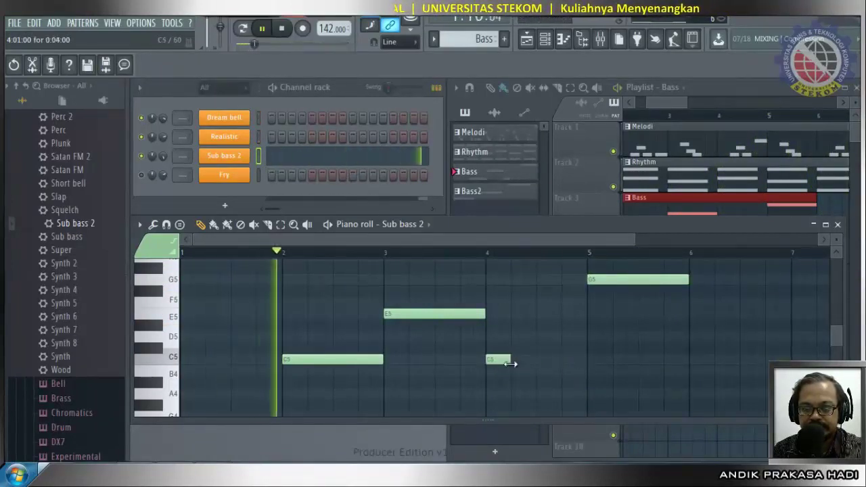
{"action": "left_click", "coordinate": [518, 359]}
{"action": "left_click", "coordinate": [541, 314]}
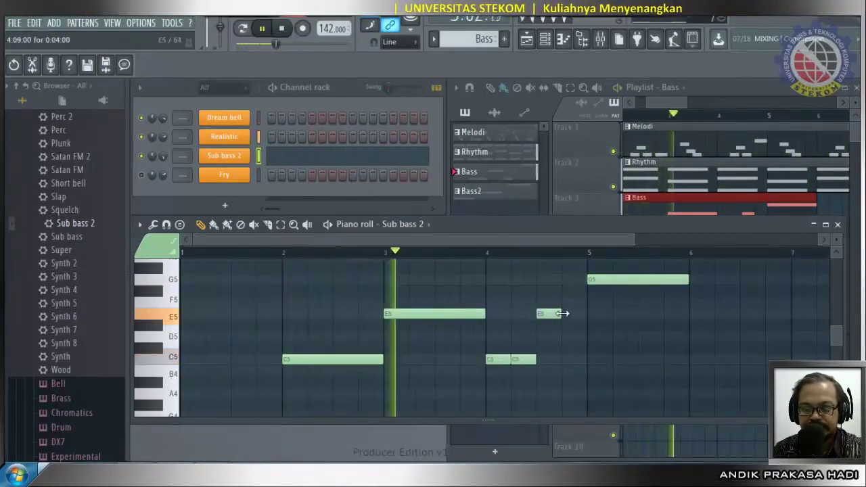
{"action": "left_click_drag", "start_coordinate": [561, 314], "coordinate": [586, 314]}
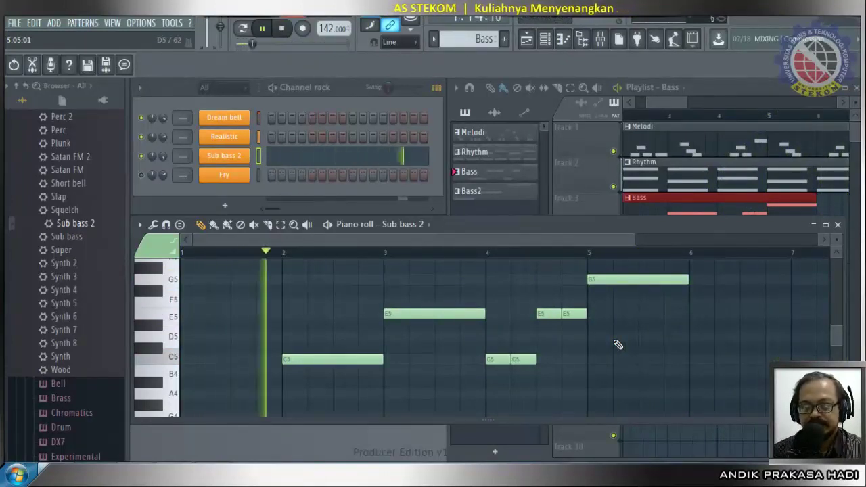
Try a one-bar note in bar 6 at E5 and at D#5, and delete it.
{"action": "left_click", "coordinate": [691, 315]}
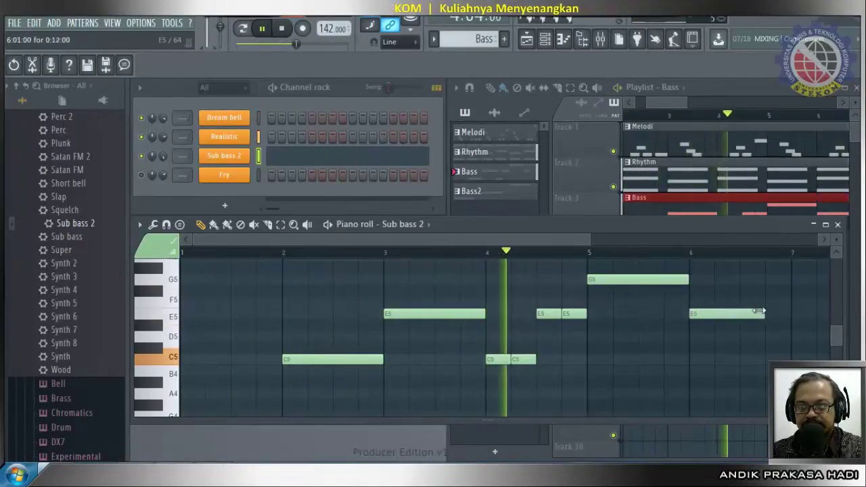
{"action": "left_click_drag", "start_coordinate": [713, 314], "coordinate": [786, 313]}
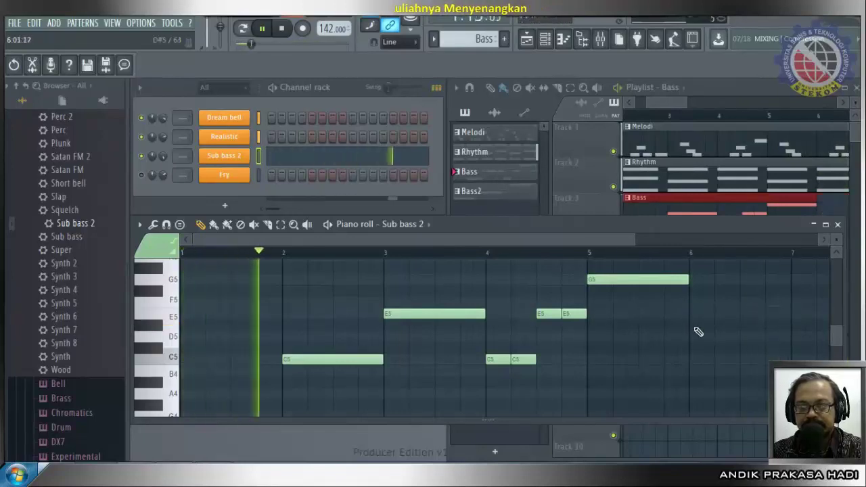
{"action": "left_click_drag", "start_coordinate": [695, 314], "coordinate": [694, 326]}
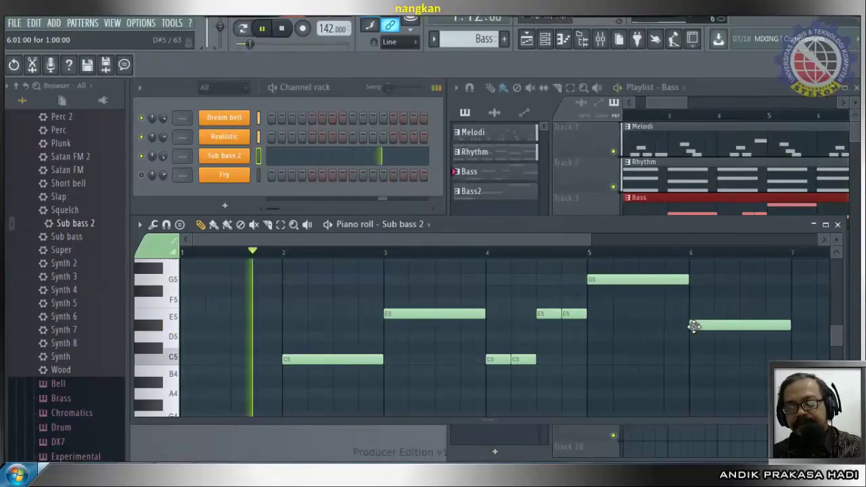
{"action": "right_click", "coordinate": [701, 327]}
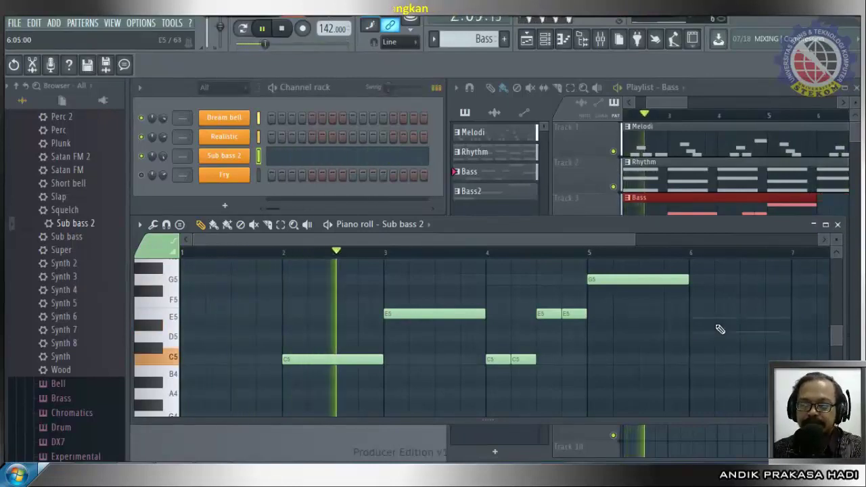
Add a one-bar G5 note in bar 6, stop playback, and add a one-bar C5 note in bar 1.
{"action": "left_click", "coordinate": [698, 280]}
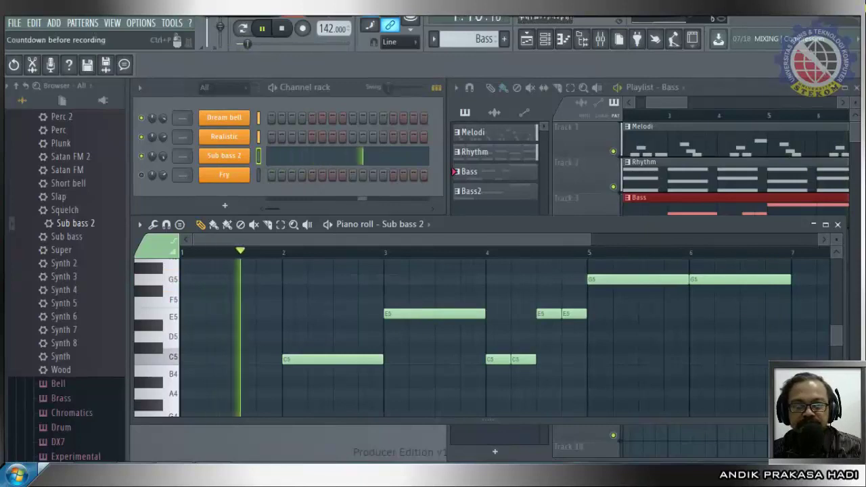
{"action": "left_click", "coordinate": [283, 28]}
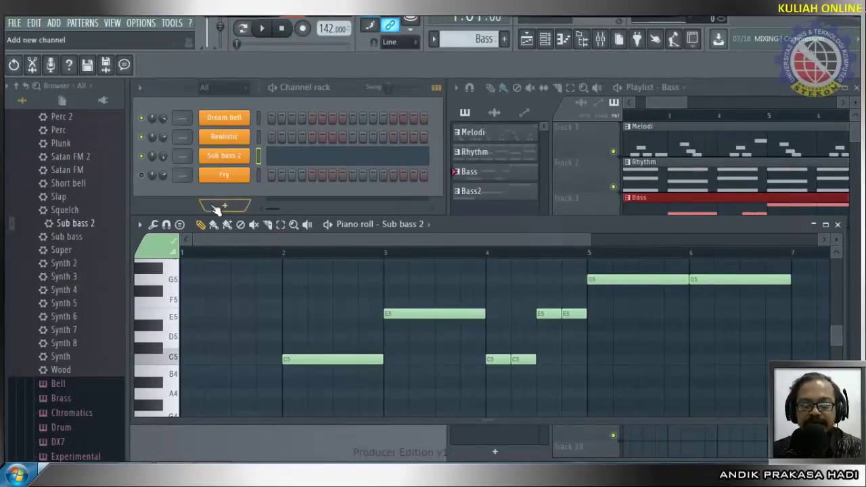
{"action": "left_click", "coordinate": [184, 361]}
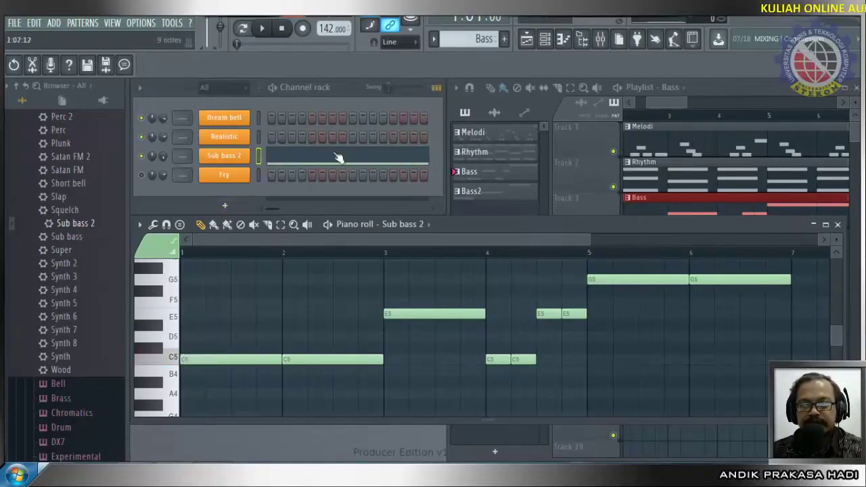
{"action": "left_click", "coordinate": [239, 179]}
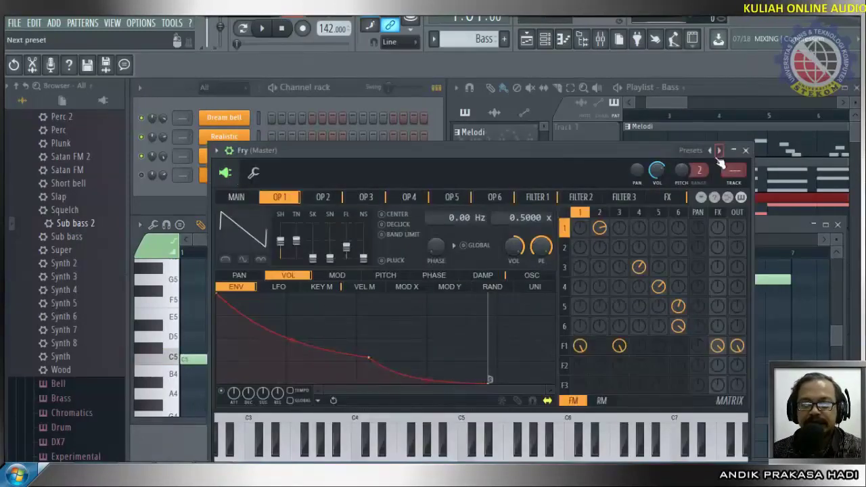
{"action": "left_click", "coordinate": [746, 150]}
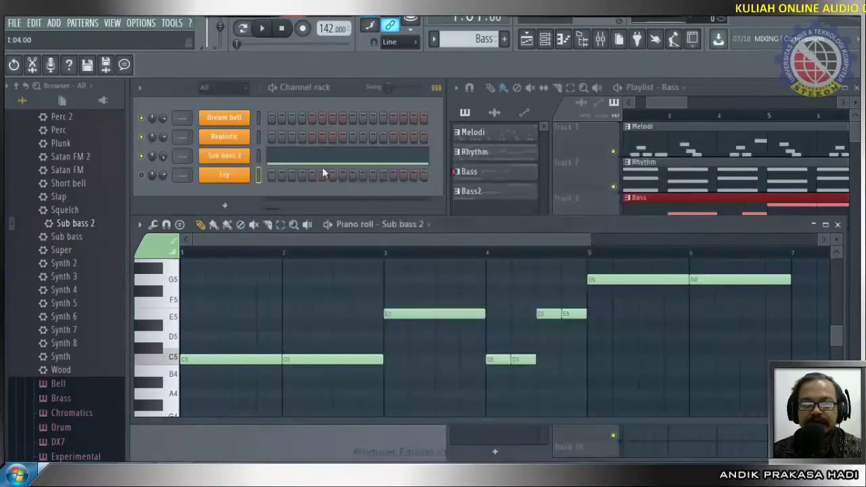
{"action": "left_click", "coordinate": [224, 175]}
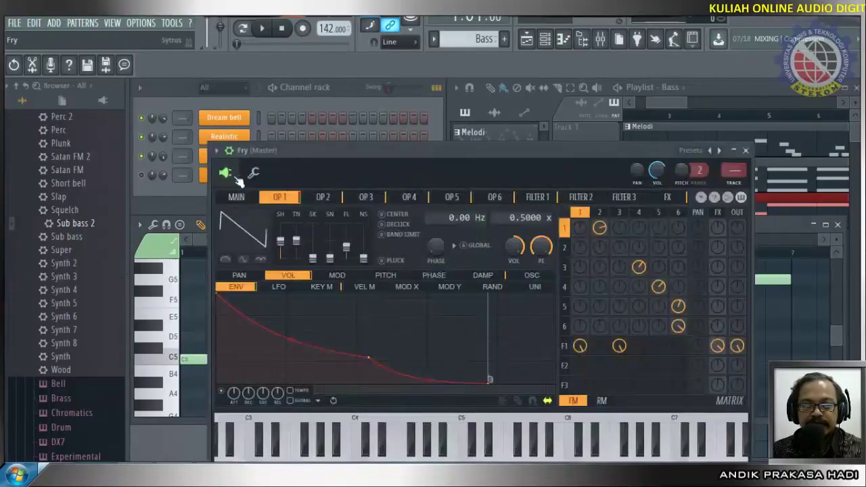
{"action": "left_click", "coordinate": [745, 150]}
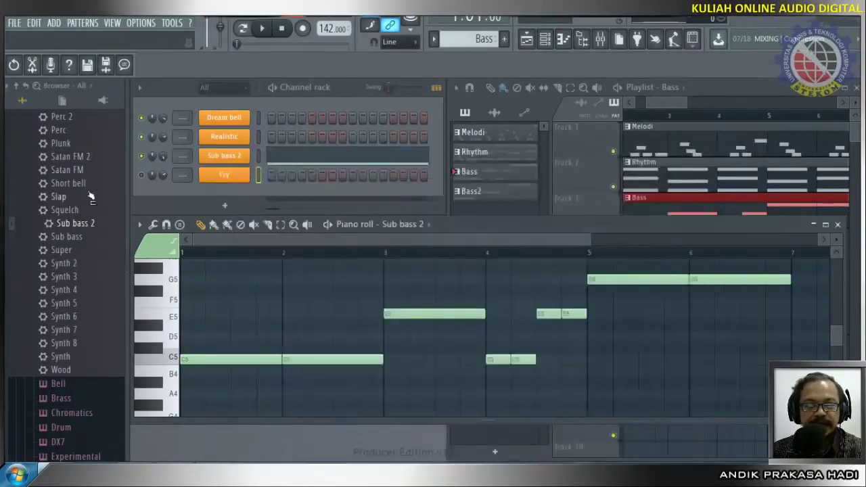
{"action": "scroll", "coordinate": [67, 212], "scroll_direction": "up", "scroll_amount": 5}
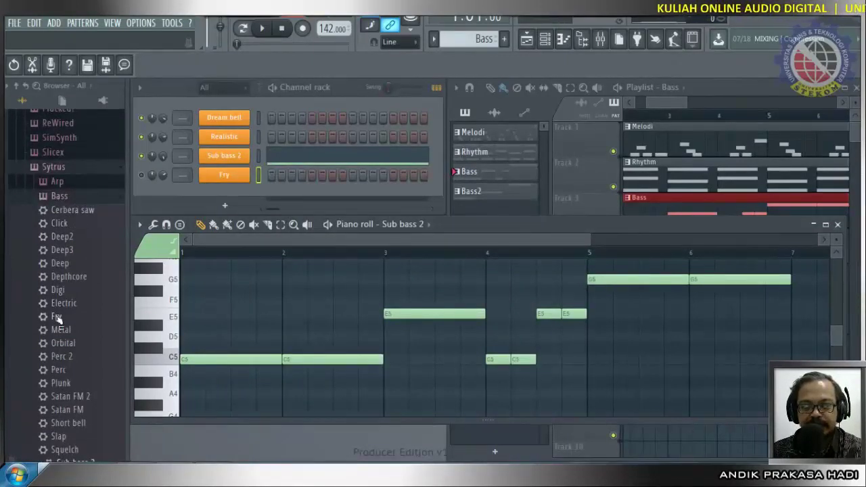
Open the Fry channel's synth, lower operator 1's shape slightly, and audition the sound on the C5 key.
{"action": "left_click", "coordinate": [227, 178]}
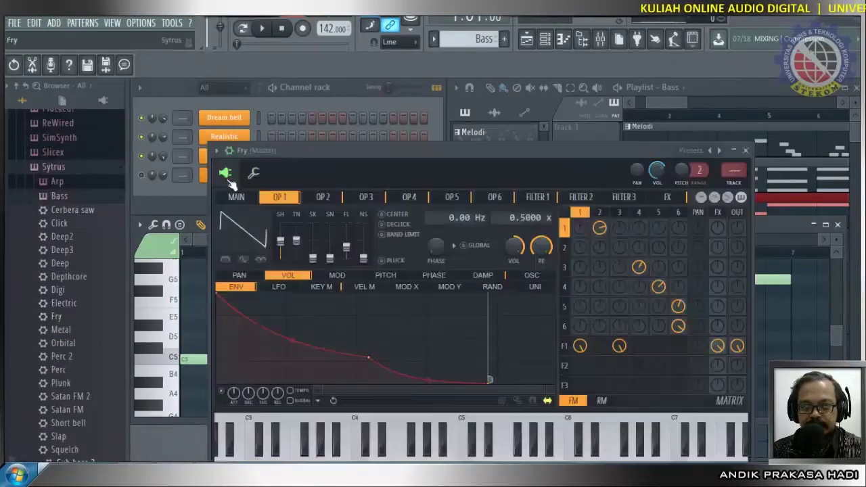
{"action": "left_click_drag", "start_coordinate": [451, 158], "coordinate": [458, 114]}
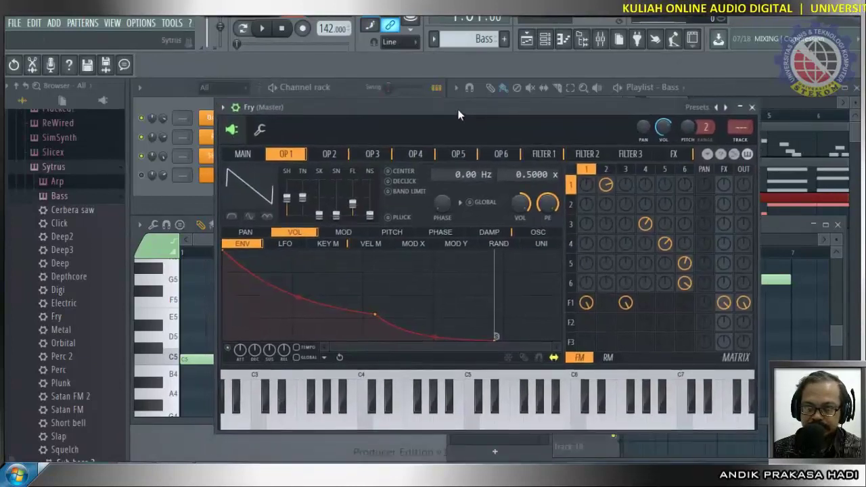
{"action": "left_click_drag", "start_coordinate": [477, 419], "coordinate": [519, 425]}
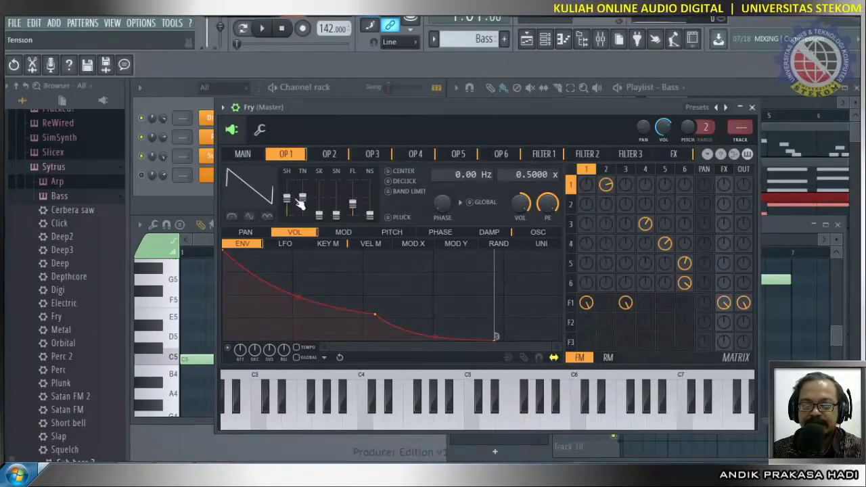
{"action": "left_click_drag", "start_coordinate": [289, 204], "coordinate": [289, 209]}
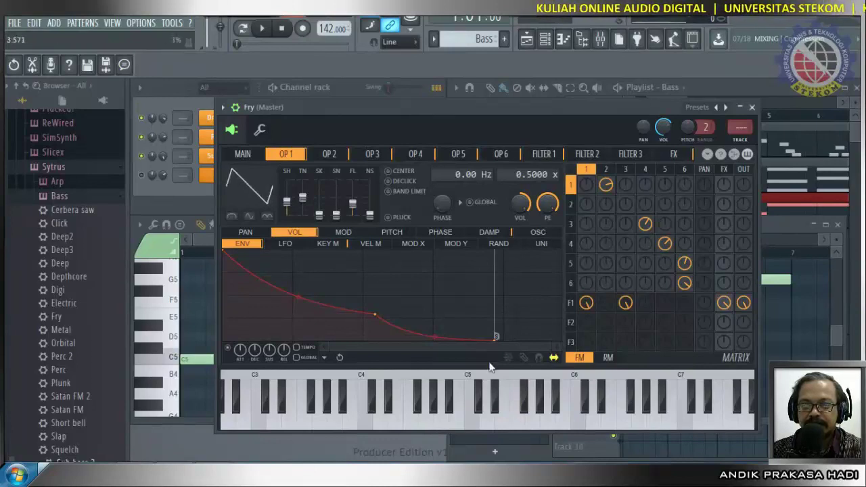
{"action": "left_click", "coordinate": [474, 426]}
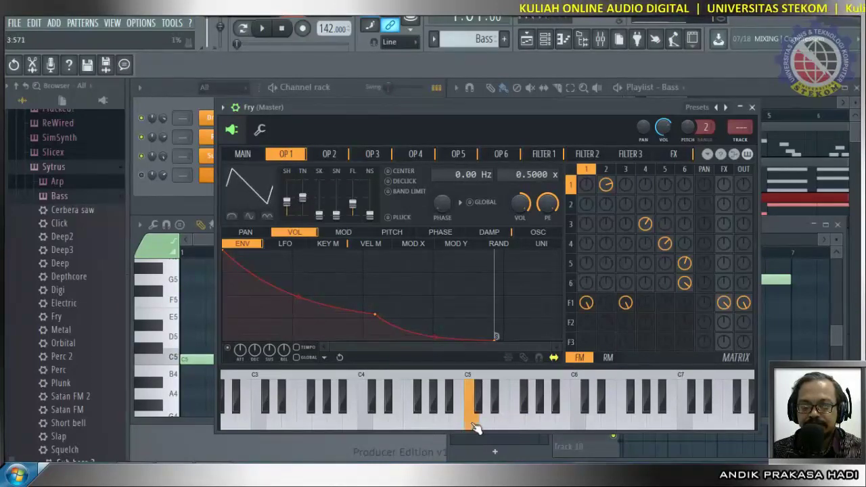
{"action": "left_click", "coordinate": [475, 427]}
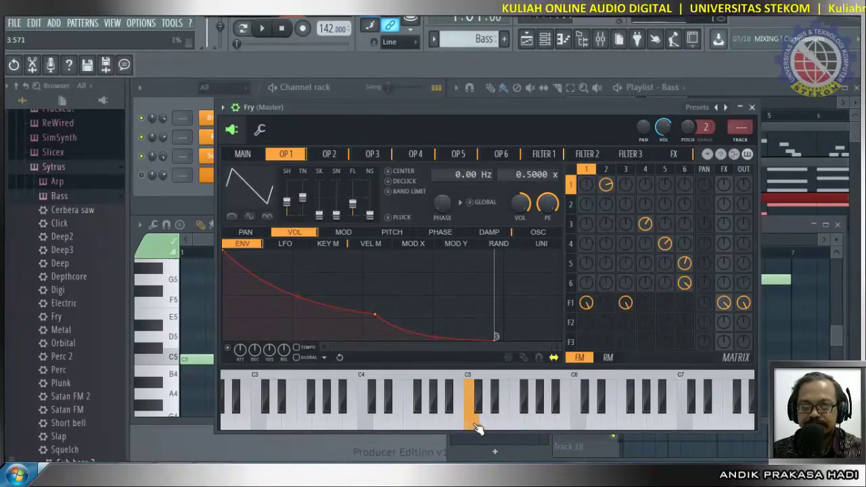
Try operator 1's tension at 27% on the C5 key, set it to 5%, and close the Fry synth.
{"action": "left_click_drag", "start_coordinate": [352, 205], "coordinate": [352, 201]}
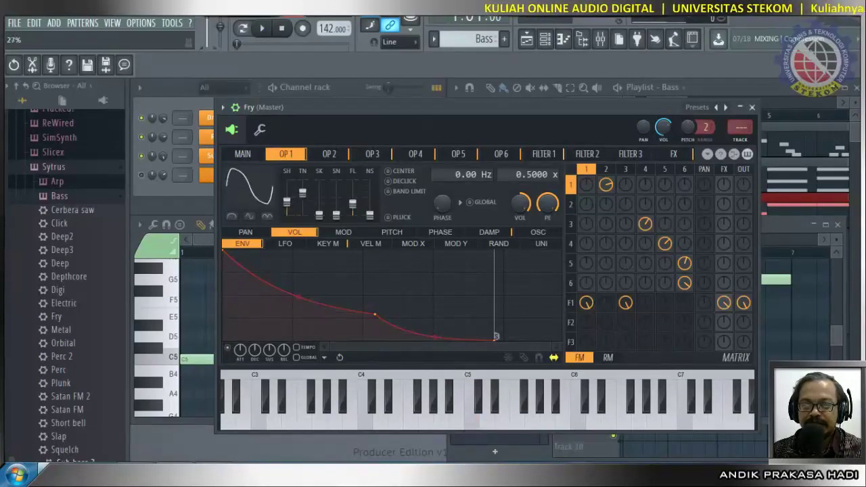
{"action": "left_click", "coordinate": [473, 426]}
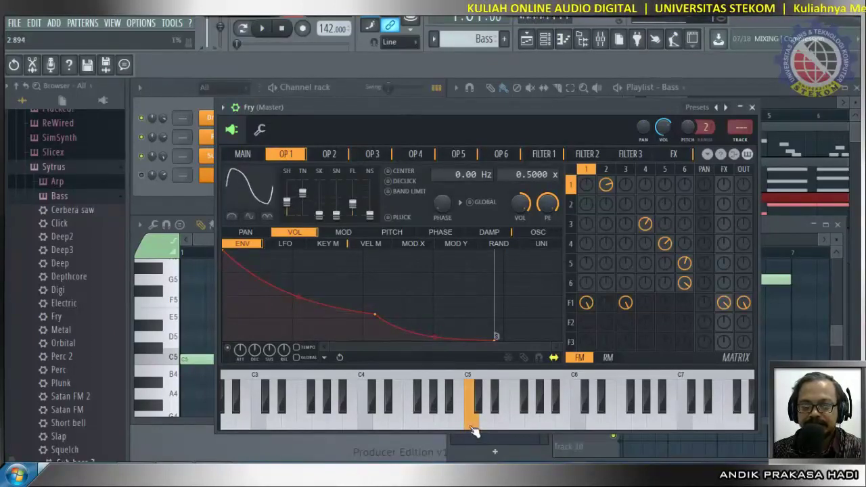
{"action": "left_click", "coordinate": [473, 429]}
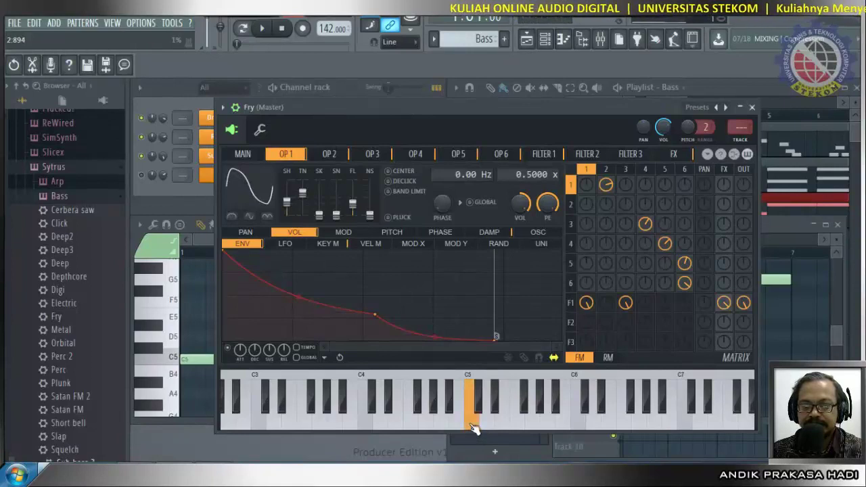
{"action": "left_click_drag", "start_coordinate": [306, 195], "coordinate": [306, 199]}
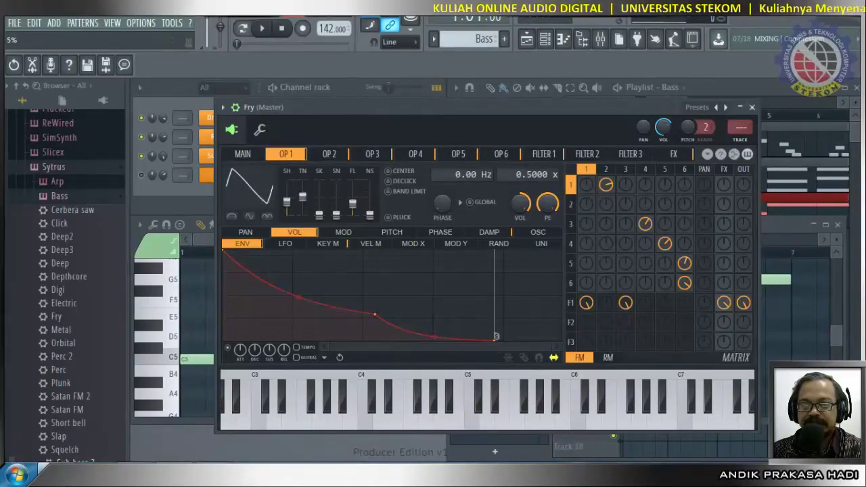
{"action": "left_click", "coordinate": [752, 107]}
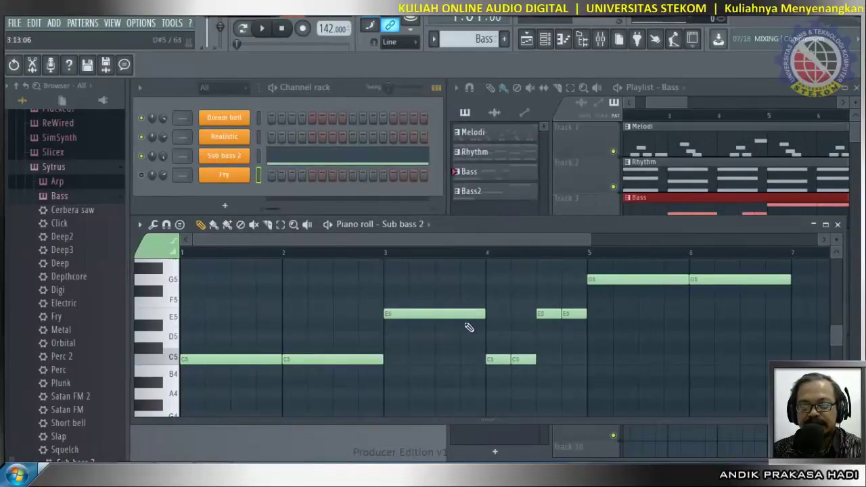
Select all the Sub bass 2 notes in the Bass pattern, from bar 1 through bar 6.
{"action": "scroll", "coordinate": [644, 202], "scroll_direction": "down", "scroll_amount": 1}
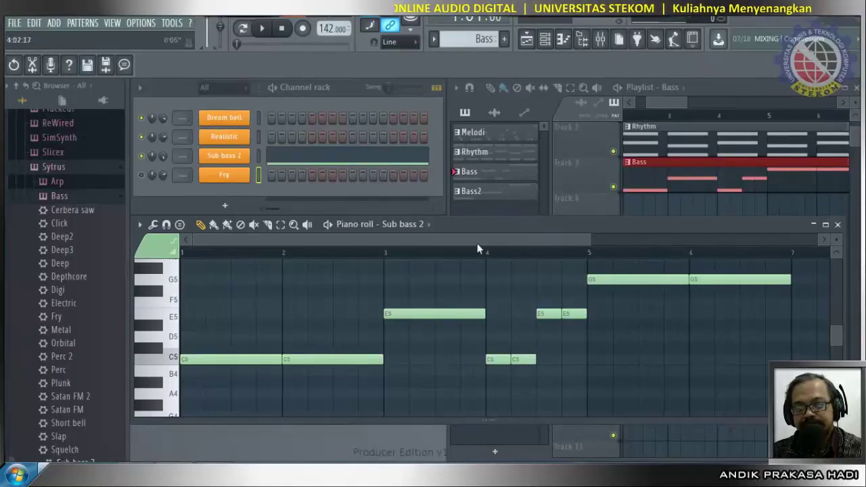
{"action": "scroll", "coordinate": [462, 259], "scroll_direction": "down", "scroll_amount": 1}
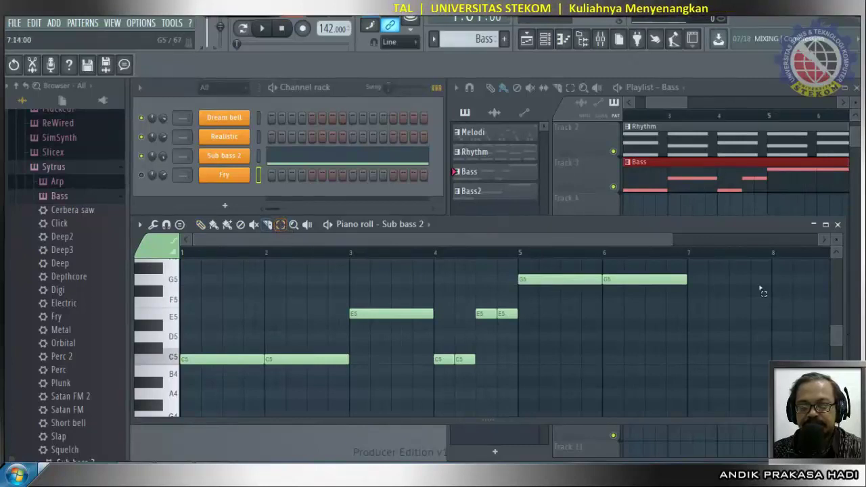
{"action": "left_click_drag", "start_coordinate": [703, 277], "coordinate": [216, 412]}
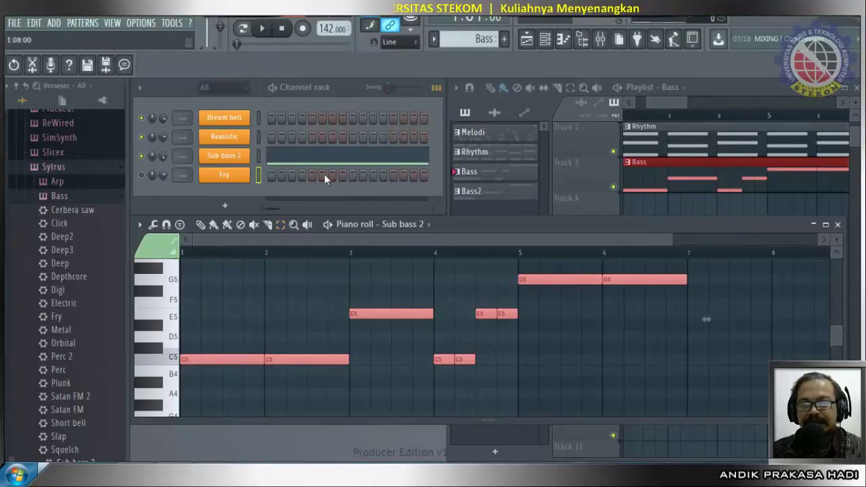
Switch to the Bass2 pattern, open the Fry channel's piano roll, and delete all its notes.
{"action": "left_click", "coordinate": [496, 193]}
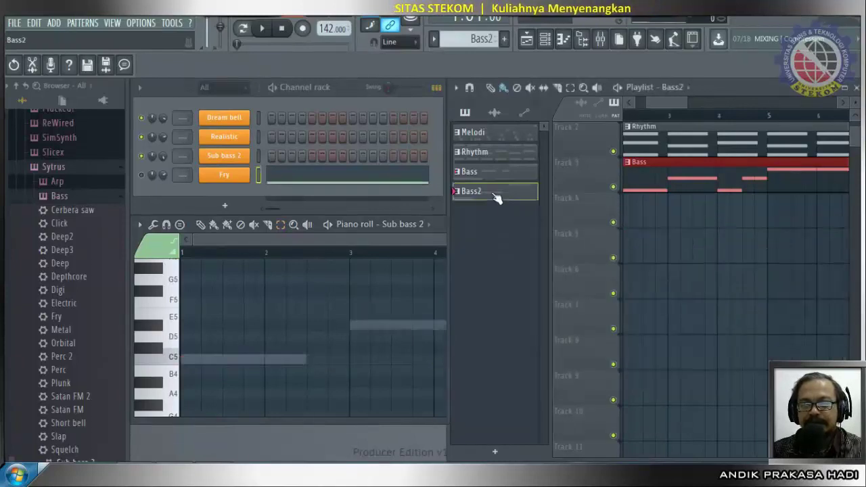
{"action": "right_click", "coordinate": [232, 180]}
{"action": "left_click", "coordinate": [299, 178]}
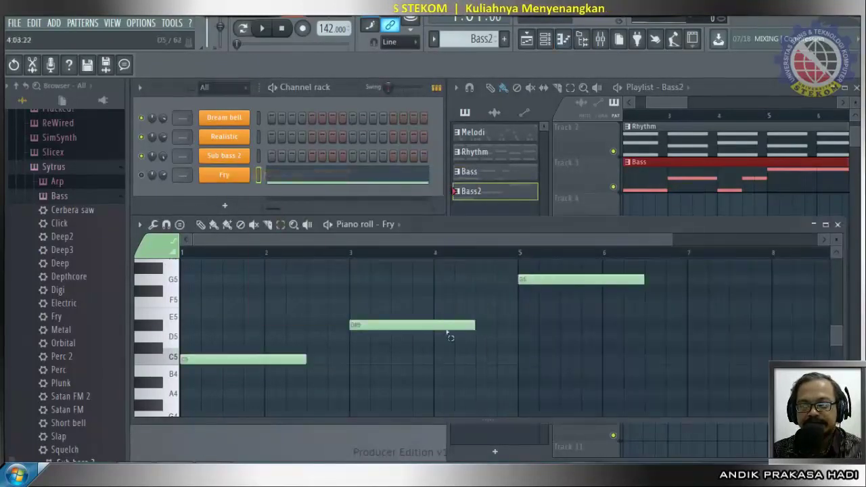
{"action": "key", "text": "ctrl+a"}
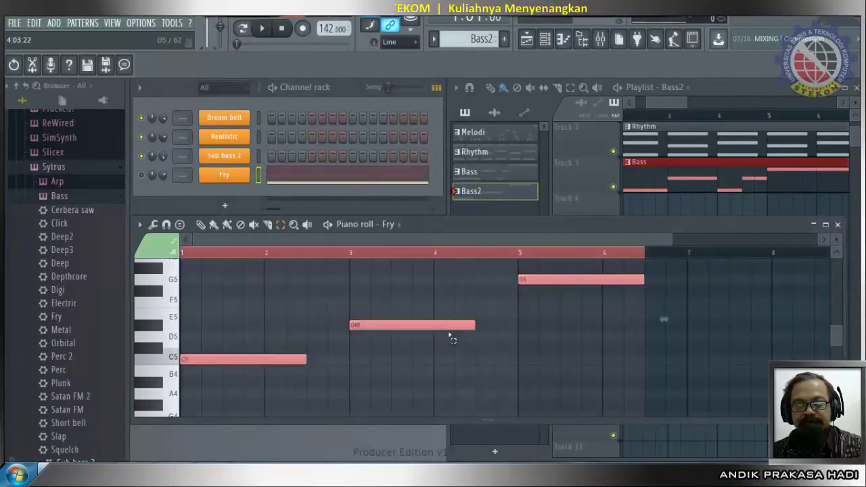
{"action": "key", "text": "Delete"}
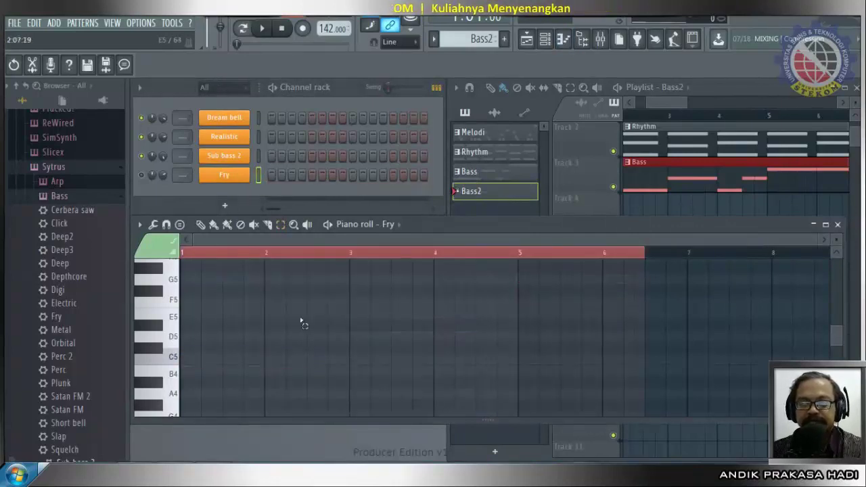
Paste the copied Sub bass 2 notes into the Bass2 pattern's Fry piano roll, starting at bar 1.
{"action": "left_click", "coordinate": [193, 255]}
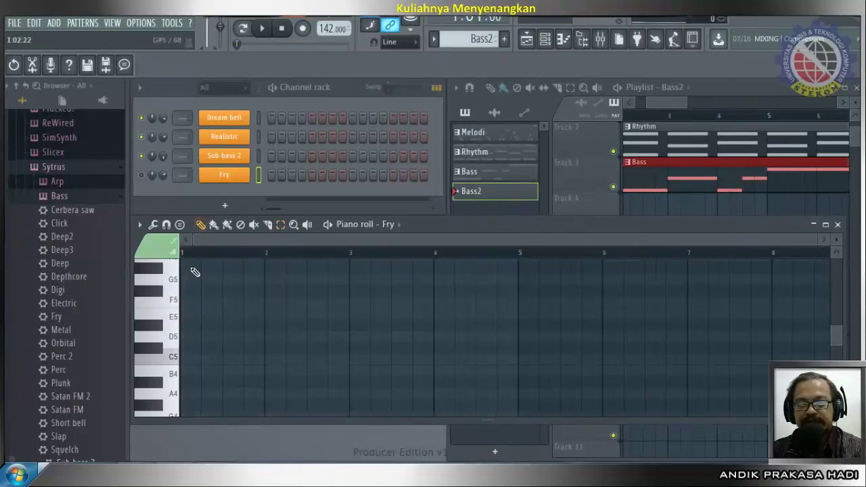
{"action": "key", "text": "ctrl+v"}
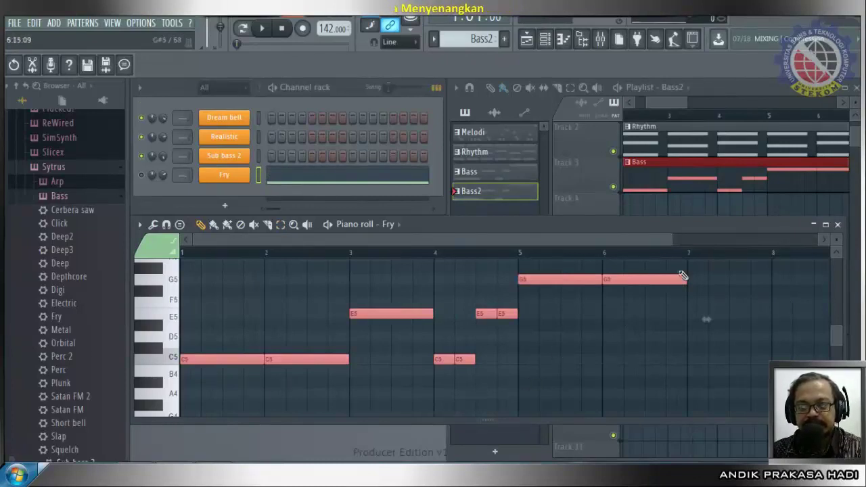
Place the Bass2 pattern on playlist Track 4 and align its clip with the Bass clip at bar 1.
{"action": "left_click", "coordinate": [496, 173]}
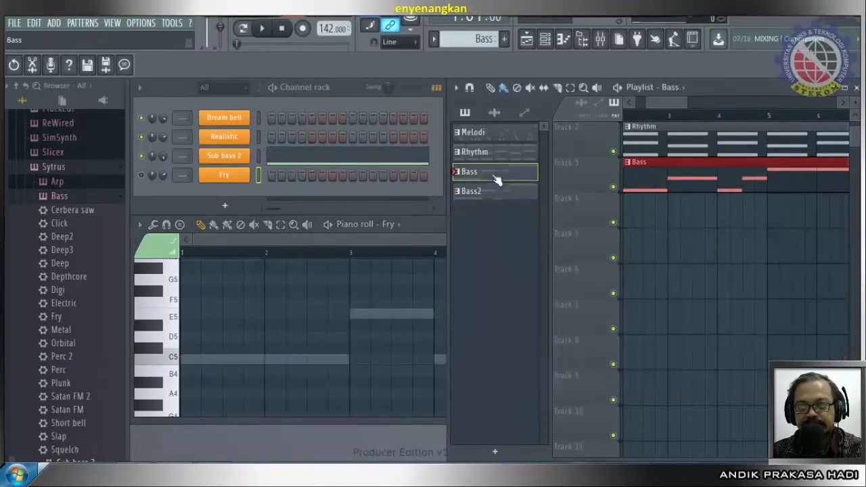
{"action": "left_click", "coordinate": [487, 193]}
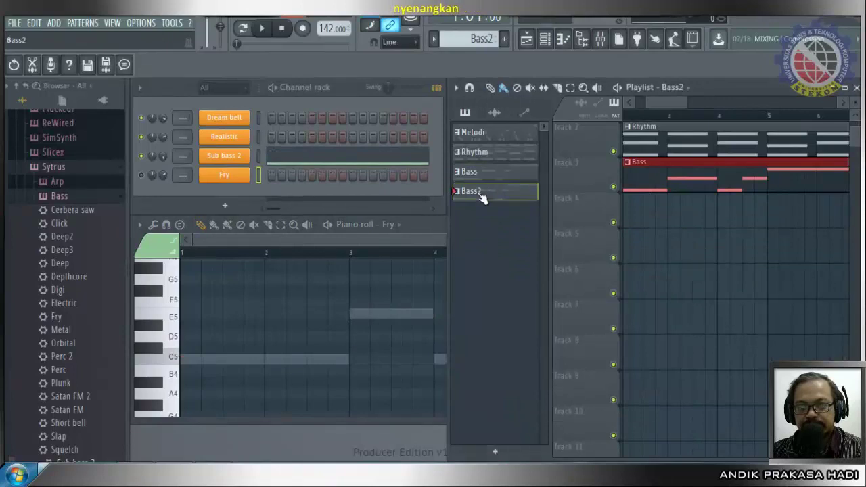
{"action": "left_click", "coordinate": [632, 220]}
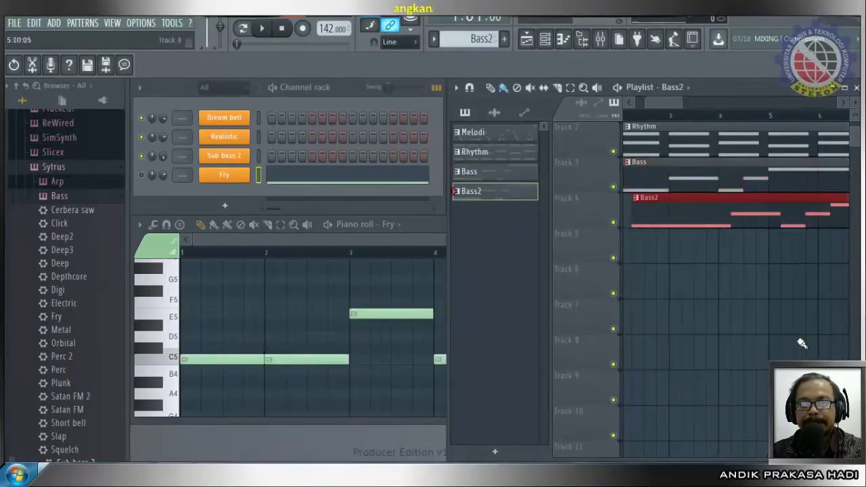
{"action": "left_click_drag", "start_coordinate": [709, 209], "coordinate": [699, 201]}
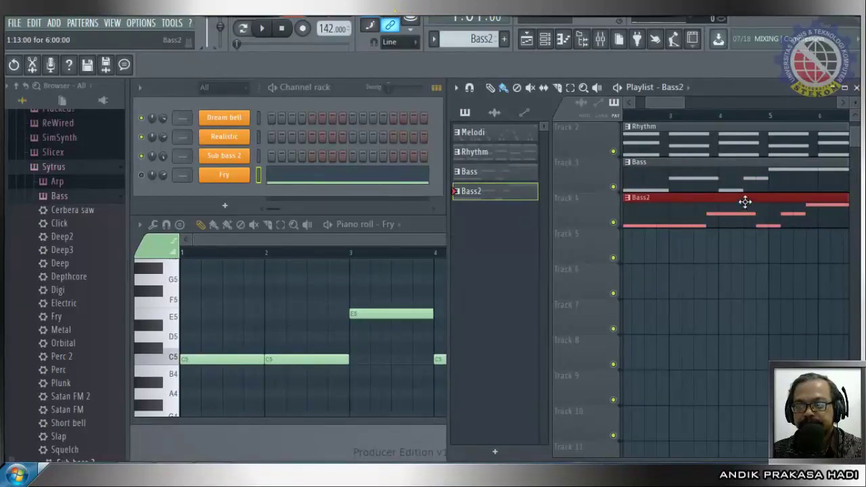
{"action": "left_click", "coordinate": [663, 163]}
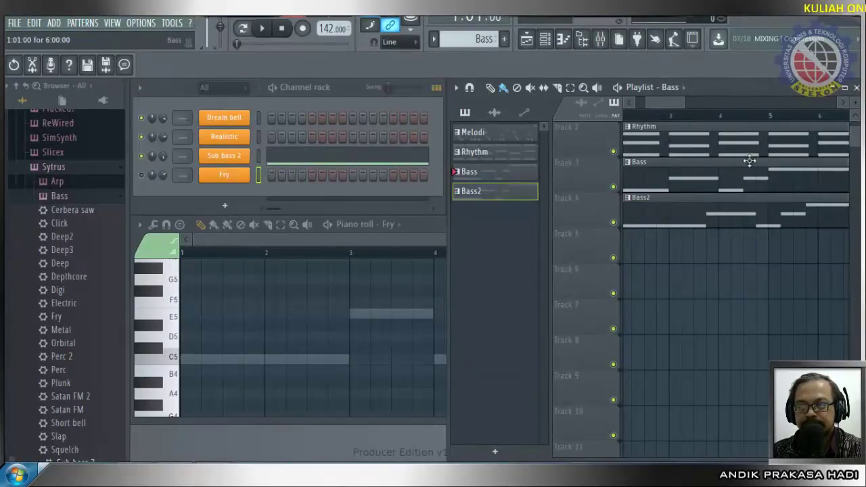
{"action": "left_click_drag", "start_coordinate": [653, 103], "coordinate": [628, 114]}
{"action": "left_click_drag", "start_coordinate": [713, 207], "coordinate": [672, 205]}
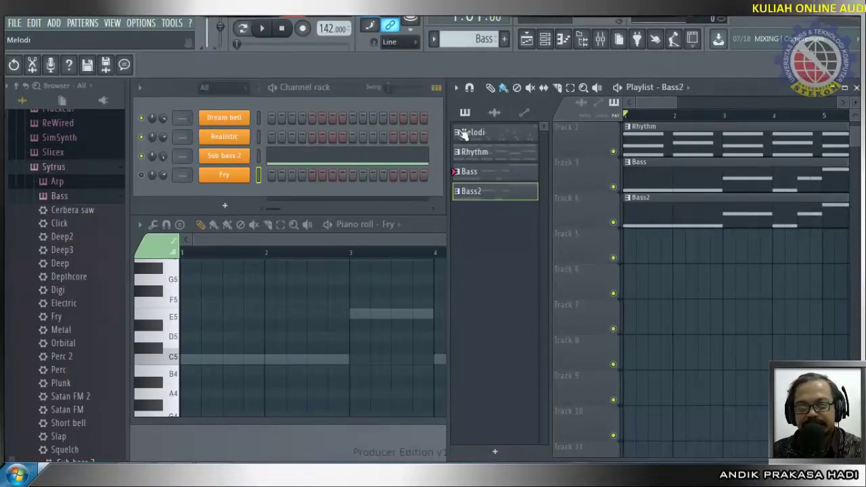
Play the Bass2 pattern on its own with the Fry channel unmuted, and lower Fry's volume slightly.
{"action": "left_click", "coordinate": [244, 179]}
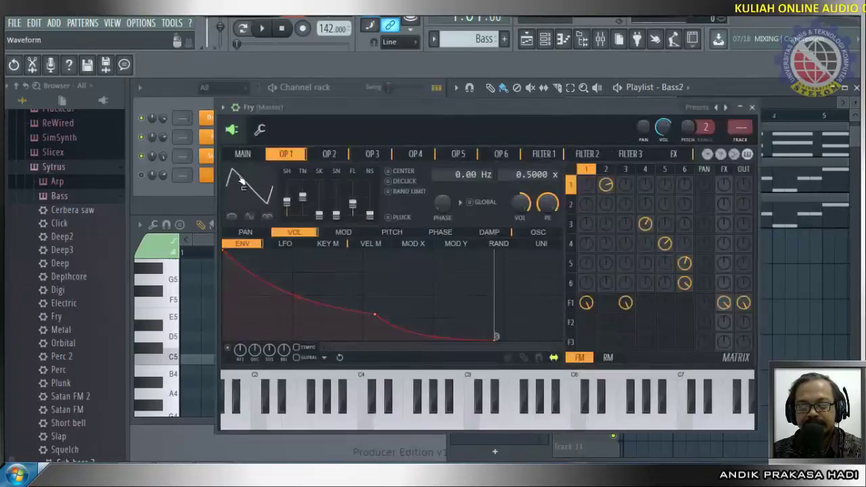
{"action": "left_click", "coordinate": [753, 108]}
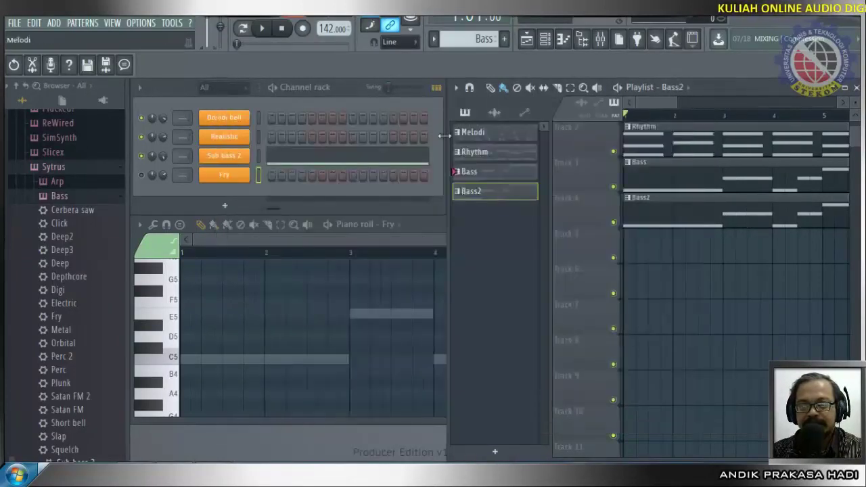
{"action": "left_click", "coordinate": [477, 195]}
{"action": "left_click", "coordinate": [249, 34]}
{"action": "left_click", "coordinate": [264, 31]}
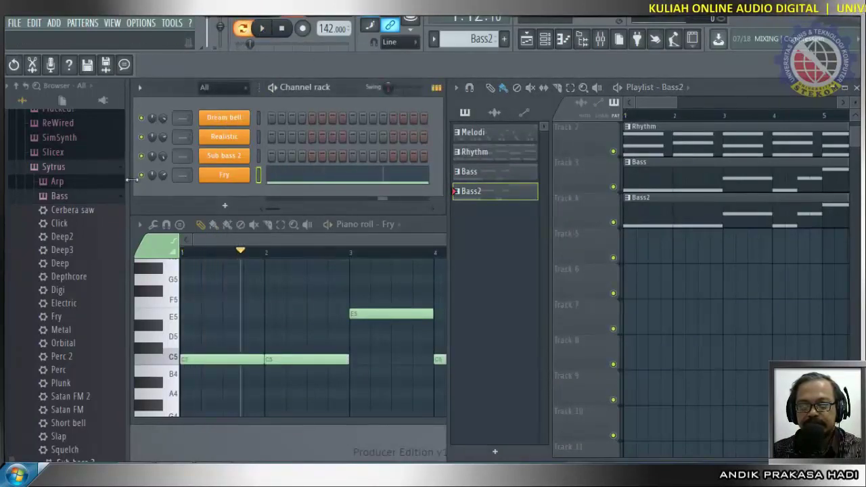
{"action": "left_click", "coordinate": [261, 29]}
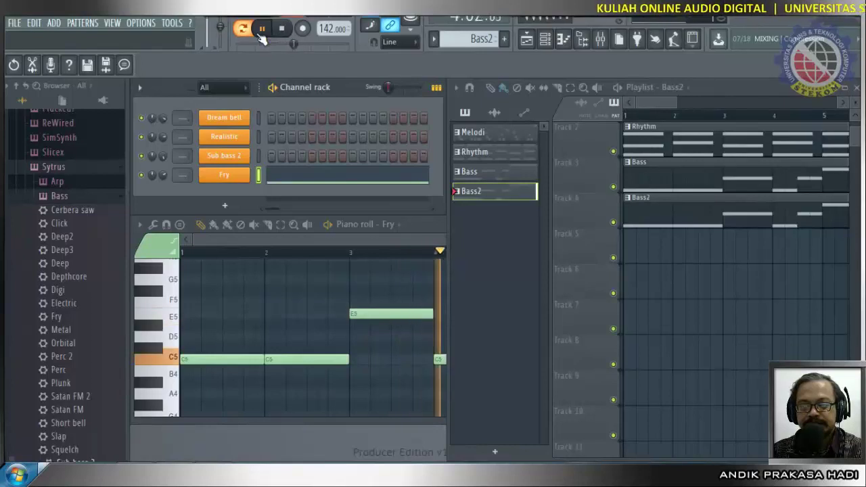
{"action": "left_click_drag", "start_coordinate": [165, 174], "coordinate": [165, 178]}
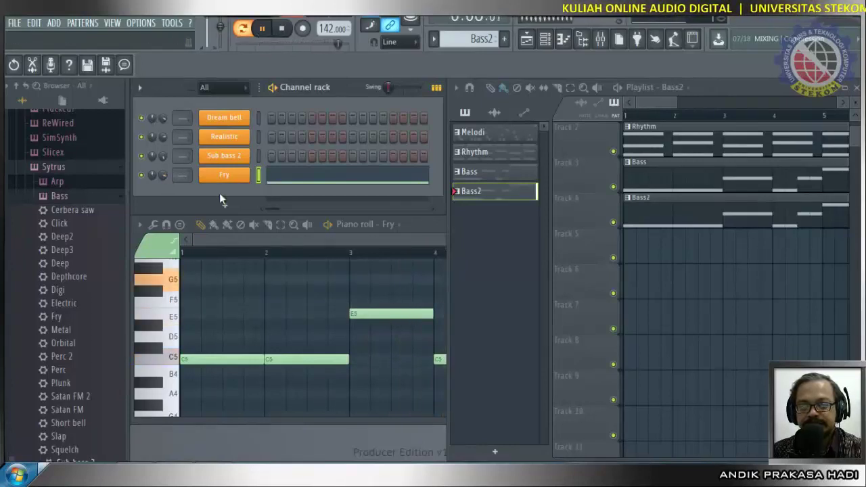
{"action": "left_click", "coordinate": [282, 29]}
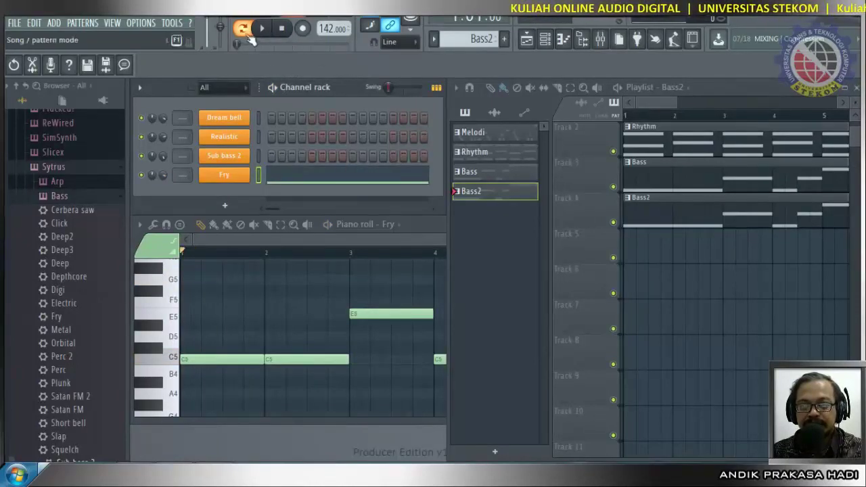
Play the whole arrangement in song mode and lower the Realistic and Fry channel volumes slightly.
{"action": "left_click", "coordinate": [242, 29]}
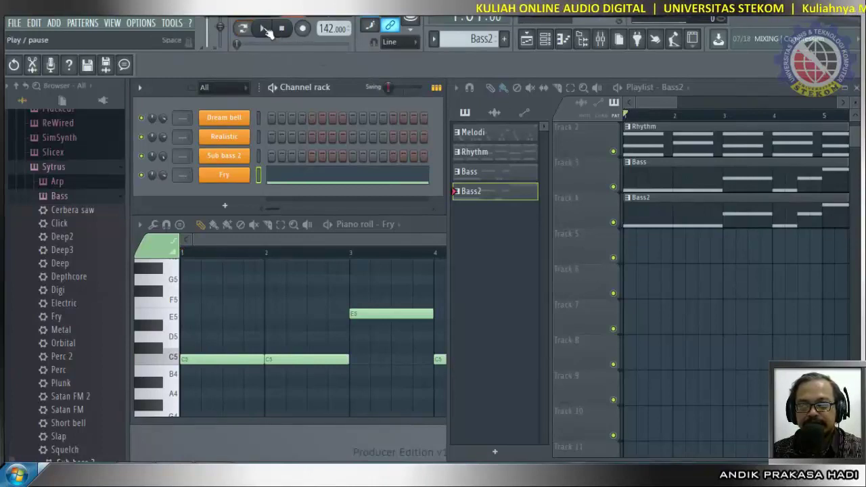
{"action": "left_click", "coordinate": [265, 29]}
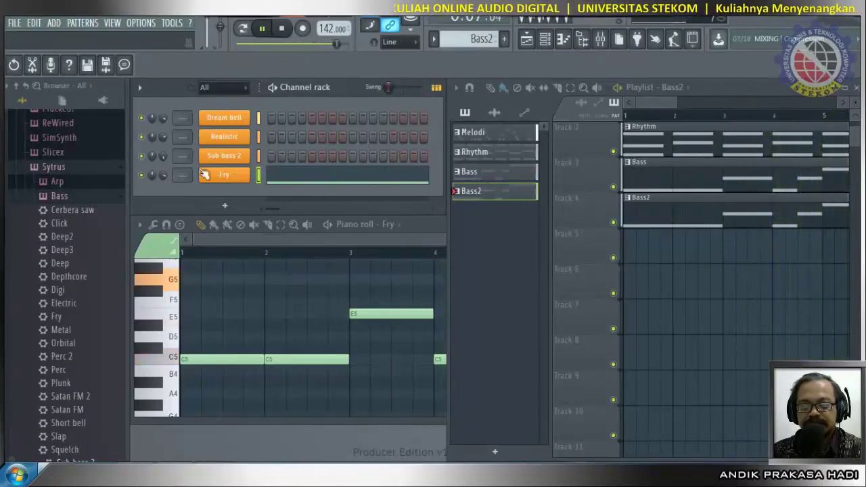
{"action": "left_click", "coordinate": [140, 156]}
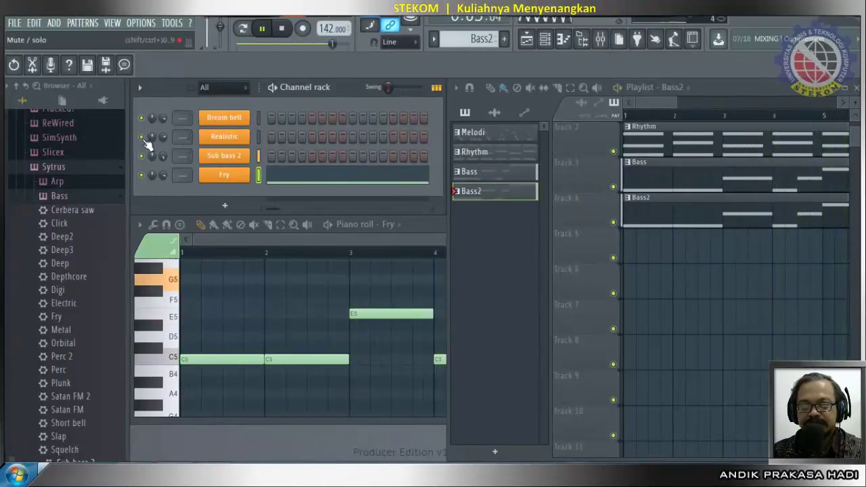
{"action": "left_click_drag", "start_coordinate": [163, 138], "coordinate": [163, 144]}
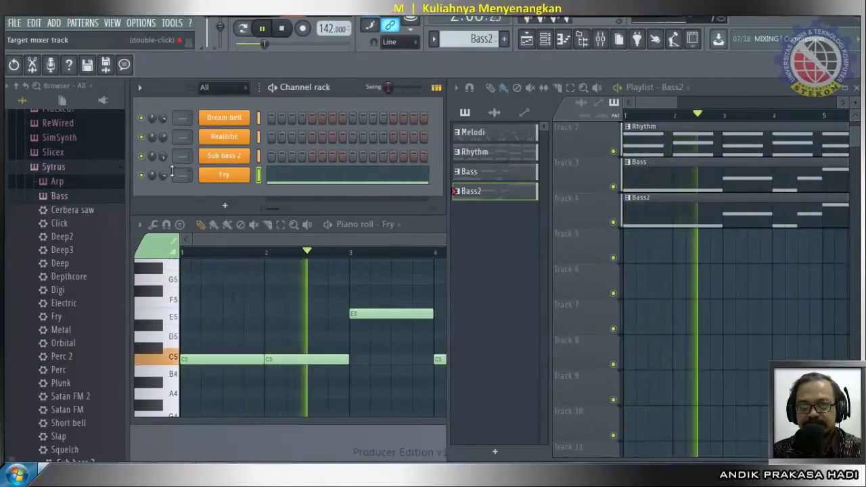
{"action": "left_click_drag", "start_coordinate": [163, 175], "coordinate": [163, 179]}
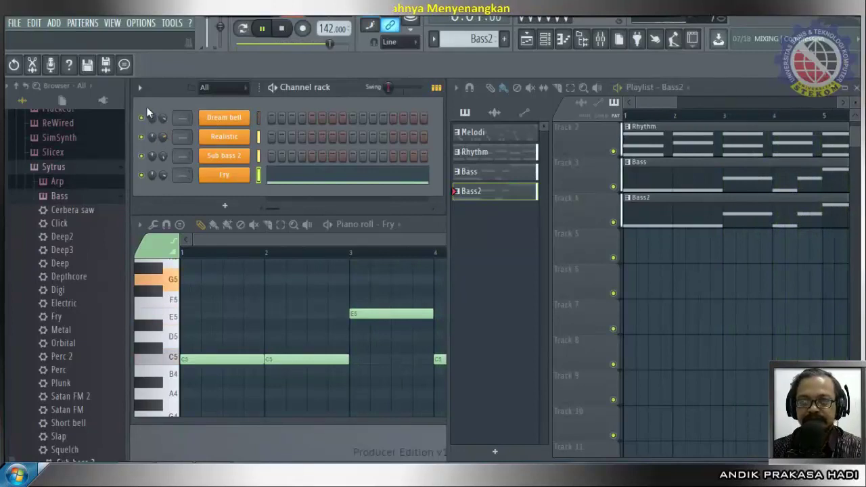
{"action": "left_click", "coordinate": [283, 30]}
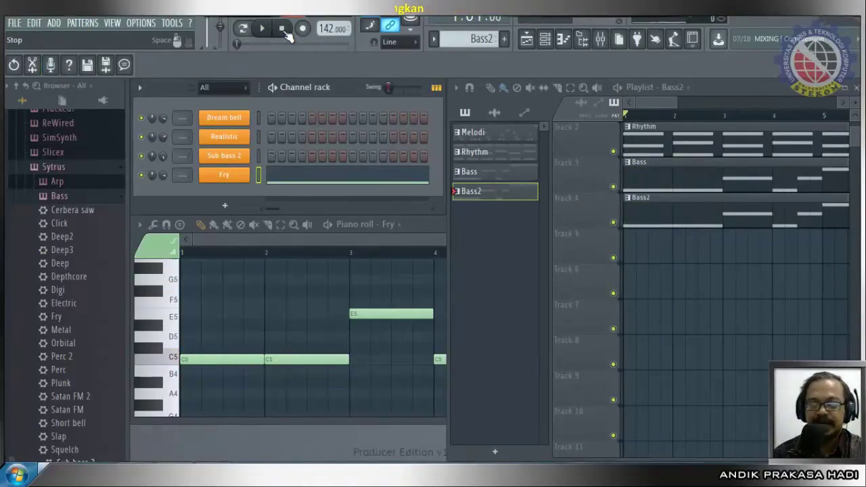
Replace the four short Fry notes in bar 4 with a single one-bar E5 note.
{"action": "double_click", "coordinate": [431, 224]}
{"action": "left_click_drag", "start_coordinate": [477, 314], "coordinate": [494, 320]}
{"action": "right_click", "coordinate": [508, 315]}
{"action": "right_click", "coordinate": [444, 359]}
{"action": "right_click", "coordinate": [465, 359]}
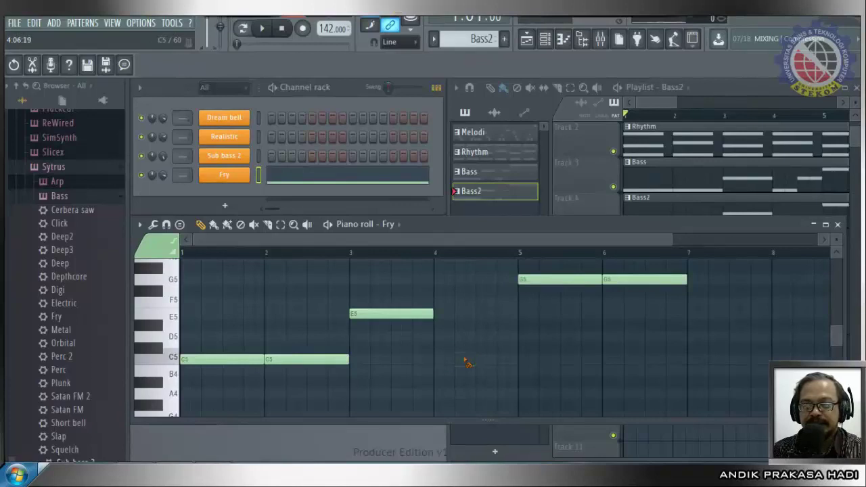
{"action": "left_click", "coordinate": [439, 316]}
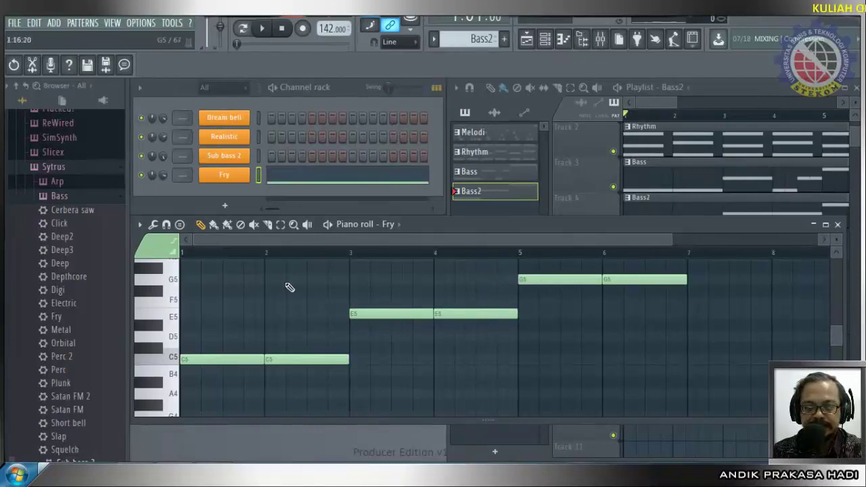
Move the Fry notes in bars 5 and 6 to E5 and those in bars 3 and 4 to D#5.
{"action": "left_click", "coordinate": [174, 282]}
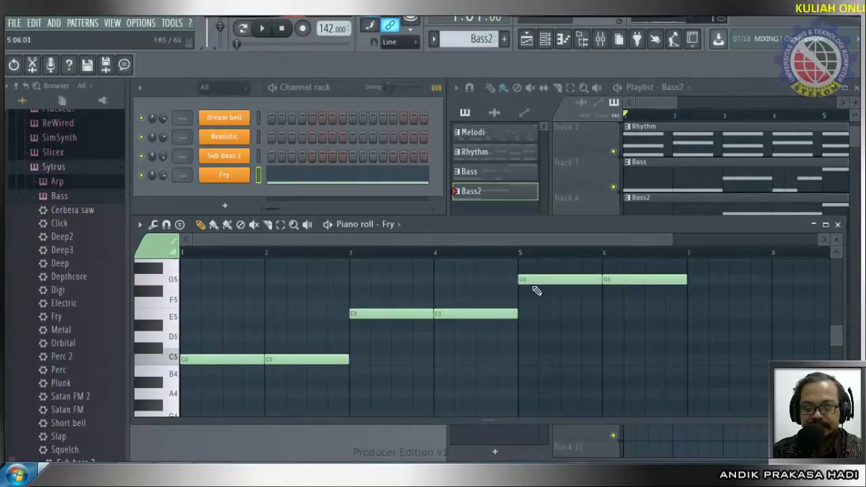
{"action": "left_click_drag", "start_coordinate": [549, 278], "coordinate": [549, 315]}
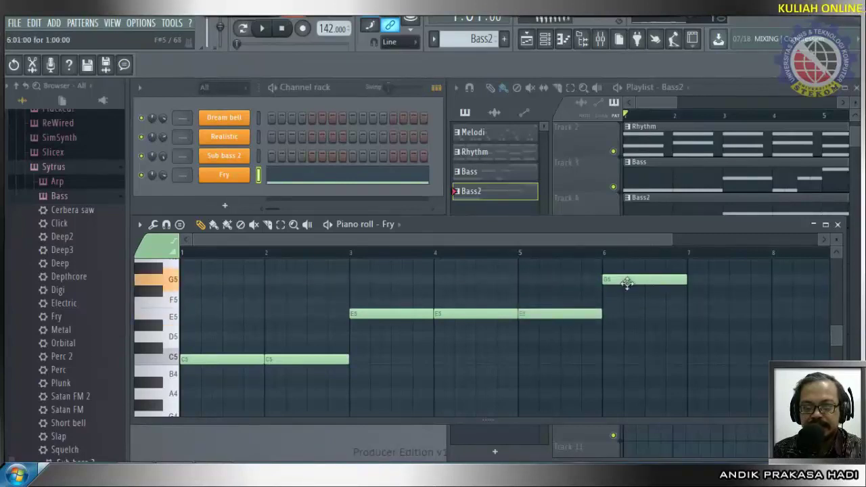
{"action": "left_click_drag", "start_coordinate": [628, 280], "coordinate": [631, 316]}
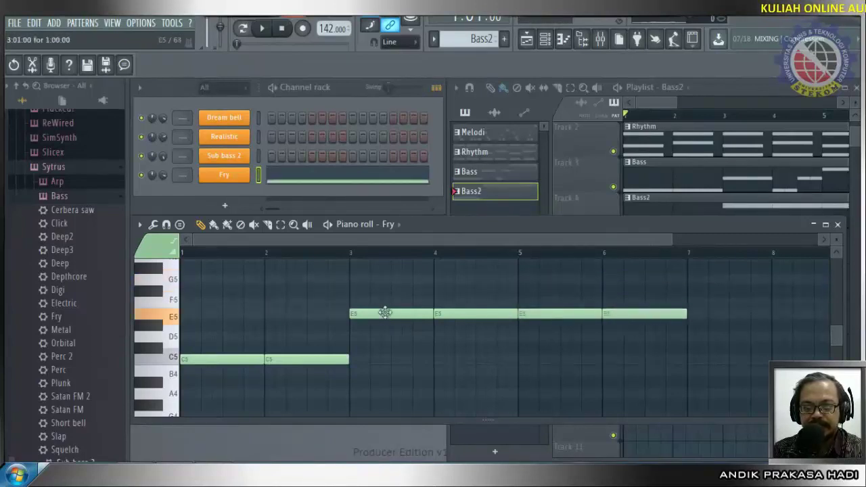
{"action": "left_click_drag", "start_coordinate": [385, 313], "coordinate": [383, 329]}
{"action": "left_click_drag", "start_coordinate": [469, 314], "coordinate": [472, 331]}
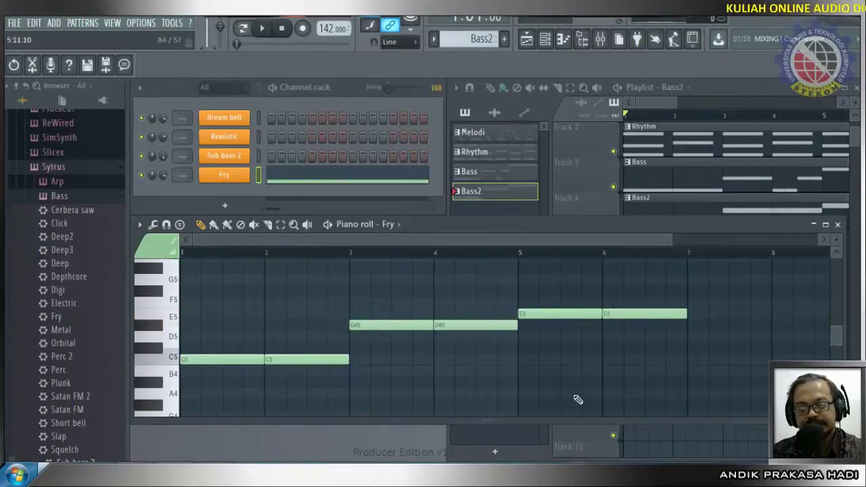
Open the Bass pattern's Sub bass 2 piano roll and delete the four short notes in bar 4.
{"action": "left_click", "coordinate": [489, 172]}
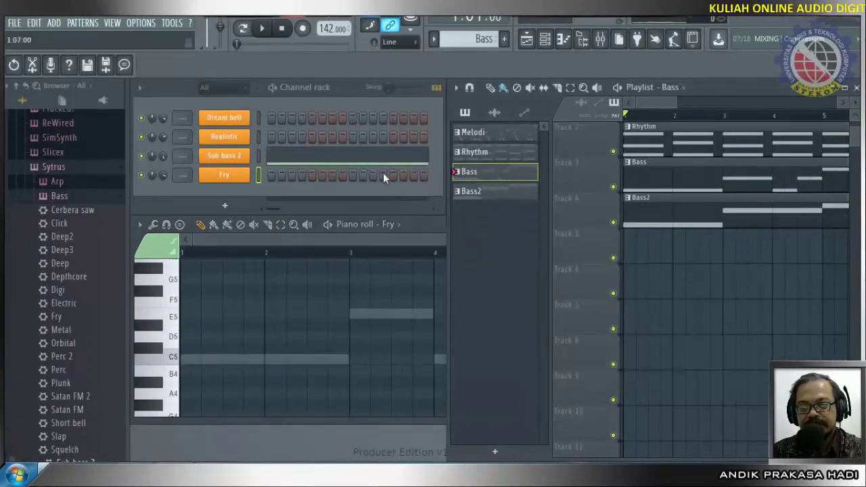
{"action": "right_click", "coordinate": [244, 161]}
{"action": "left_click", "coordinate": [272, 158]}
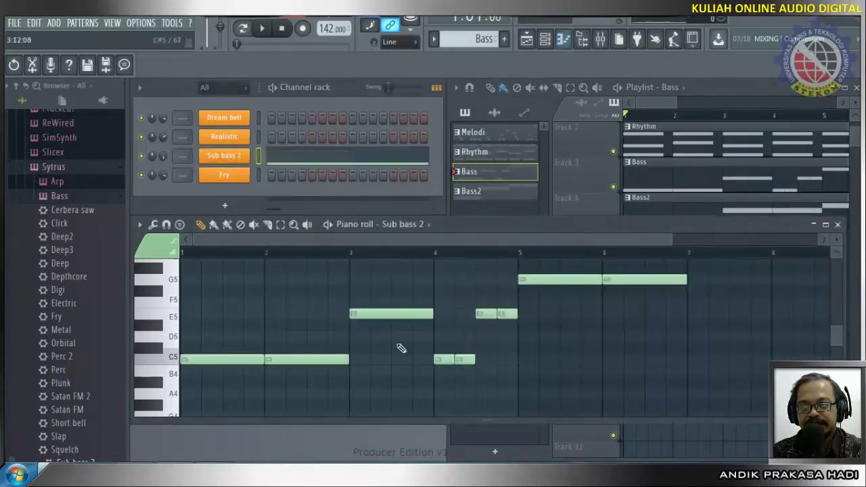
{"action": "right_click", "coordinate": [448, 364]}
{"action": "right_click", "coordinate": [467, 359]}
{"action": "right_click", "coordinate": [485, 314]}
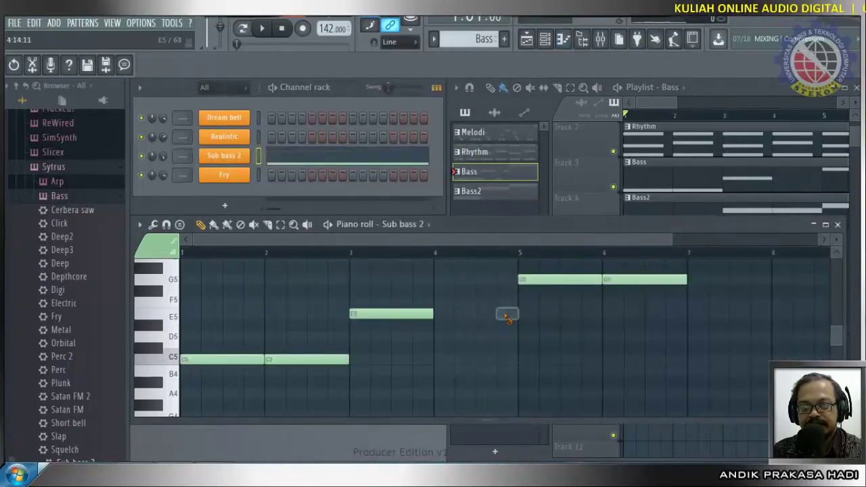
Move the Sub bass 2 notes in bars 5 and 6 to F5 and bar 3 to D#5, and add a one-bar D#5 in bar 4.
{"action": "left_click_drag", "start_coordinate": [535, 283], "coordinate": [535, 302]}
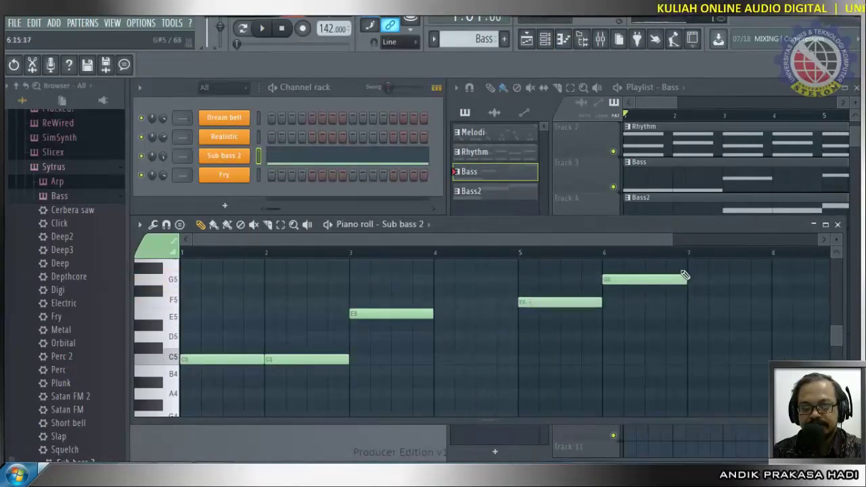
{"action": "left_click_drag", "start_coordinate": [665, 278], "coordinate": [657, 301]}
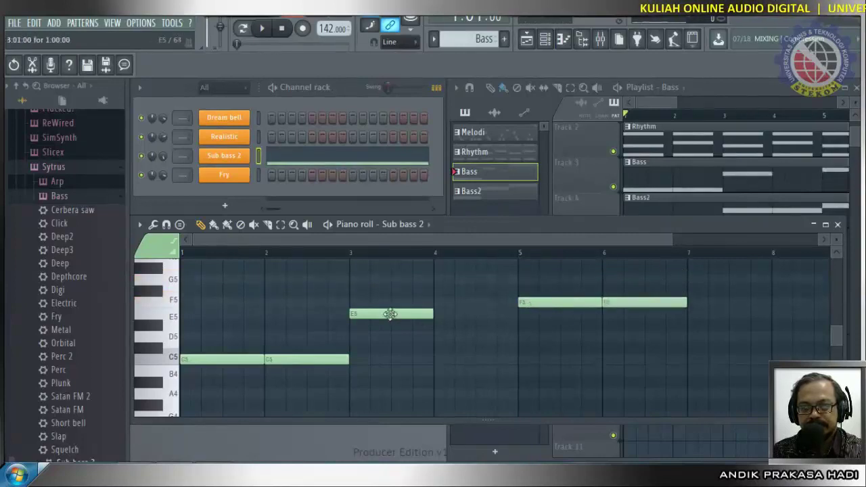
{"action": "left_click_drag", "start_coordinate": [390, 314], "coordinate": [390, 325]}
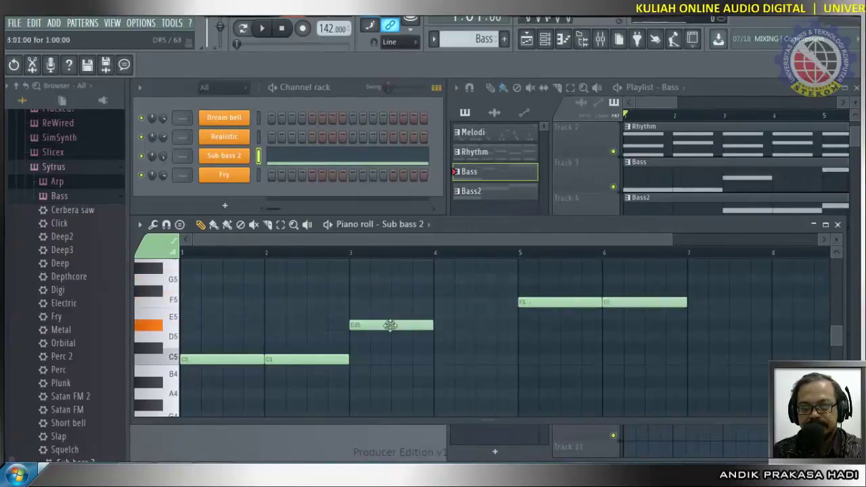
{"action": "left_click", "coordinate": [441, 325]}
{"action": "left_click_drag", "start_coordinate": [437, 326], "coordinate": [427, 325]}
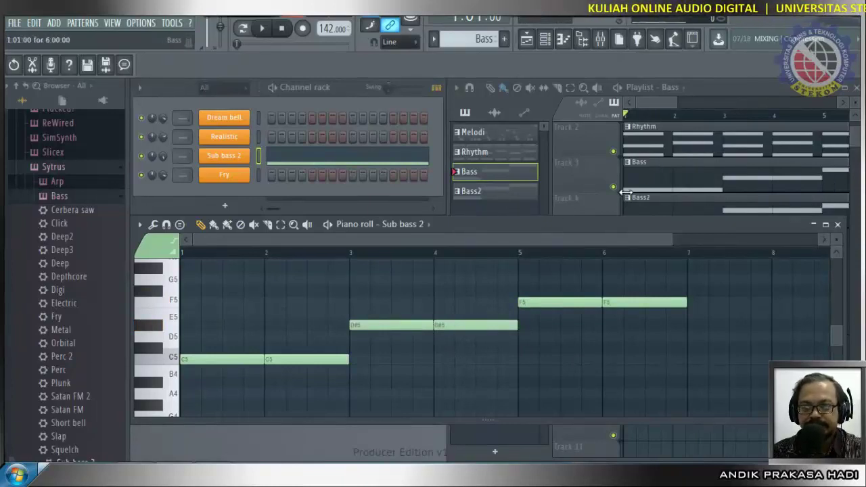
Play the arrangement to hear the revised Bass and Bass2 lines with the melody and rhythm.
{"action": "left_click", "coordinate": [747, 180]}
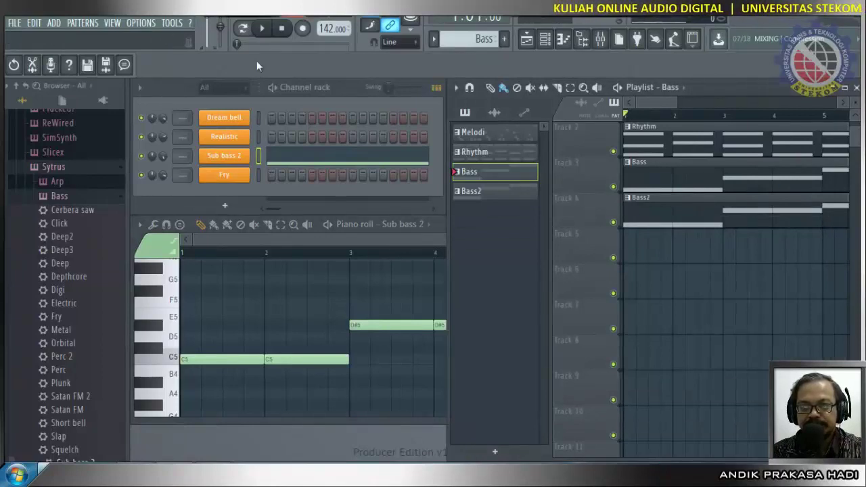
{"action": "left_click", "coordinate": [263, 29]}
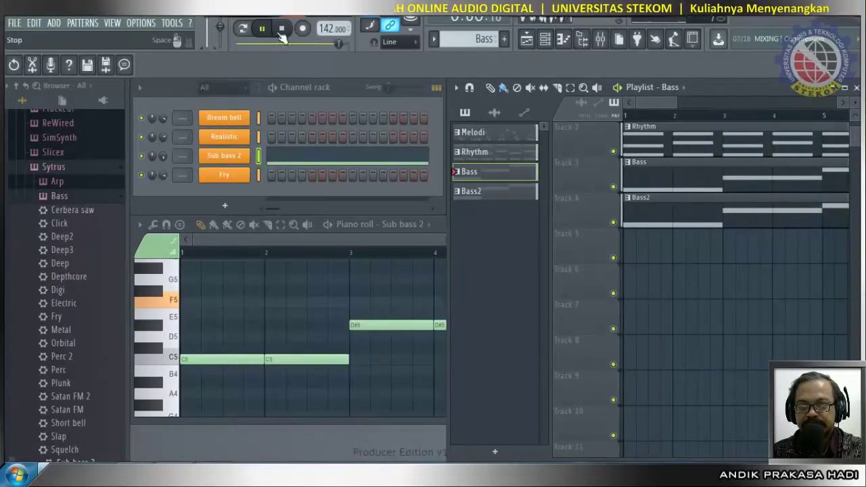
Stop playback, insert a new pattern named HiHat, and move it below Bass2 in the pattern list.
{"action": "left_click", "coordinate": [281, 32]}
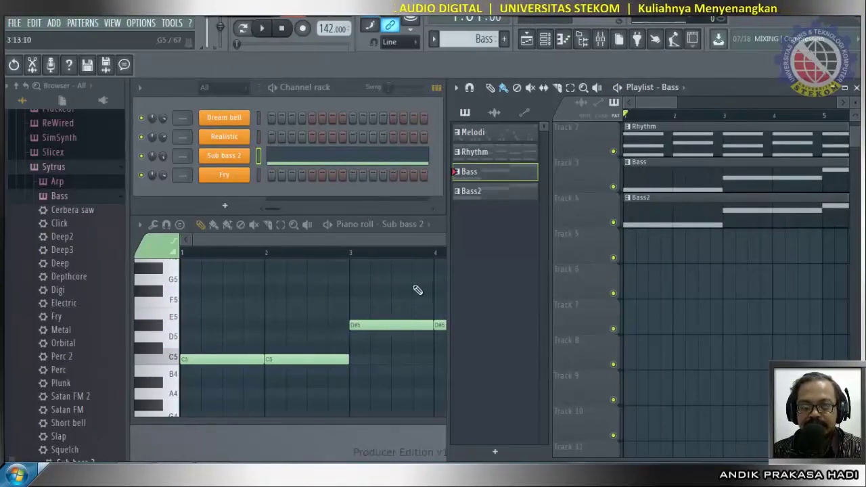
{"action": "left_click", "coordinate": [440, 227]}
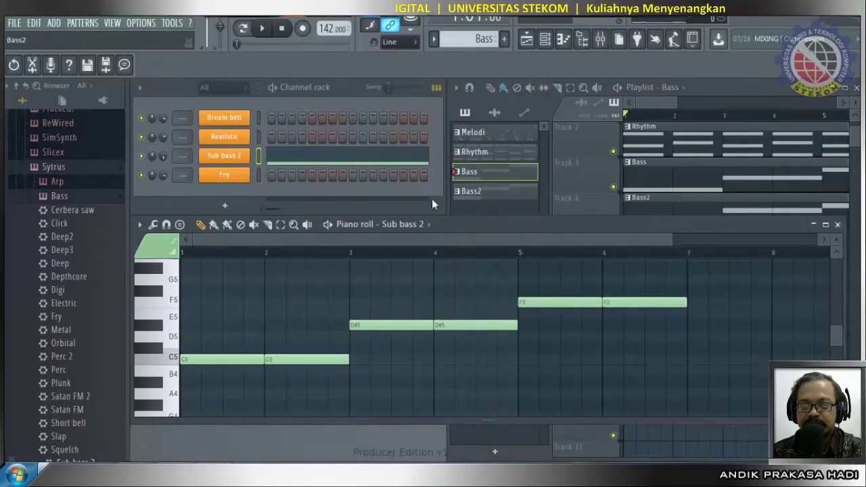
{"action": "left_click", "coordinate": [490, 215]}
{"action": "left_click", "coordinate": [495, 197]}
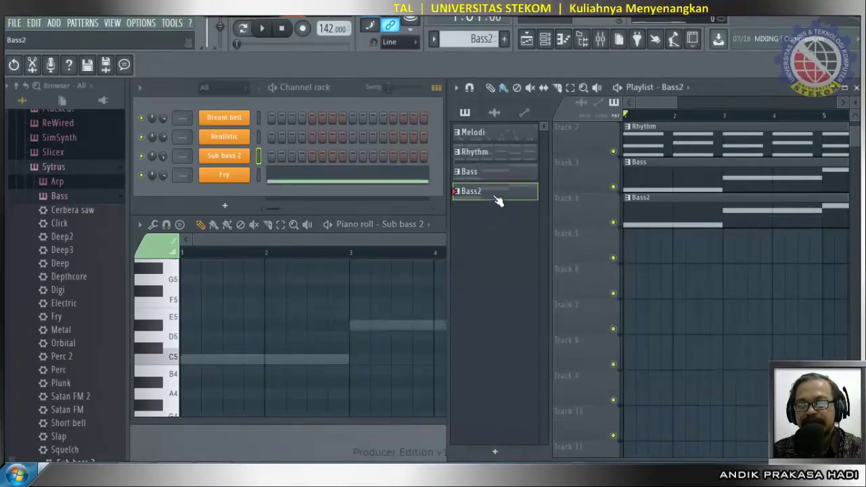
{"action": "right_click", "coordinate": [494, 196]}
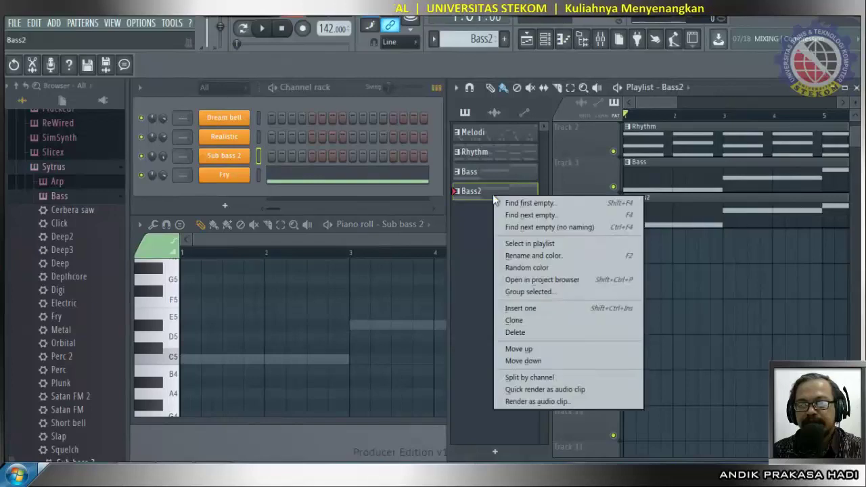
{"action": "left_click", "coordinate": [535, 310]}
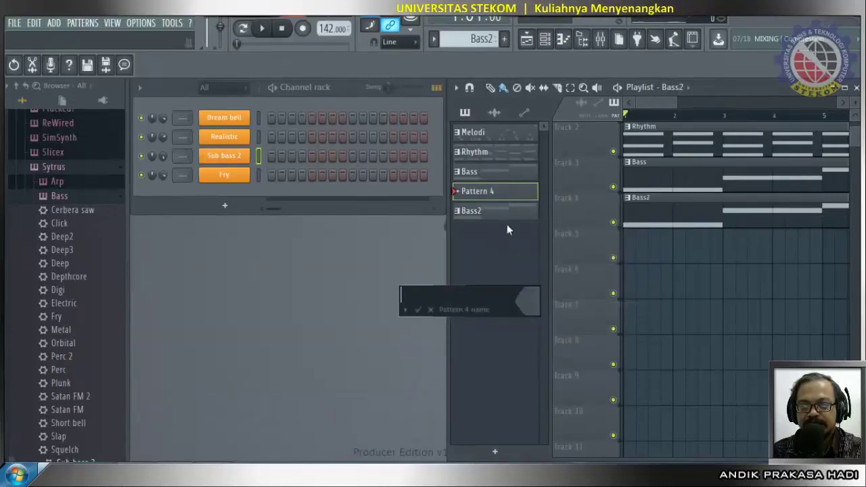
{"action": "type", "text": "Hi"}
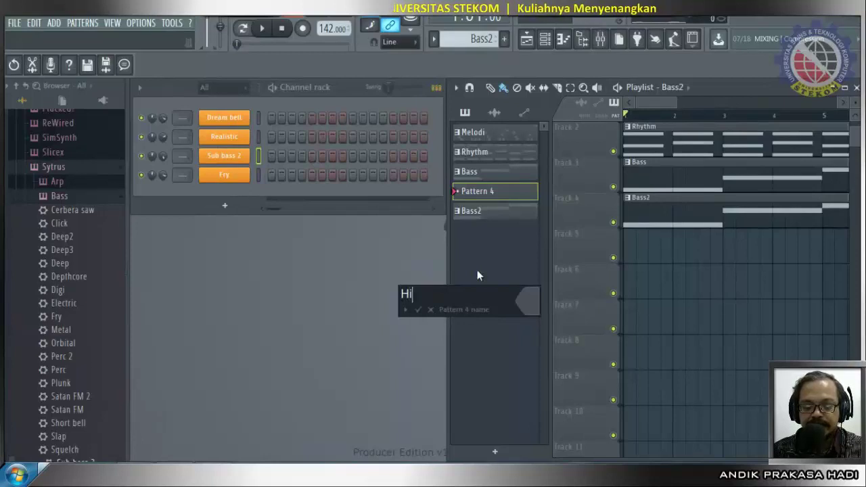
{"action": "type", "text": "Hat"}
{"action": "key", "text": "Return"}
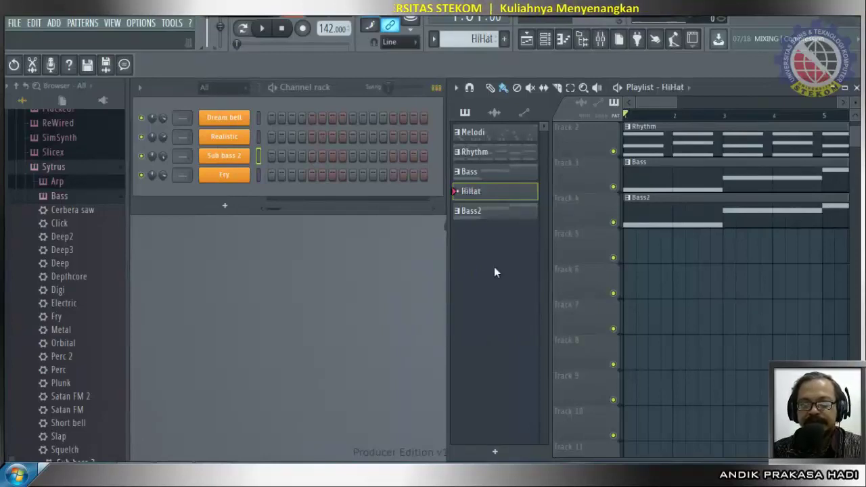
{"action": "left_click_drag", "start_coordinate": [513, 204], "coordinate": [476, 226]}
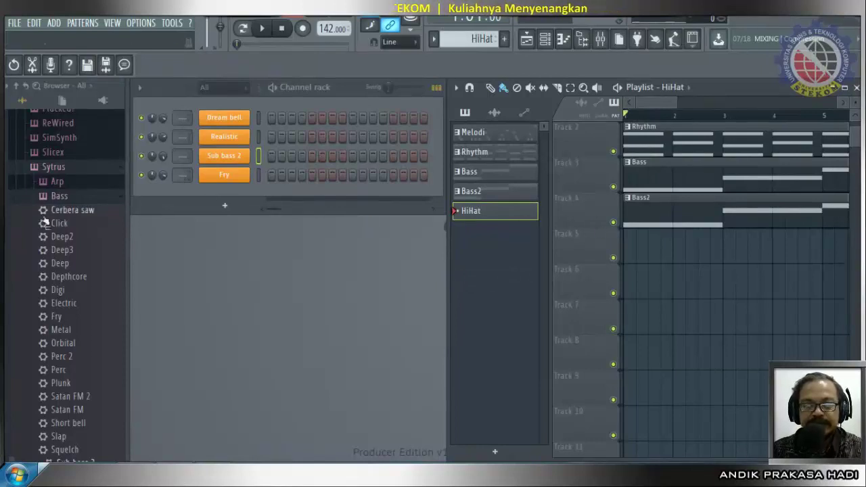
Add the Hi hat preset from Sytrus's Drum presets as a new channel and close its plugin window.
{"action": "left_click", "coordinate": [58, 195]}
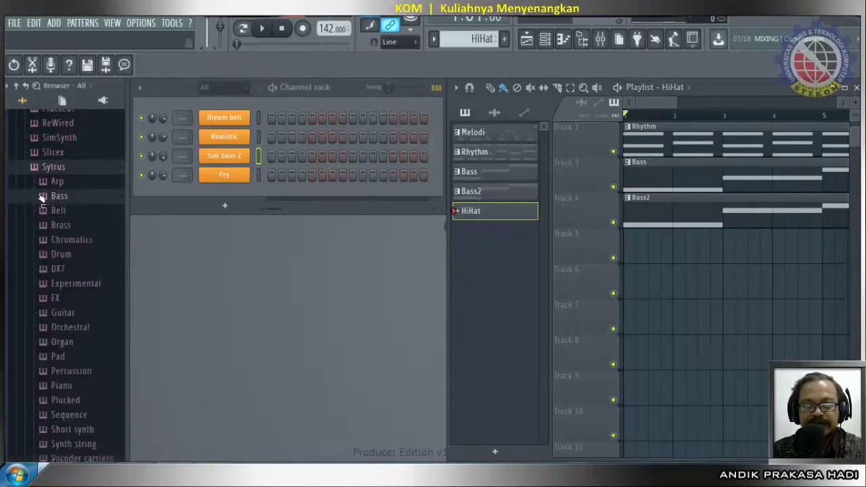
{"action": "left_click", "coordinate": [55, 254]}
{"action": "scroll", "coordinate": [71, 274], "scroll_direction": "down", "scroll_amount": 3}
{"action": "scroll", "coordinate": [81, 273], "scroll_direction": "up", "scroll_amount": 2}
{"action": "left_click_drag", "start_coordinate": [70, 244], "coordinate": [229, 200]}
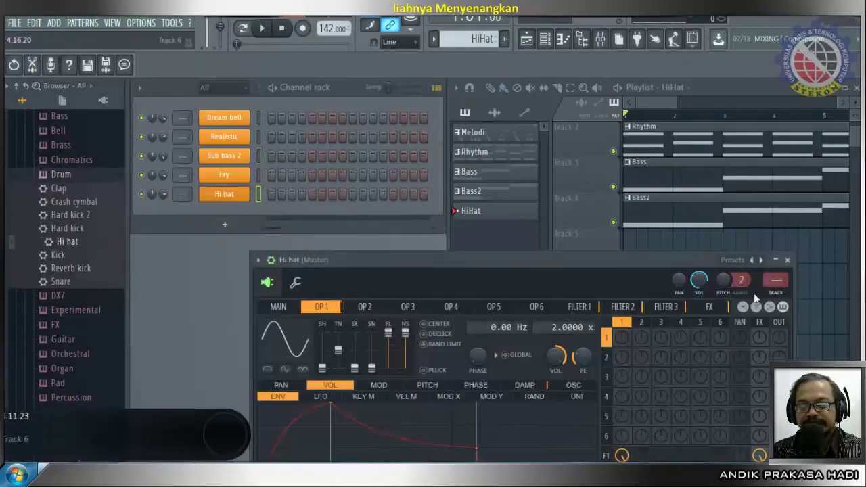
{"action": "left_click_drag", "start_coordinate": [776, 259], "coordinate": [761, 172]}
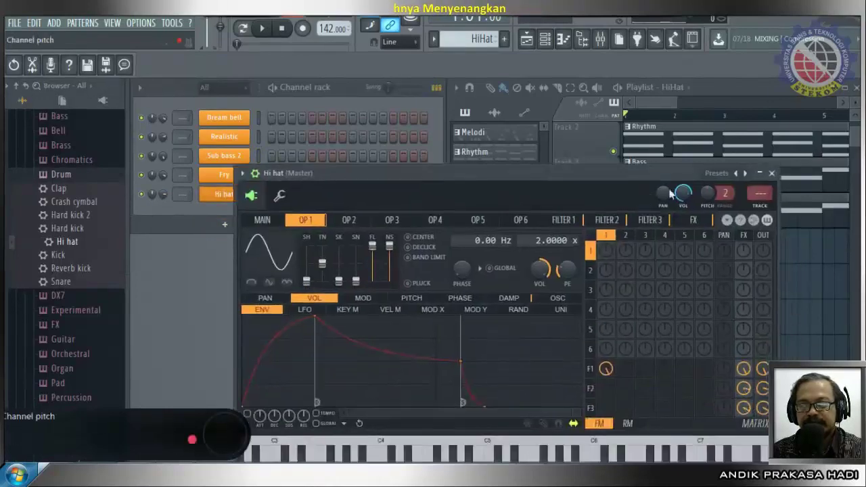
{"action": "left_click", "coordinate": [771, 173]}
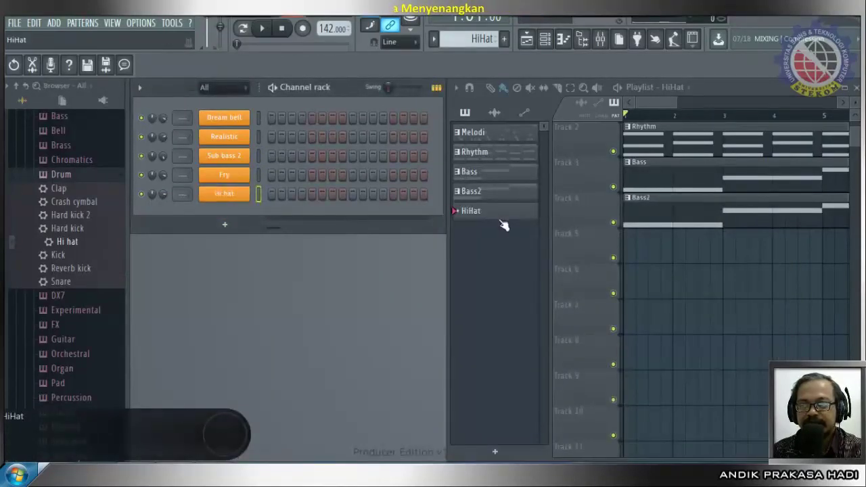
Fill each 2 steps of the Hi hat channel and play the HiHat pattern to hear it.
{"action": "right_click", "coordinate": [226, 196]}
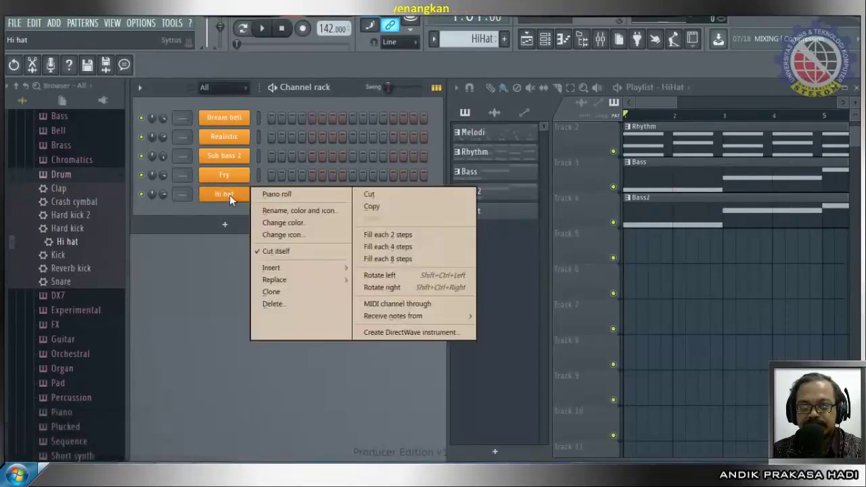
{"action": "left_click", "coordinate": [387, 235]}
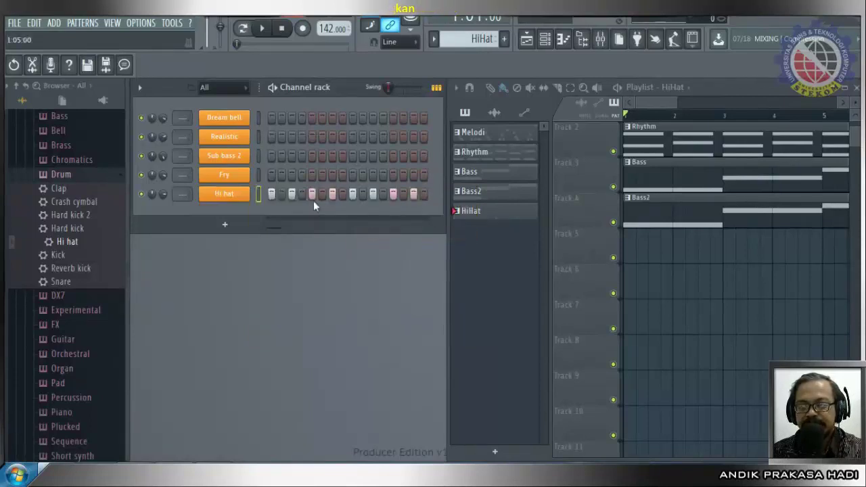
{"action": "left_click", "coordinate": [242, 28]}
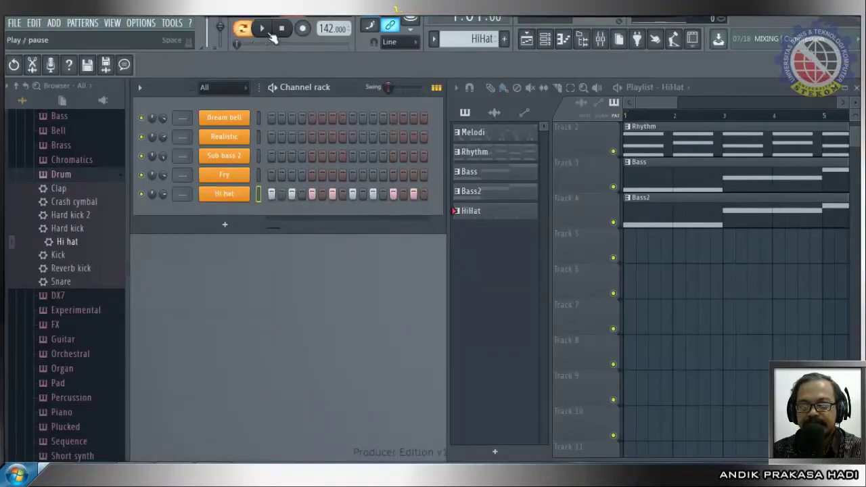
{"action": "left_click", "coordinate": [268, 32]}
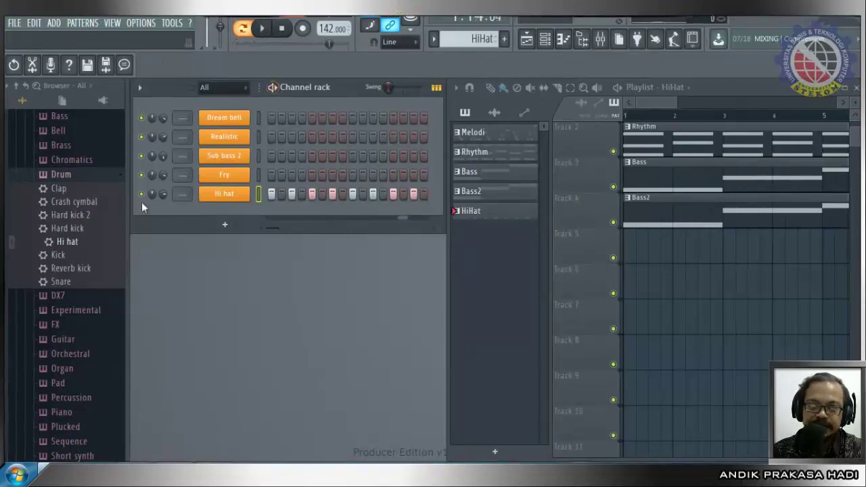
{"action": "left_click", "coordinate": [265, 31]}
{"action": "left_click", "coordinate": [266, 31]}
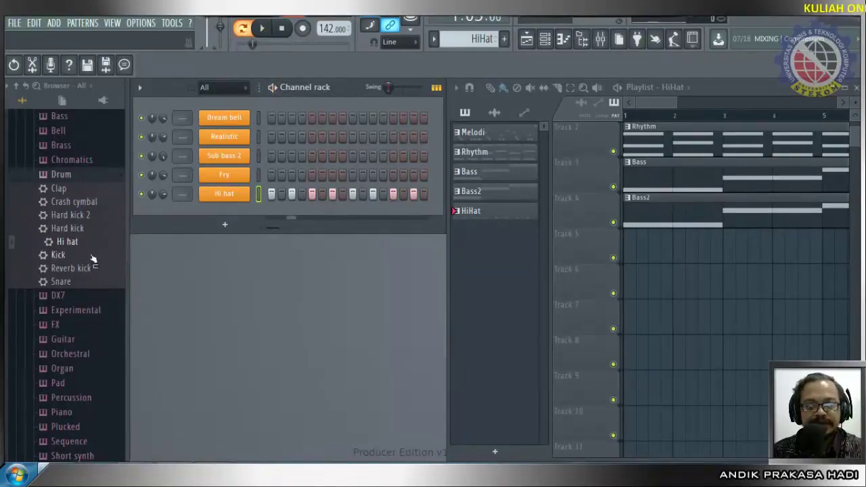
Browse the Drumpad generator's Cymbals, Percussions and Kicks presets for other drum sounds.
{"action": "left_click", "coordinate": [63, 174]}
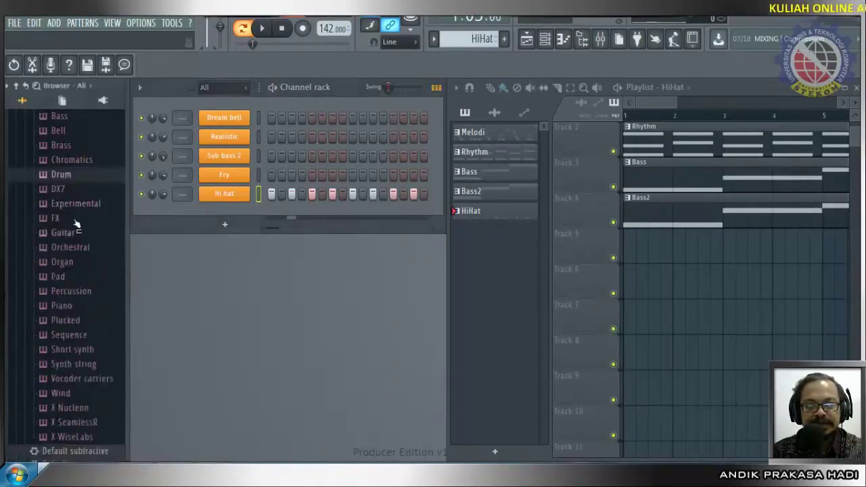
{"action": "scroll", "coordinate": [98, 264], "scroll_direction": "up", "scroll_amount": 5}
{"action": "scroll", "coordinate": [98, 264], "scroll_direction": "down", "scroll_amount": 3}
{"action": "scroll", "coordinate": [88, 260], "scroll_direction": "up", "scroll_amount": 3}
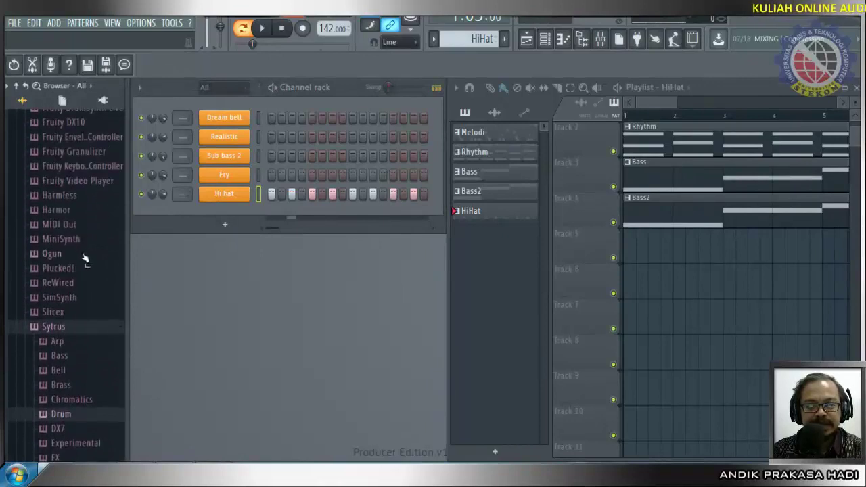
{"action": "scroll", "coordinate": [85, 255], "scroll_direction": "up", "scroll_amount": 4}
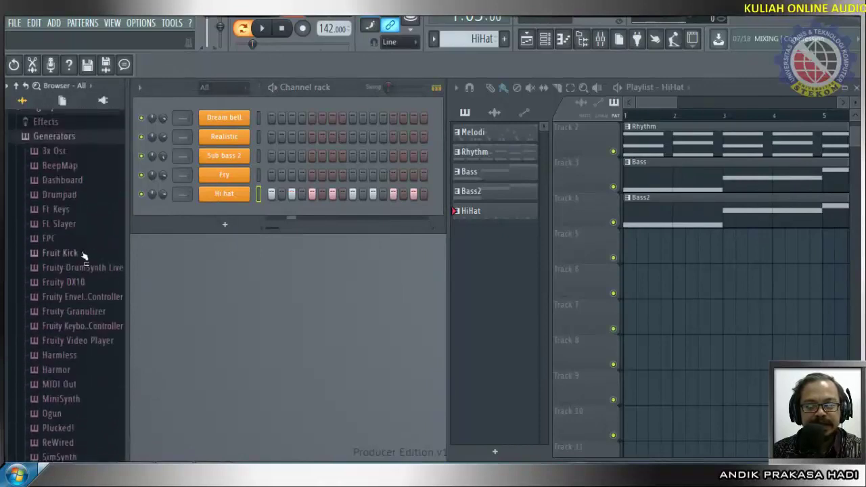
{"action": "left_click", "coordinate": [60, 195]}
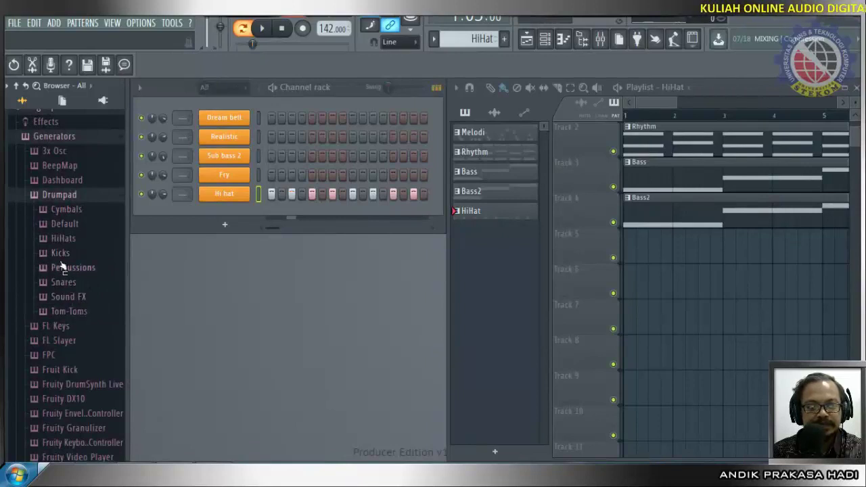
{"action": "left_click", "coordinate": [76, 210]}
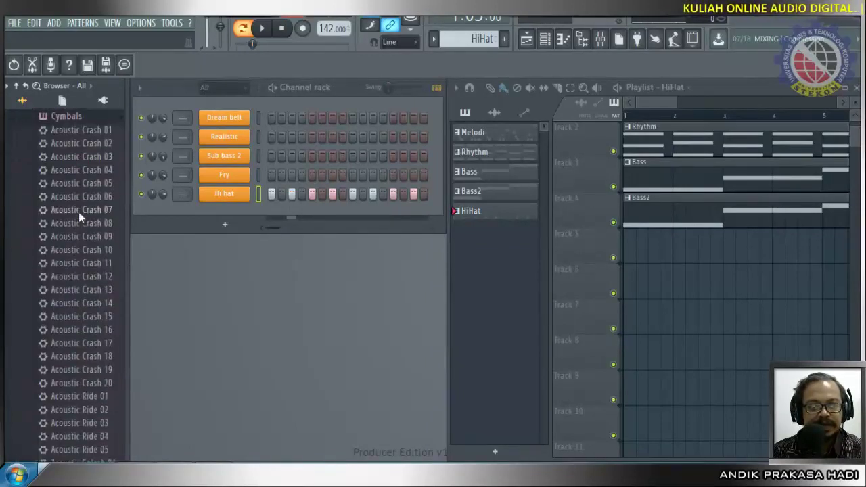
{"action": "left_click", "coordinate": [56, 120]}
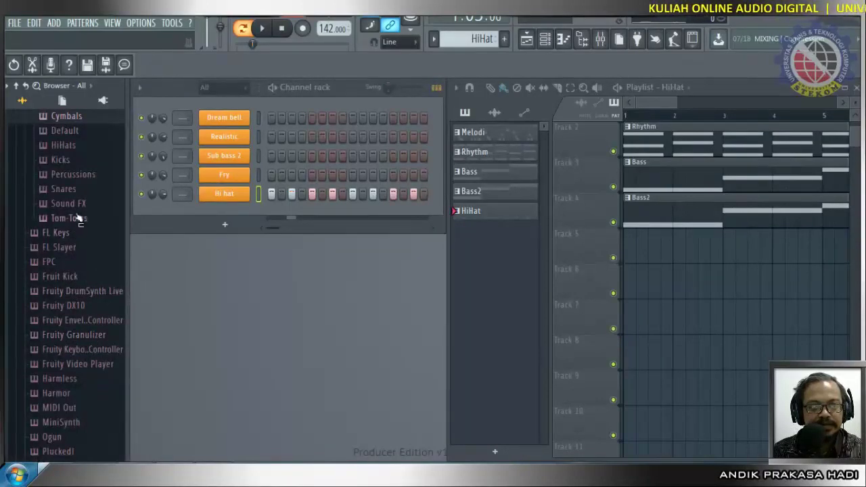
{"action": "scroll", "coordinate": [71, 202], "scroll_direction": "up", "scroll_amount": 3}
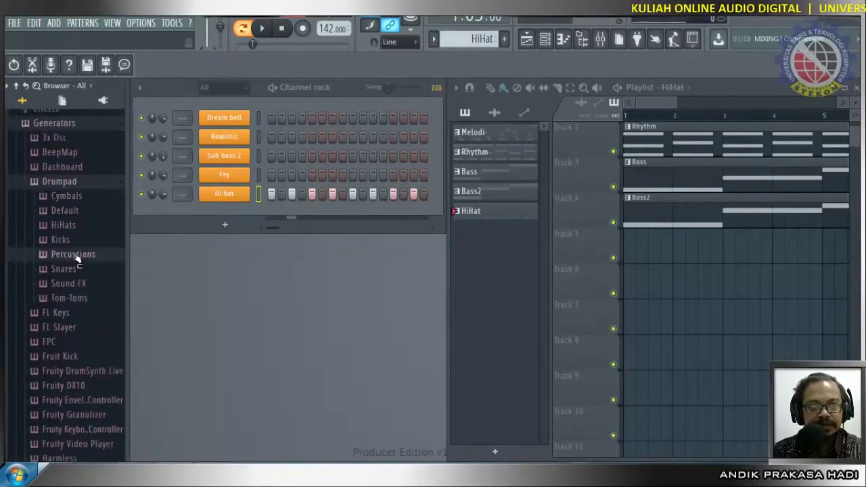
{"action": "left_click", "coordinate": [75, 254]}
{"action": "scroll", "coordinate": [93, 300], "scroll_direction": "down", "scroll_amount": 20}
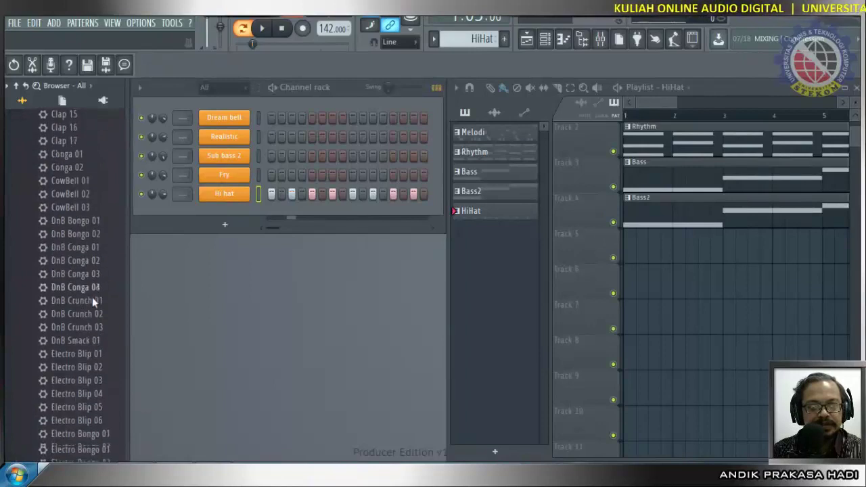
{"action": "scroll", "coordinate": [93, 303], "scroll_direction": "down", "scroll_amount": 20}
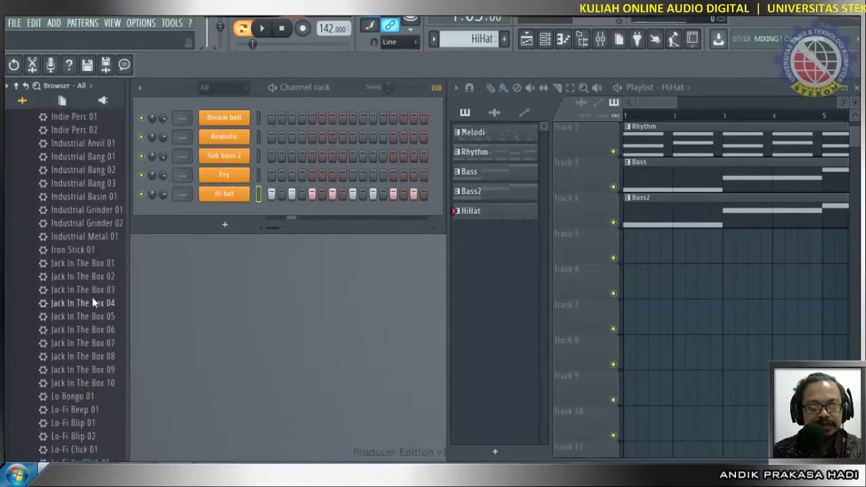
{"action": "scroll", "coordinate": [93, 303], "scroll_direction": "up", "scroll_amount": 12}
{"action": "scroll", "coordinate": [95, 303], "scroll_direction": "up", "scroll_amount": 20}
{"action": "scroll", "coordinate": [92, 270], "scroll_direction": "up", "scroll_amount": 15}
{"action": "left_click", "coordinate": [80, 315]}
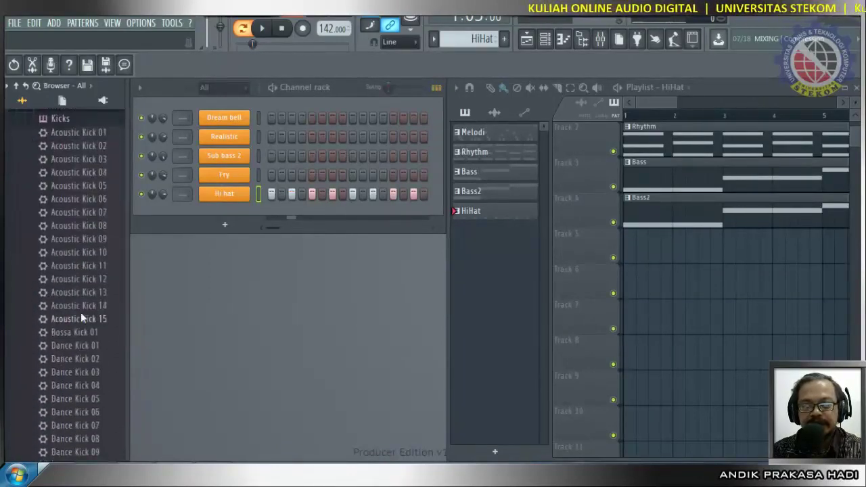
{"action": "left_click", "coordinate": [58, 118]}
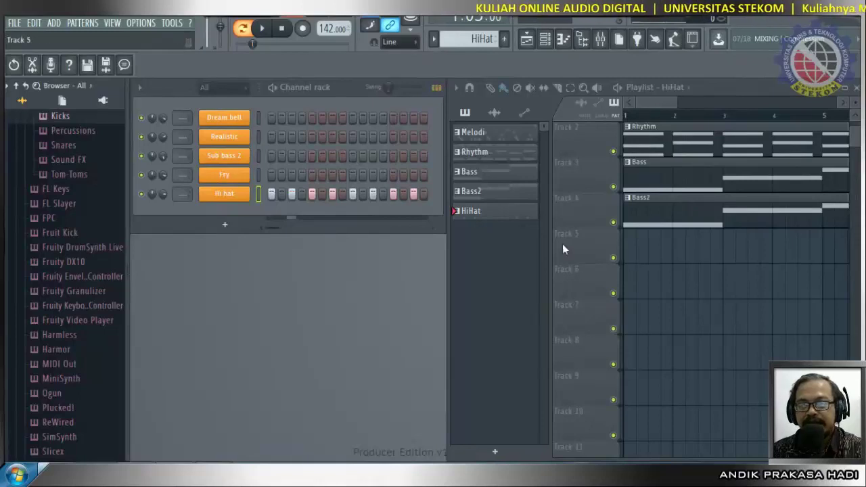
Place one-bar HiHat clips on Track 5 across bars 1 to 6 and play the arrangement to hear them.
{"action": "left_click", "coordinate": [628, 250]}
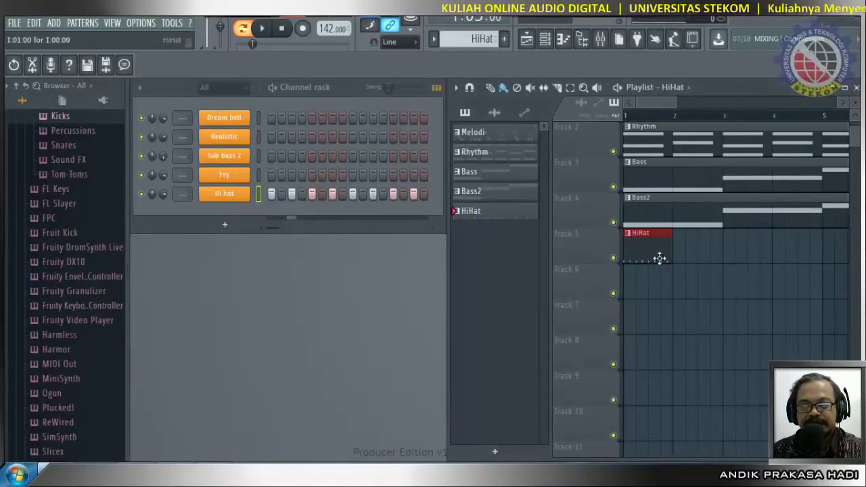
{"action": "left_click_drag", "start_coordinate": [680, 247], "coordinate": [798, 258]}
{"action": "left_click_drag", "start_coordinate": [666, 103], "coordinate": [688, 118]}
{"action": "left_click_drag", "start_coordinate": [711, 248], "coordinate": [759, 247]}
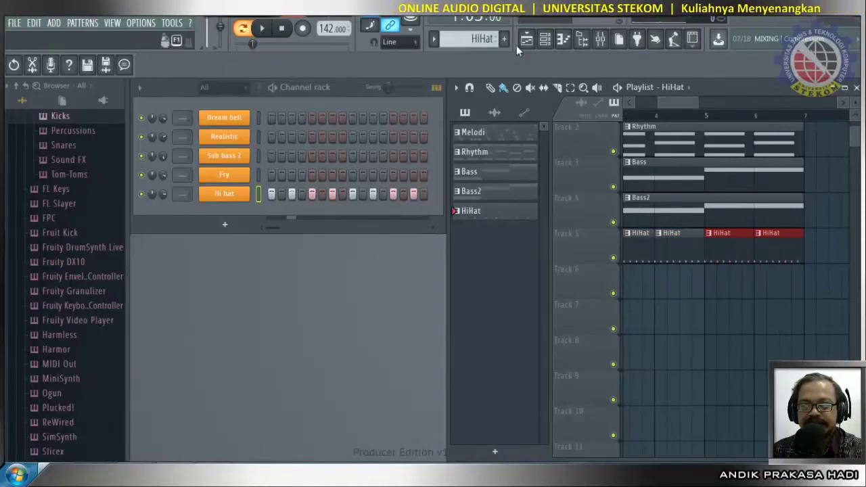
{"action": "left_click", "coordinate": [262, 30]}
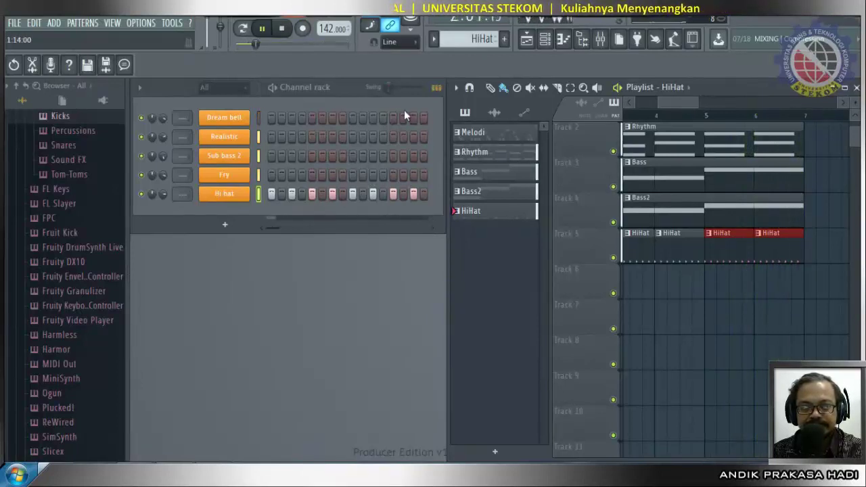
{"action": "left_click", "coordinate": [282, 29]}
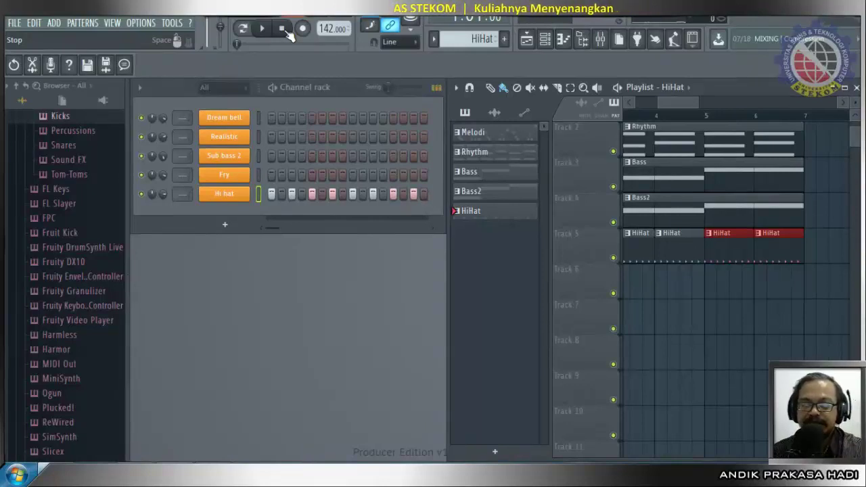
{"action": "left_click", "coordinate": [39, 248]}
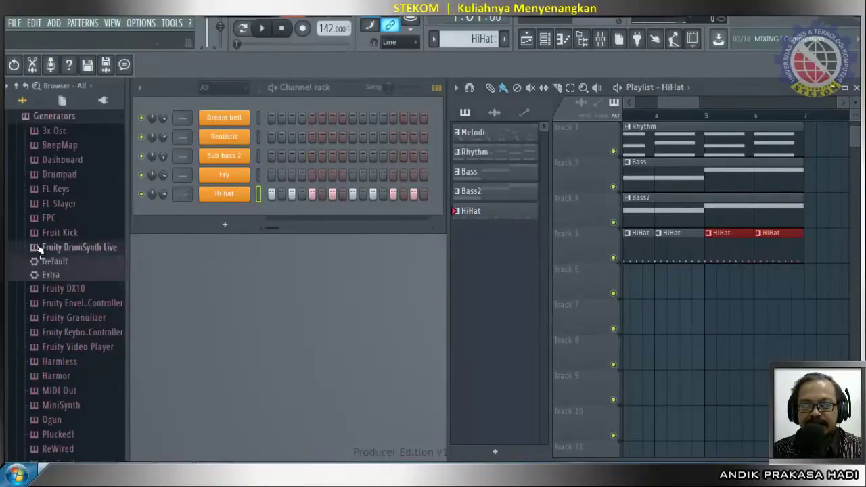
{"action": "left_click", "coordinate": [42, 249]}
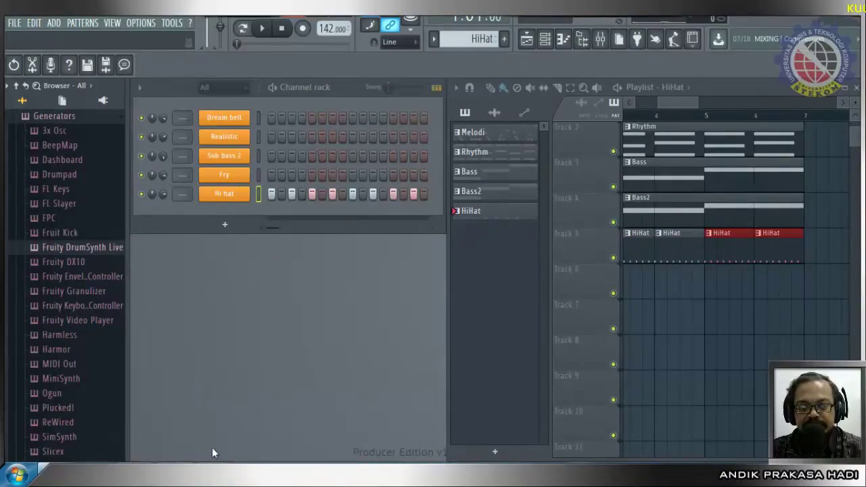
{"action": "mouse_move", "coordinate": [213, 473]}
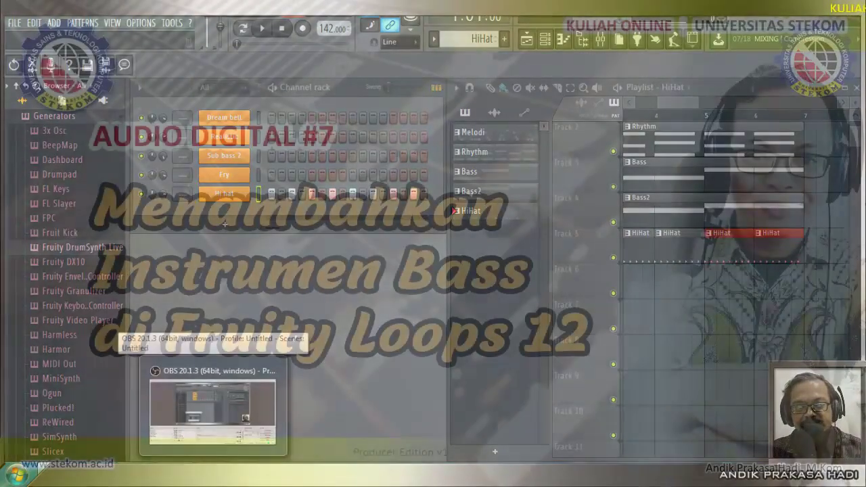